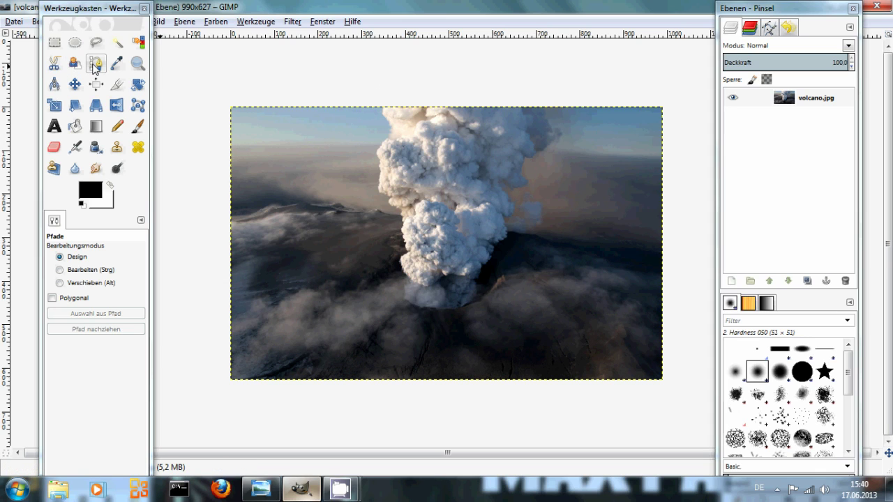
Draw a closed path loosely around the smoke plume, from above the image down around the crater and back up
left_click(384, 91)
left_click(375, 120)
left_click(375, 139)
left_click(368, 162)
left_click(377, 198)
left_click(392, 213)
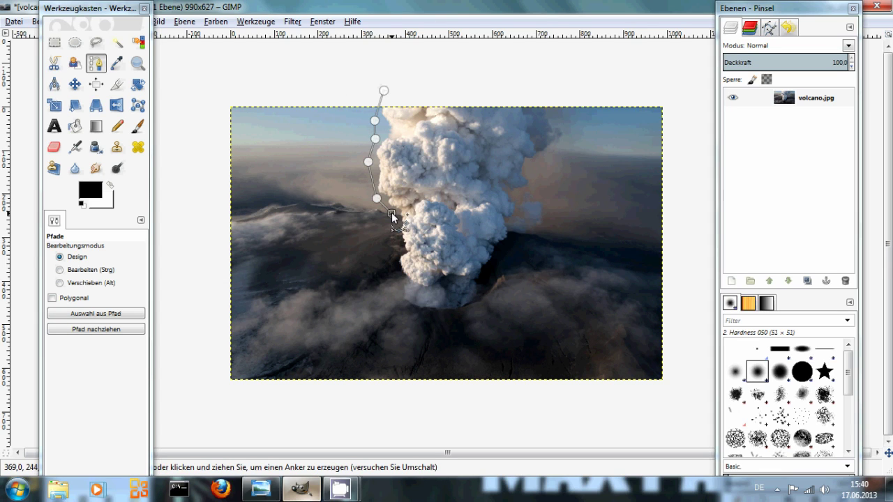
left_click(395, 249)
left_click(398, 281)
left_click(408, 308)
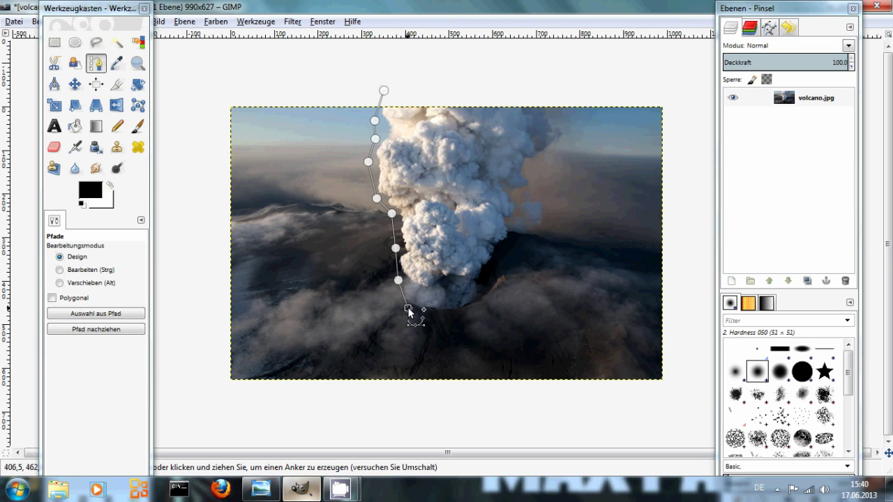
left_click(439, 314)
left_click(473, 303)
left_click(496, 285)
left_click(506, 245)
left_click(523, 220)
left_click(529, 189)
left_click(551, 167)
left_click(570, 113)
left_click(556, 95)
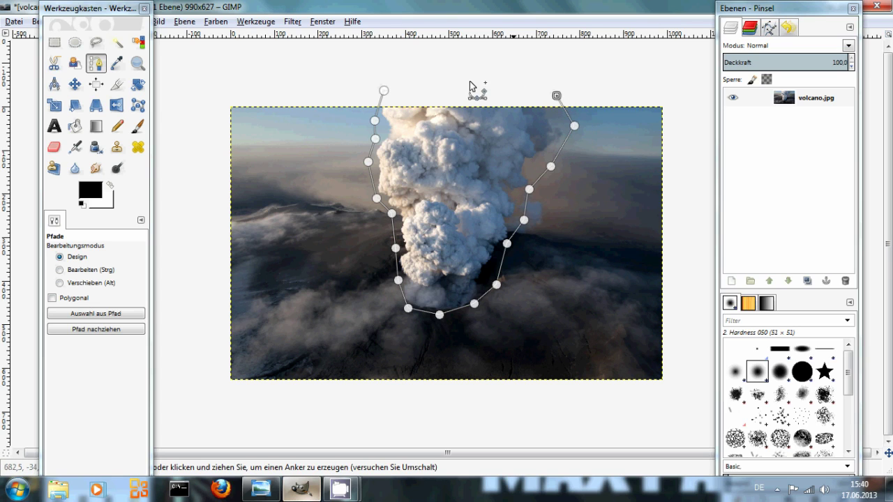
left_click(384, 91, "ctrl")
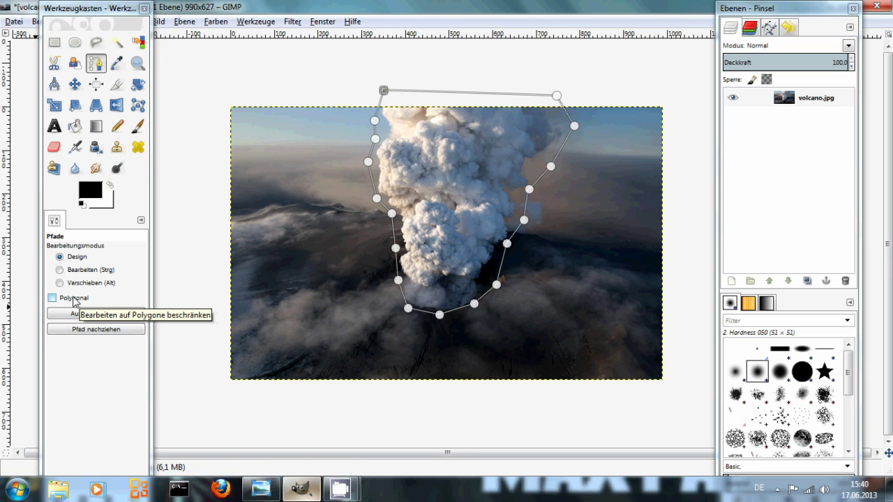
Turn the path into a selection and copy the selected smoke plume onto a new layer of its own
left_click(82, 315)
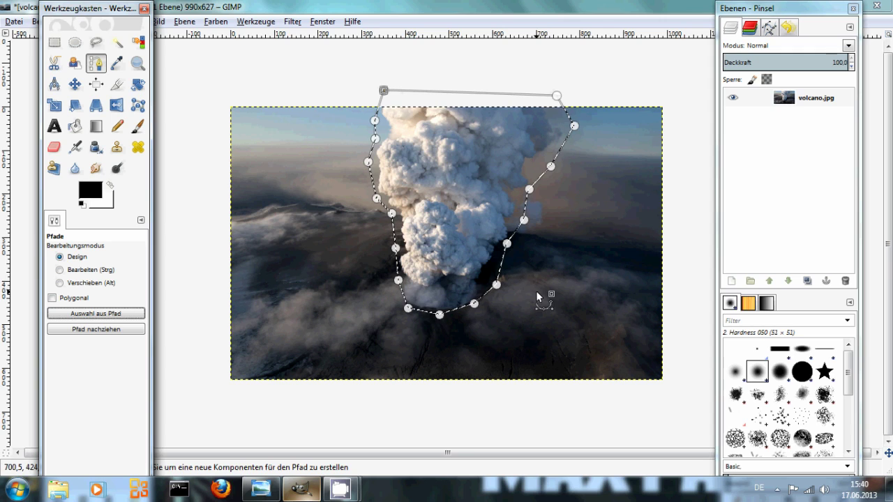
key("ctrl+c")
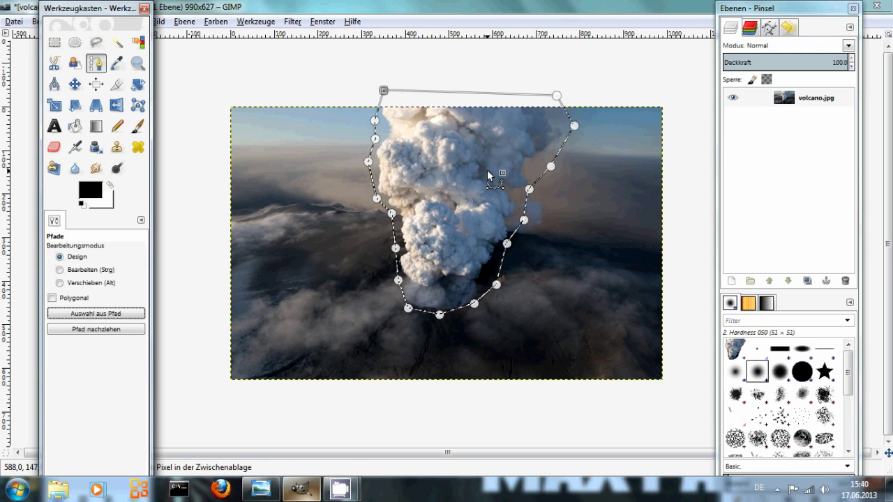
key("ctrl+v")
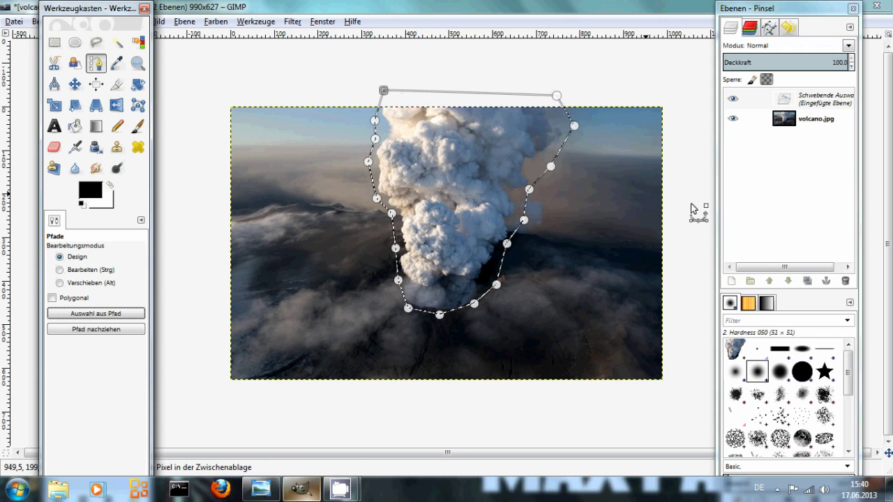
left_click(731, 281)
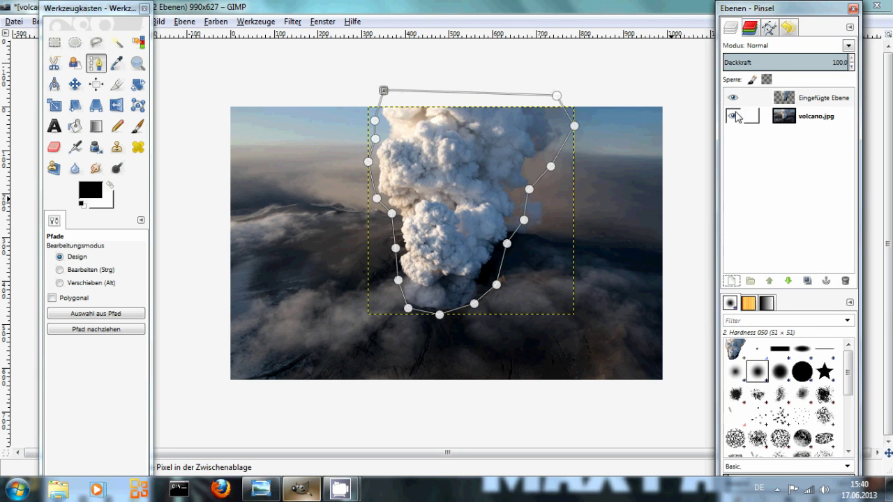
Hide the pasted plume layer, make the volcano.jpg layer active and leave the path editing
left_click(733, 116)
left_click(733, 116)
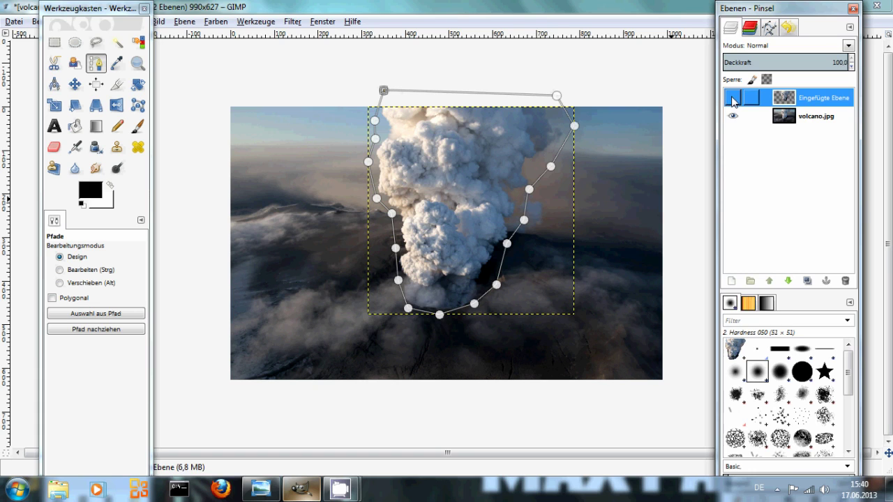
left_click(767, 116)
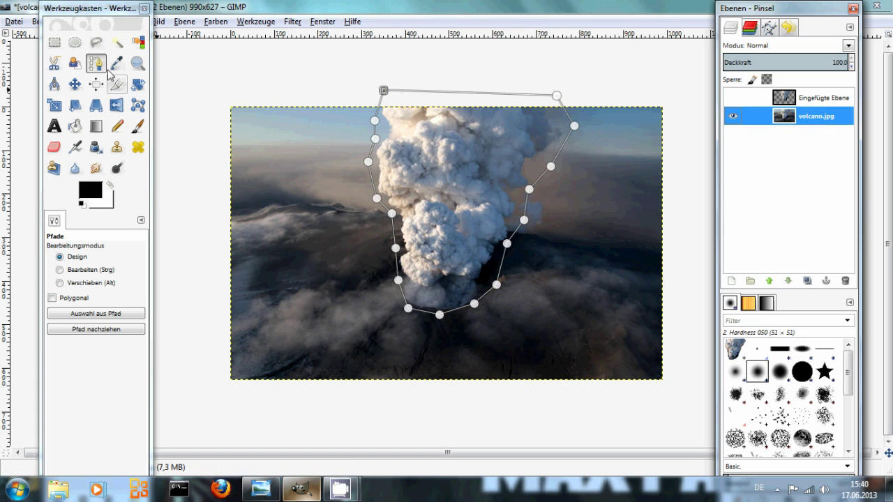
left_click(54, 42)
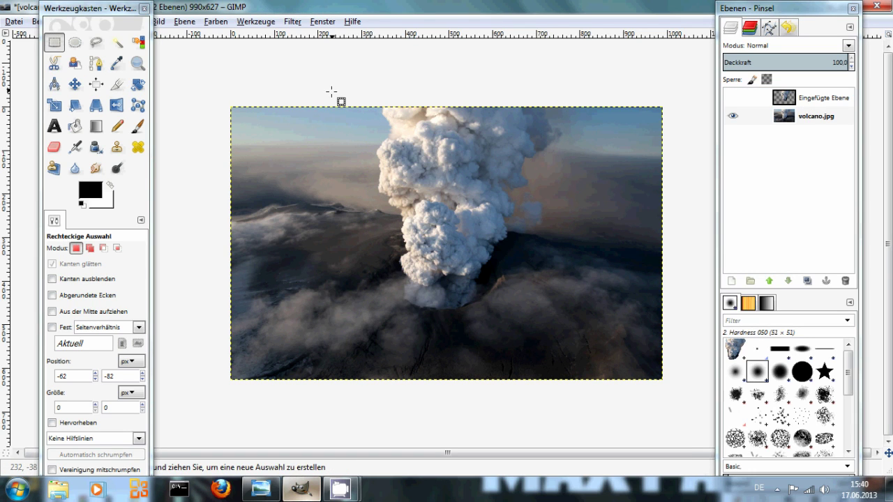
With the Clone tool at brush size 50, cover the plume's upper left part with the sky and haze from the image's left edge
left_click(117, 148)
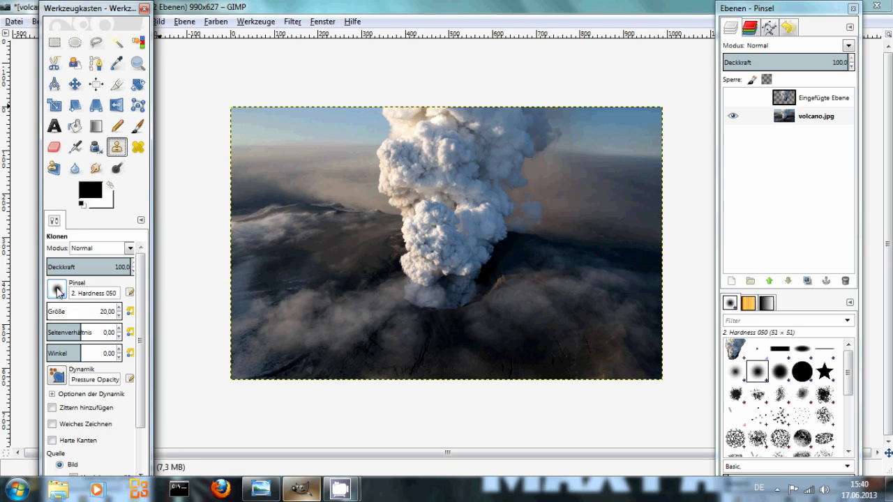
double_click(109, 311)
type("50")
key("Return")
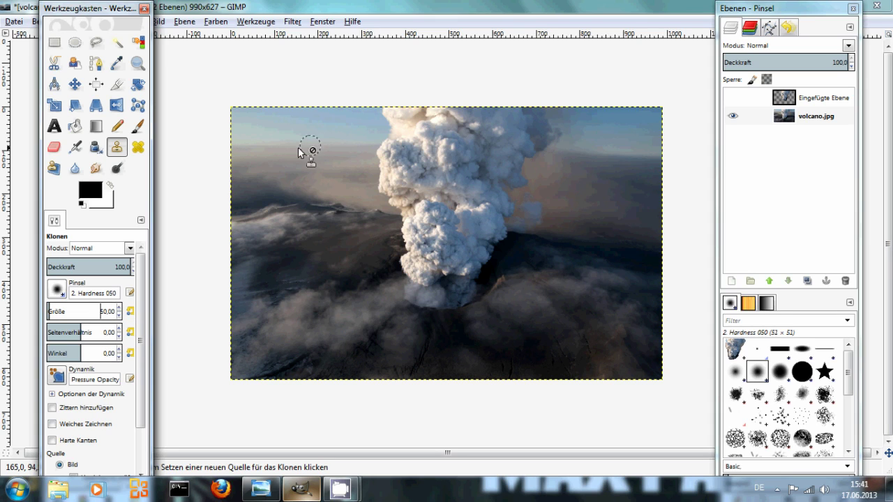
left_click(249, 144, "ctrl")
mouse_move(380, 143)
left_mouse_down()
mouse_move(407, 145)
mouse_move(387, 114)
mouse_move(427, 108)
mouse_move(403, 138)
mouse_move(401, 121)
mouse_move(404, 147)
mouse_move(426, 130)
mouse_move(381, 159)
mouse_move(455, 189)
mouse_move(390, 166)
mouse_move(401, 181)
mouse_move(447, 156)
mouse_move(438, 192)
mouse_move(408, 213)
mouse_move(422, 198)
mouse_move(461, 202)
left_mouse_up()
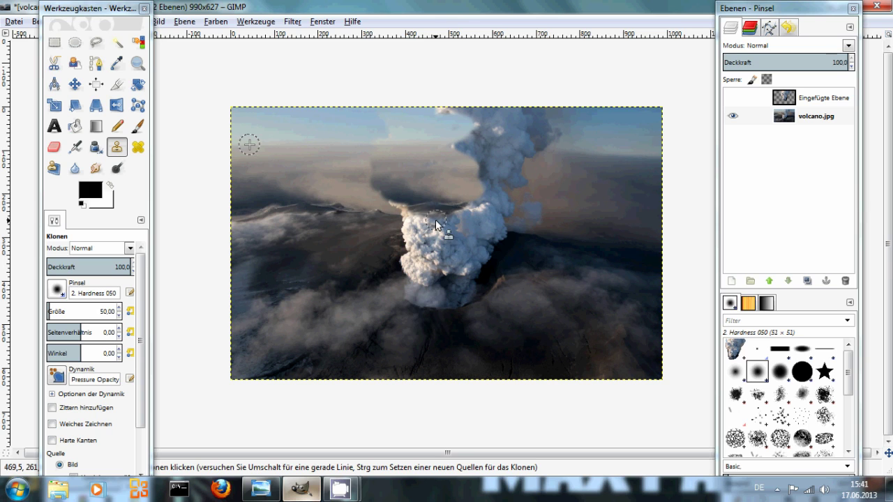
Switch to Windows Photo Viewer and look through volcano.jpg, the prepared volcano_bg.png and the image after it
left_click(261, 491)
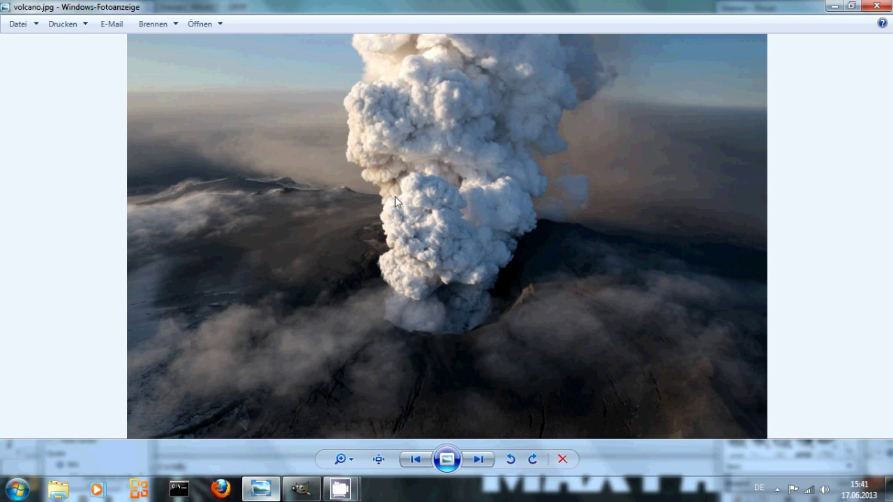
key("Right")
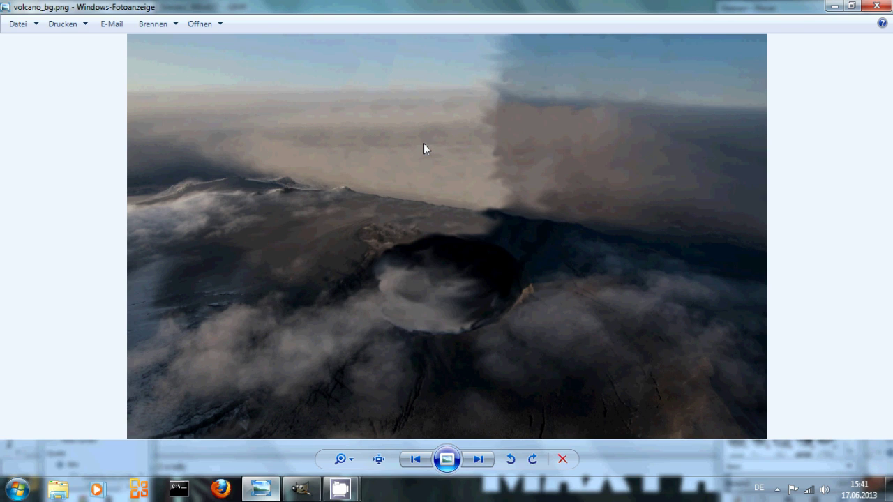
key("Right")
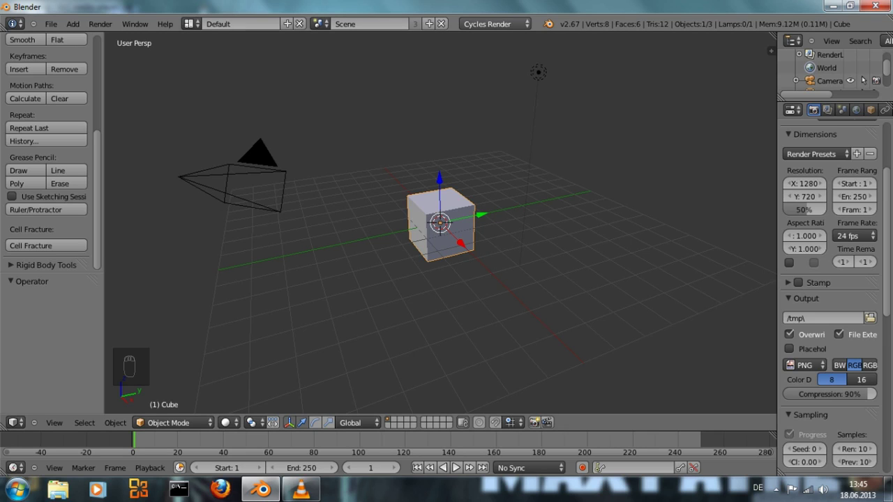
Set Blender's render engine to Blender Render
left_click(496, 24)
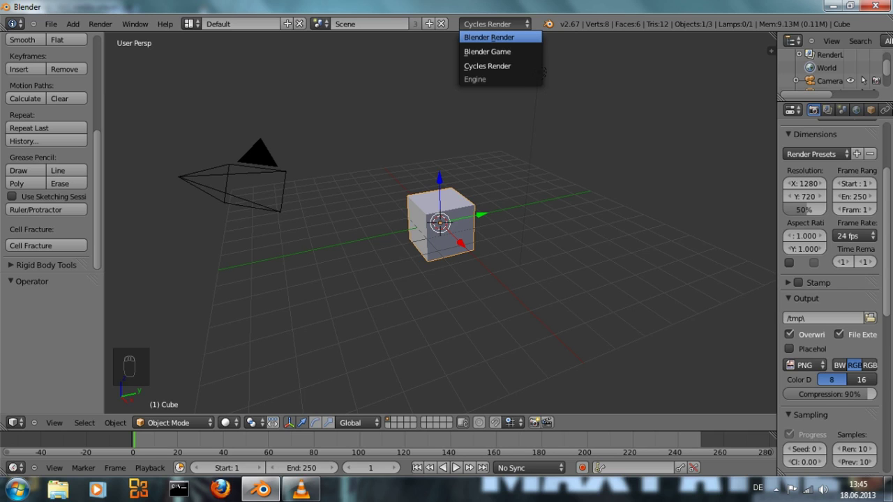
left_click(488, 37)
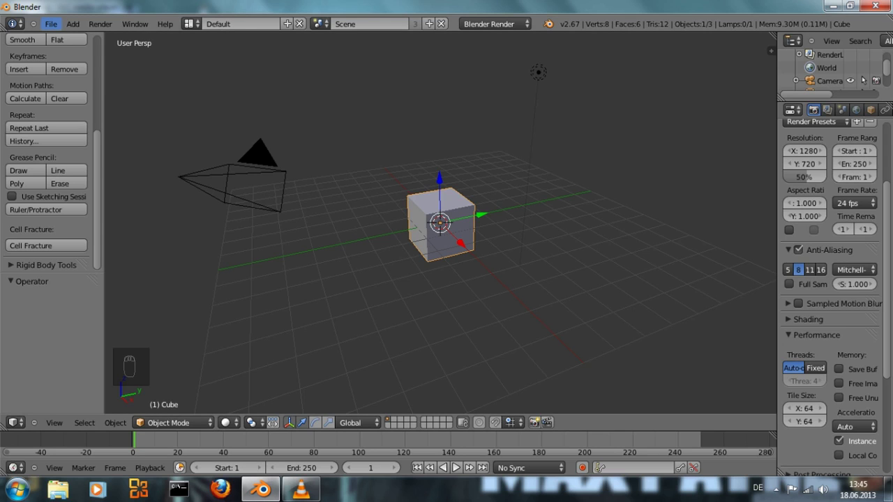
Search the add-ons in the user preferences for "image" and check whether Import Images as Planes is enabled
left_click(50, 24)
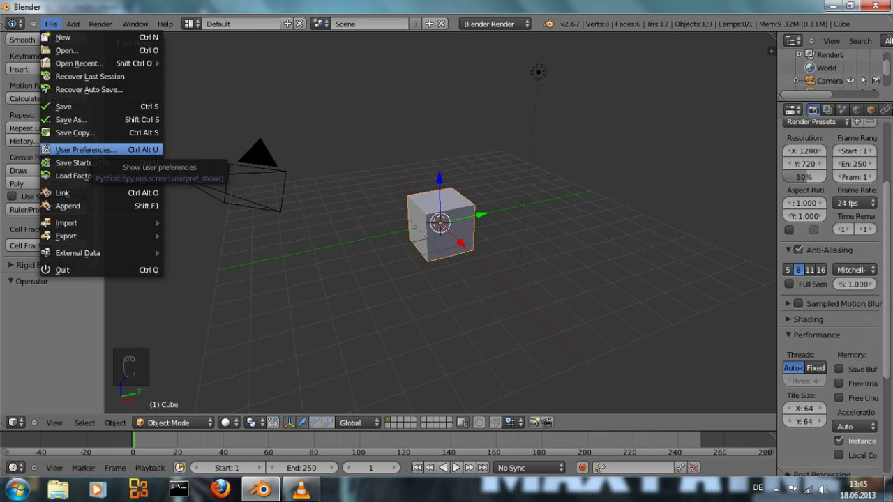
left_click(84, 149)
left_click(63, 55)
type("image")
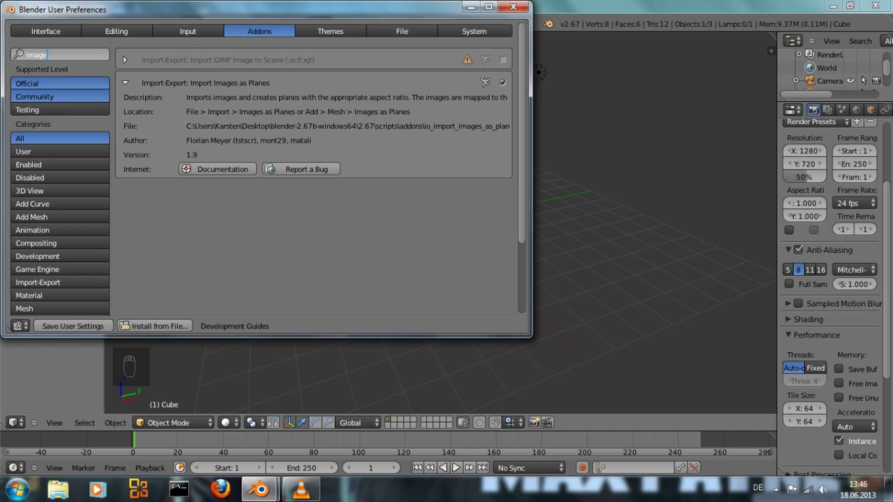
key("Return")
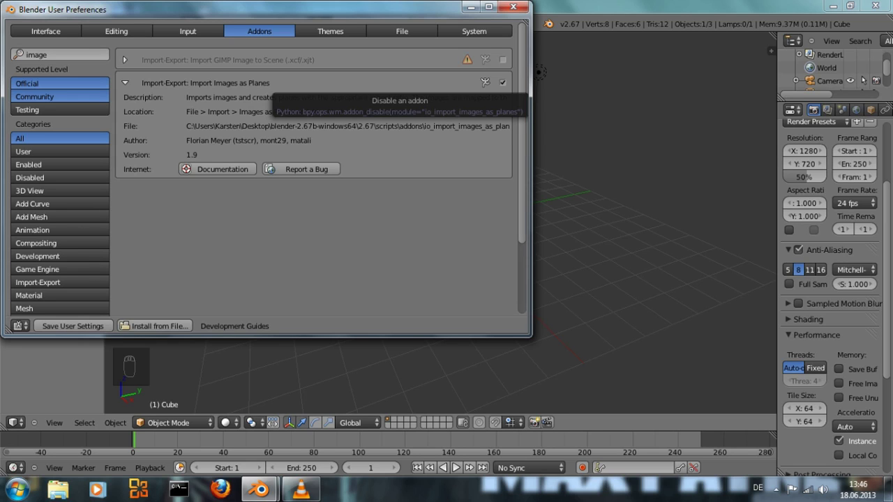
left_click(513, 7)
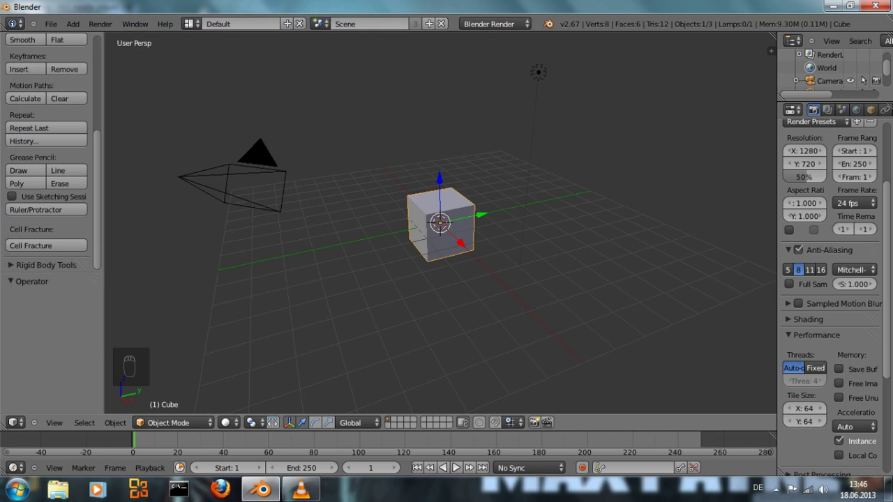
Delete the default cube and the lamp from the scene
right_click(539, 72, "shift")
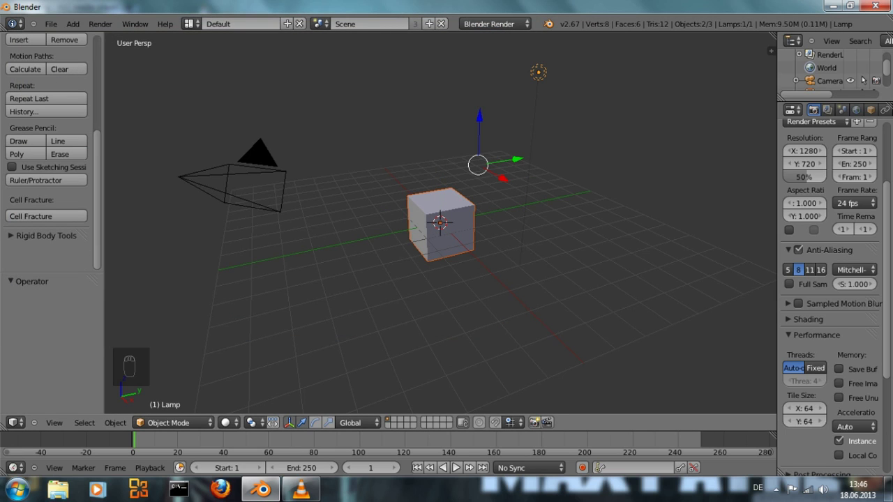
key("x")
left_click(439, 219)
Reset the camera's rotation and location and move it 5 units up along the Z axis
right_click(279, 186)
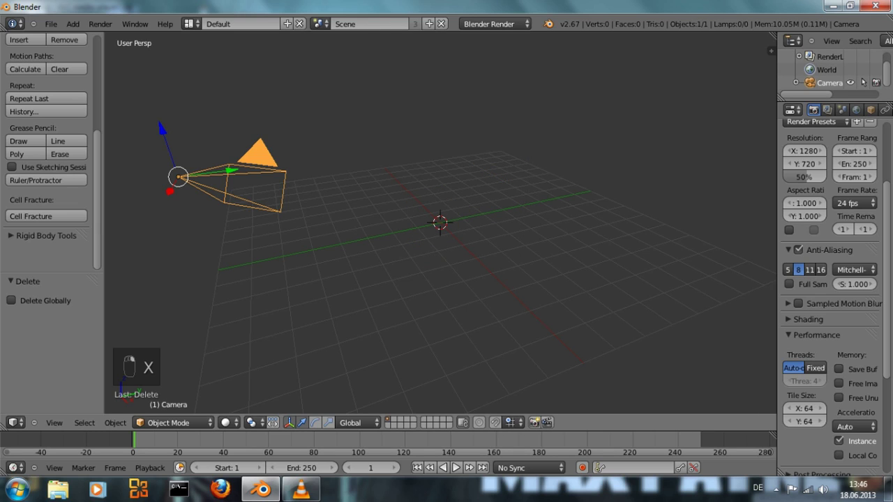
key("alt+r")
key("alt+g")
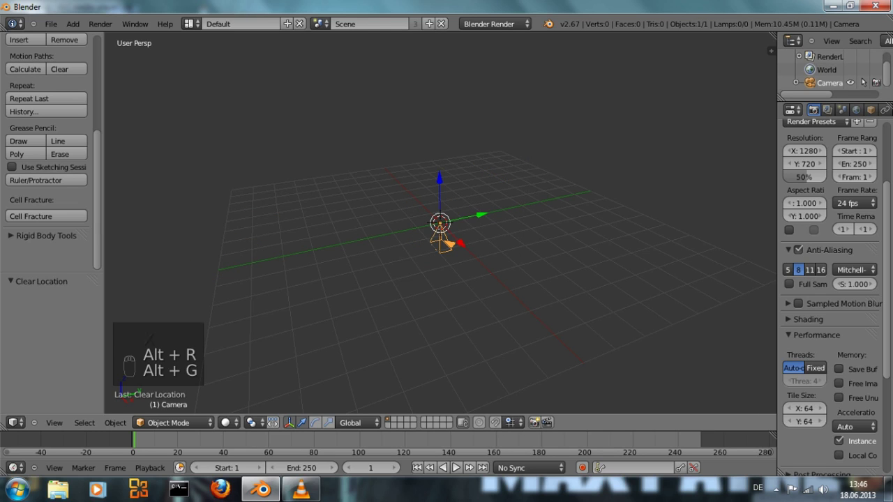
type("g")
type("5")
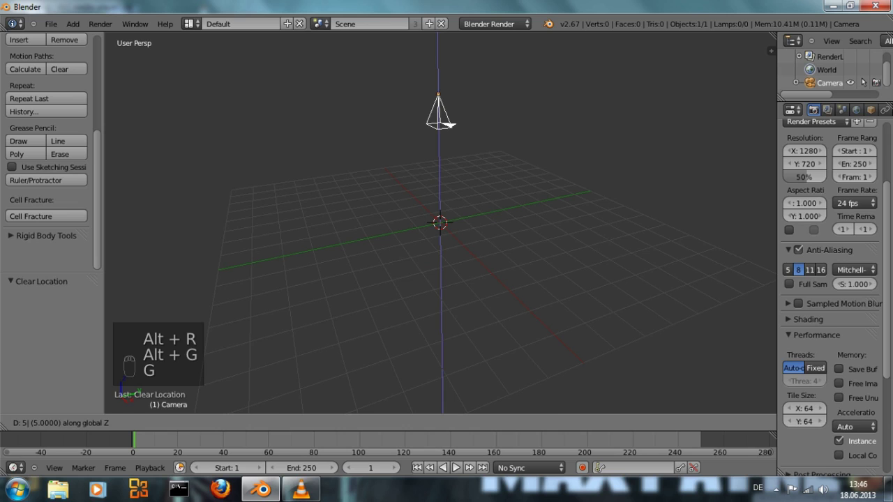
key("Return")
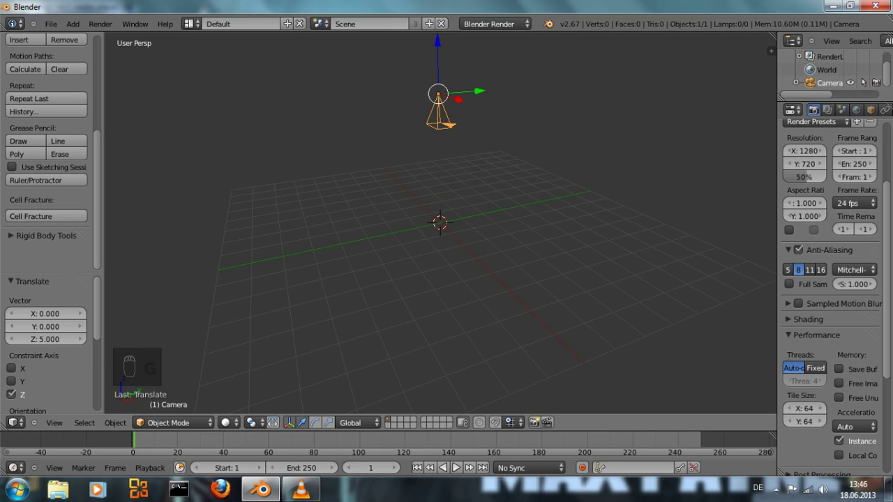
Start an Images as Planes import and show the contents of the Liquify folder as thumbnails
left_click(51, 24)
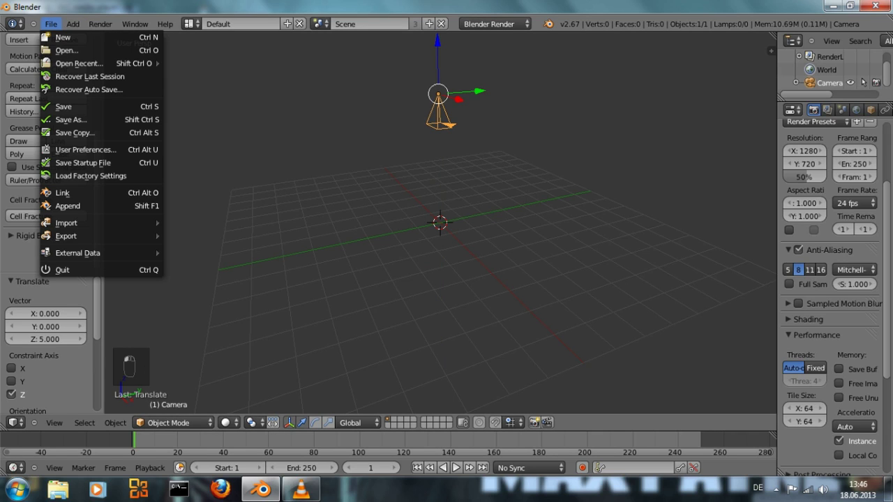
mouse_move(84, 222)
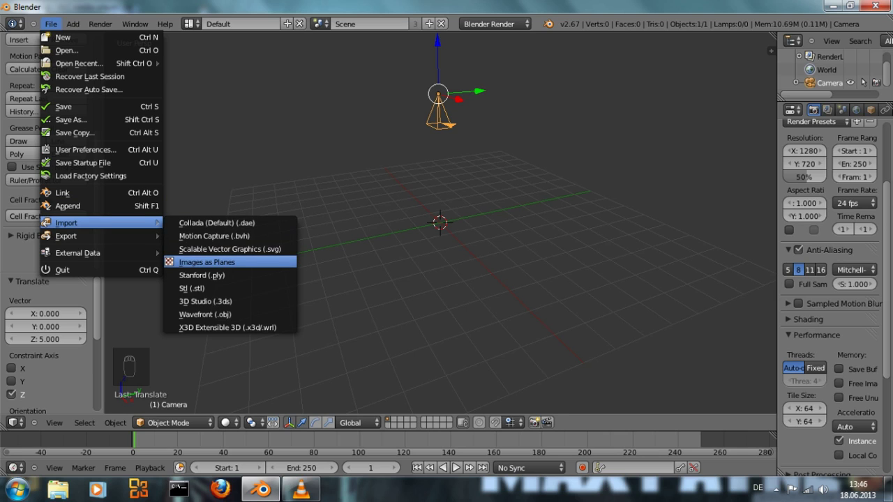
left_click(210, 261)
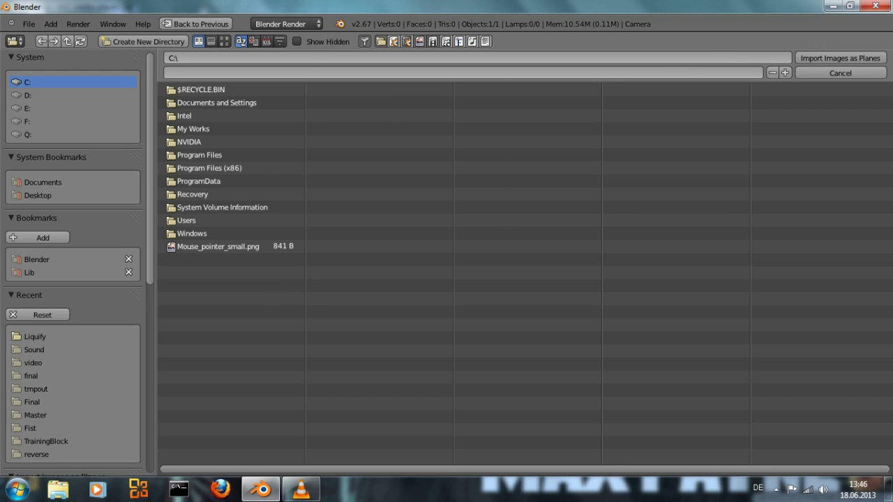
left_click(35, 336)
left_click(223, 41)
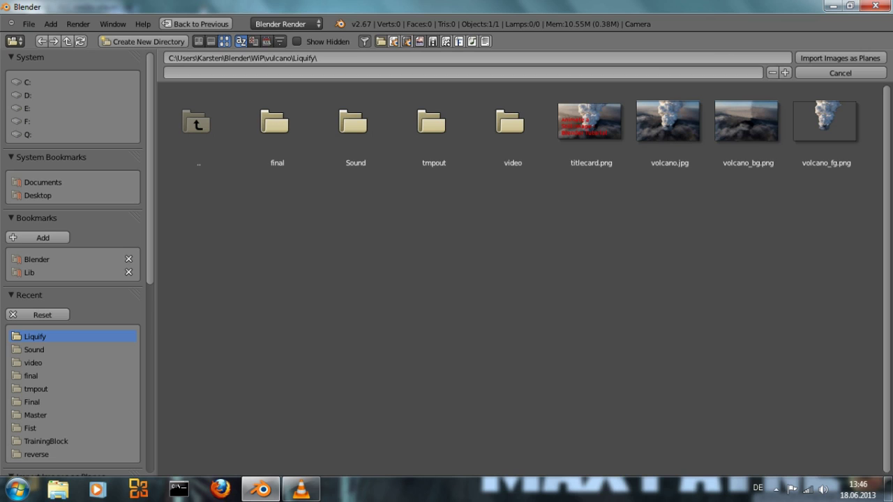
Import volcano_bg.png and volcano_fg.png together as planes with Shadeless, Use Alpha and Z Transparency
left_click(747, 132, "ctrl")
key("Escape")
left_click(746, 131, "shift")
left_click(825, 131, "shift")
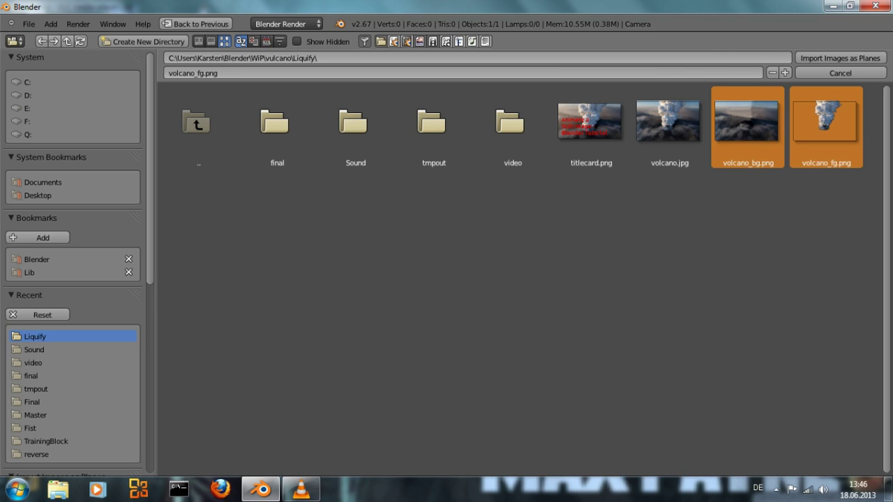
scroll(73, 258, "down", 8)
scroll(73, 258, "down", 5)
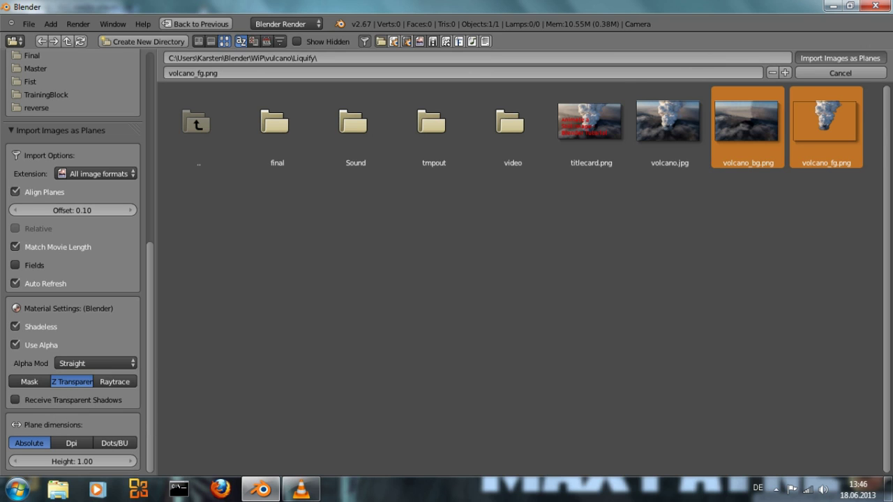
left_click(840, 58)
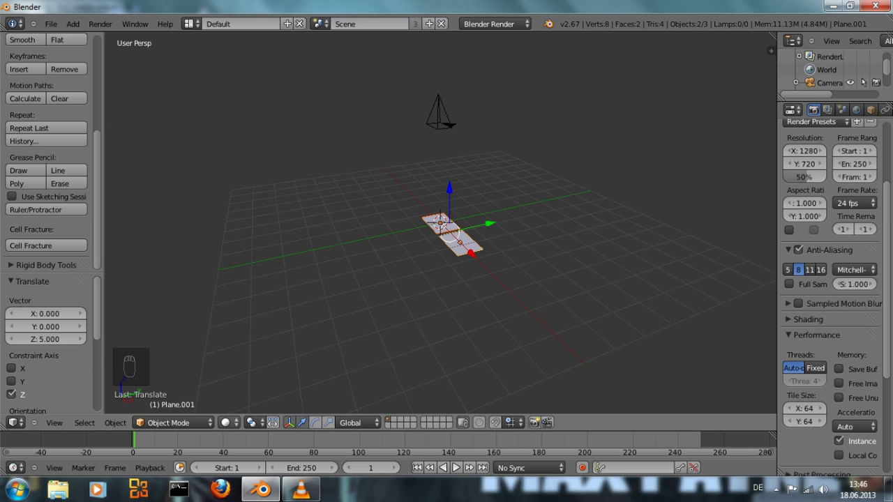
Switch the viewport shading to Texture so both image planes show their pictures
left_click(227, 422)
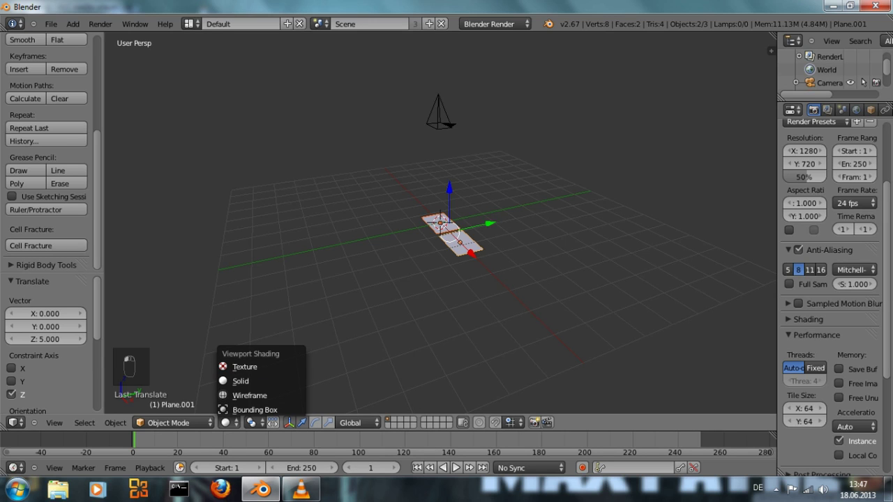
left_click(238, 366)
scroll(440, 230, "up", 5)
middle_click_drag(439, 230, 558, 181)
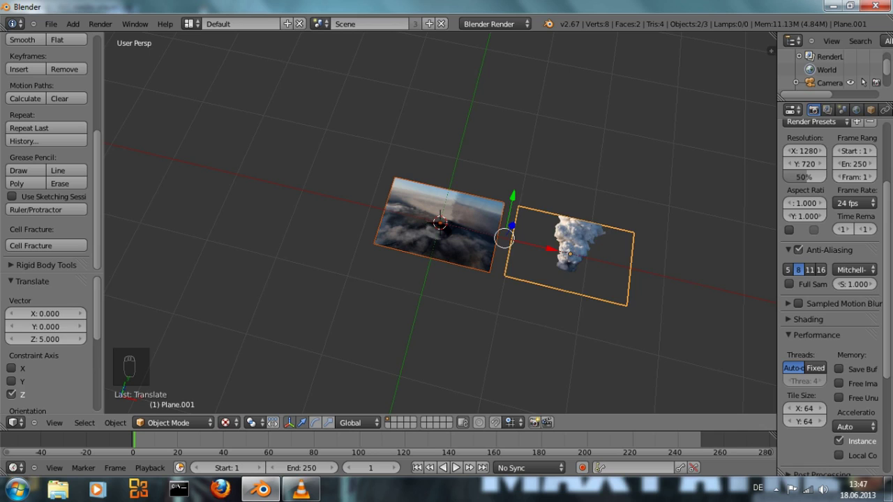
key("alt+g")
key("g")
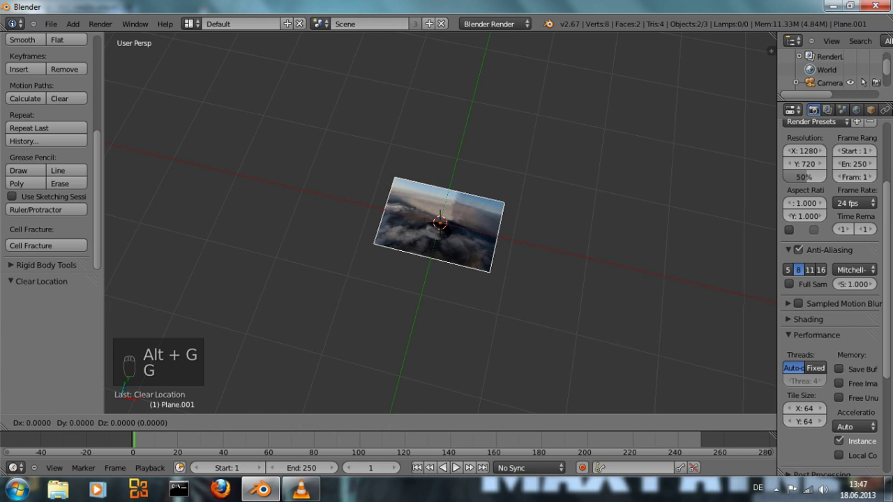
key("z")
key("Escape")
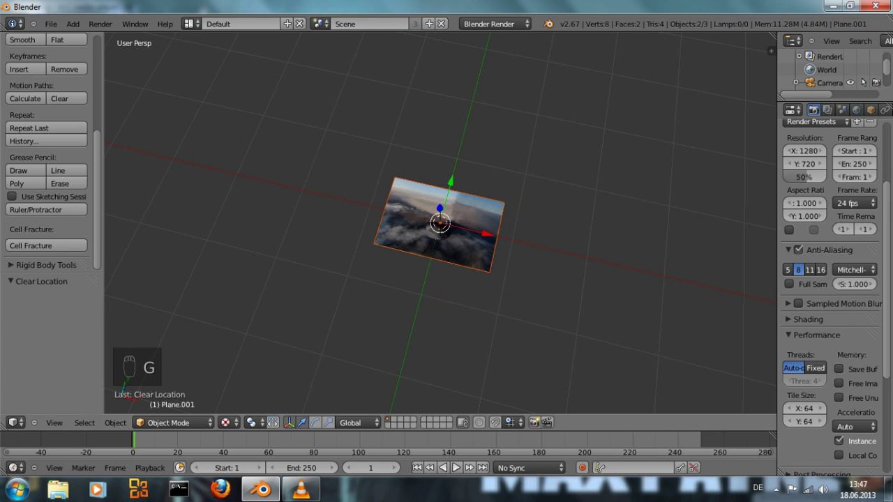
key("ctrl+z")
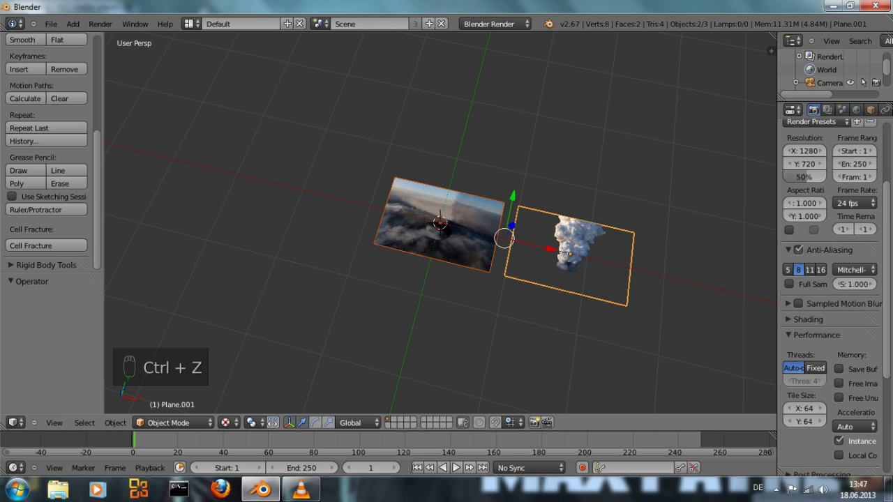
Clear the smoke plume plane's location and raise it about 0.437 units along Z above the background plane
key("alt+g")
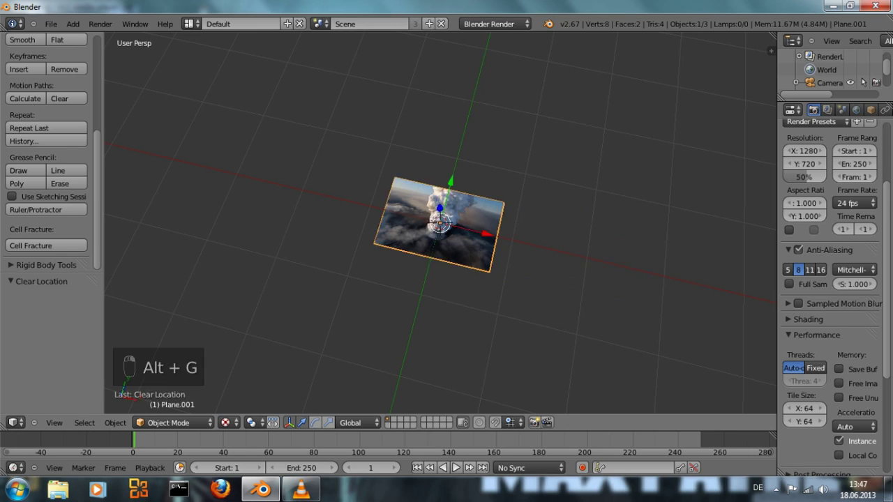
key("g")
key("z")
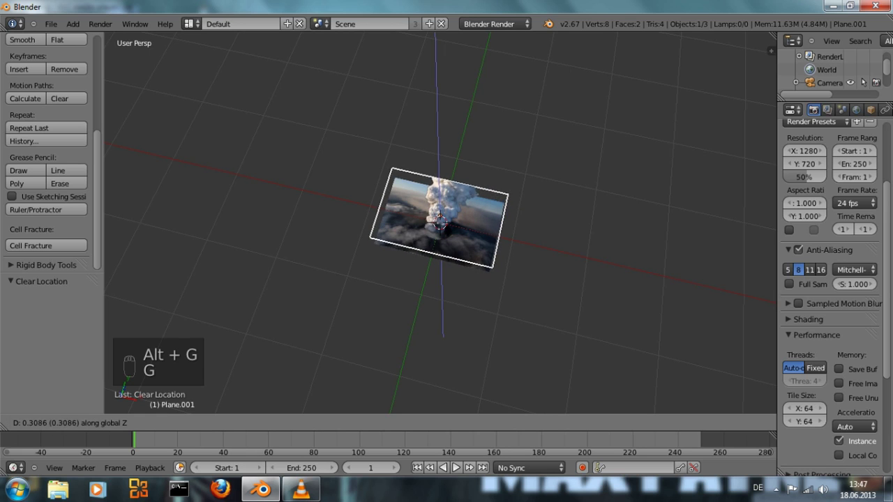
left_click(447, 223)
Examine how the two stacked planes line up in perspective and through the camera
middle_click_drag(447, 223, 519, 139)
middle_click_drag(363, 210, 293, 338)
scroll(325, 268, "down", 2)
scroll(325, 268, "up", 2)
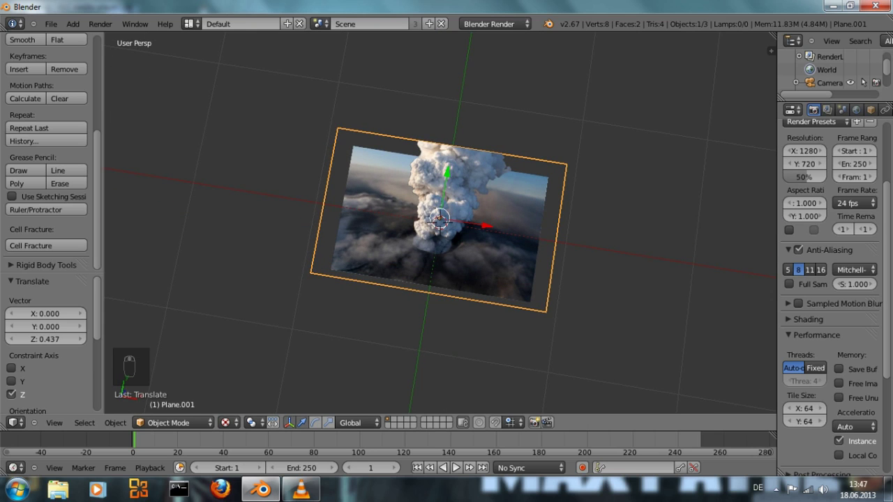
key("KP_0")
scroll(440, 224, "up", 2)
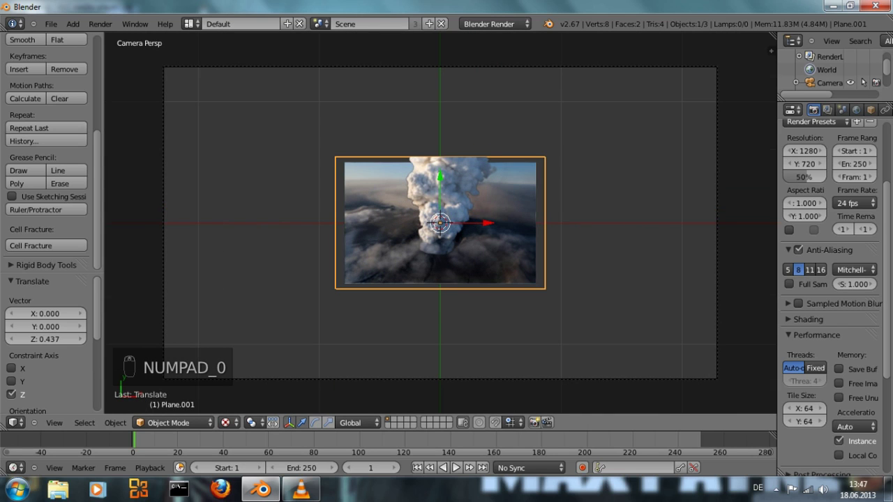
scroll(440, 223, "up", 2)
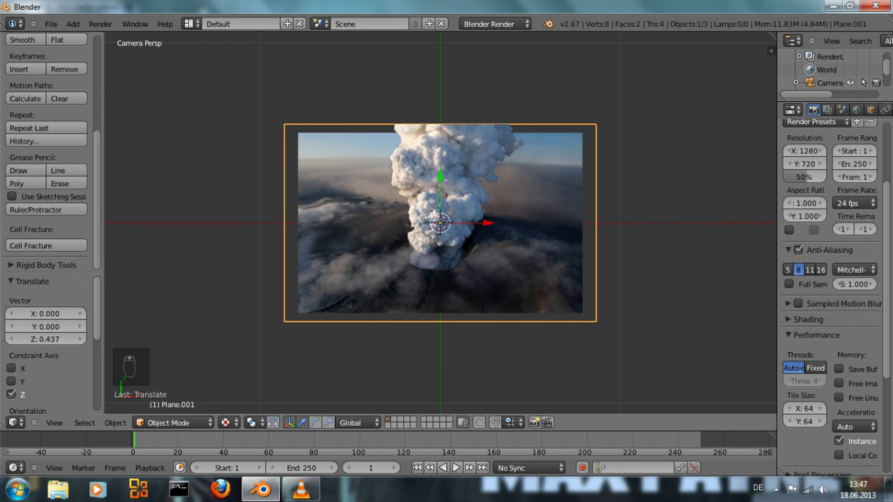
scroll(440, 224, "down", 1)
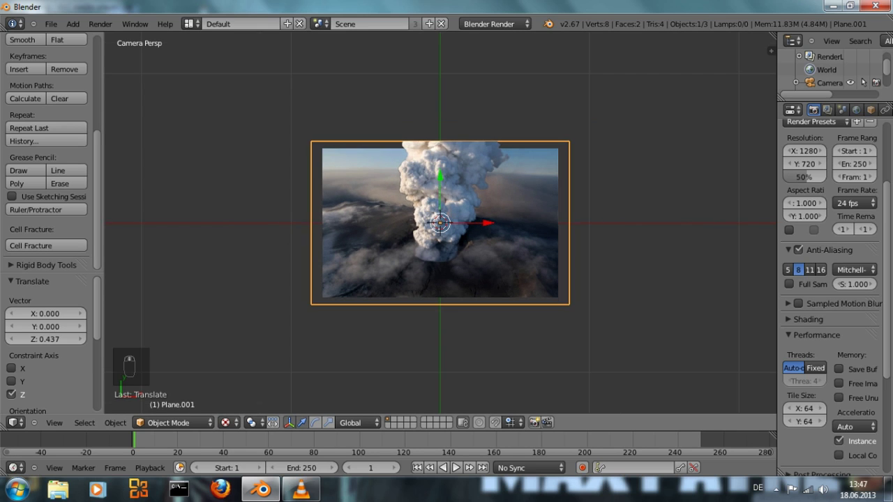
mouse_move(440, 223)
middle_mouse_down()
mouse_move(436, 234)
mouse_move(446, 221)
middle_mouse_up()
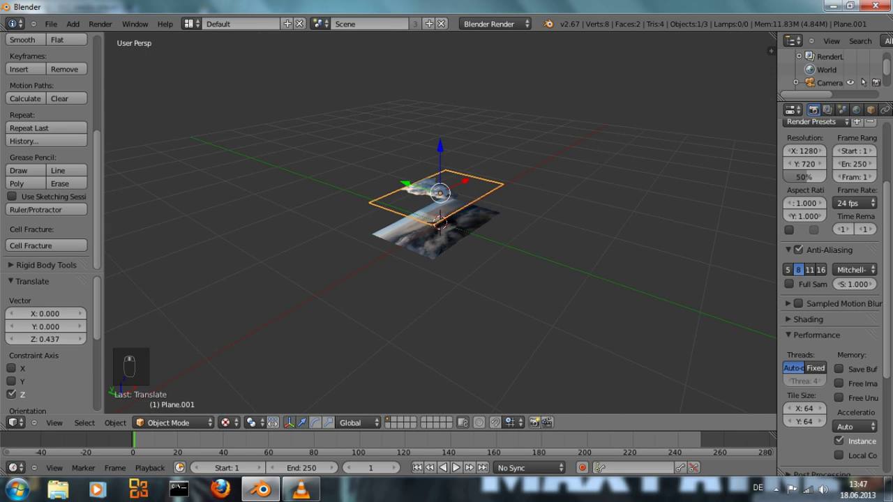
key("KP_0")
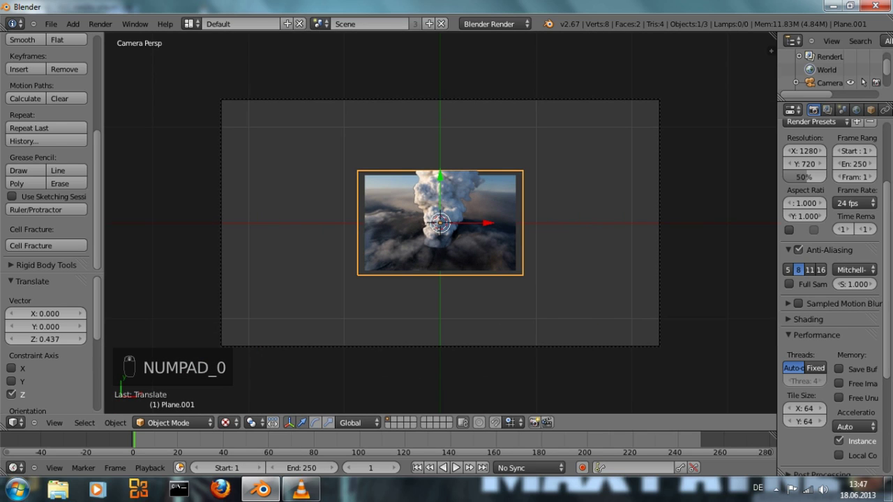
Select the camera and set its lens type to Orthographic
right_click(659, 182)
scroll(830, 109, "down", 3)
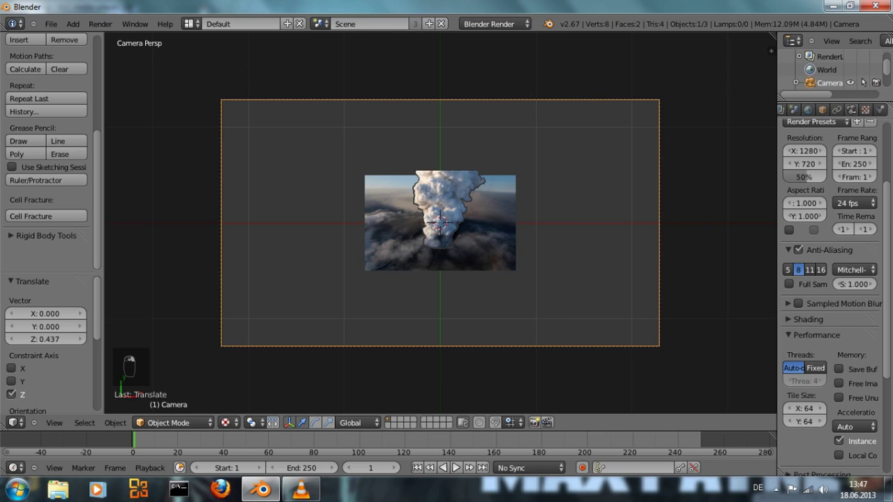
left_click(850, 110)
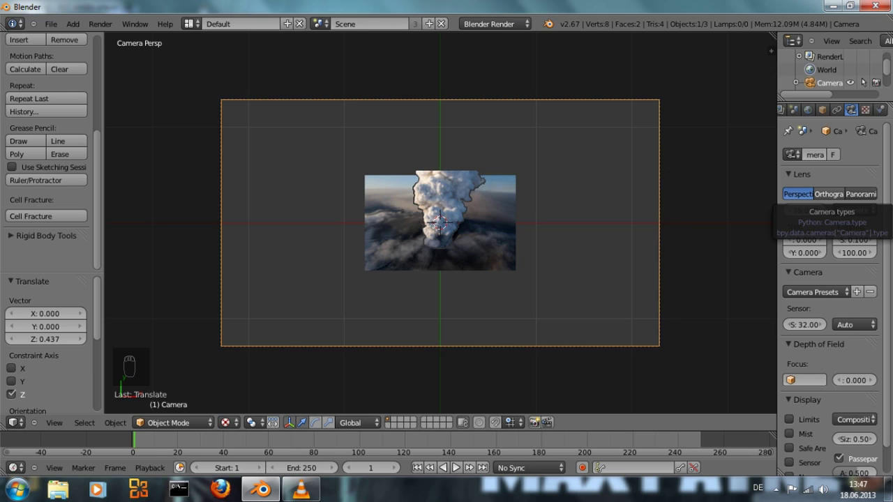
left_click(828, 193)
scroll(440, 222, "up", 2)
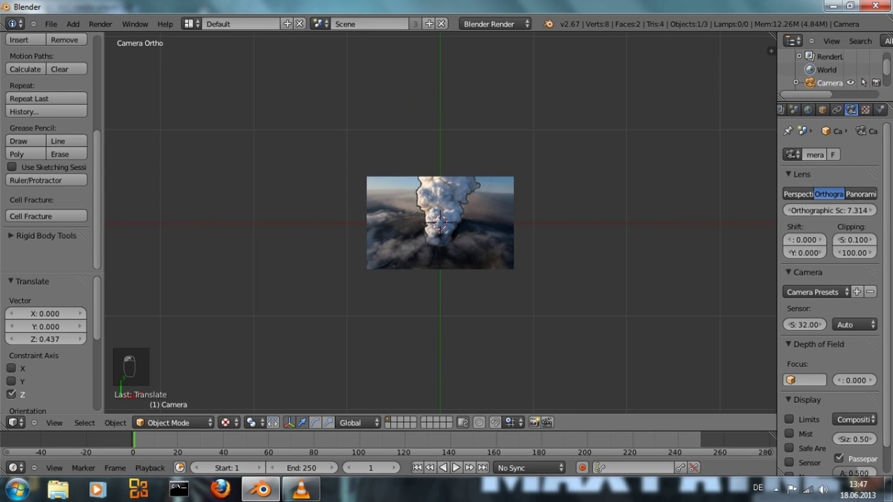
scroll(440, 223, "down", 1)
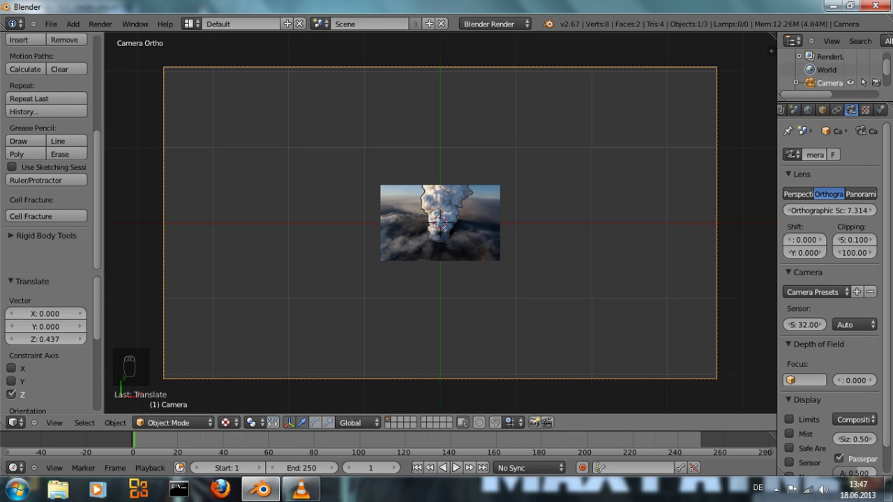
scroll(440, 223, "up", 2)
scroll(440, 222, "down", 3)
scroll(440, 222, "up", 2)
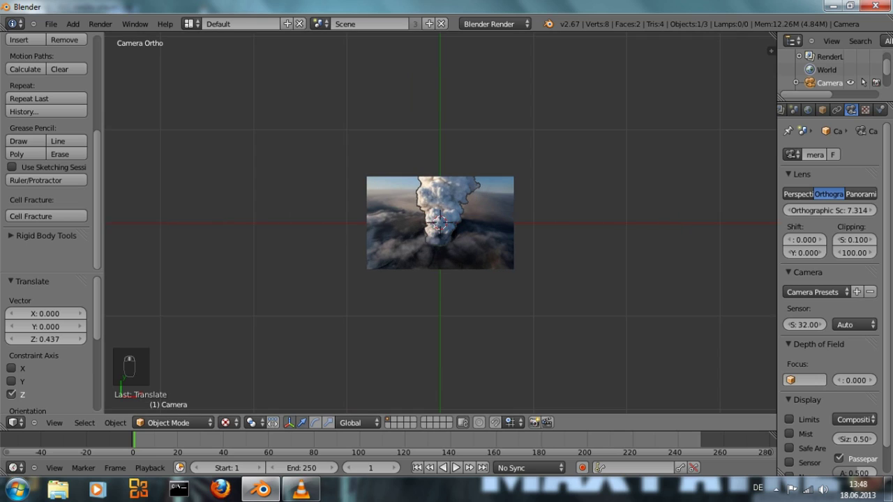
scroll(440, 222, "down", 1)
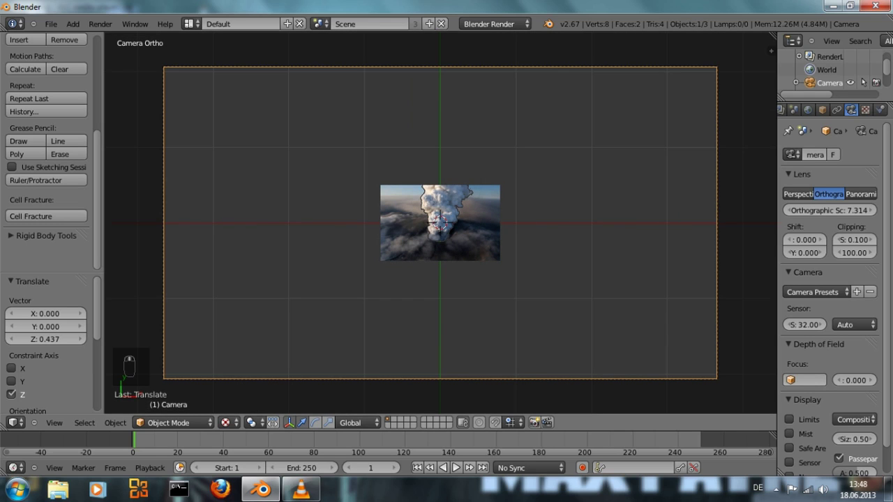
scroll(440, 222, "up", 2)
scroll(440, 222, "down", 2)
scroll(440, 222, "up", 2)
scroll(440, 223, "down", 1)
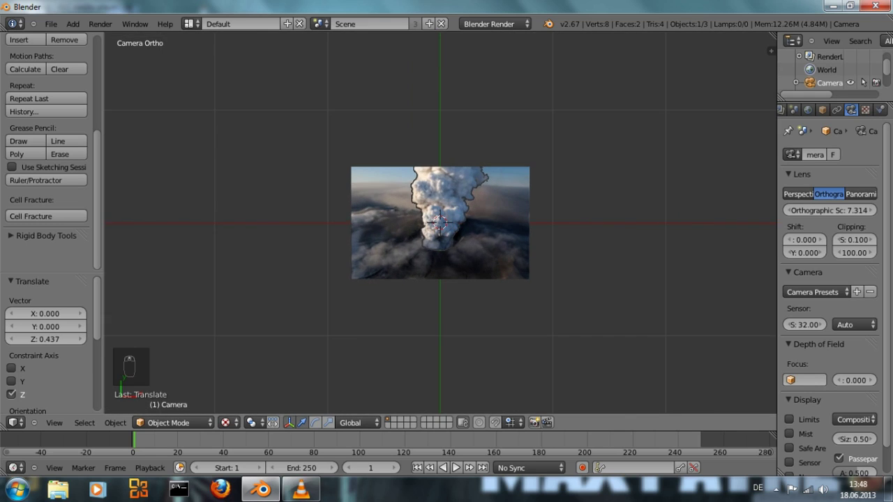
scroll(440, 222, "down", 4)
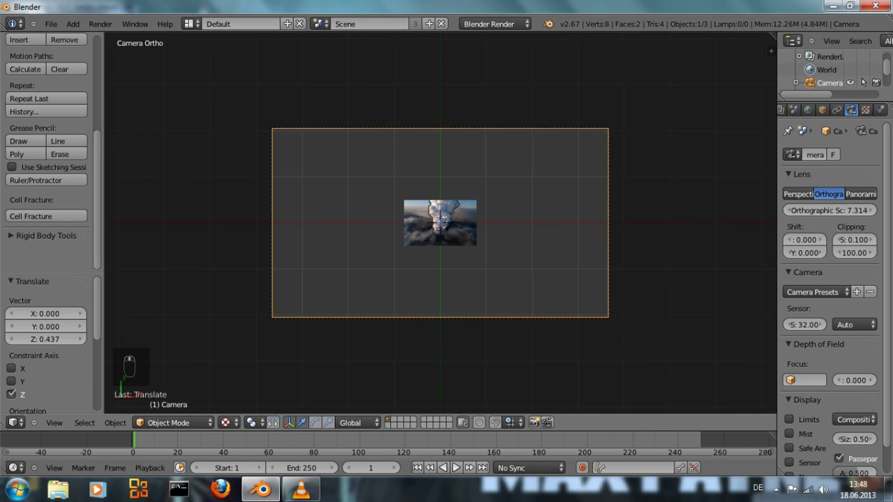
Select both image planes and scale them by about 4.667 in camera view to fill the camera frame
right_click(443, 224)
middle_click_drag(443, 225, 469, 174)
right_click(446, 244, "shift")
key("KP_0")
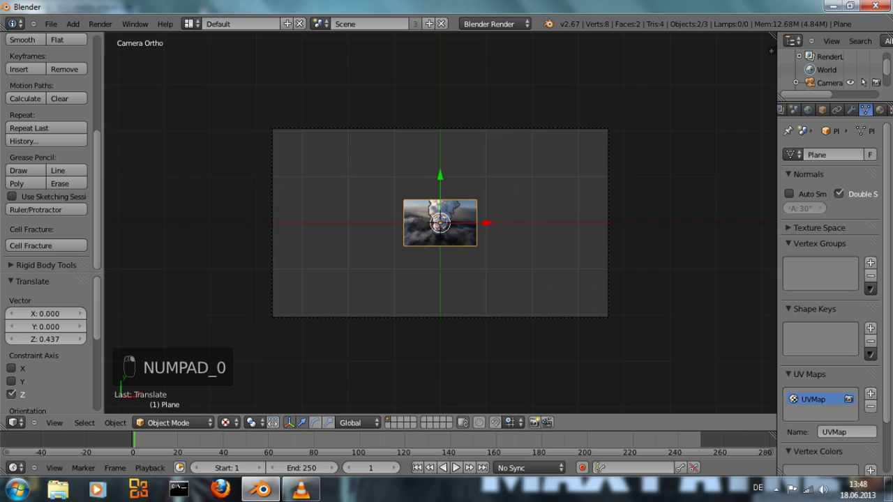
key("s")
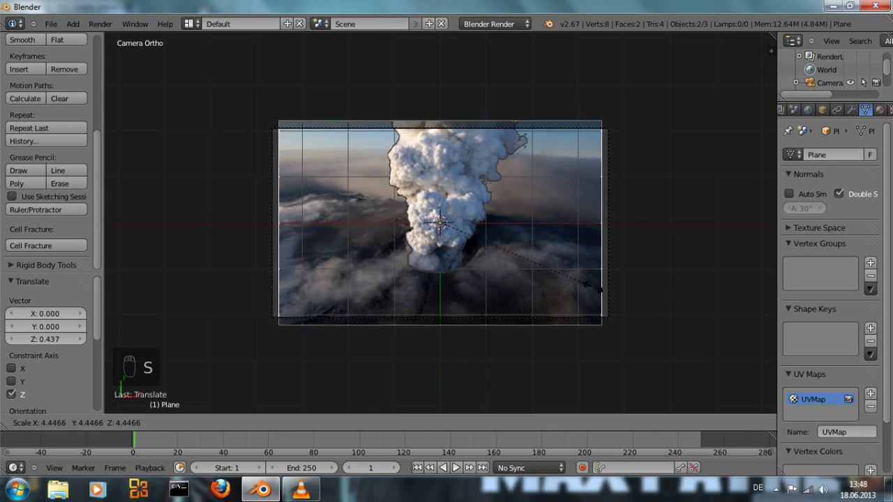
left_click(608, 293)
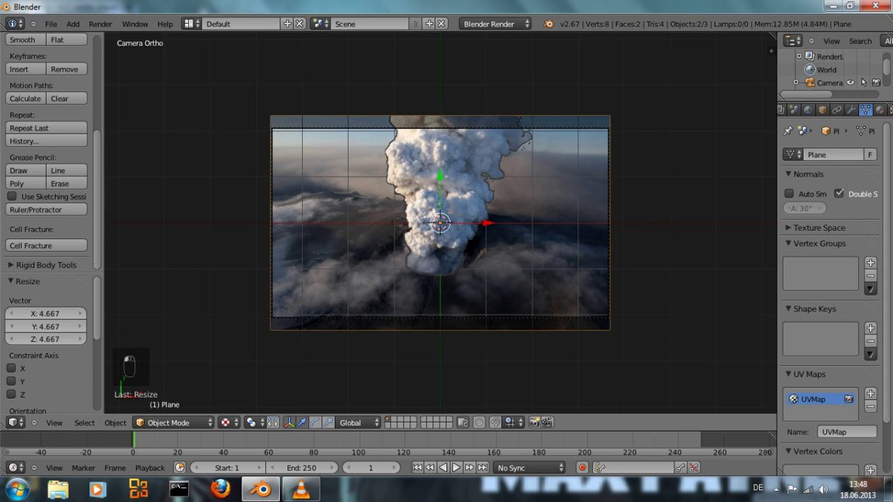
Check the scaled planes from several angles, select only the background plane and return to camera view
scroll(440, 223, "up", 2)
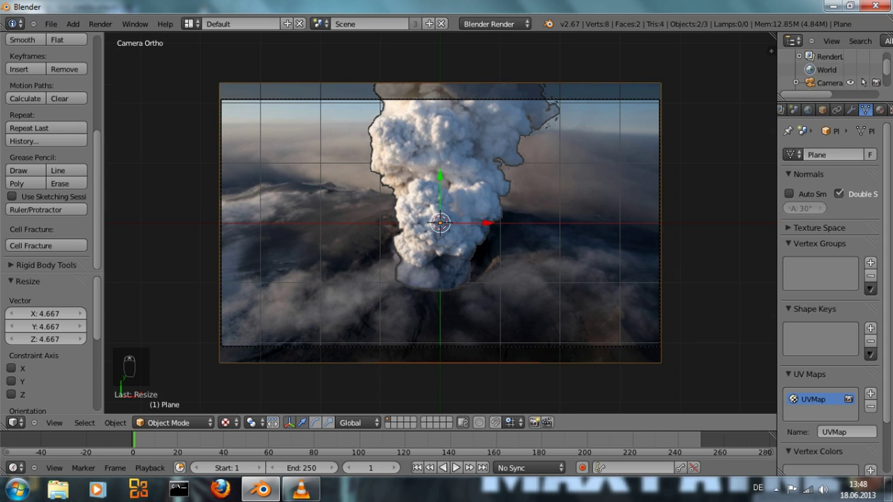
scroll(440, 223, "down", 3)
middle_click_drag(440, 224, 453, 164)
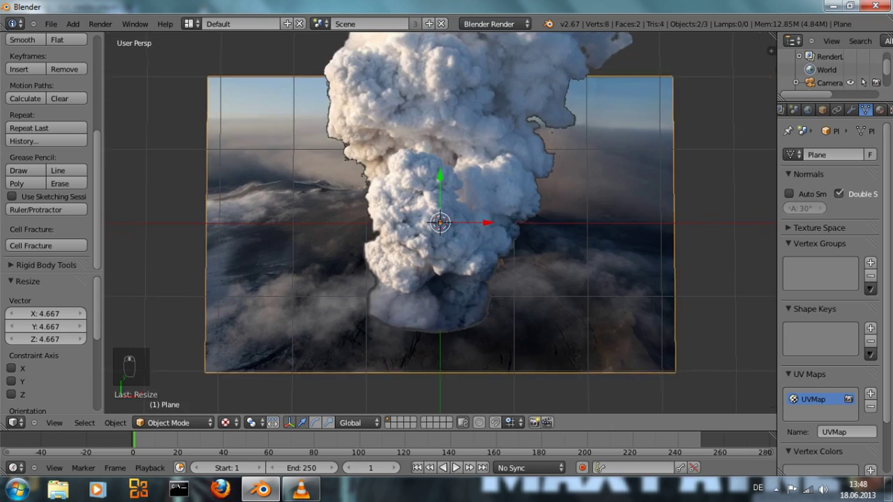
right_click(433, 111)
scroll(440, 223, "down", 2)
middle_click_drag(440, 223, 460, 171)
right_click(440, 222)
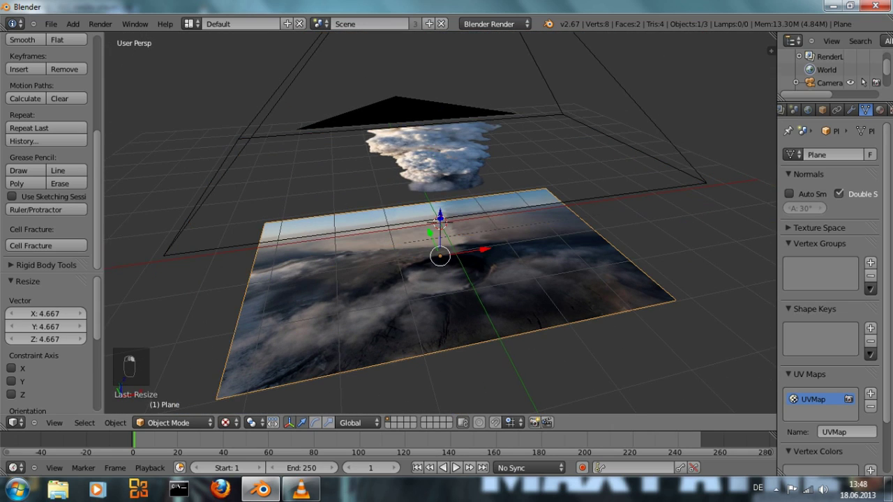
key("KP_0")
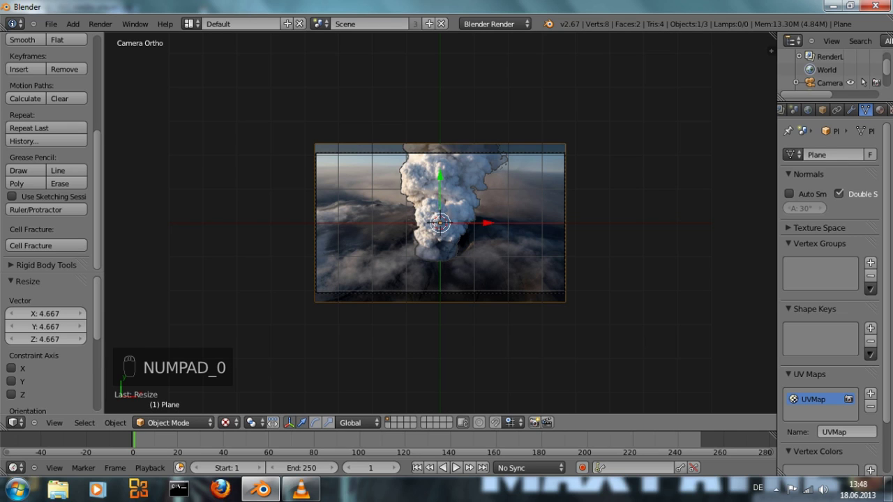
scroll(440, 224, "up", 2)
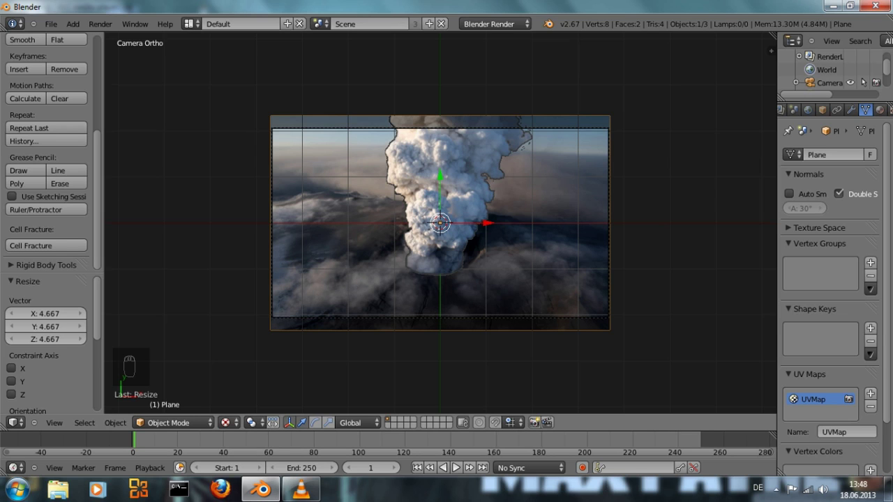
In Edit Mode, move the background plane's upper-left corner vertex -0.5 units along X
key("Tab")
right_click(271, 115)
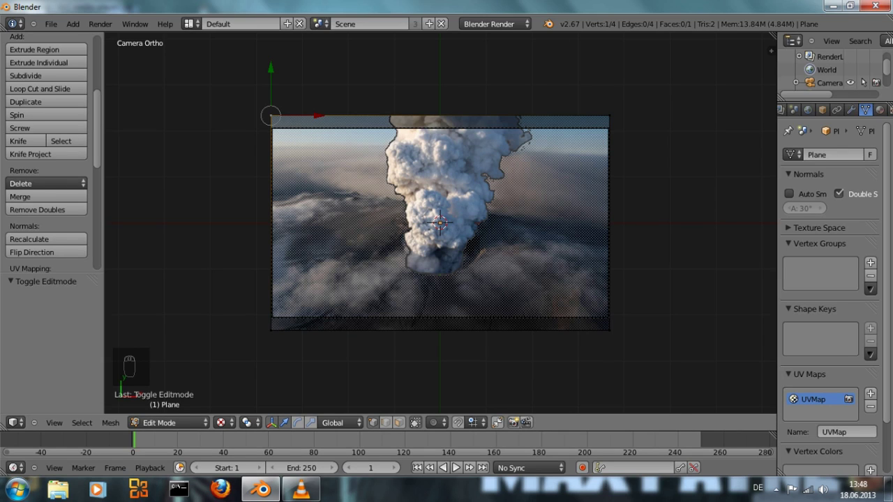
type("g")
type("0.5| Dy: NONE Dz: NONE (0.5000")
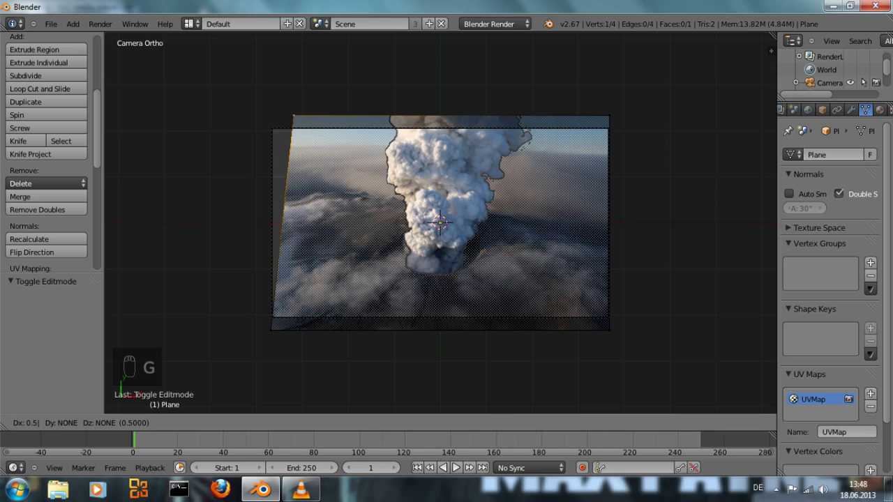
type("-")
key("Return")
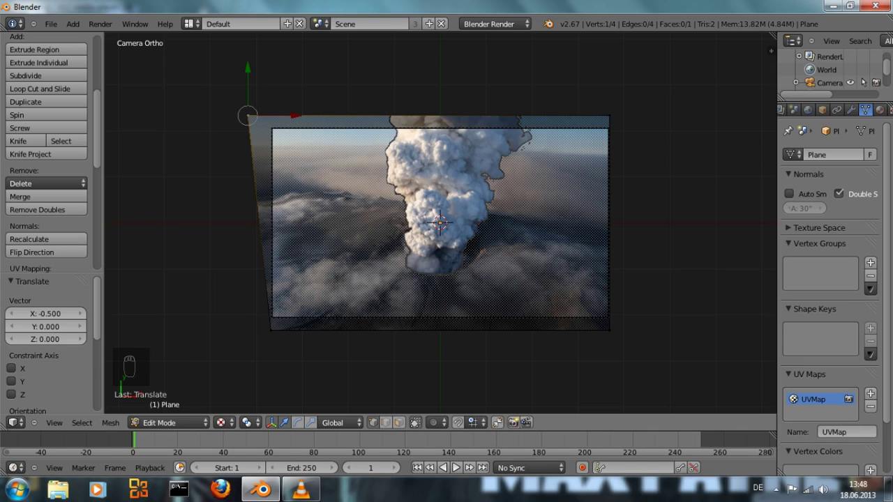
Move the background plane's lower-right corner vertex 1 unit along X
right_click(609, 330)
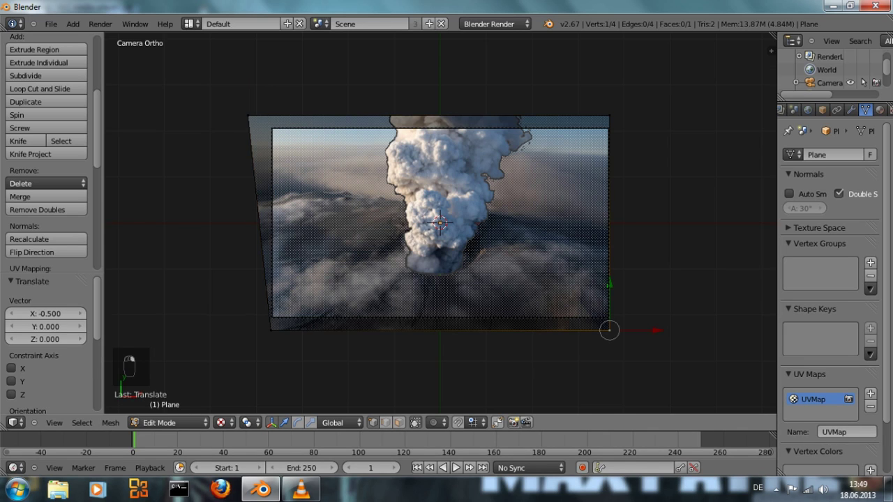
key("g")
key("1")
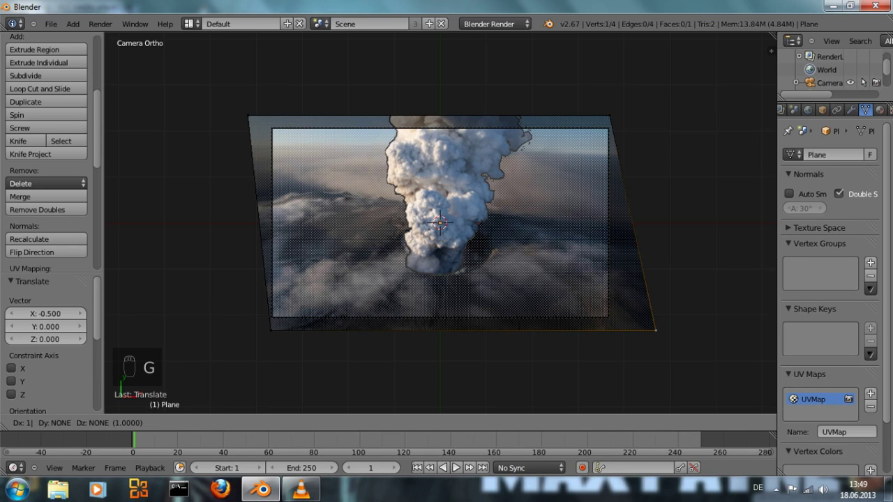
key("Return")
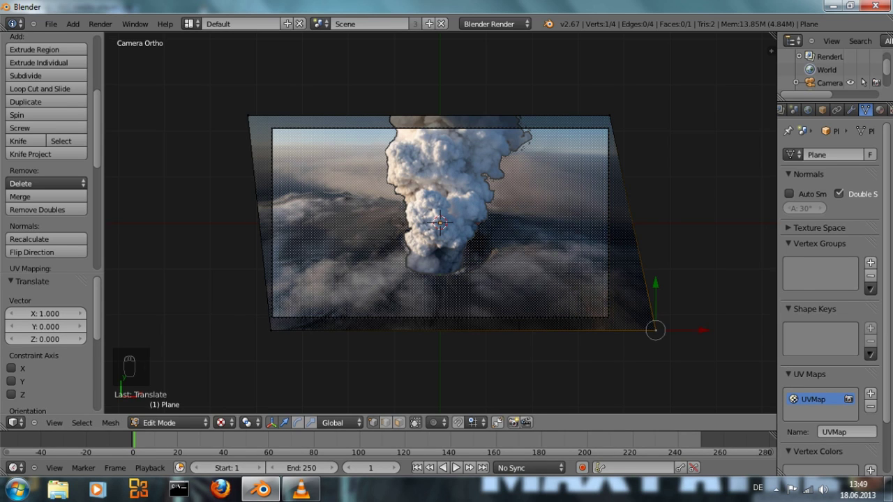
Return to Object Mode and examine how the skewed background plane covers the camera frame
key("Tab")
scroll(439, 224, "up", 1)
scroll(439, 223, "down", 1)
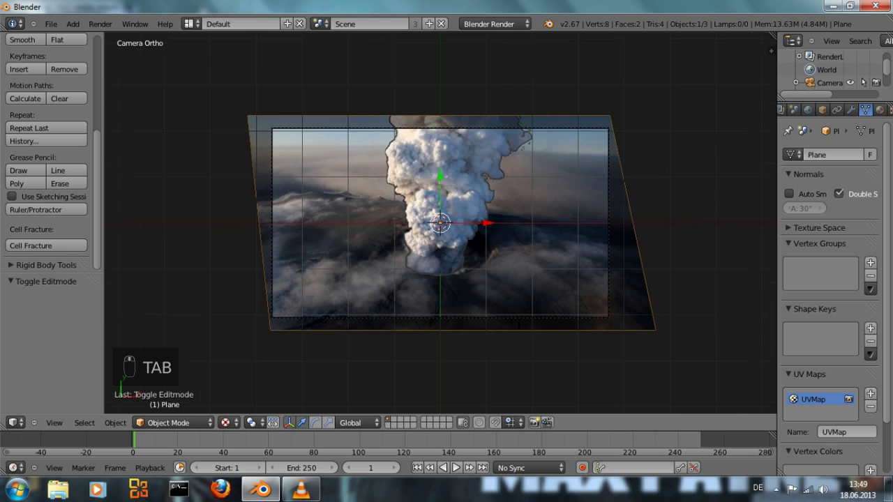
scroll(439, 223, "up", 1)
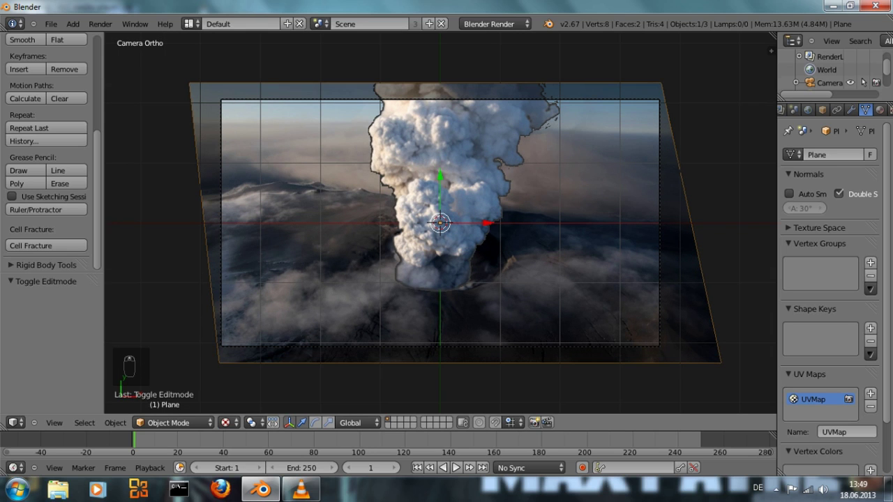
scroll(439, 223, "down", 2)
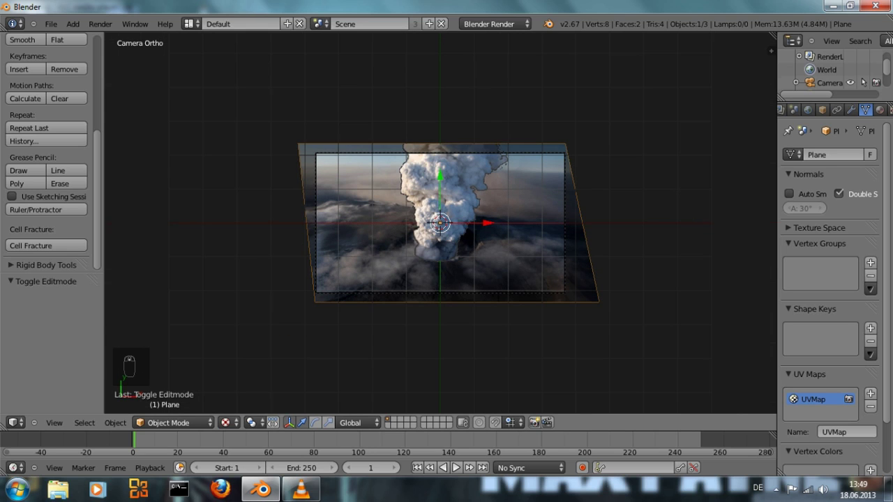
scroll(440, 224, "up", 1)
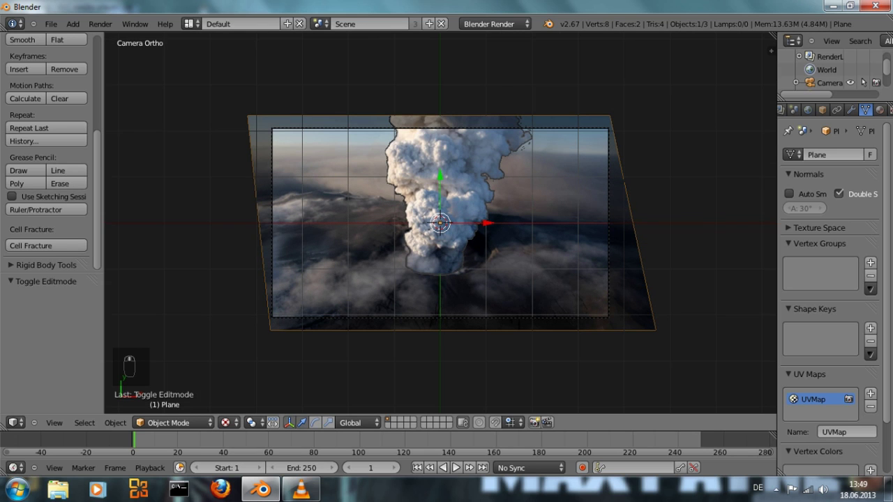
scroll(440, 223, "up", 2)
scroll(439, 223, "down", 2)
scroll(439, 224, "up", 2)
scroll(439, 223, "down", 1)
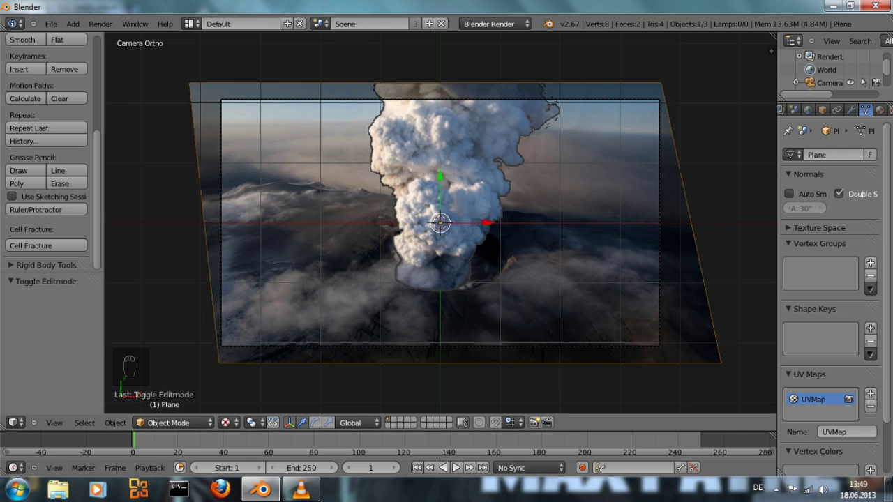
Add a basis shape key and a second shape key to the background plane
left_click(870, 327)
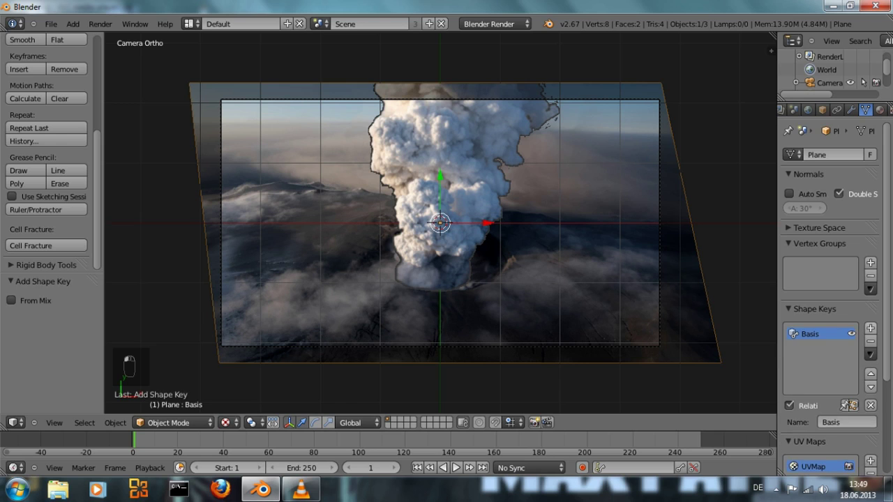
scroll(829, 293, "down", 2)
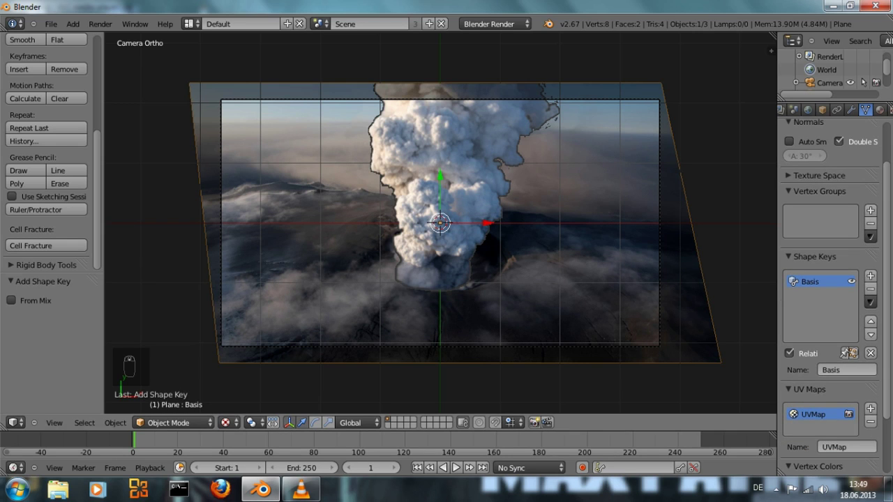
left_click(870, 276)
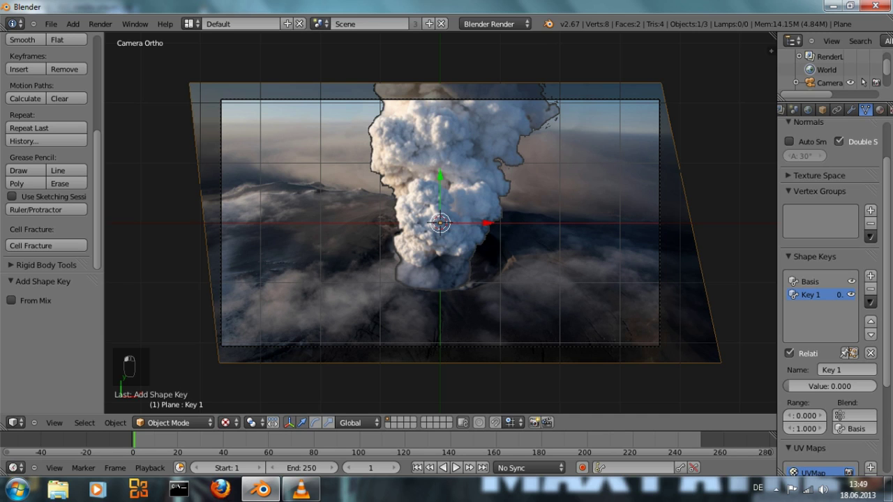
With the second shape key active in Edit Mode, move the background plane's lower-right corner vertex -1 unit along X
key("Tab")
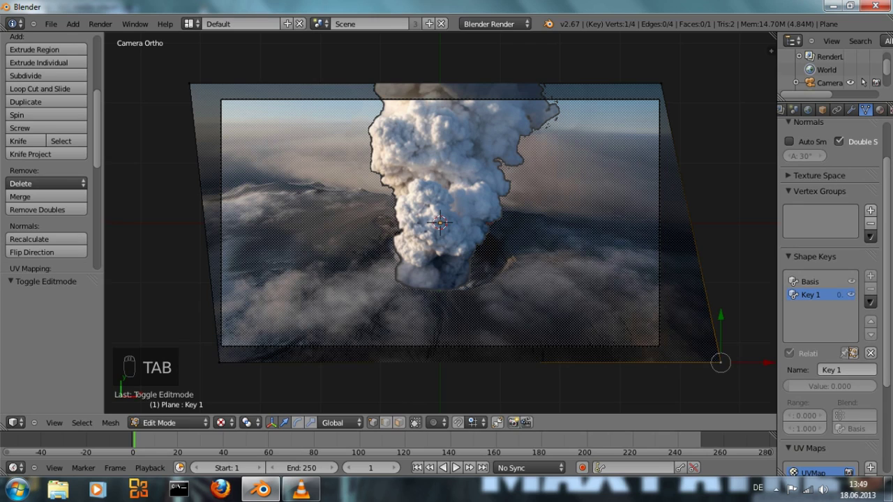
type("gx-1")
key("Return")
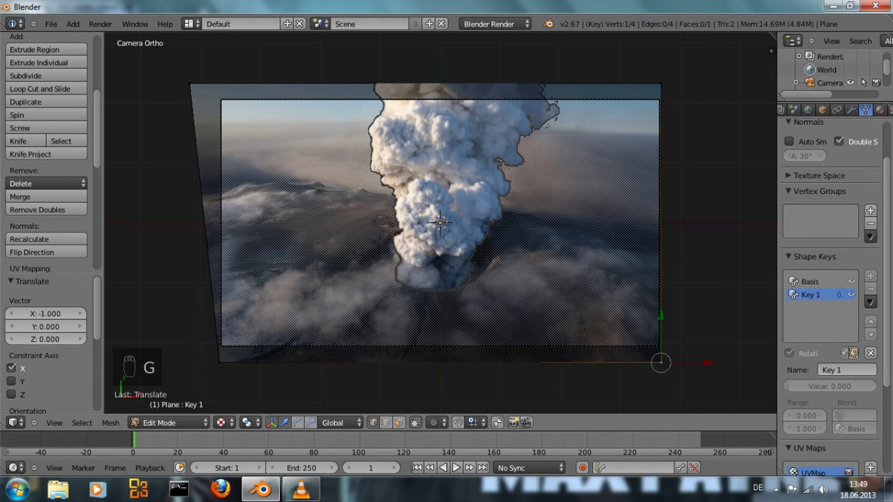
Move the background plane's upper-left corner vertex 0.5 units along X in the second shape key
right_click(190, 84)
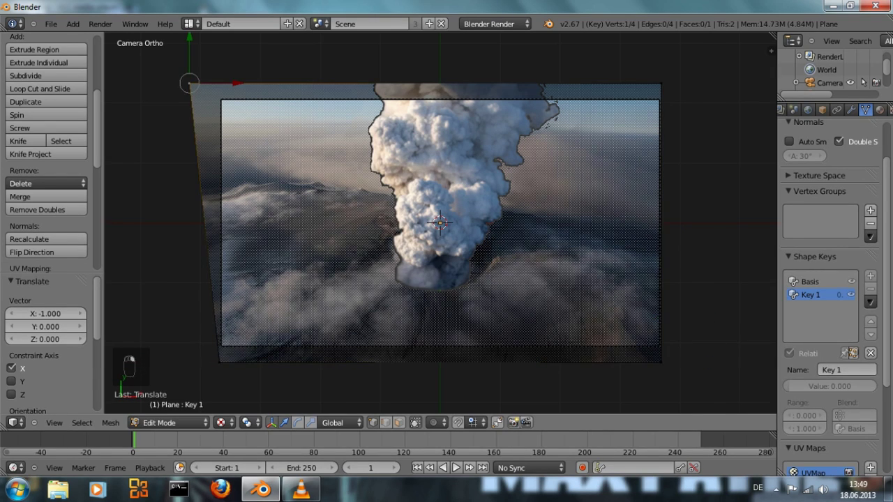
type("g")
type("0.| Dy: NONE Dz: NONE (0.0000")
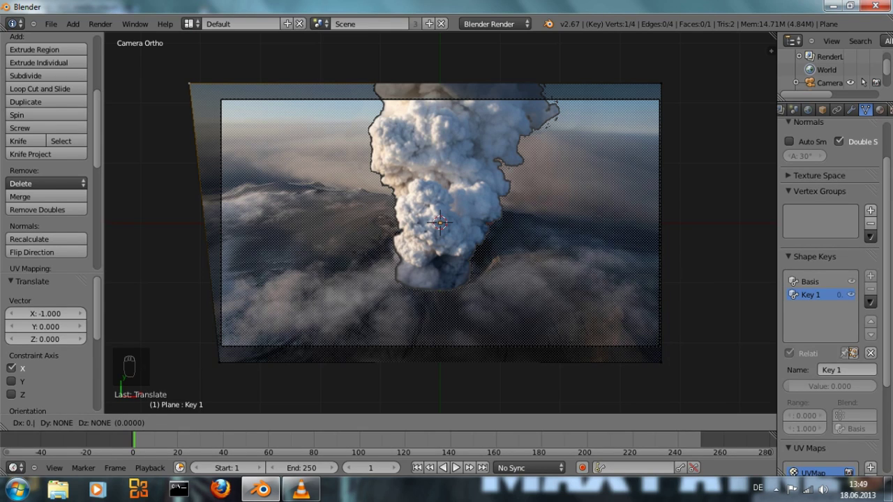
key("Escape")
type("g0.5")
key("Return")
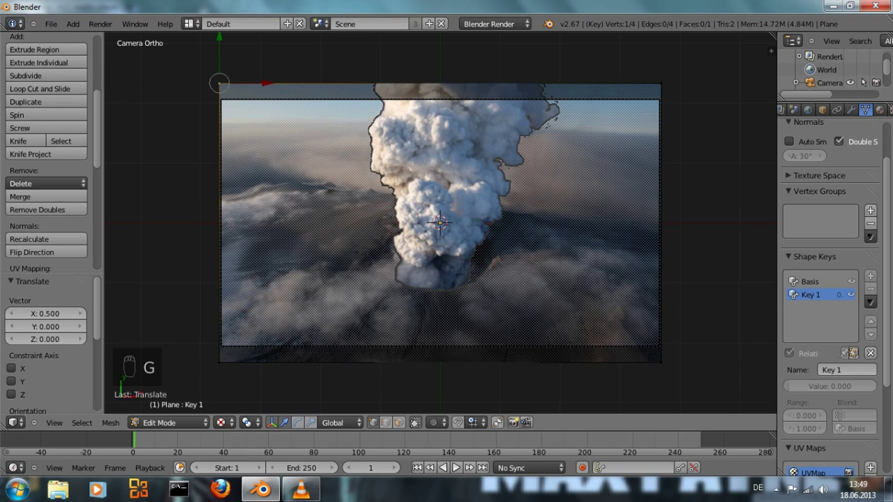
Move the background plane's lower-left corner vertex -1 unit along X in the second shape key
right_click(219, 362)
type("g")
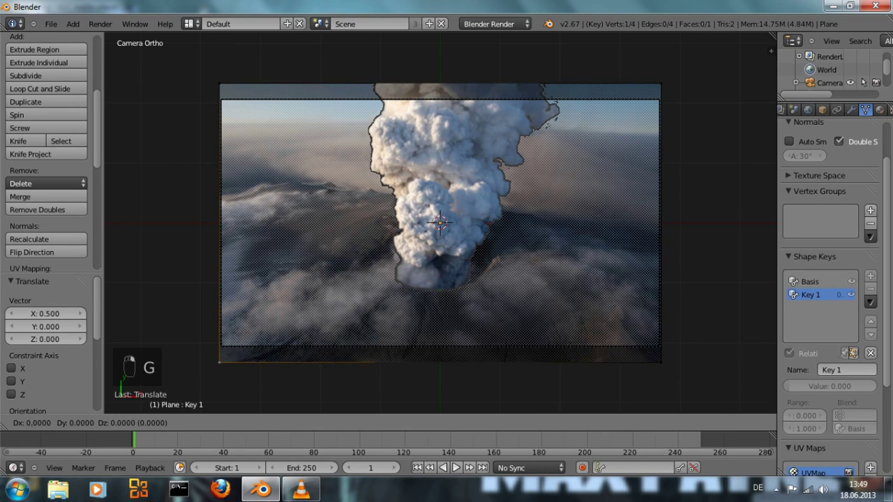
type("-1")
key("Return")
Move the background plane's upper-right corner vertex 0.5 units along X in the second shape key and return to Object Mode
right_click(660, 84)
key("g")
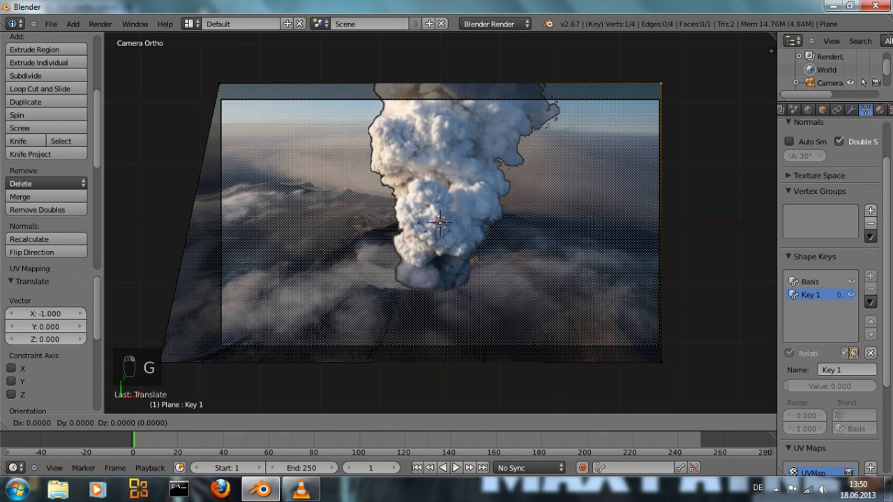
type("-0.5")
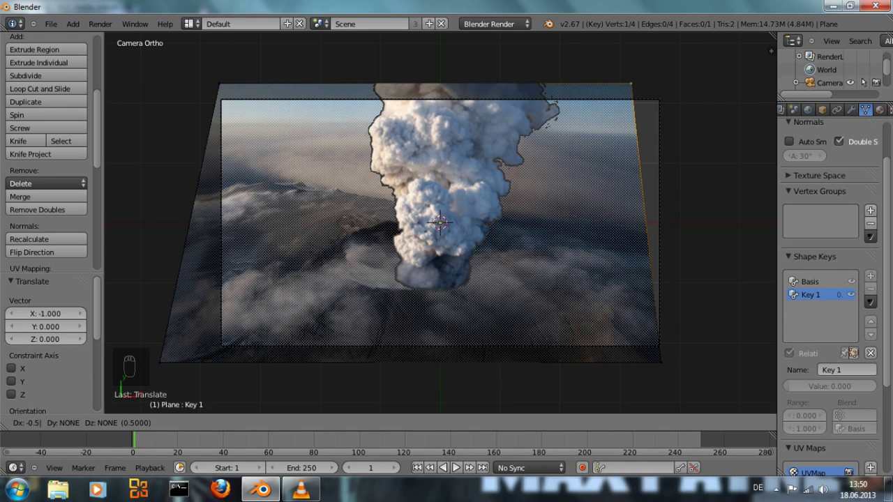
key("minus")
key("Return")
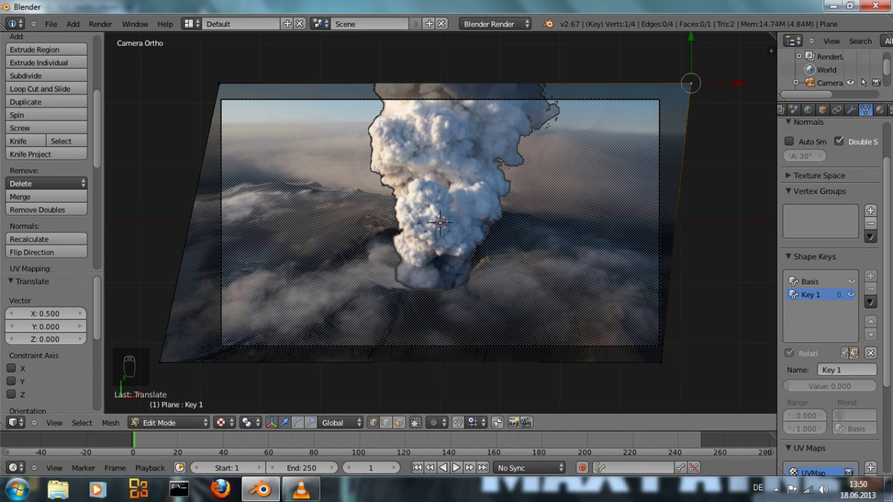
key("Tab")
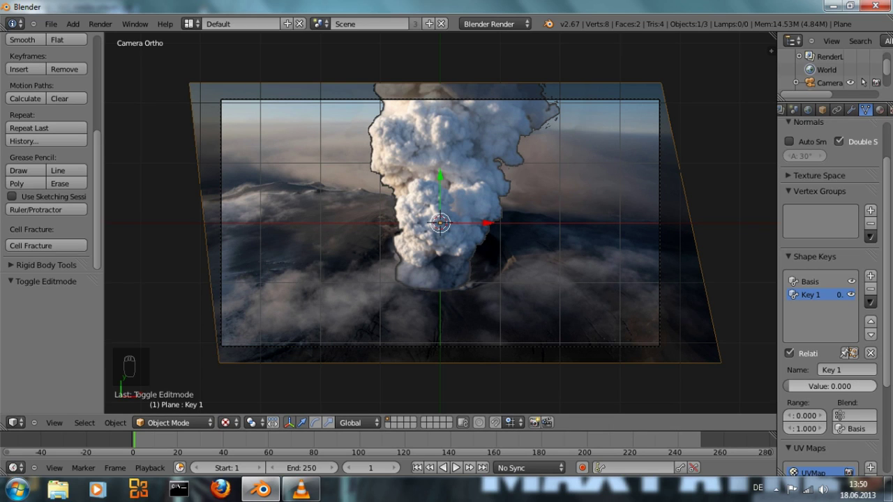
Set the animation's end frame to 24*4, giving 96 frames
mouse_move(829, 385)
left_mouse_down()
mouse_move(876, 386)
mouse_move(830, 385)
left_mouse_up()
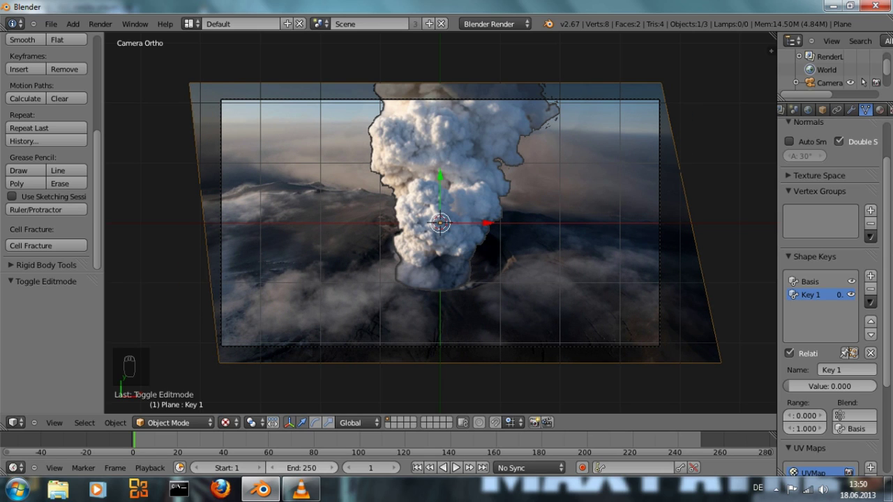
left_click(302, 467)
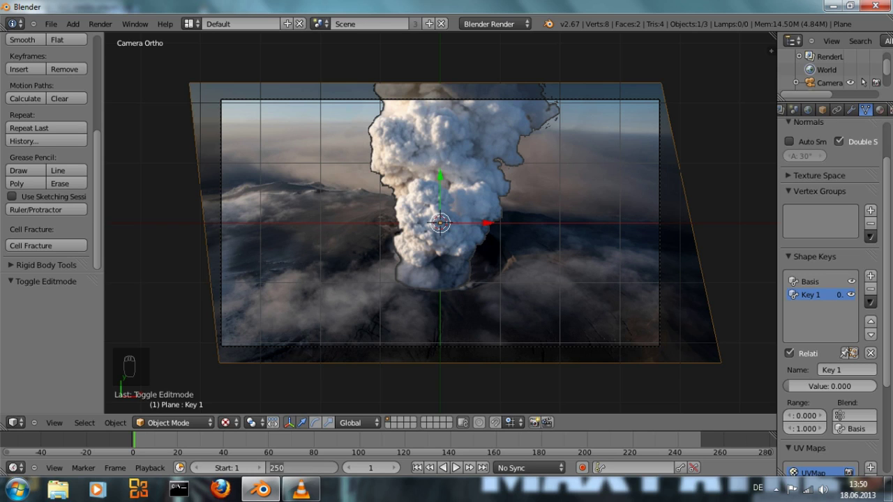
type("24*4")
key("Return")
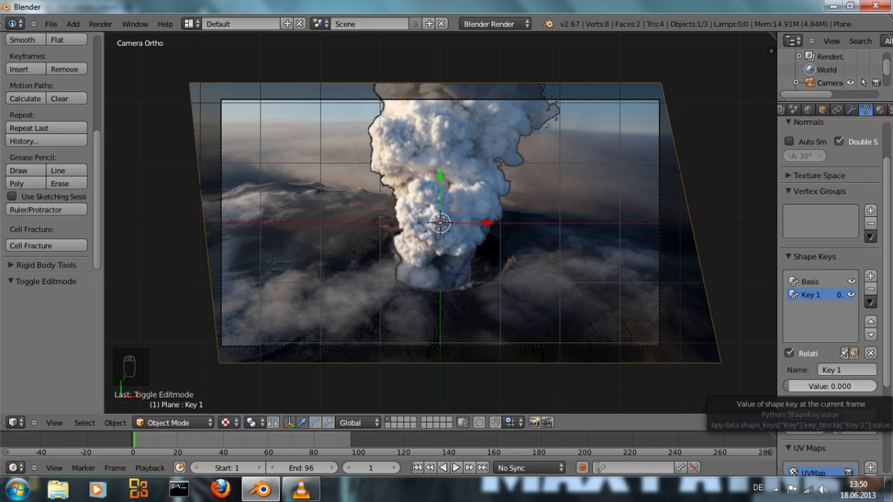
Keyframe the second shape key's value at 0 on frame 1 and at 1 on frame 96
key("i")
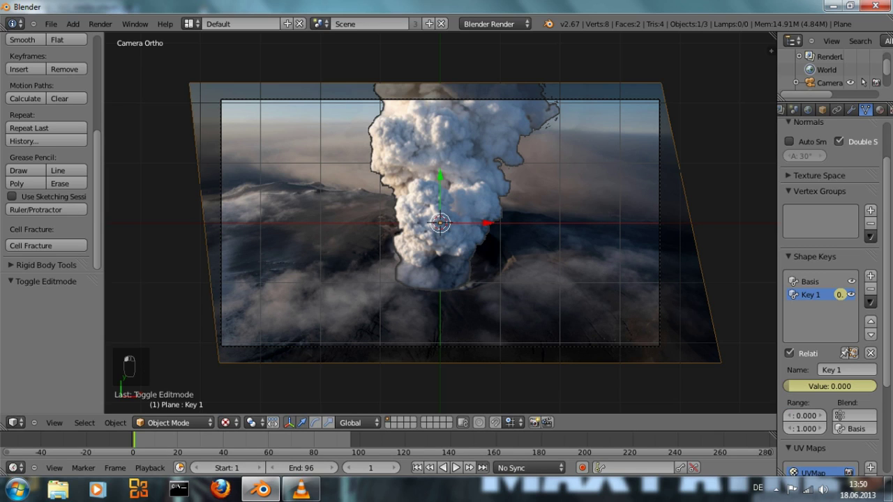
key("shift+Right")
left_click_drag(802, 386, 874, 386)
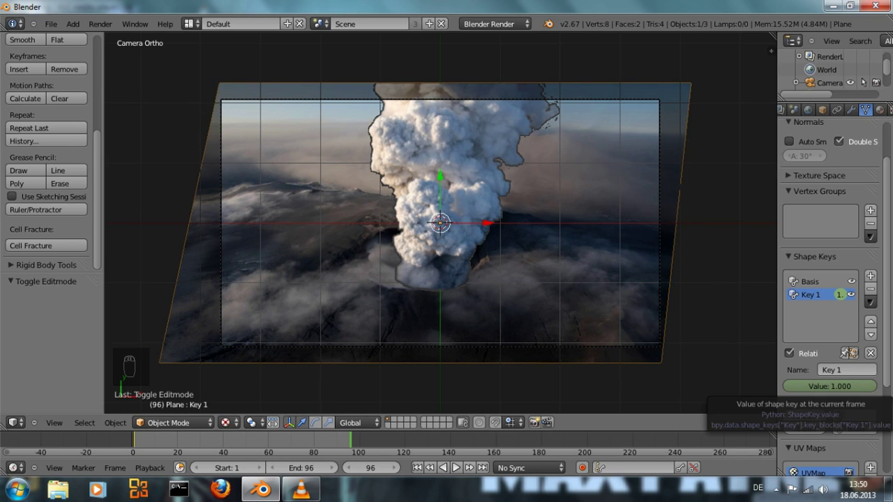
key("i")
Play the background's shape key animation from the first frame, stop it and go back to frame 1
left_click(417, 467)
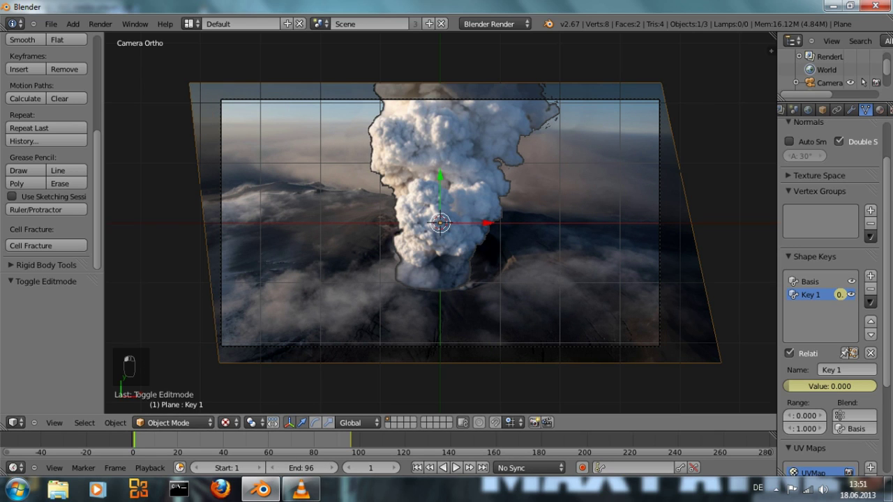
key("alt+a")
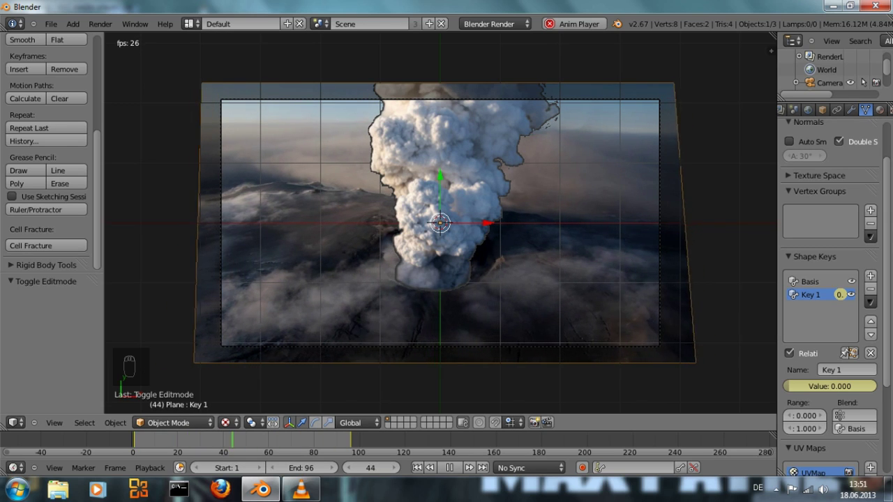
key("alt+a")
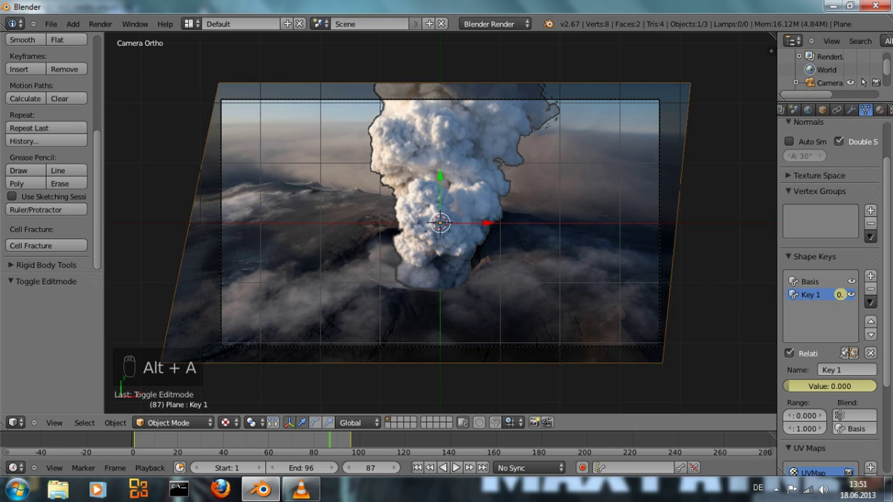
key("ctrl+shift+Down")
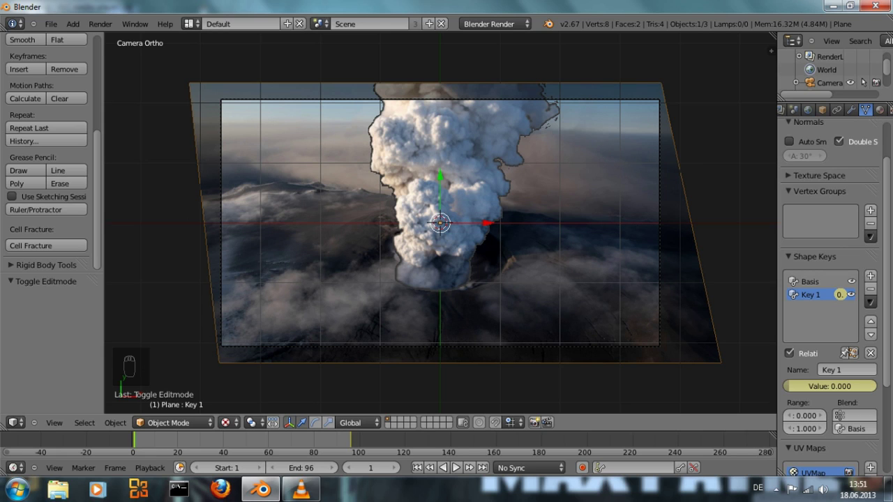
Move the smoke plume plane about 0.262 units along X on frame 1 and insert a Location keyframe
right_click(446, 188)
key("g")
key("x")
left_click(462, 189)
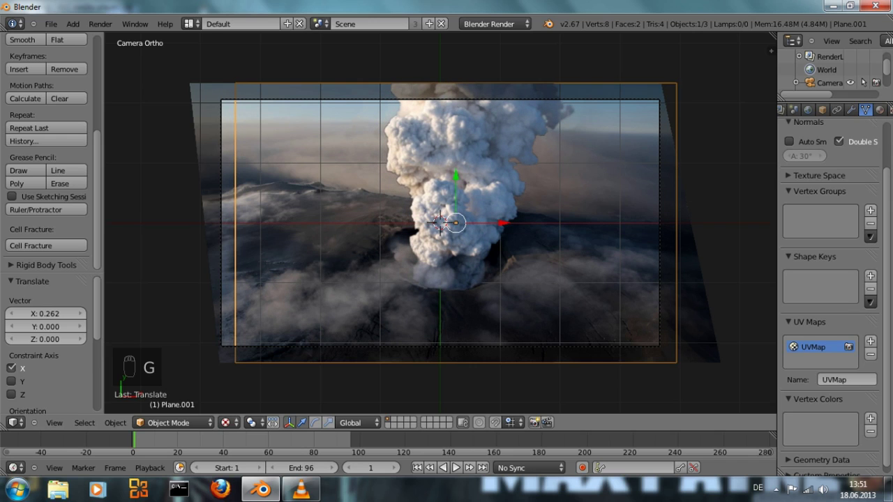
key("i")
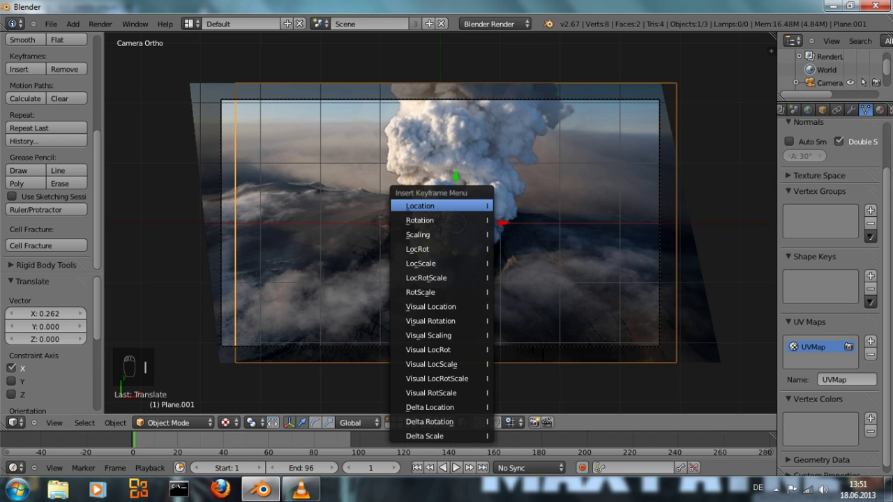
left_click(446, 205)
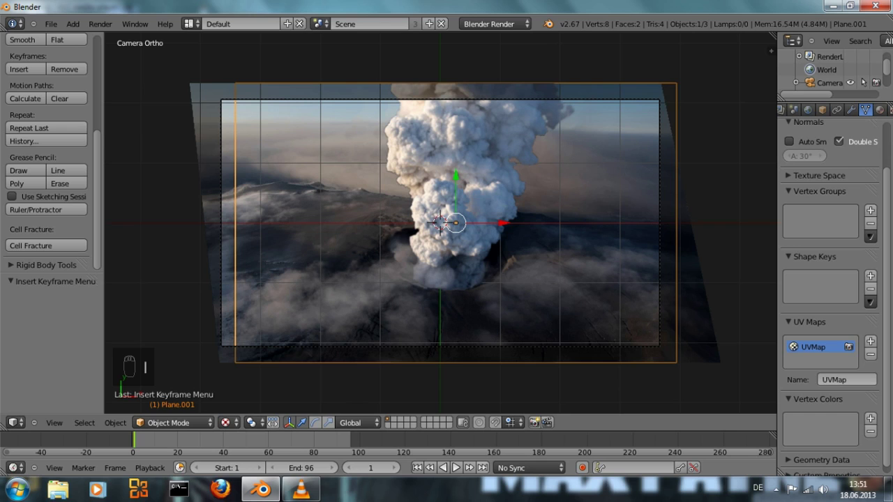
On frame 96, move the smoke plume plane about -0.666 units along X and insert a Location keyframe
left_click(482, 467)
key("g")
key("x")
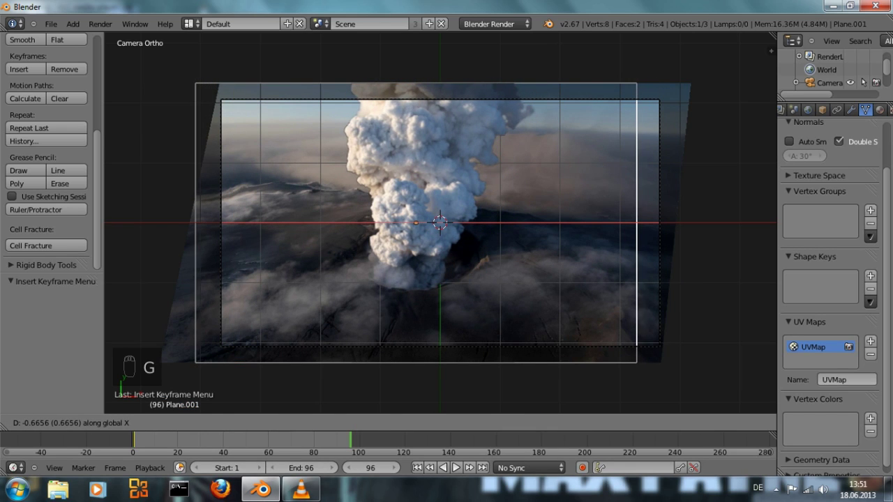
key("Return")
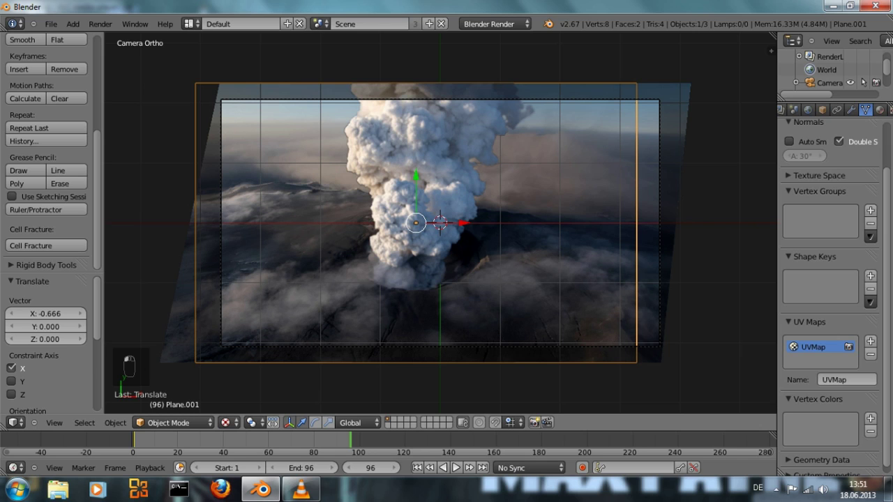
key("i")
key("Return")
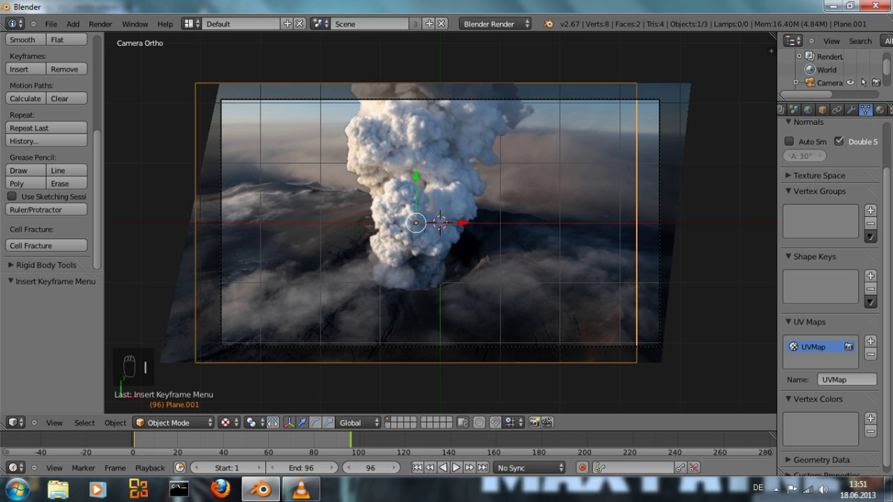
Play the combined background and smoke plume animation from the first frame, then stop playback
key("shift+Left")
key("alt+a")
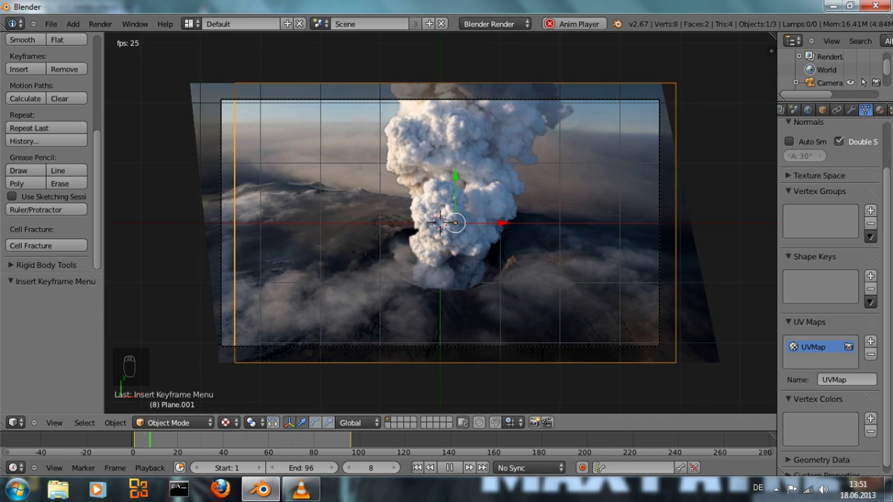
key("alt+a")
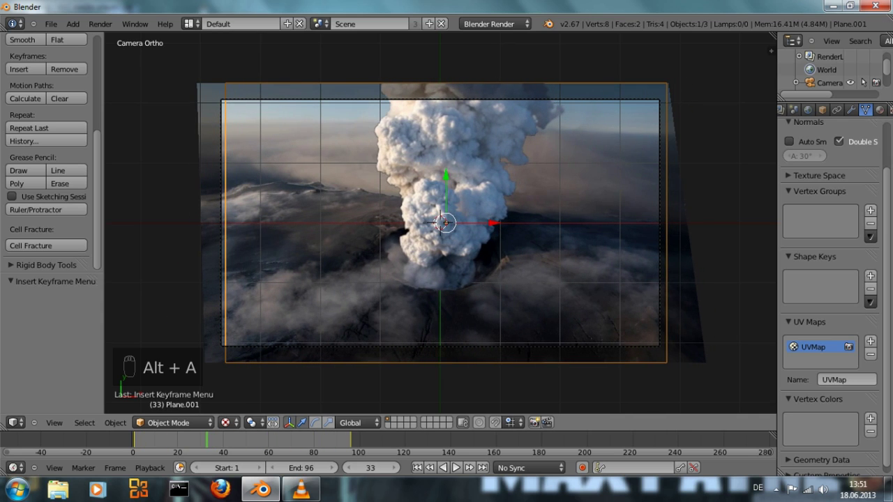
Return to frame 1 and subdivide the whole smoke plume plane six times in Edit Mode
key("ctrl+shift+Down")
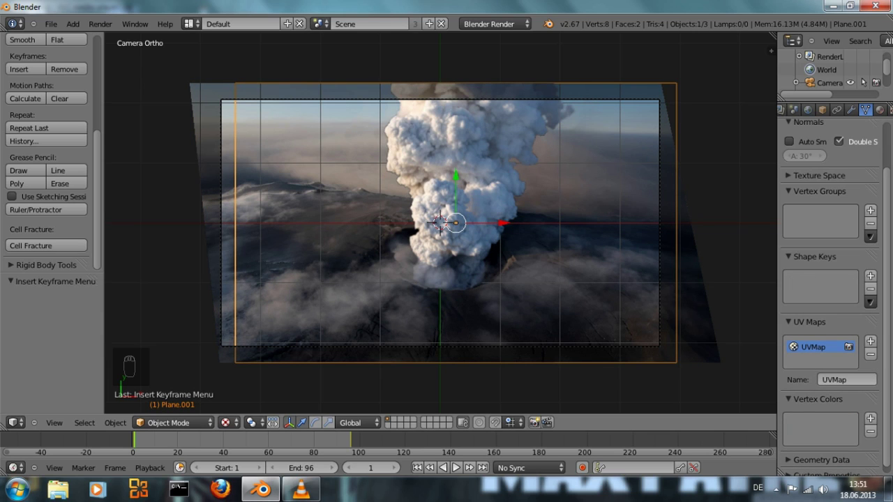
scroll(11, 195, "up", 5)
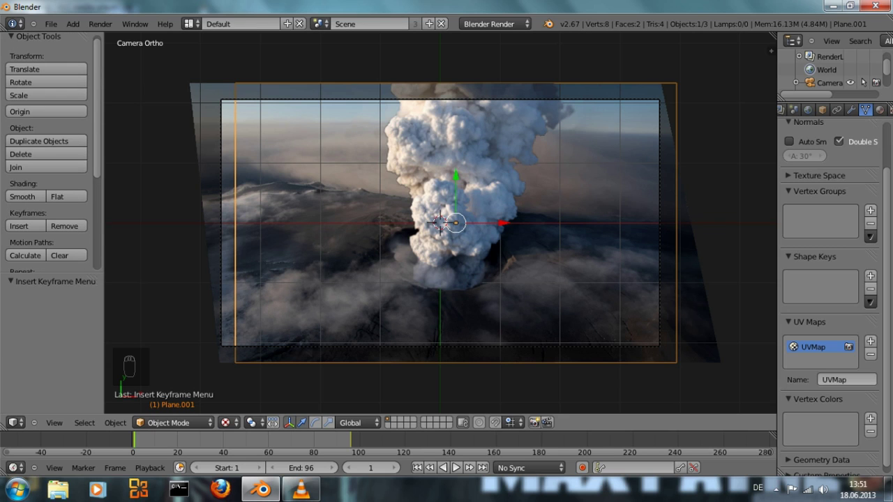
key("Tab")
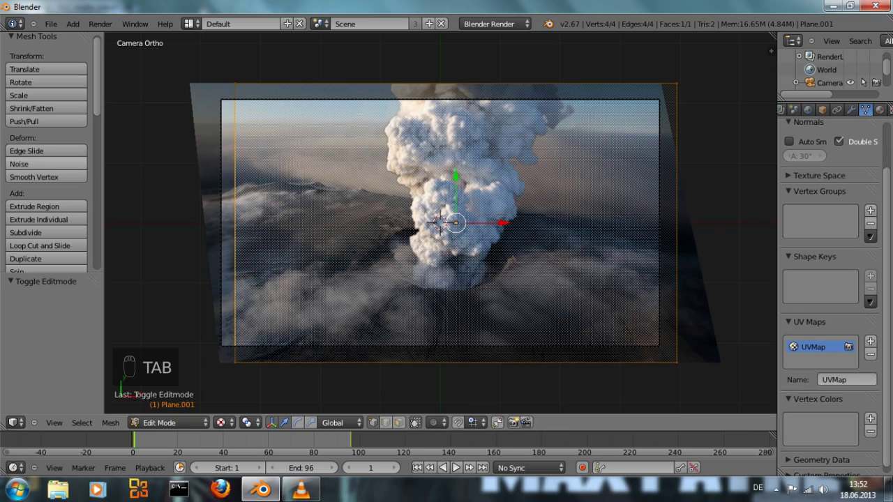
left_click(42, 232)
left_click(42, 233)
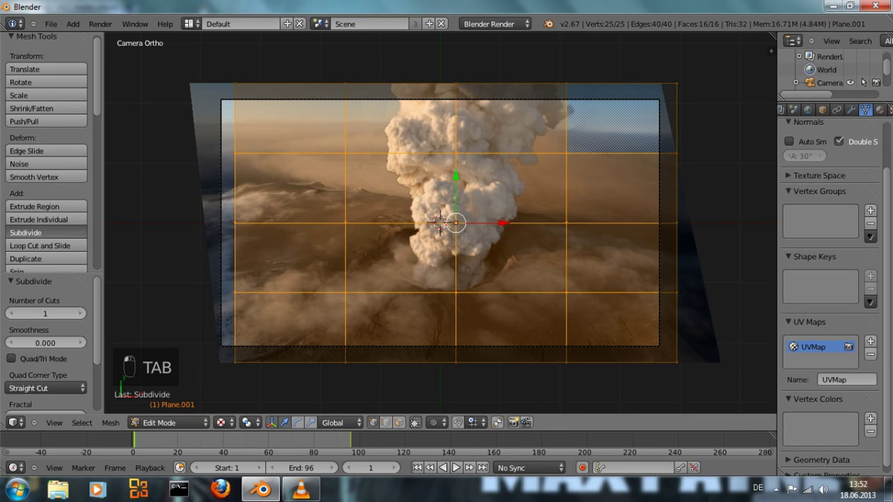
left_click(42, 232)
left_click(42, 233)
left_click(42, 232)
left_click(42, 232)
Enable proportional editing for the smoke plume mesh
scroll(440, 223, "up", 4)
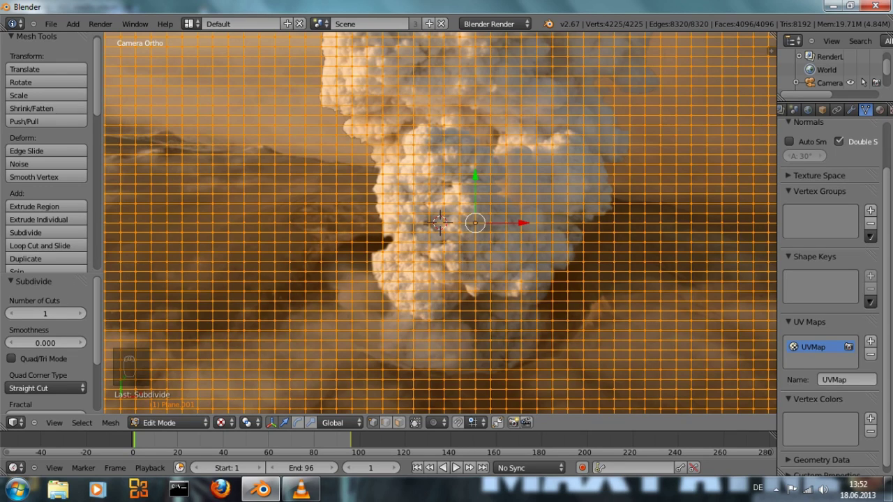
left_click(435, 422)
left_click(457, 394)
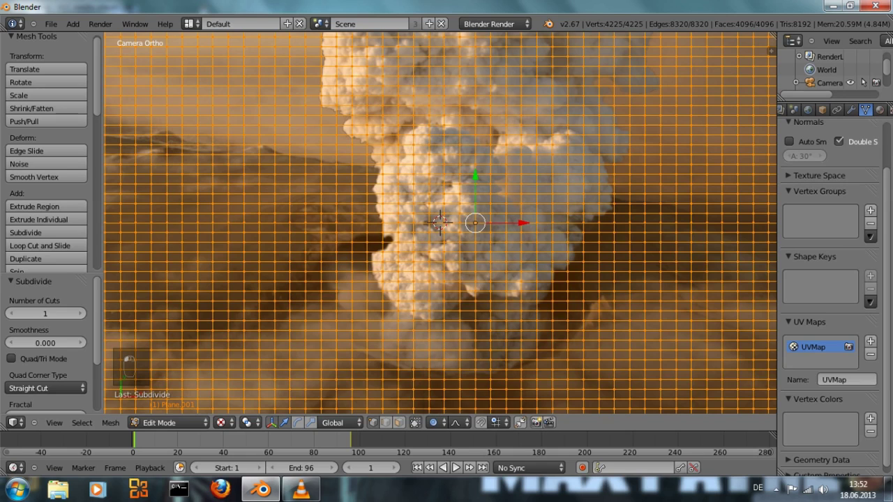
right_click(505, 203)
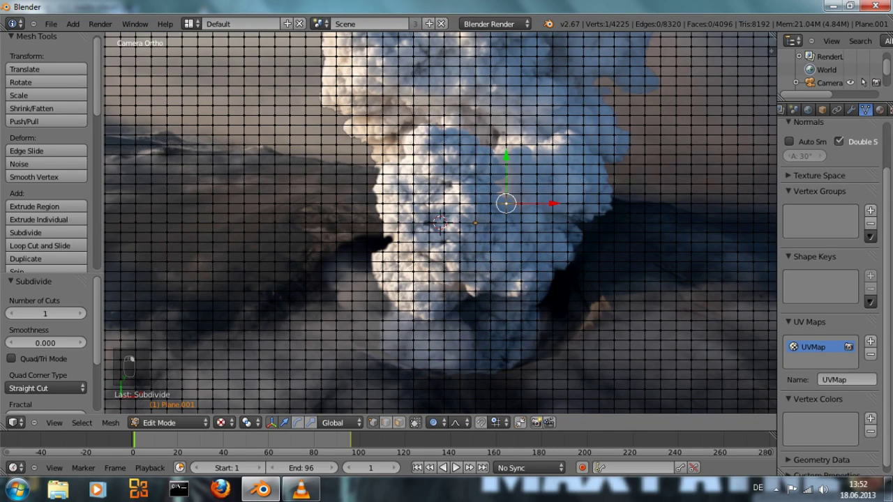
key("s")
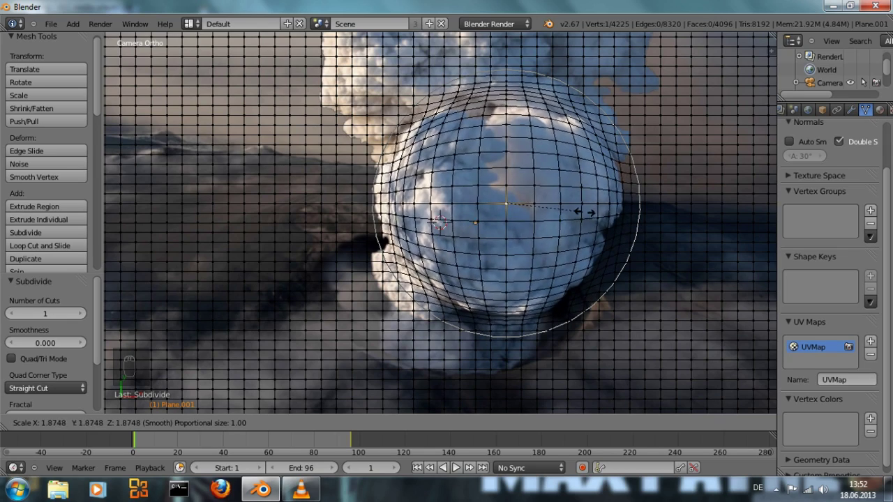
key("Escape")
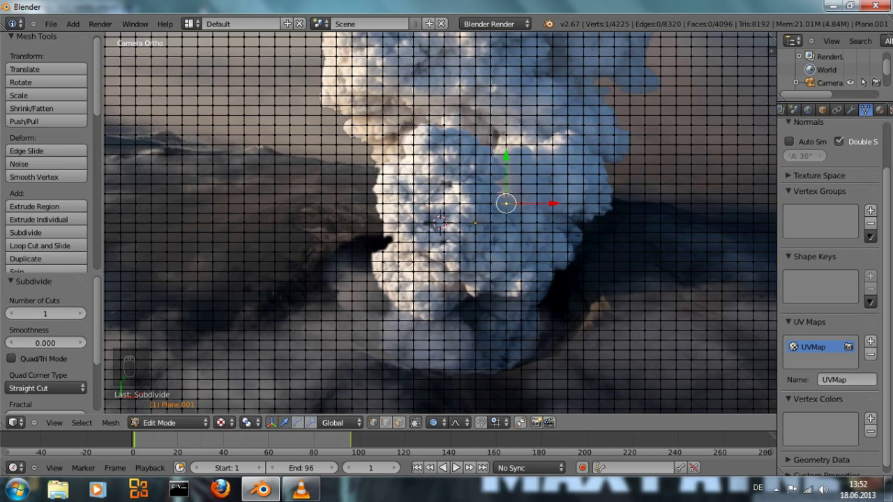
Return to Object Mode and add a basis shape key plus a second shape key to the smoke plume plane
key("Tab")
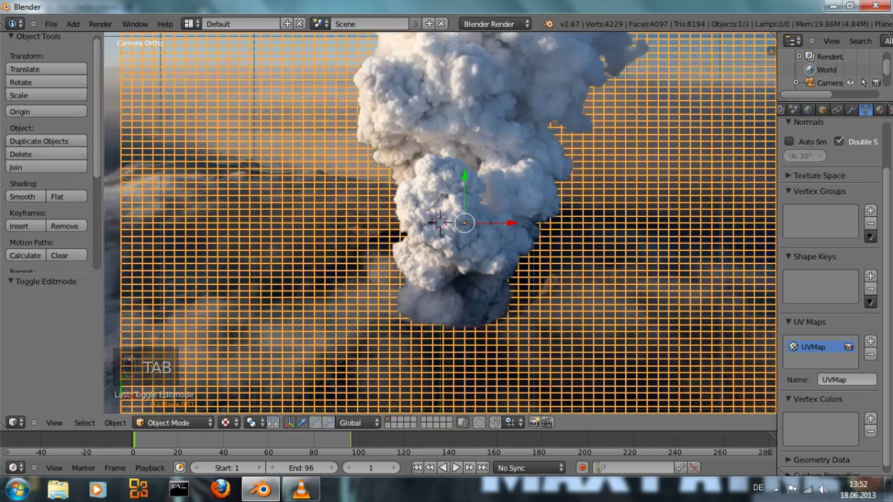
scroll(440, 223, "down", 3)
scroll(440, 222, "up", 3)
scroll(440, 223, "down", 1)
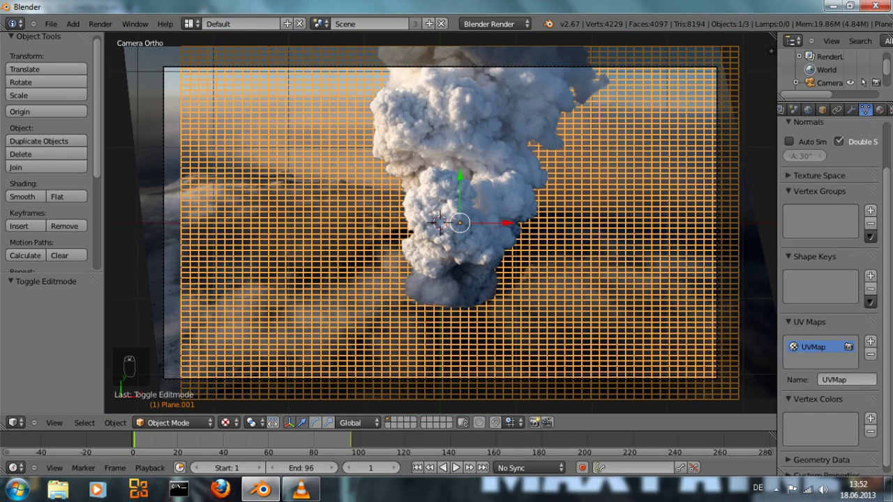
left_click(870, 276)
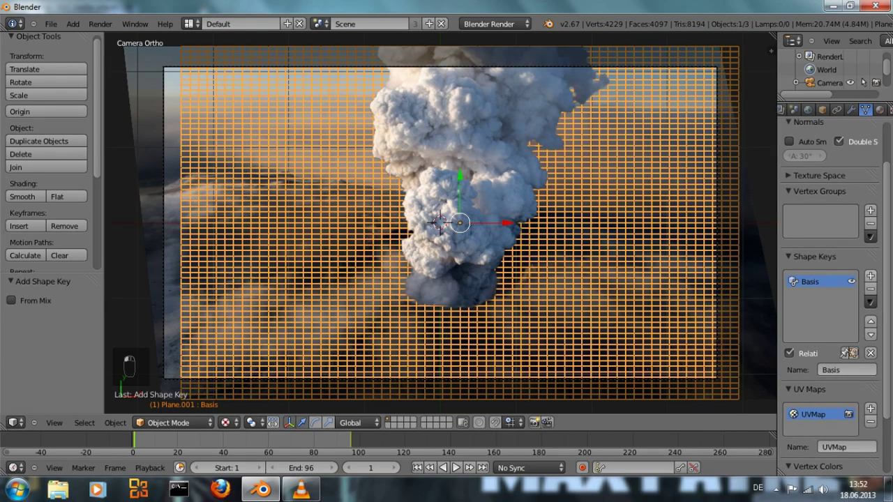
left_click(870, 276)
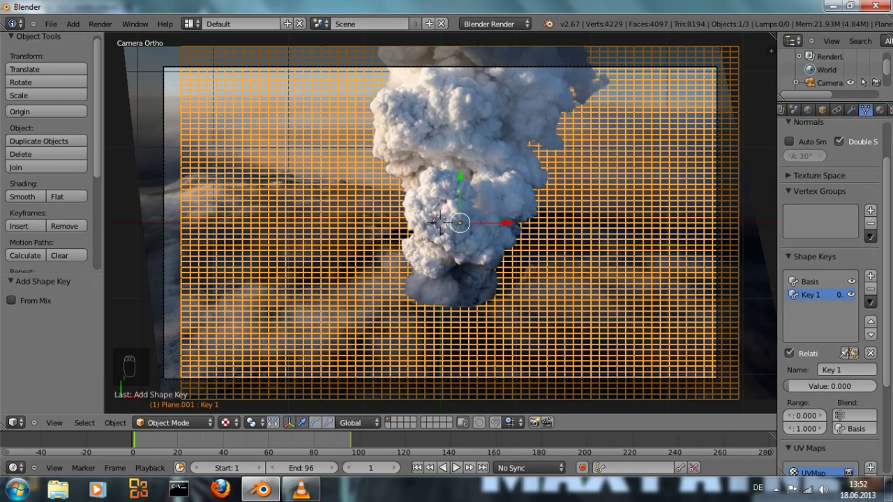
In the second shape key, rotate the billow at the plume's upper-left centre about 19.2° and scale it about 1.38 with smooth proportional falloff
key("Tab")
scroll(440, 221, "up", 4)
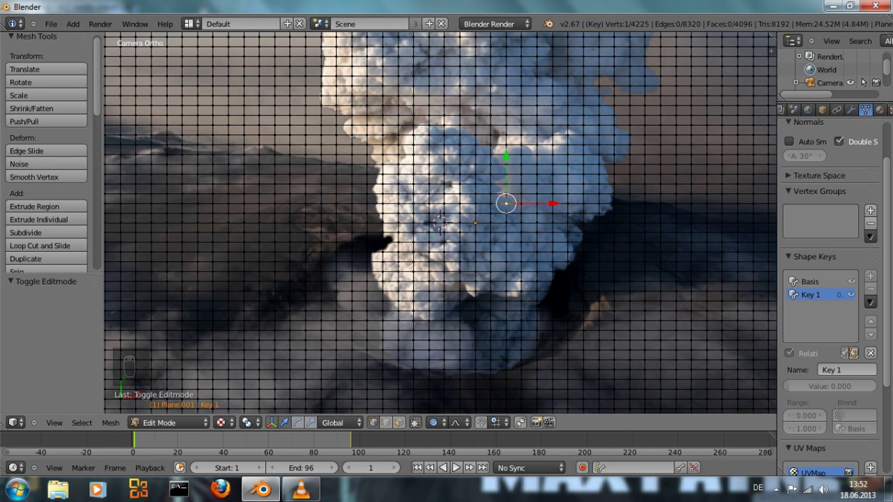
right_click(429, 144)
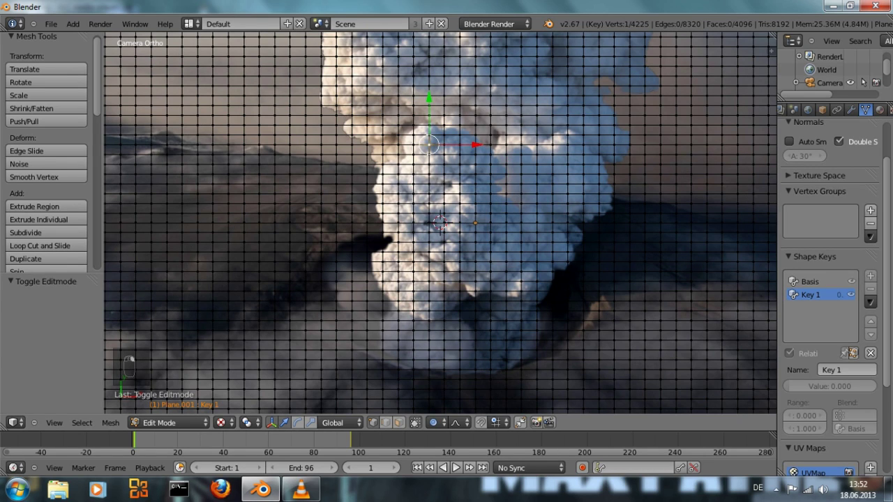
key("r")
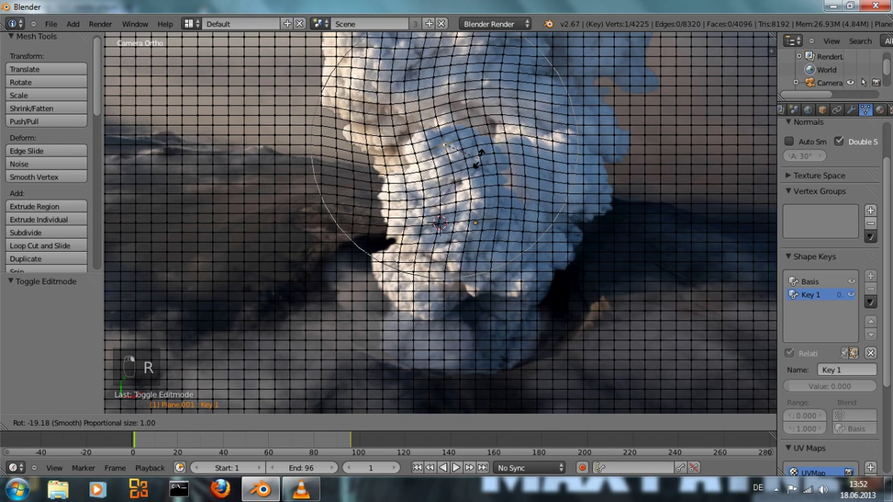
scroll(478, 163, "up", 6)
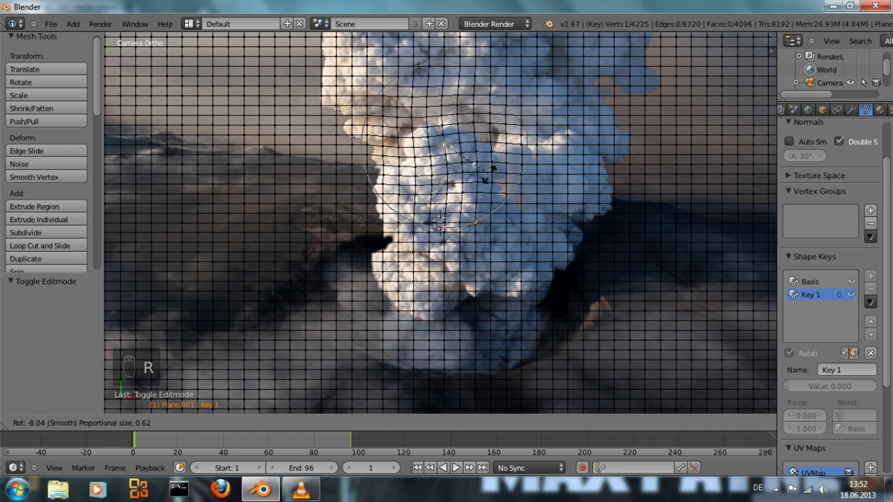
left_click(478, 191)
key("s")
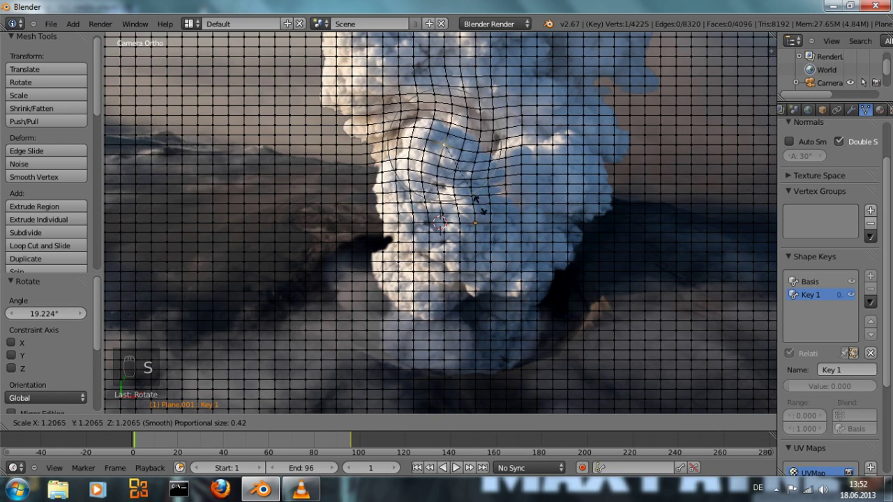
left_click(493, 218)
Rotate the billow on the plume's left edge about -40.7° and scale it about 1.38, using a proportional size of 0.35
right_click(398, 202)
key("r")
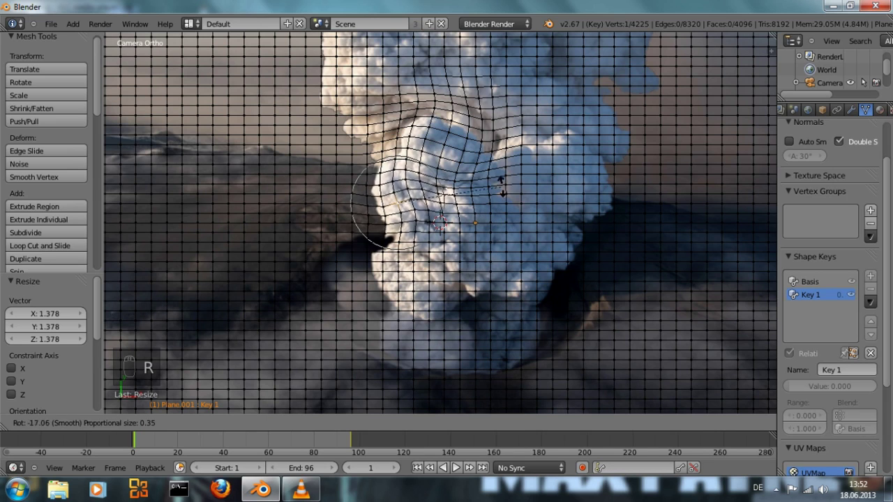
left_click(479, 179)
key("s")
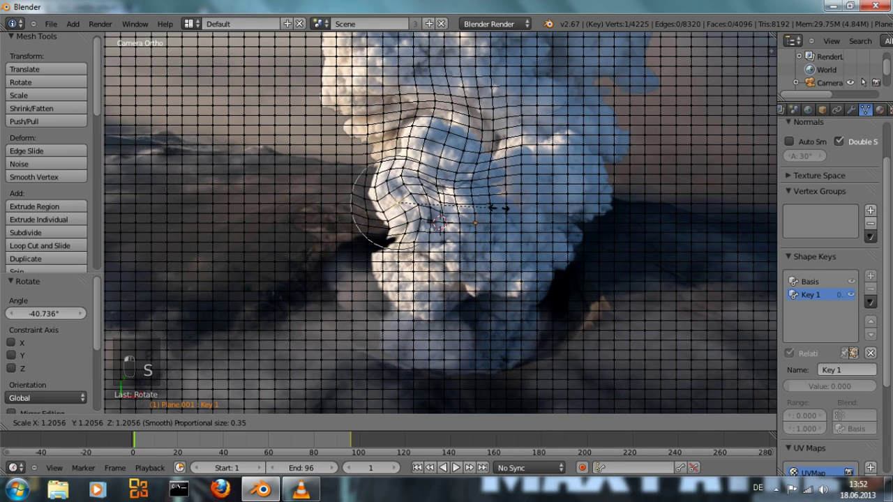
left_click(505, 172)
Rotate the plume's lower-left billow about -51.8° and scale it about 1.35, widening the proportional size to 0.42 for the scaling
right_click(413, 281)
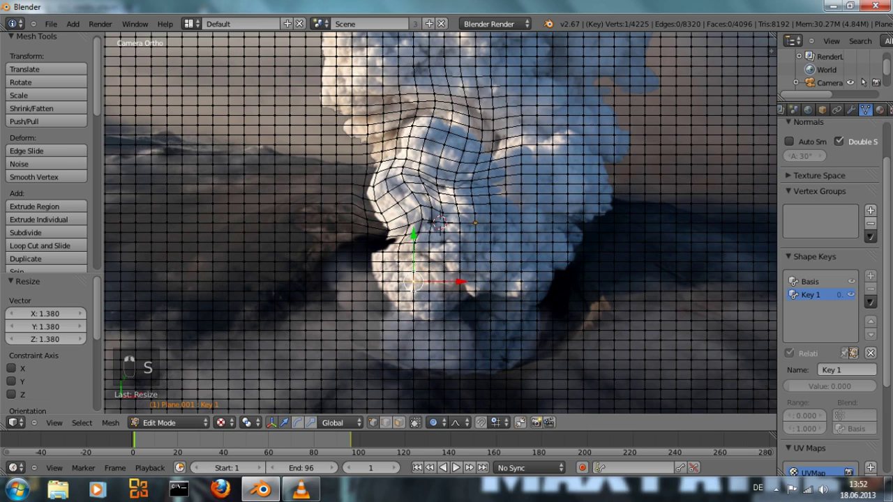
key("r")
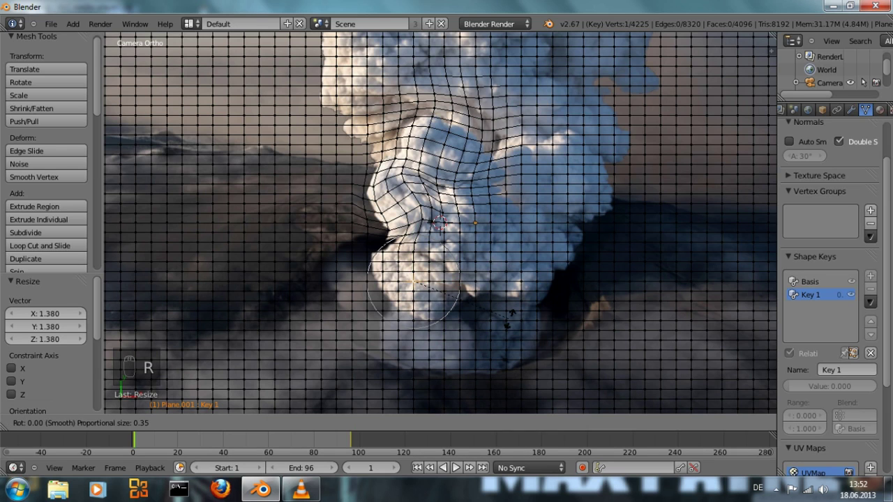
left_click(483, 240)
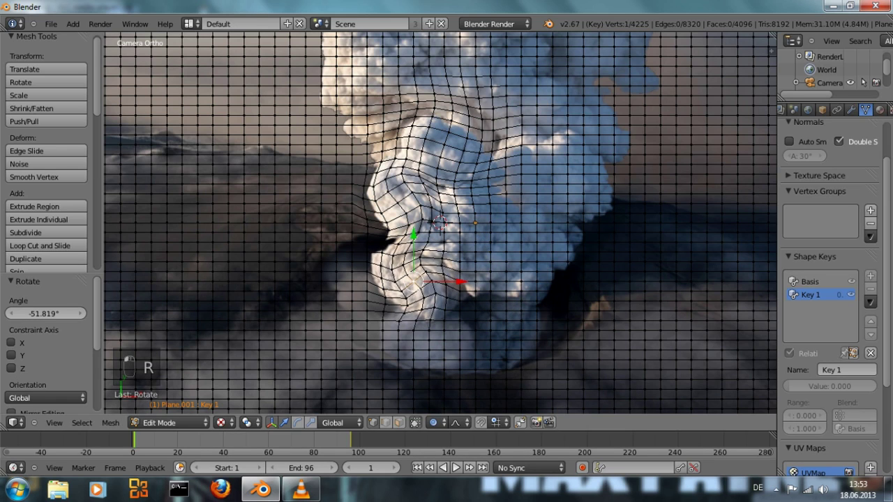
key("s")
scroll(517, 308, "down", 2)
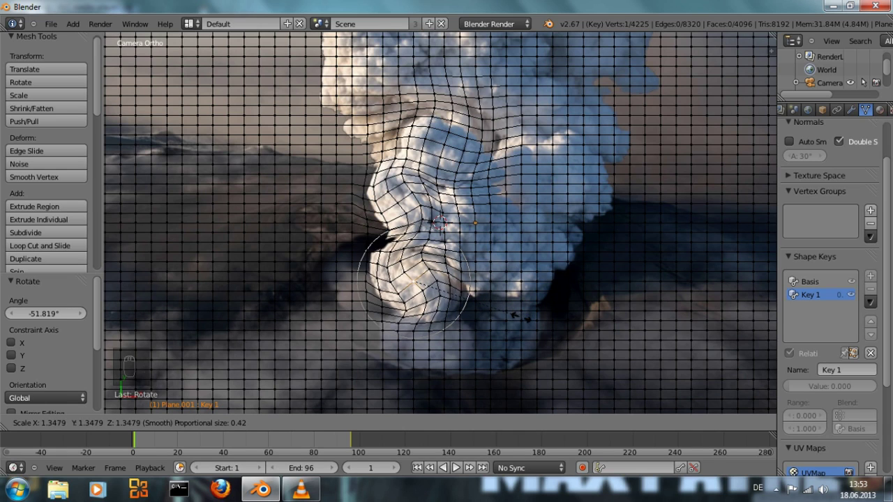
left_click(516, 312)
Scale the grey smoke at the plume's bottom-left base about 1.39 with a proportional size of 0.42
right_click(429, 350)
right_click(429, 339)
right_click(429, 350)
key("s")
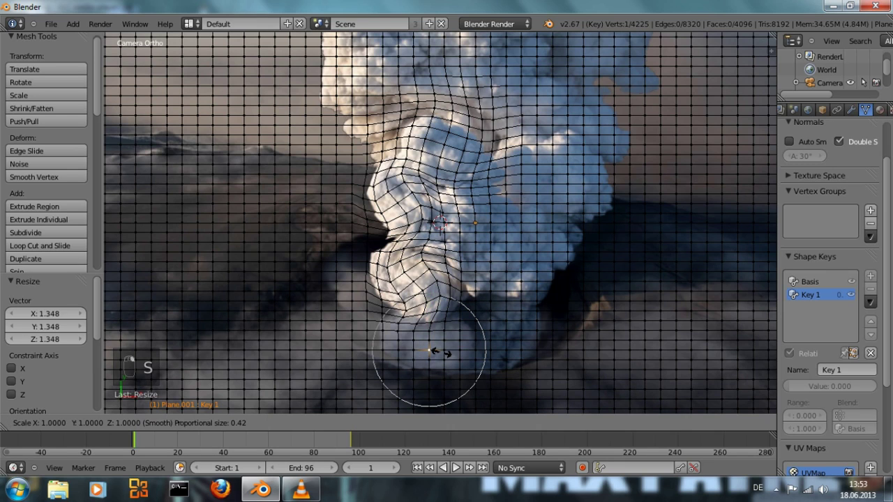
left_click(443, 354)
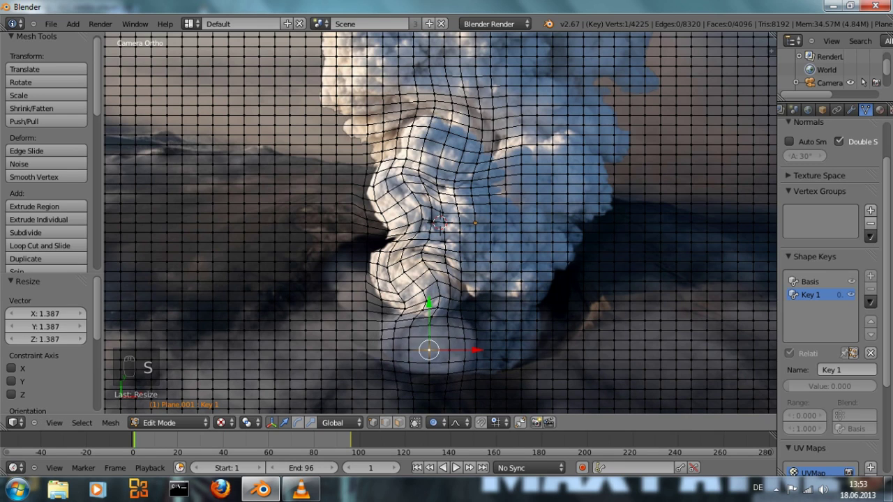
Rotate the dark smoke at the plume's bottom-right base about -29° and scale it about 1.28, using a proportional size of 0.42
right_click(506, 339)
key("r")
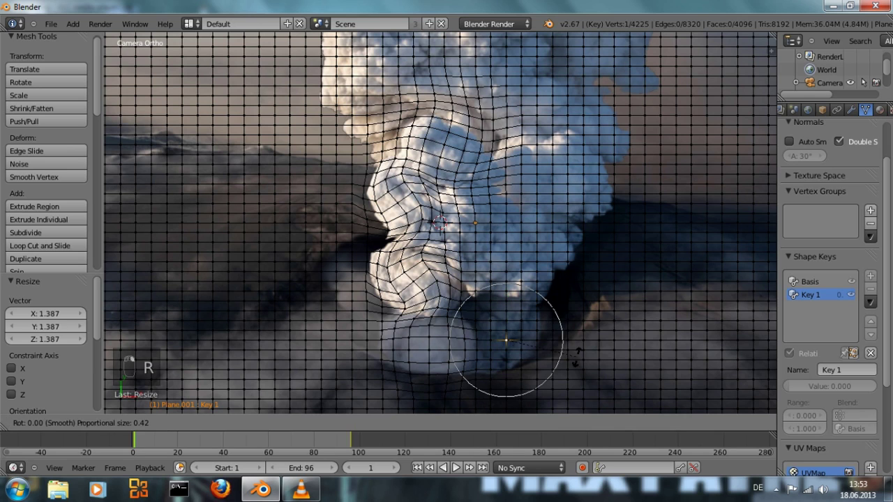
left_click(576, 334)
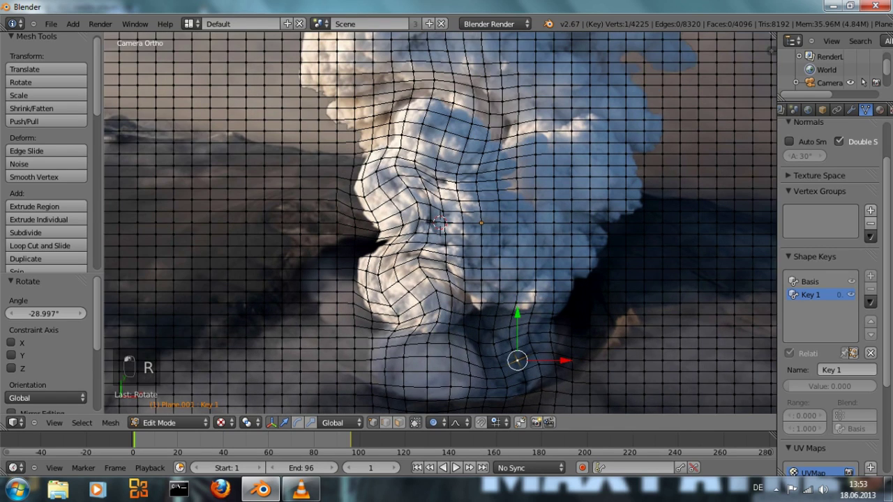
key("s")
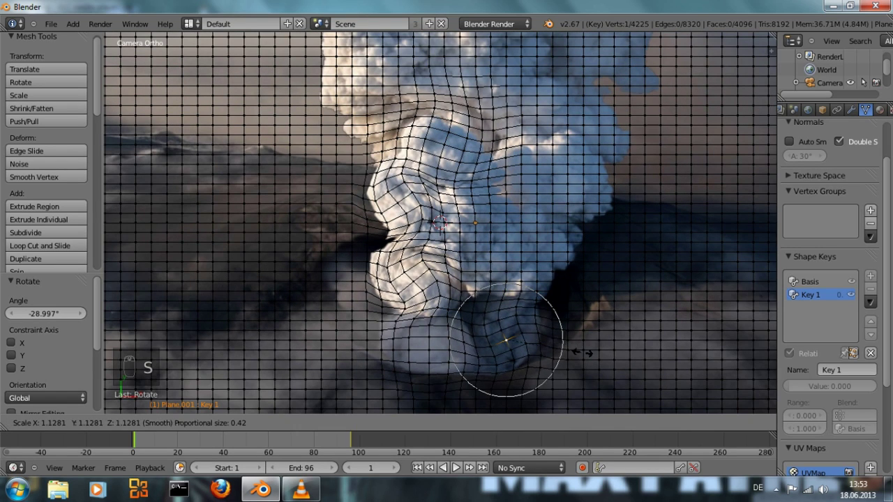
left_click(598, 360)
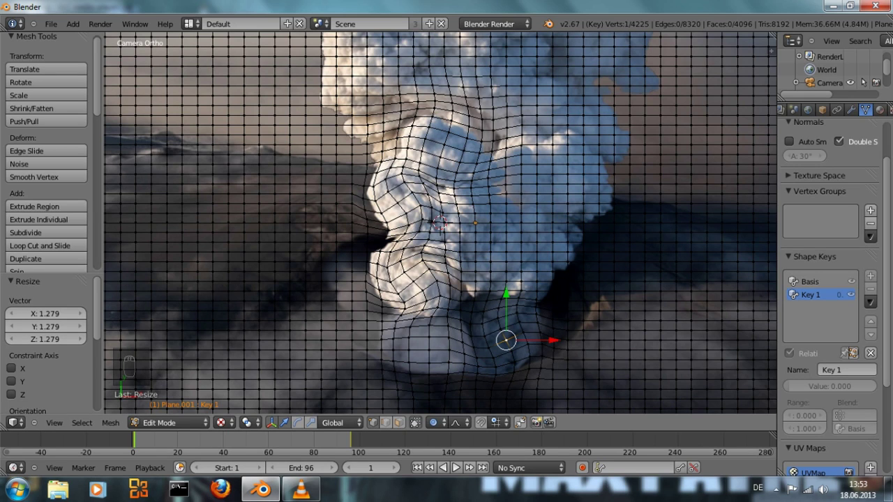
Rotate the billow at the plume's lower right about -38.2° and scale it about 1.48, using a proportional size of 0.51
right_click(537, 252)
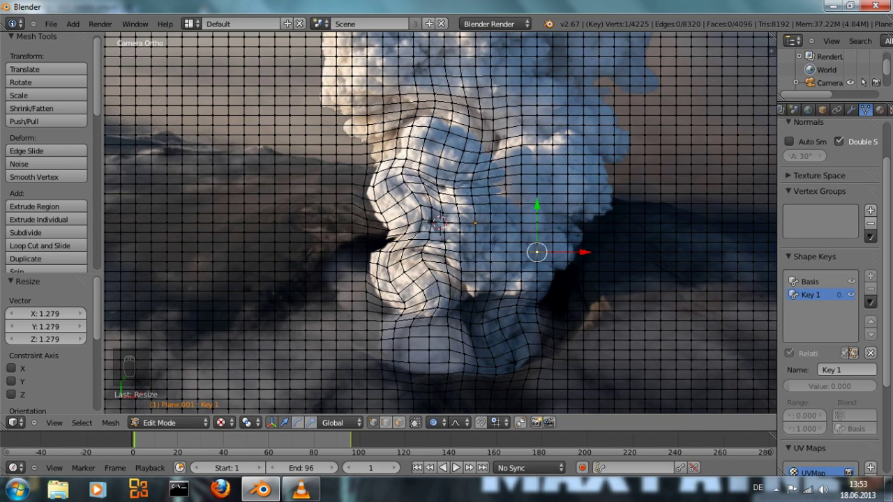
key("r")
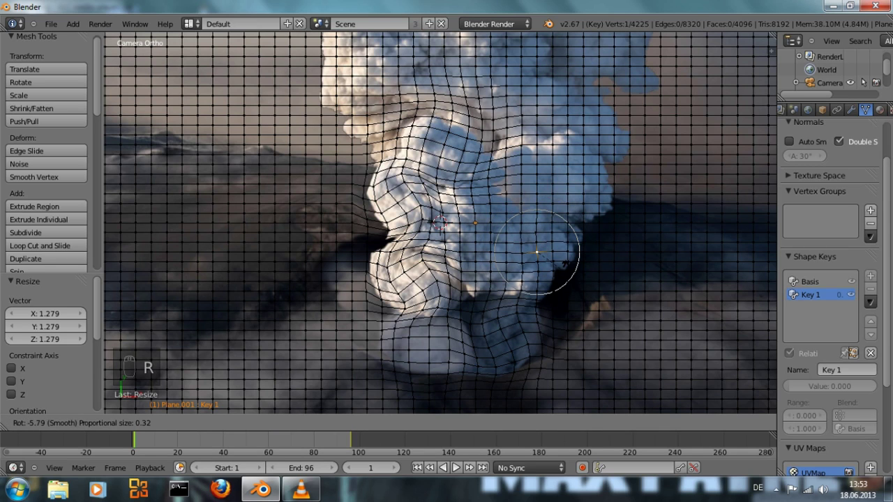
scroll(536, 252, "down", 5)
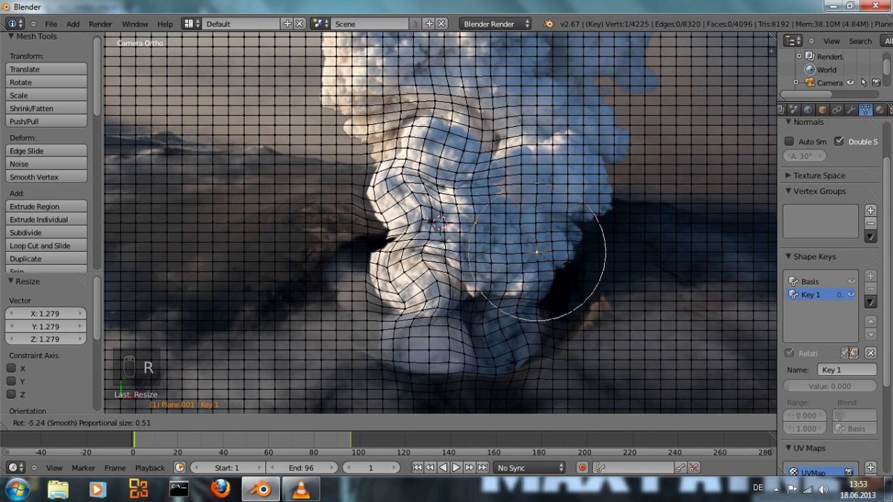
left_click(567, 249)
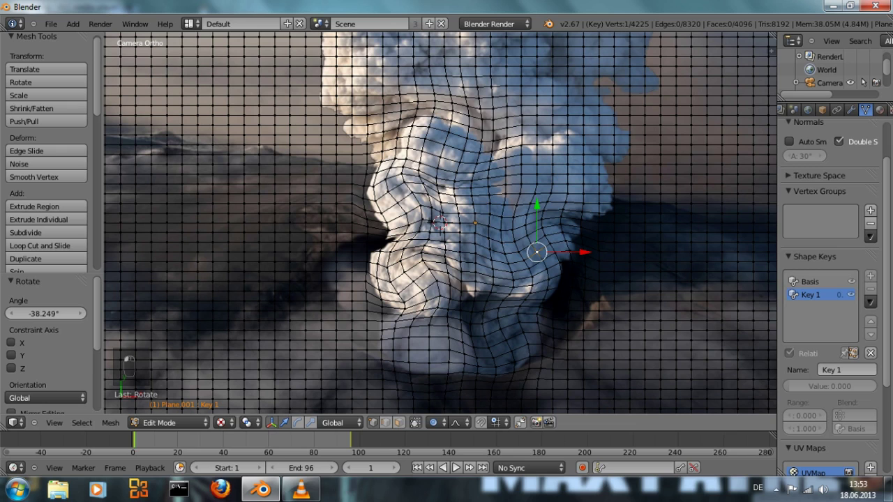
key("s")
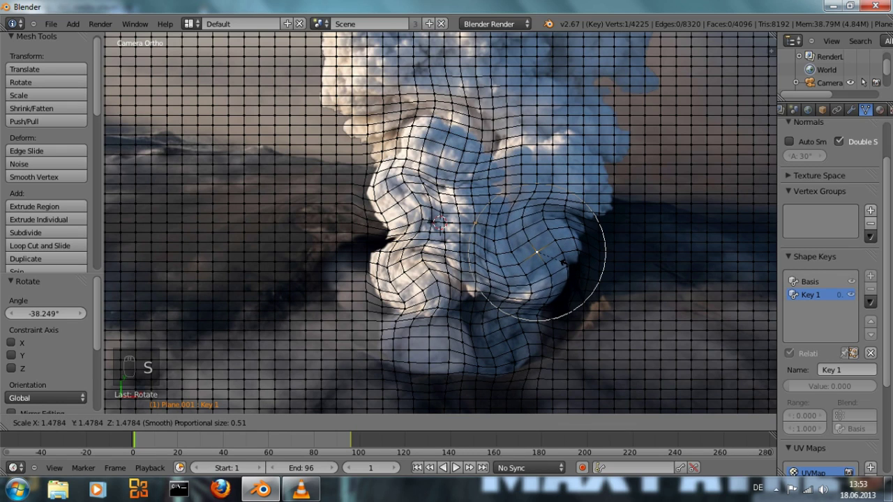
key("Return")
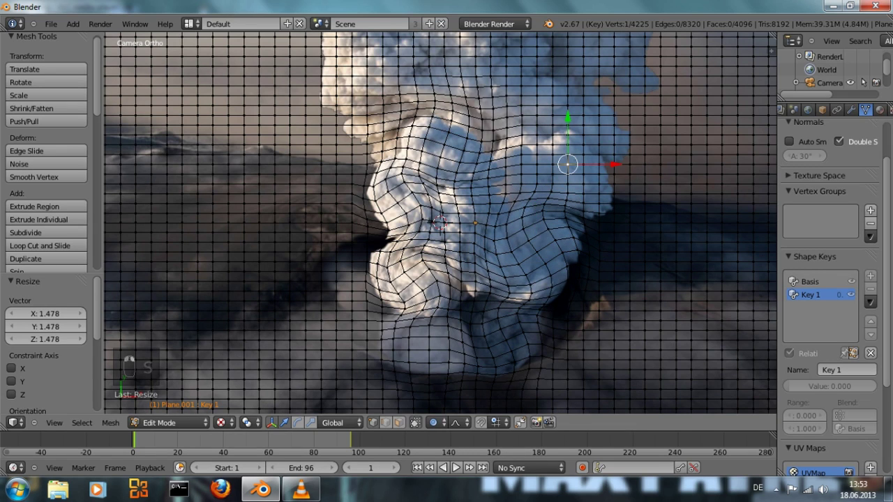
Rotate the billow on the plume's right edge about 28.5° with proportional size 0.35, and scale it about 1.27 with size 0.47
key("r")
scroll(617, 171, "up", 3)
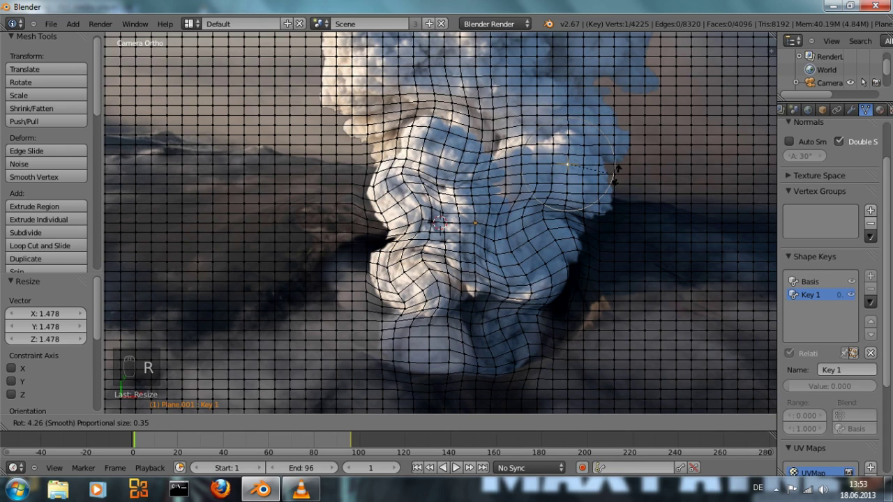
left_click(607, 194)
key("s")
scroll(600, 189, "down", 2)
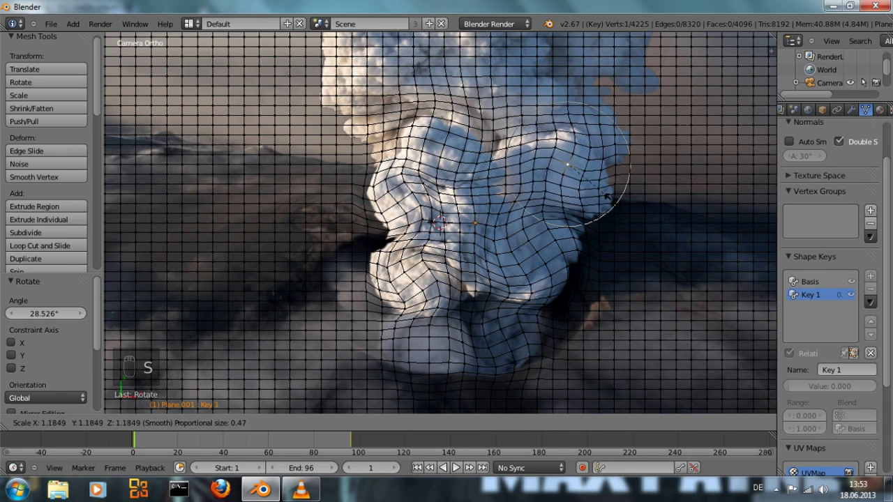
left_click(608, 195)
Rotate the large billow on the plume's upper-left edge about -40° and scale it about 1.29, using a proportional size of 0.47
middle_click_drag(608, 195, 607, 293, "shift")
right_click(351, 114)
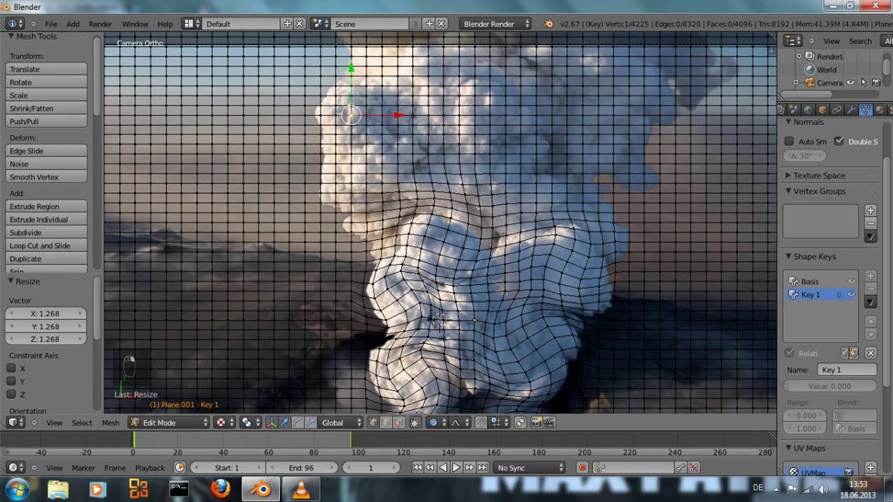
key("r")
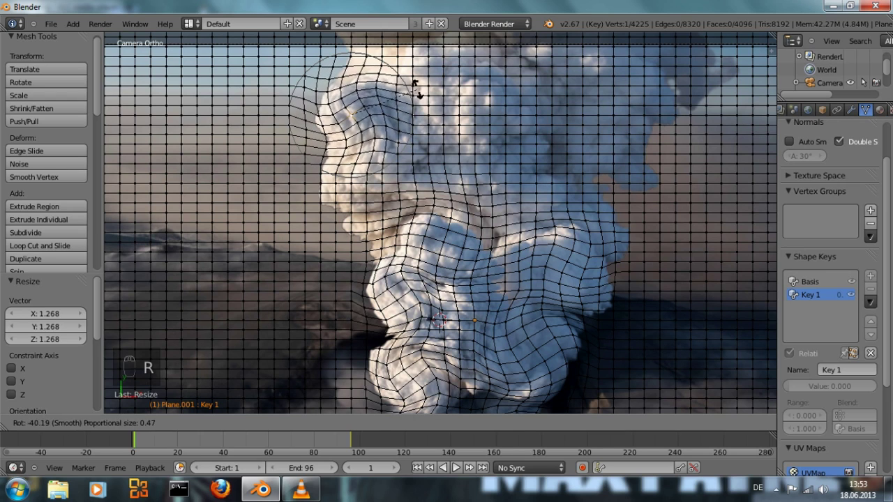
left_click(419, 98)
key("s")
left_click(432, 98)
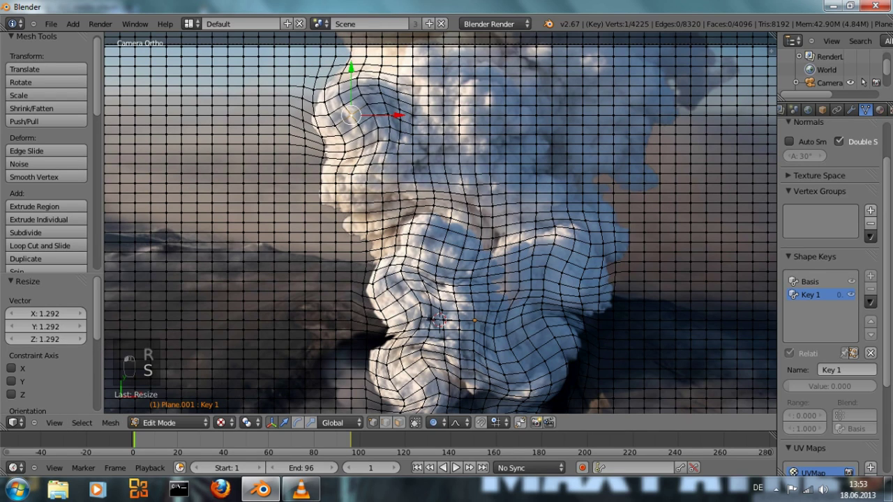
Rotate the smoke just below the upper-left billow about 34.4° and scale it about 1.29 with a proportional size of 0.47
key("r")
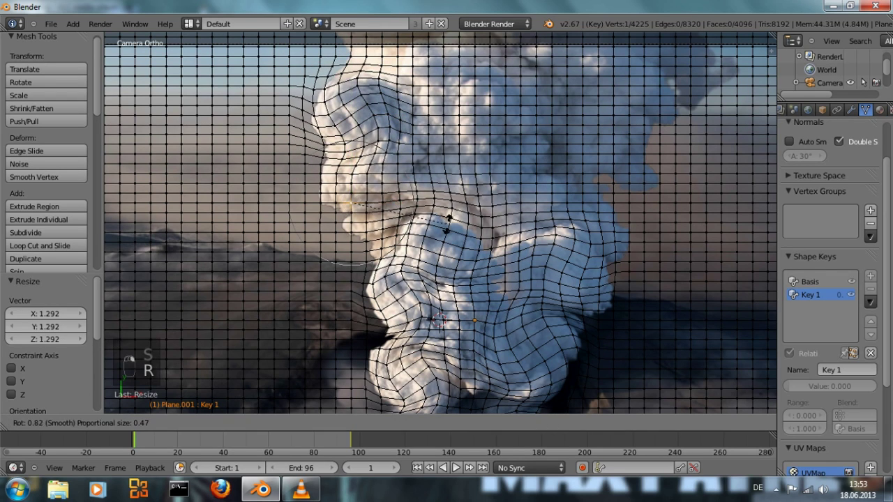
left_click(395, 254)
key("s")
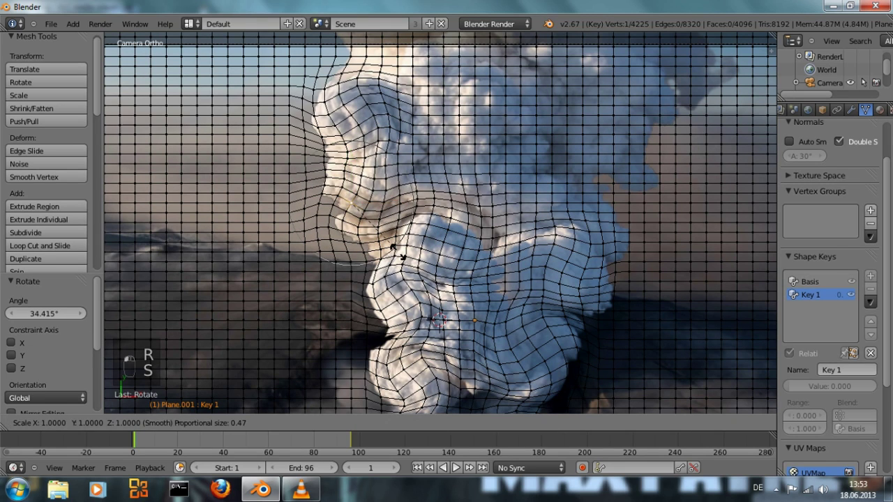
left_click(407, 269)
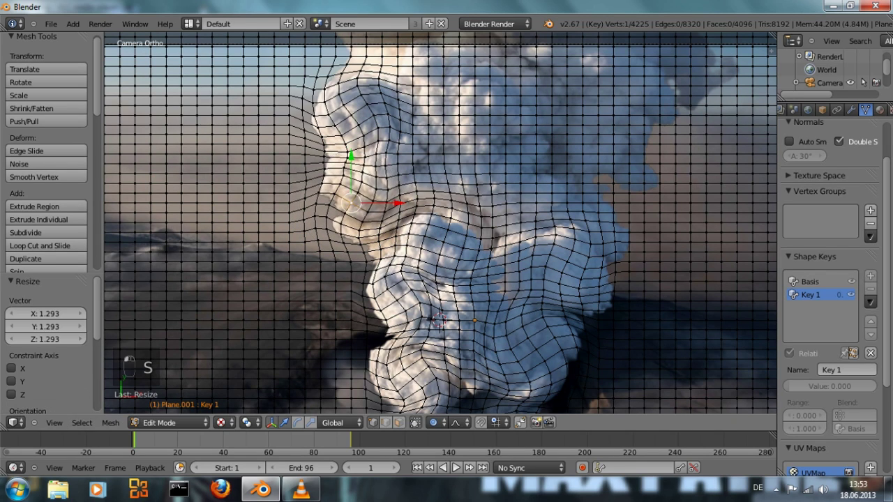
Rotate the plume's upper central billow about 27.5° with proportional size 0.39, and scale it about 1.40 with size 0.42
right_click(506, 184)
right_click(490, 105)
key("r")
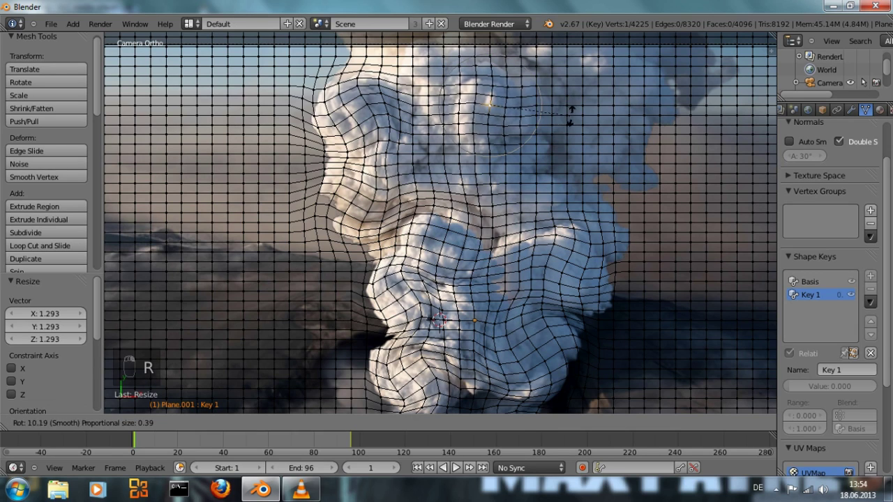
left_click(566, 92)
key("s")
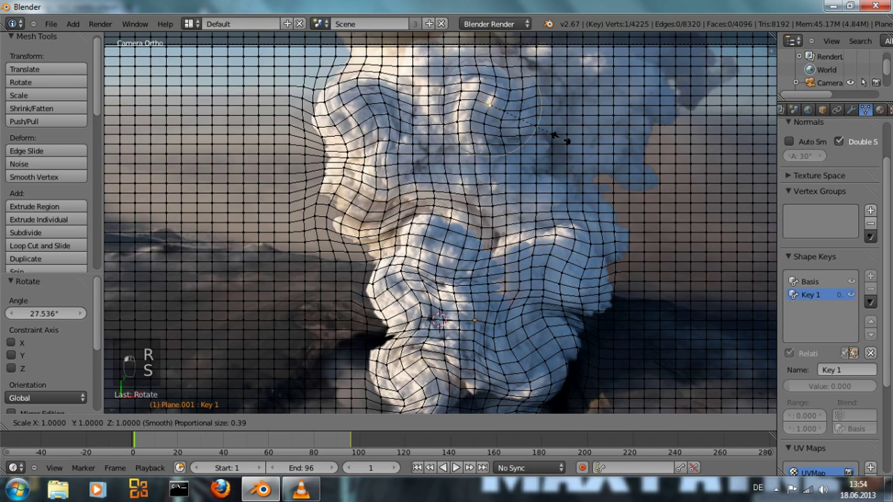
scroll(566, 141, "down", 1)
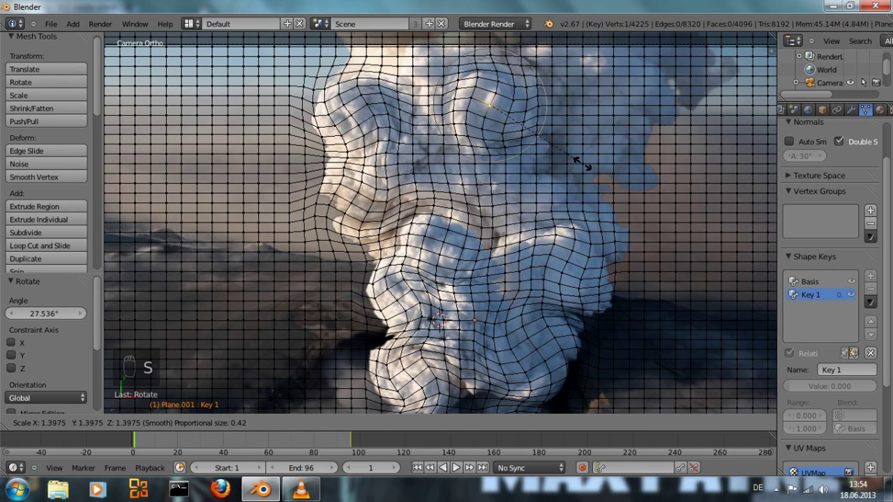
left_click(578, 160)
Rotate the smoke between the two upper billows about -29.5° and scale it about 1.40, using a proportional size of 0.32
right_click(428, 67)
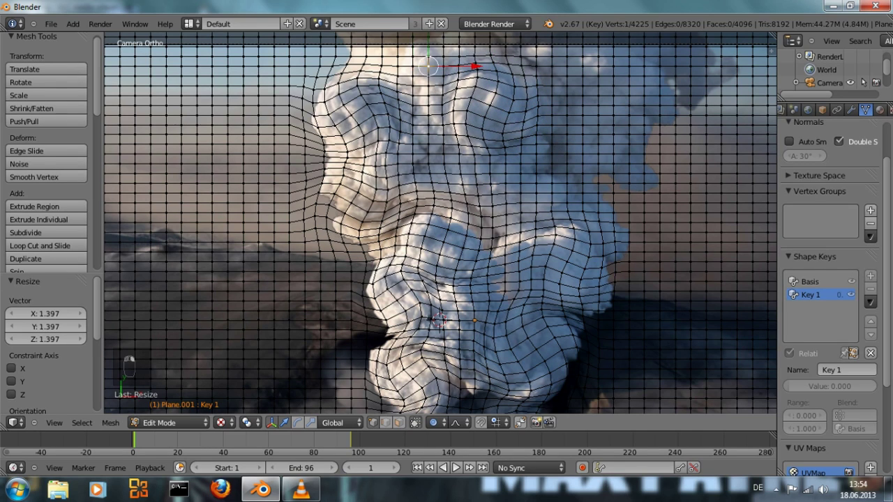
key("r")
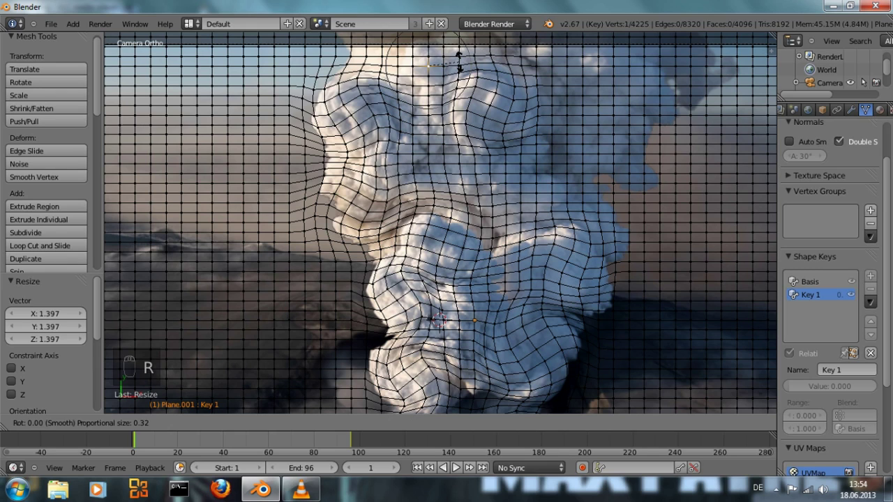
left_click(460, 44)
key("s")
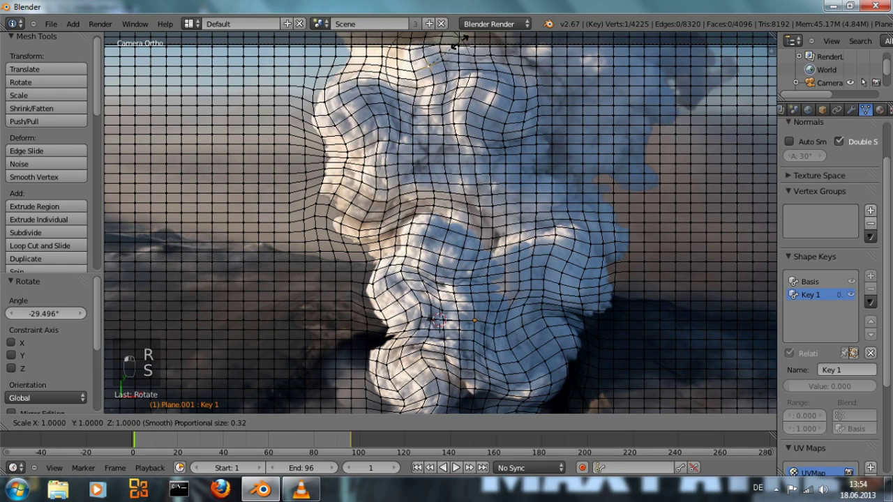
left_click(485, 68)
Rotate the billow on the plume's upper-right edge about 24.4° and scale it about 1.67 with a proportional size of 0.32
right_click(614, 124)
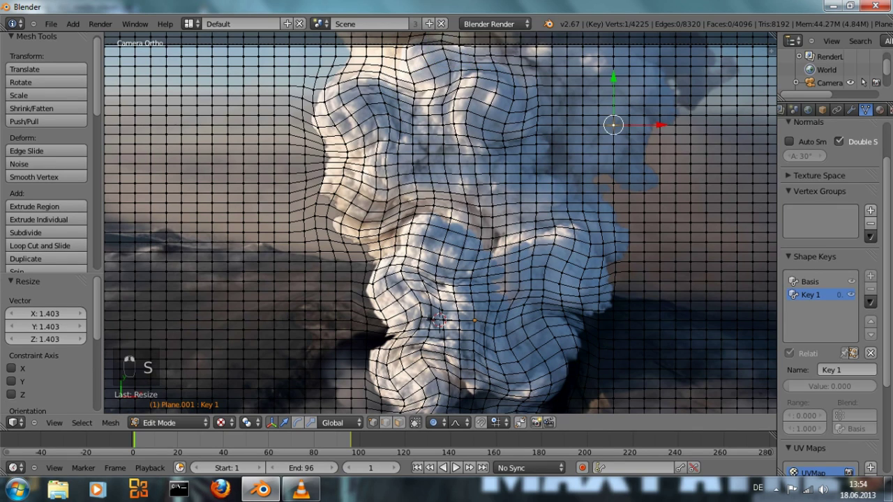
right_click(643, 85)
key("r")
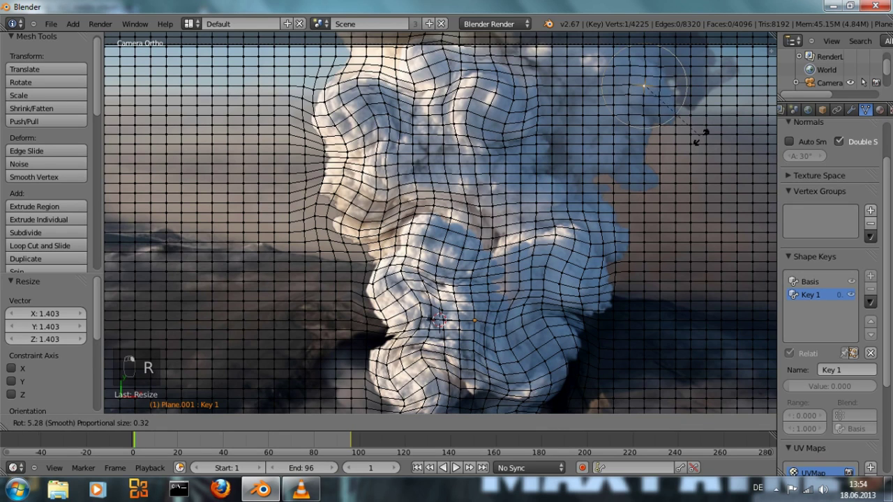
left_click(679, 159)
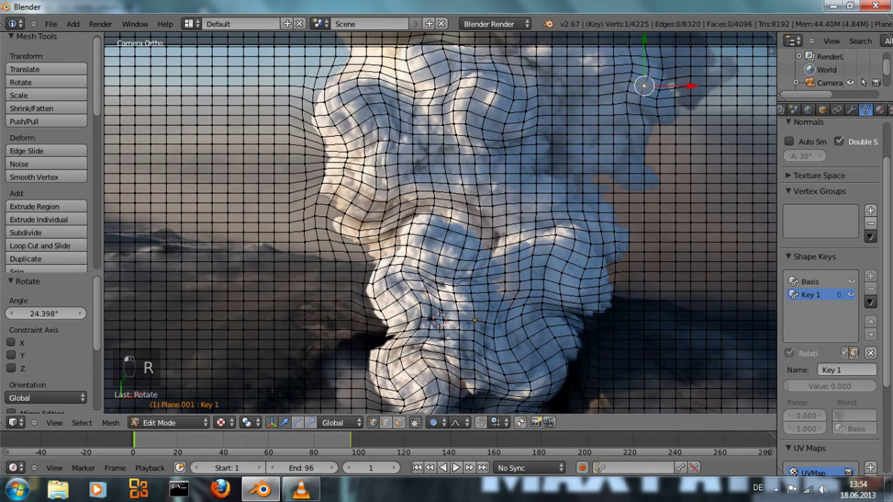
key("s")
scroll(652, 89, "down", 3)
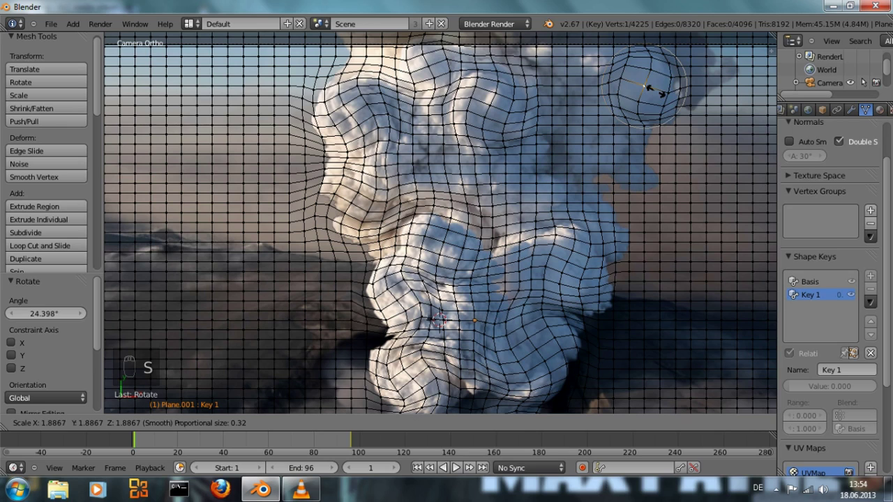
left_click(652, 90)
Rotate the smoke just below the upper-right billow about -28° with a proportional size of 0.32 and scale it about 1.25
right_click(613, 145)
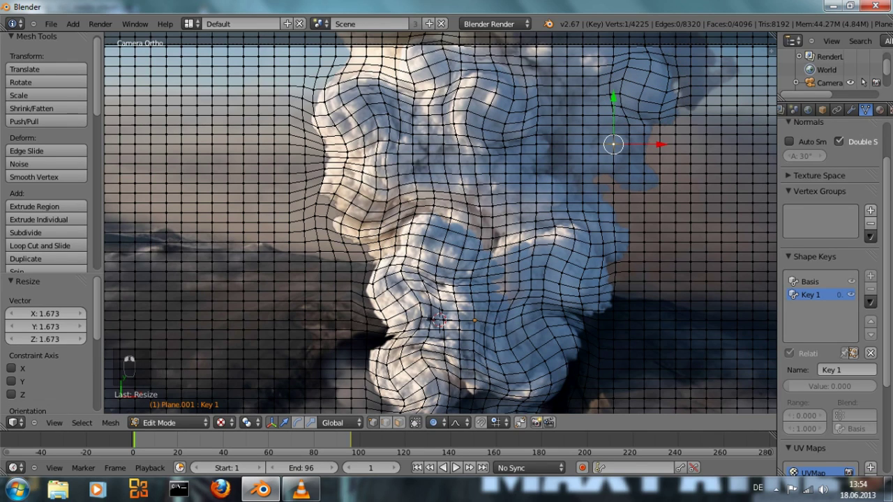
key("r")
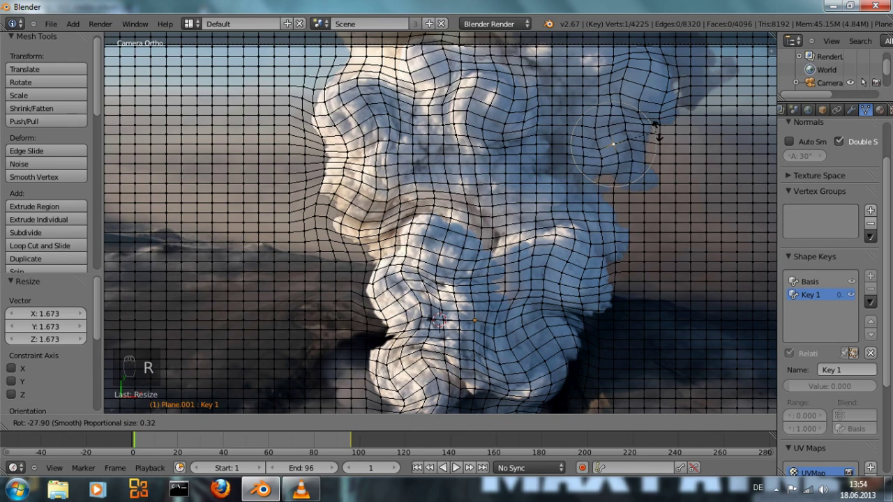
left_click(649, 129)
key("s")
left_click(675, 150)
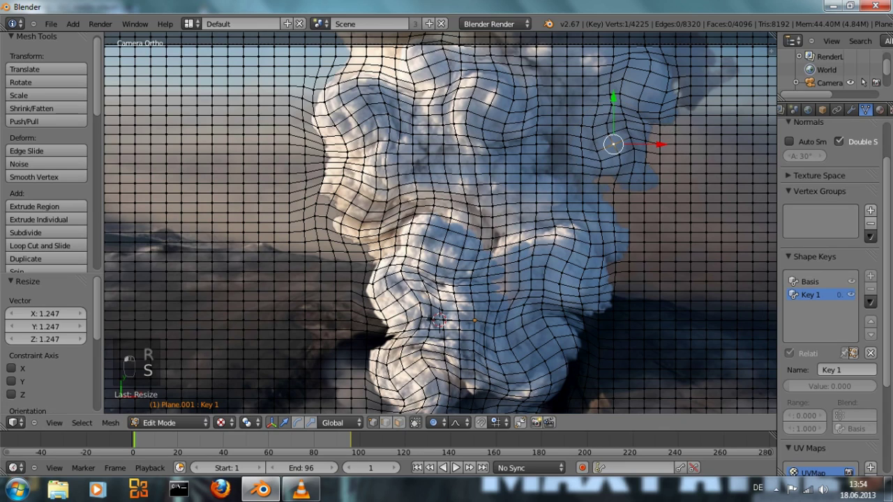
Scale the shaded smoke in the middle of the plume, beneath the upper central billow, about 1.38
right_click(520, 183)
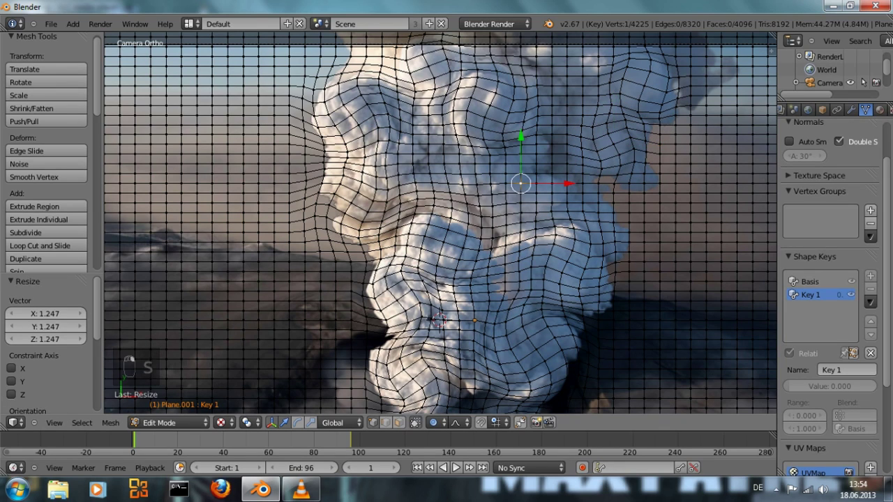
key("s")
key("Return")
Rotate the smoke beside the notch in the plume's right edge about -35° and the smoke at the plume's centre about -28.6°
right_click(583, 203)
key("r")
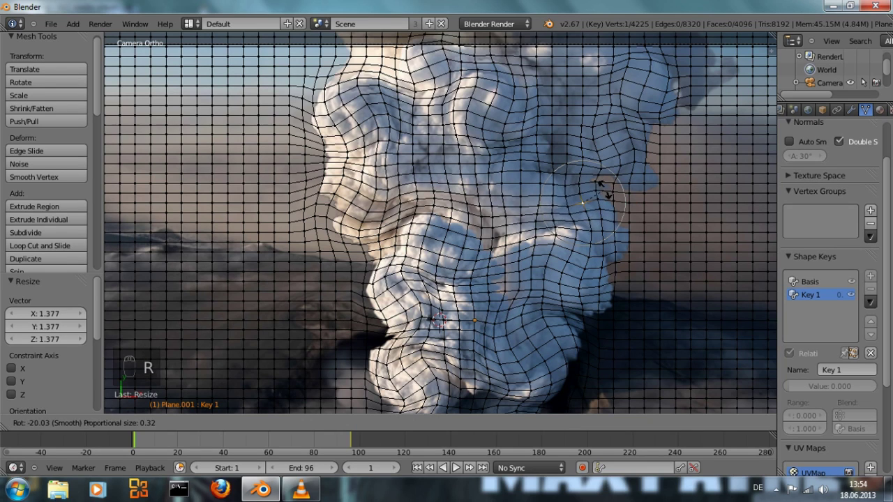
key("Return")
right_click(447, 184)
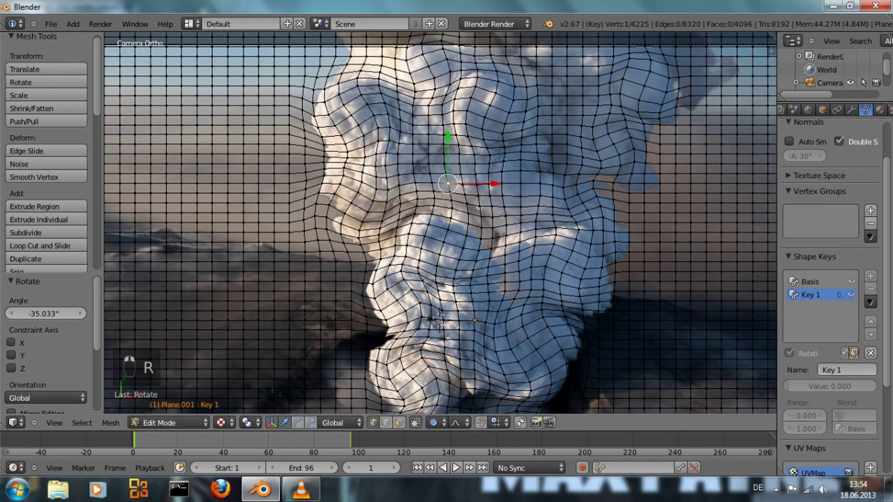
key("r")
key("Return")
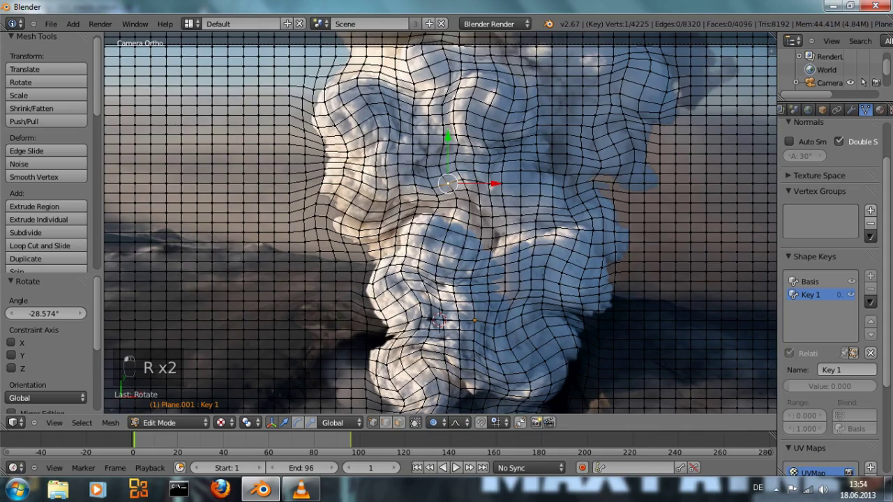
Leave mesh editing and keyframe the Key 1 shape key's value at 0.000 on frame 1
key("Tab")
scroll(440, 223, "down", 3)
scroll(440, 223, "up", 2)
middle_click_drag(440, 222, 446, 150, "shift")
scroll(445, 150, "down", 1)
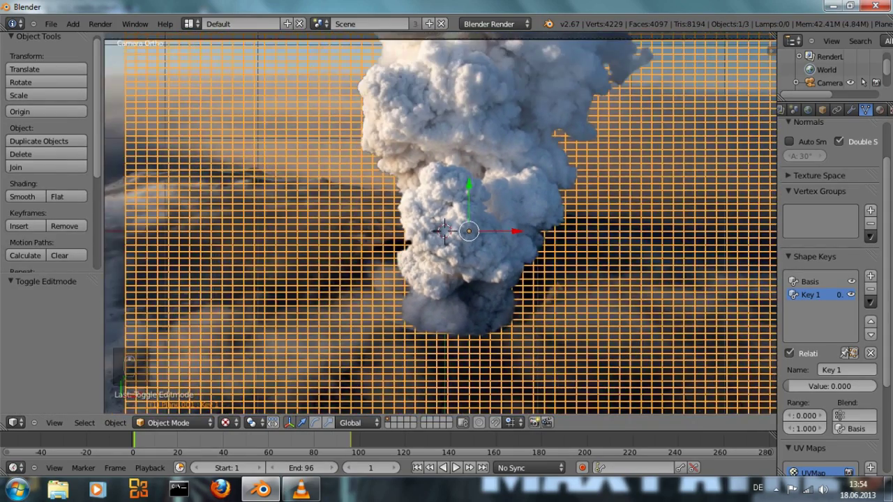
scroll(446, 150, "down", 1)
mouse_move(799, 386)
left_mouse_down()
mouse_move(877, 387)
mouse_move(799, 386)
left_mouse_up()
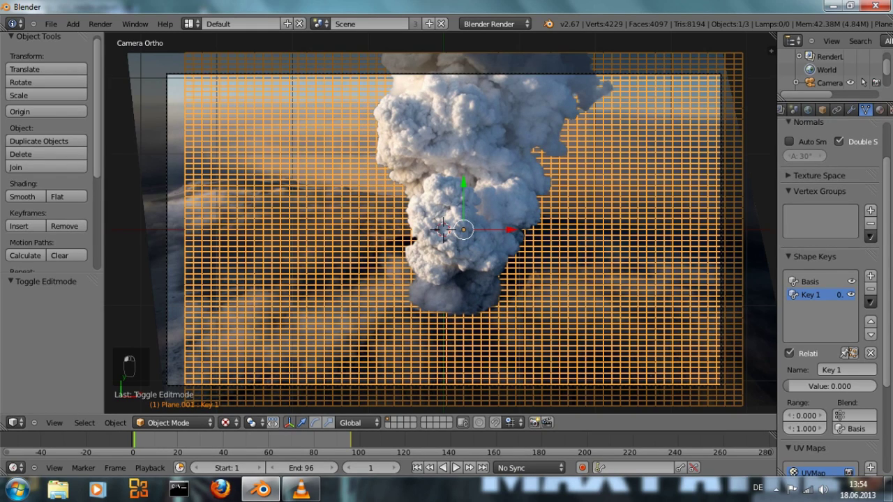
key("i")
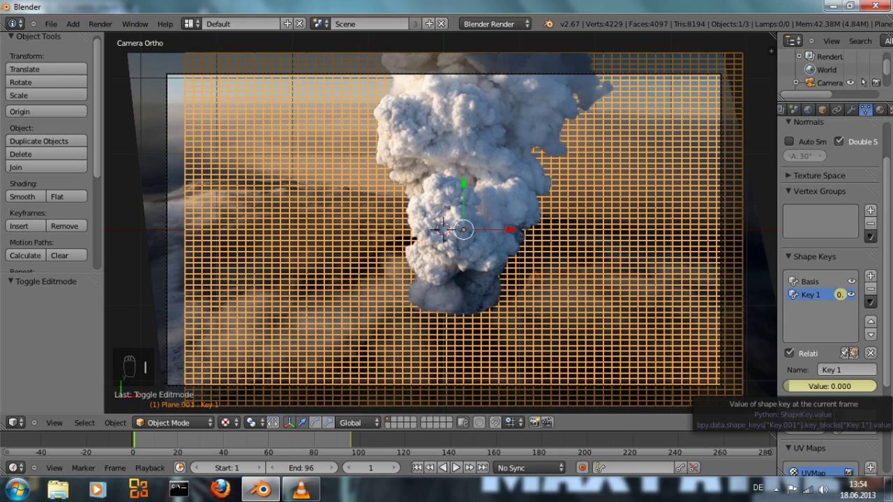
Set the Key 1 shape key's value to 1.000 on frame 96 and keyframe it
key("shift+Right")
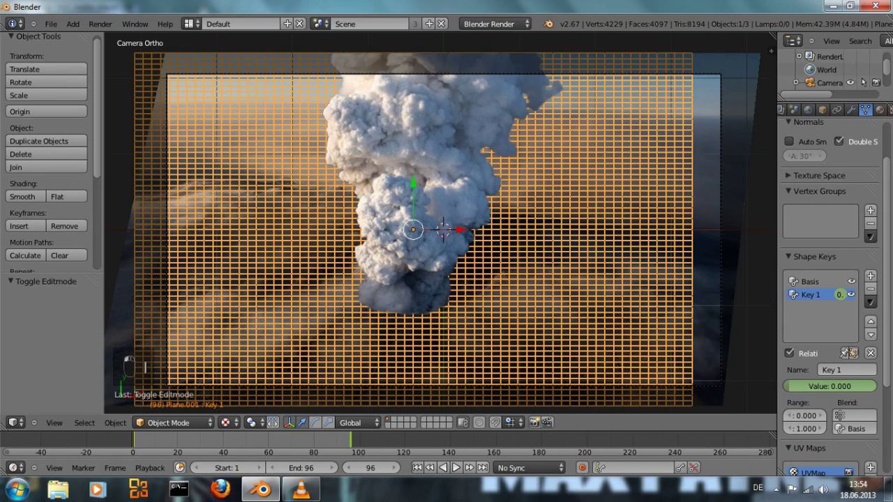
left_click_drag(795, 387, 875, 386)
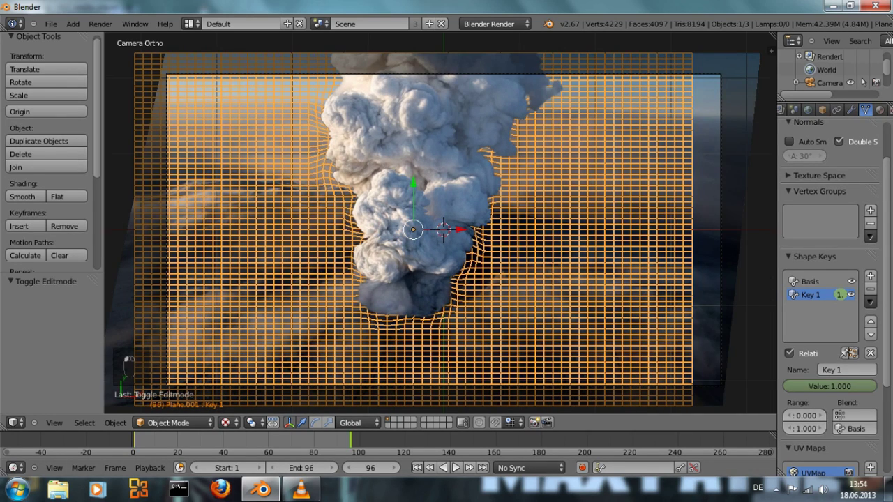
key("i")
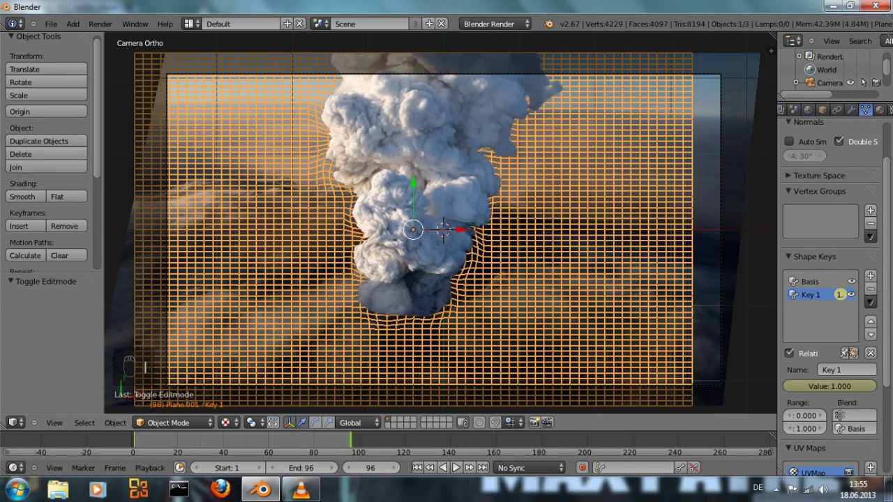
Return to frame 1, deselect everything, play back the plume animation through the camera, and return to the first frame
key("ctrl+shift+Down")
key("ctrl+shift+Down")
key("ctrl+shift+Down")
key("a")
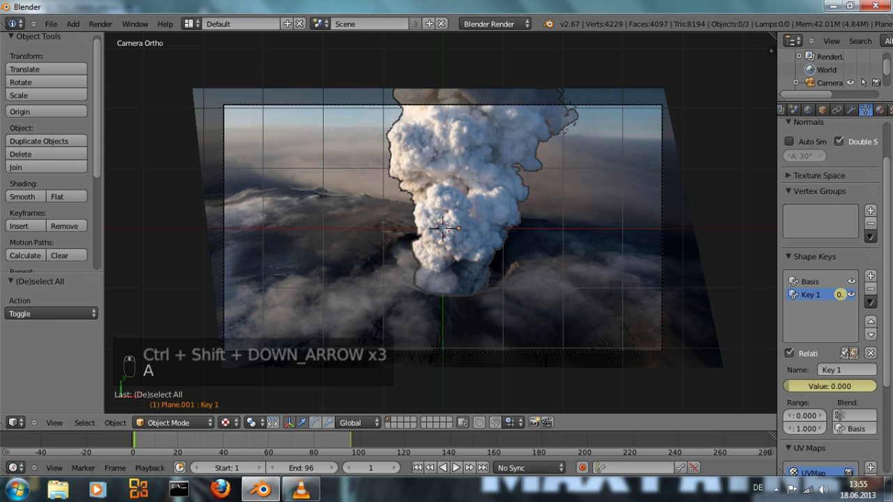
key("alt+a")
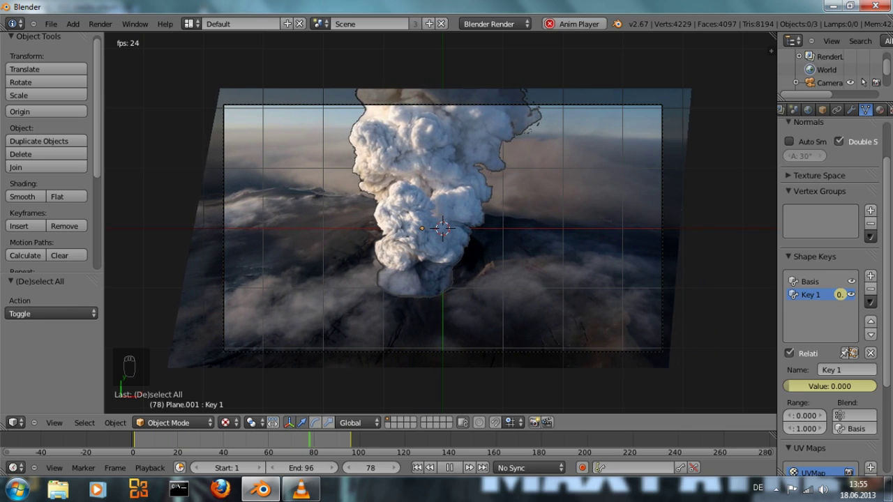
key("alt+a")
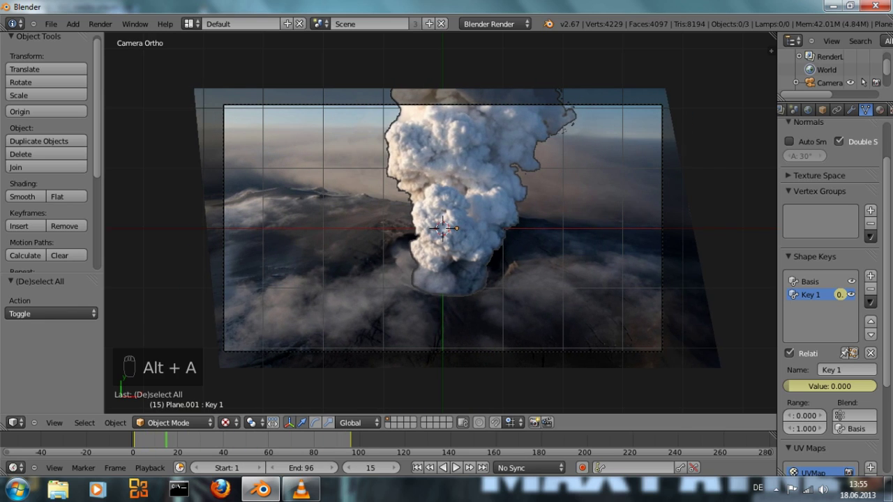
key("ctrl+shift+Down")
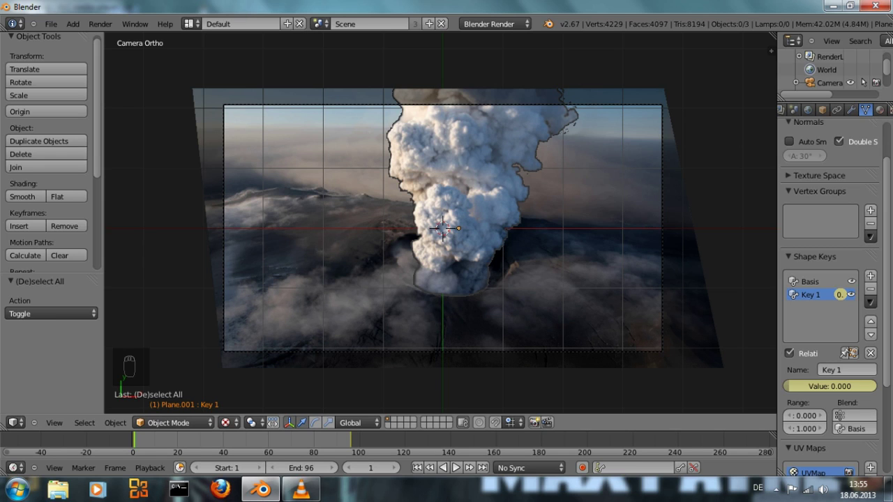
scroll(442, 230, "up", 1)
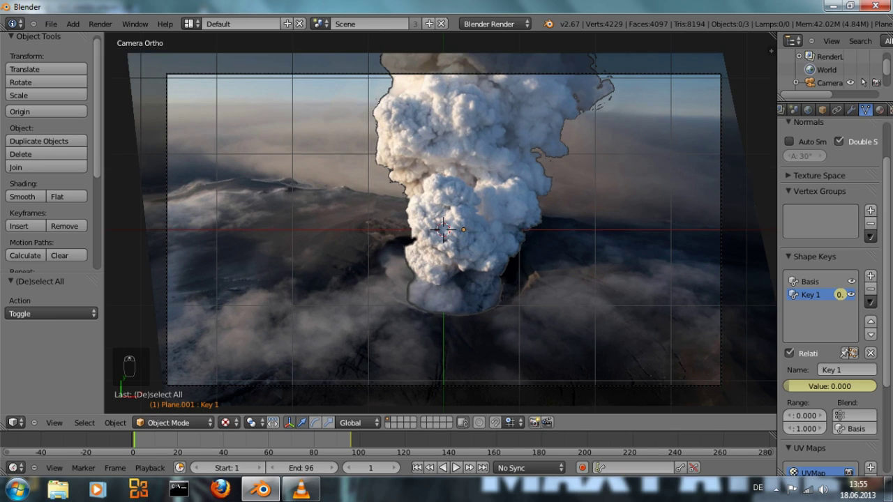
scroll(442, 230, "down", 1)
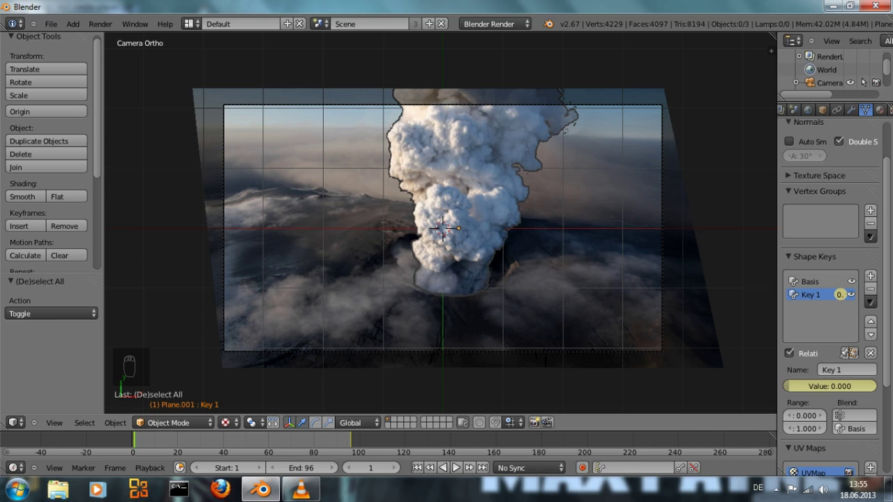
scroll(442, 230, "up", 1)
scroll(442, 230, "down", 1)
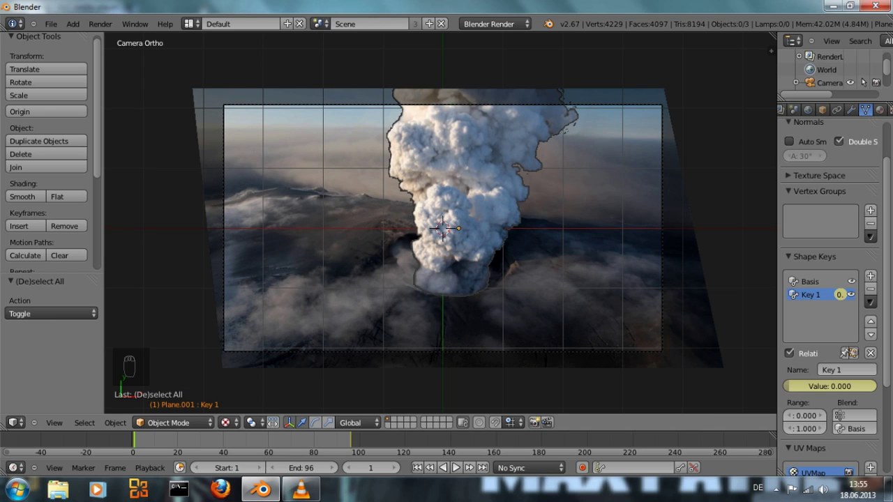
scroll(442, 230, "up", 1)
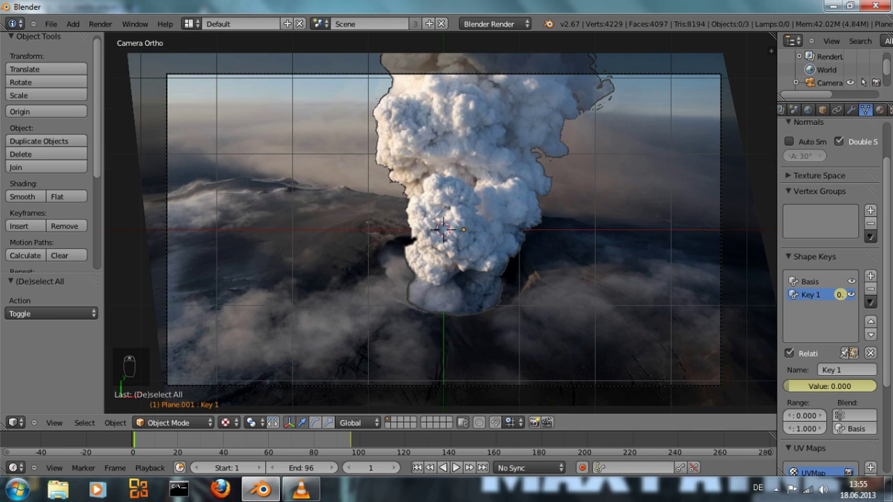
scroll(442, 230, "down", 1)
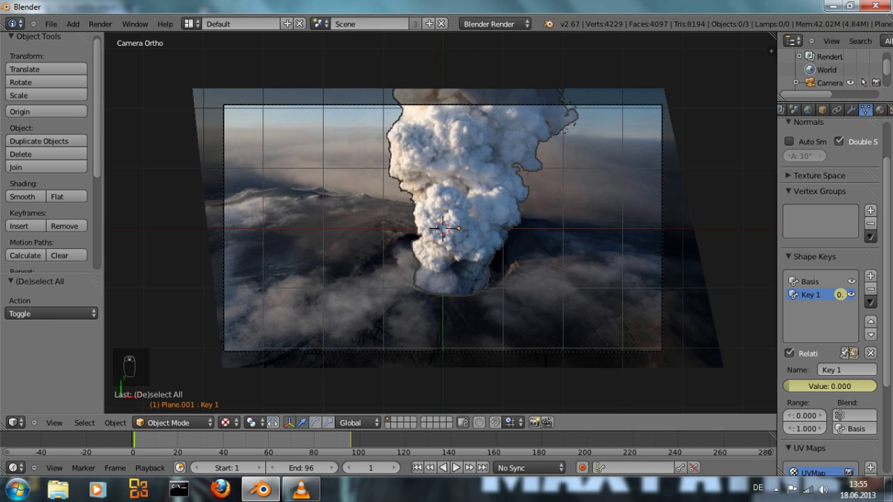
Select the camera, try the Perspective lens type on it and restore the Orthographic lens
right_click(661, 139)
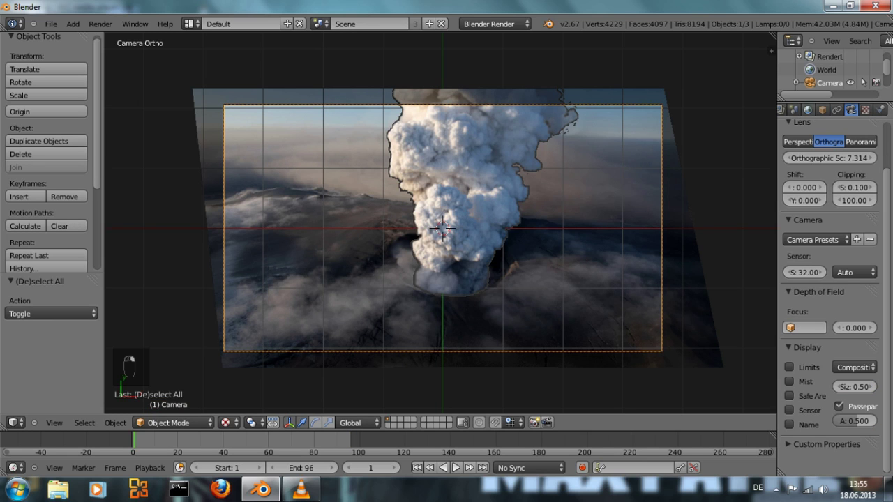
scroll(442, 230, "up", 1)
scroll(442, 231, "down", 1)
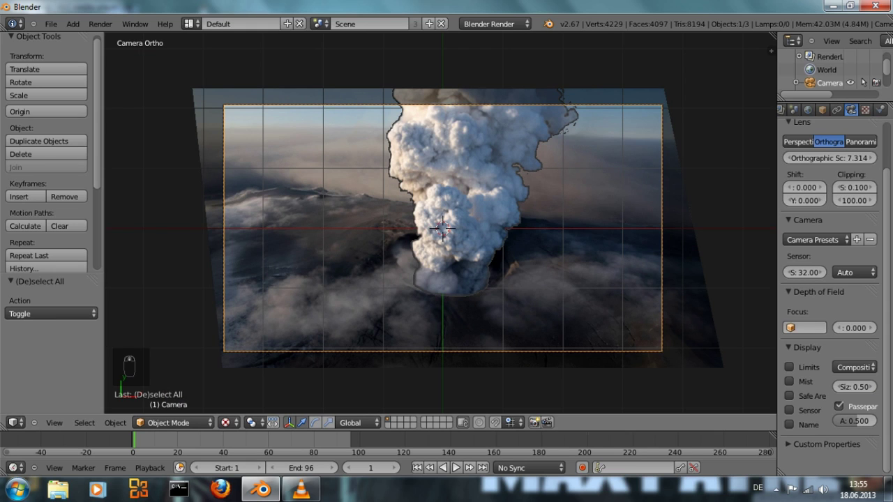
left_click(797, 141)
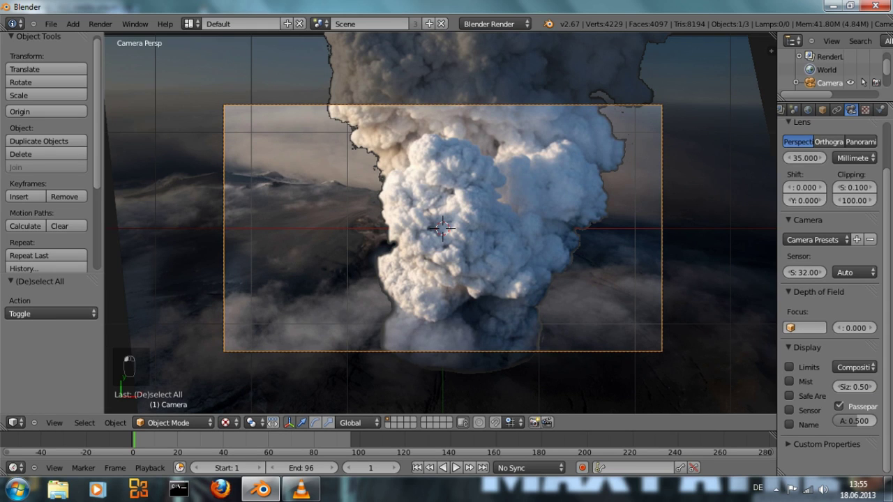
left_click(829, 142)
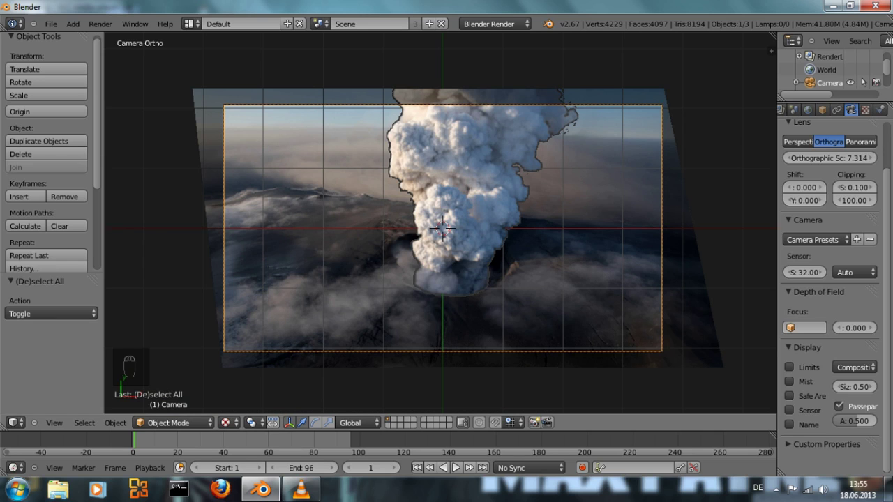
Set the render resolution percentage to 100%
scroll(835, 110, "up", 2)
scroll(835, 109, "down", 2)
scroll(834, 110, "up", 1)
scroll(835, 110, "up", 1)
left_click(828, 109)
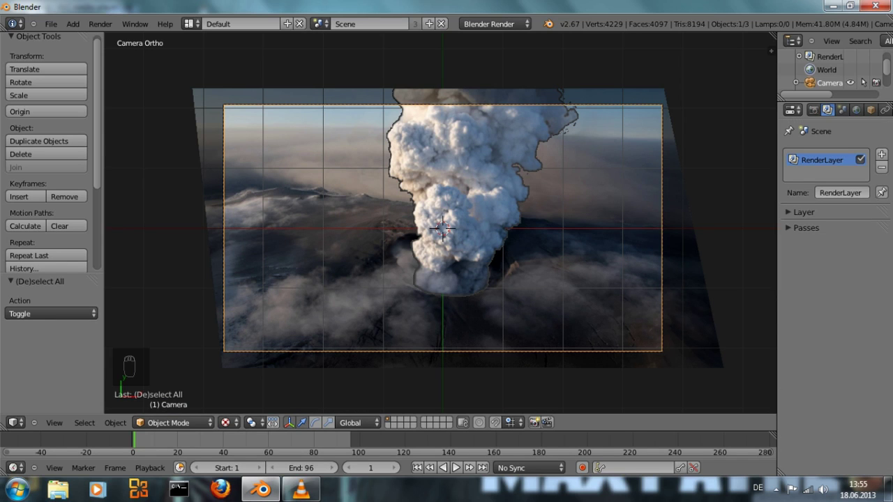
left_click(812, 110)
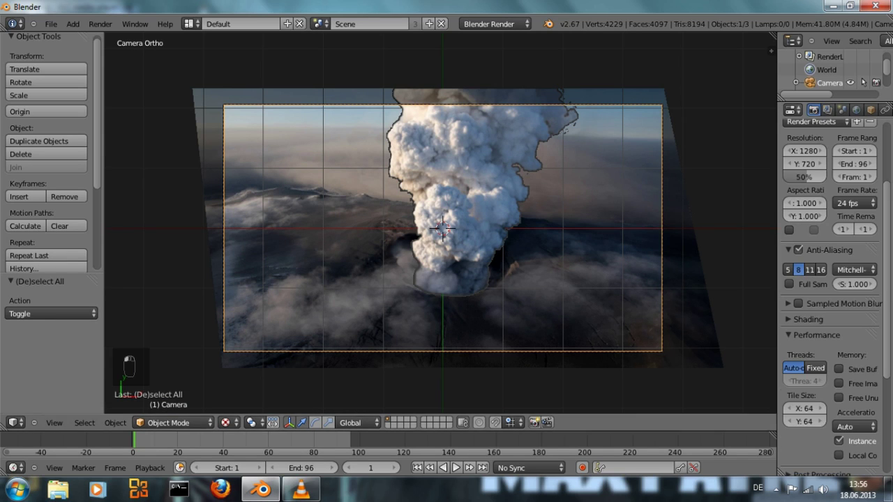
scroll(830, 279, "up", 3)
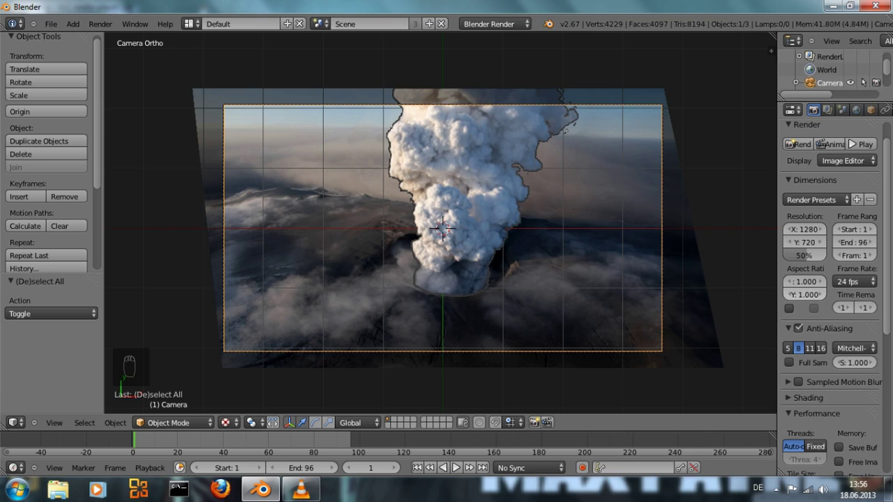
left_click_drag(803, 255, 833, 255)
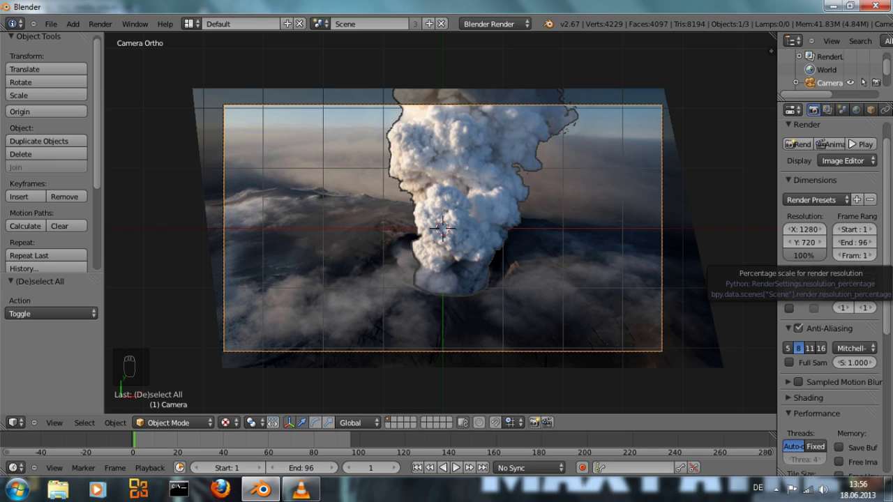
Set the render output path to the recent Liquify folder and open the choices for the output file format
scroll(833, 255, "down", 8)
left_click(822, 372)
left_click(870, 372)
left_click(870, 372)
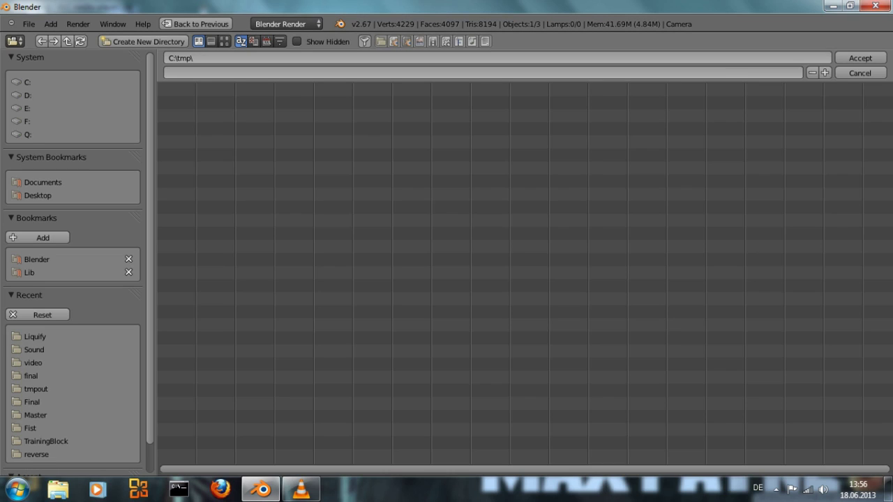
left_click(35, 337)
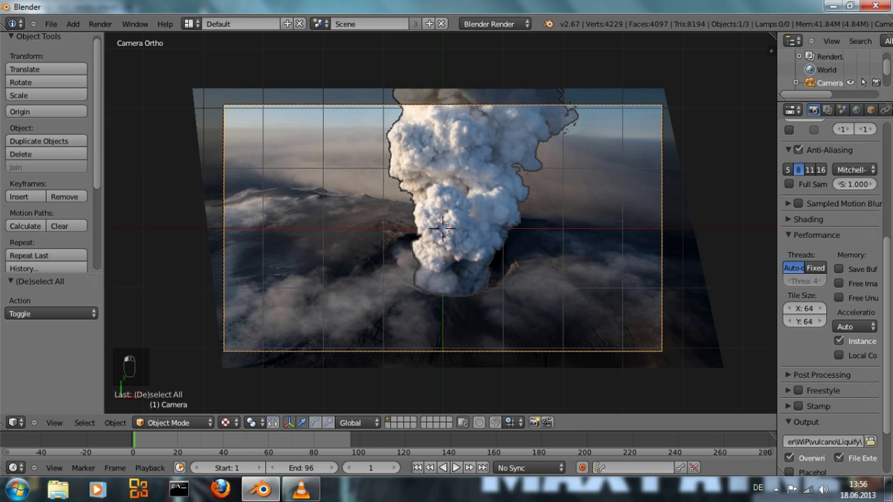
left_click(859, 58)
scroll(802, 405, "down", 3)
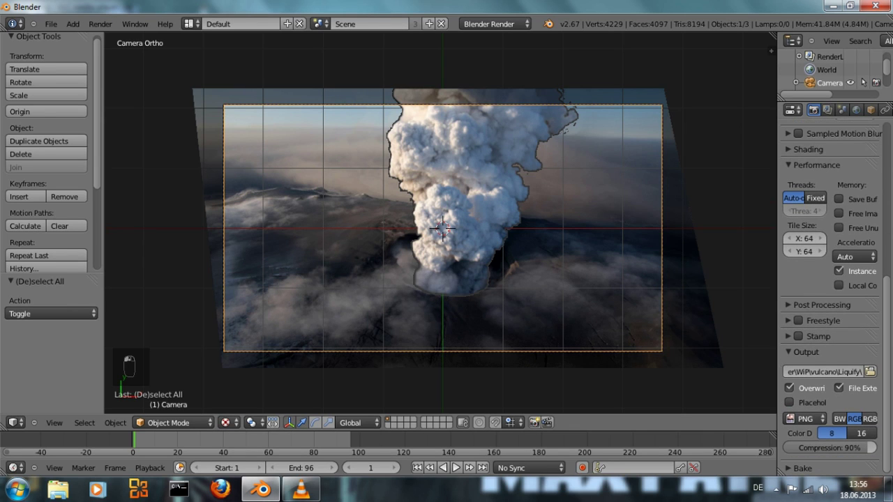
left_click(795, 418)
scroll(834, 293, "up", 10)
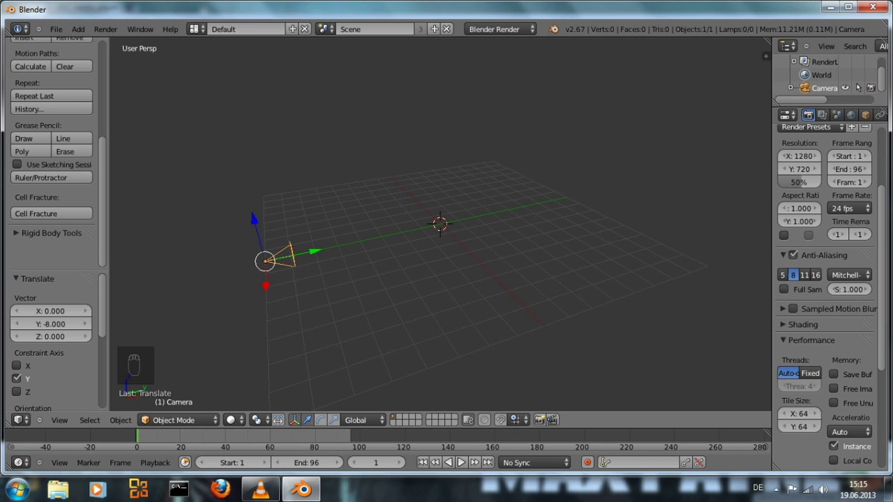
Set the end frame of the new scene to 96
left_click(307, 462)
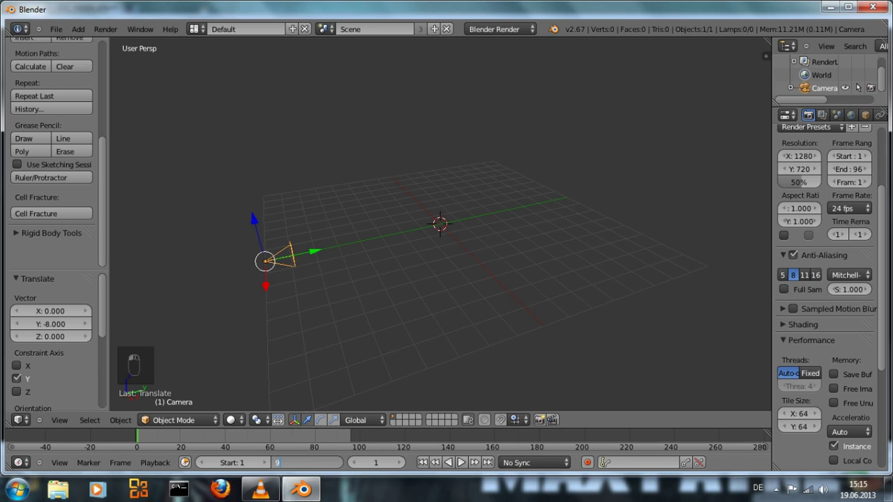
key("Return")
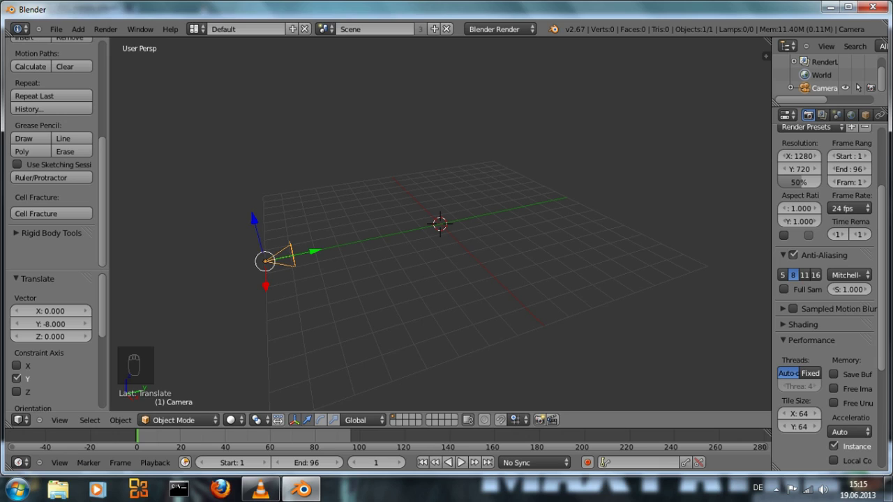
Import vulcano_001.png from the Liquify\tmpout folder as an image plane
left_click(55, 30)
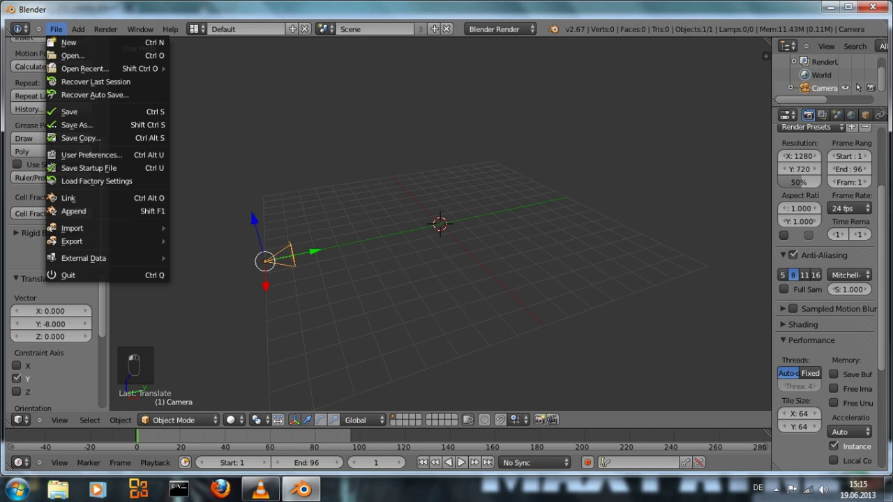
mouse_move(72, 228)
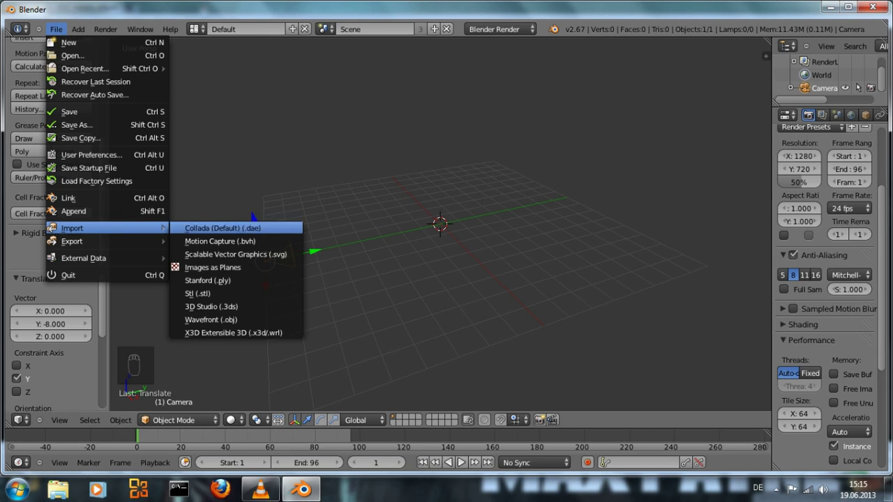
left_click(213, 268)
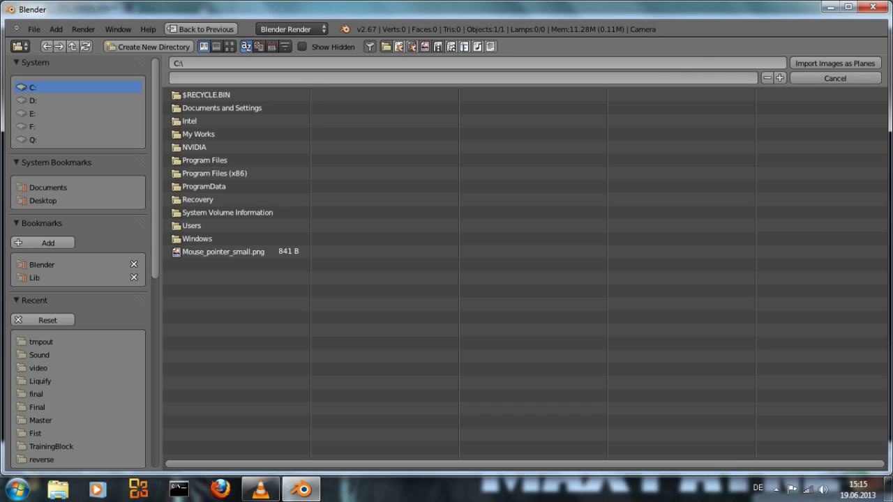
left_click(40, 382)
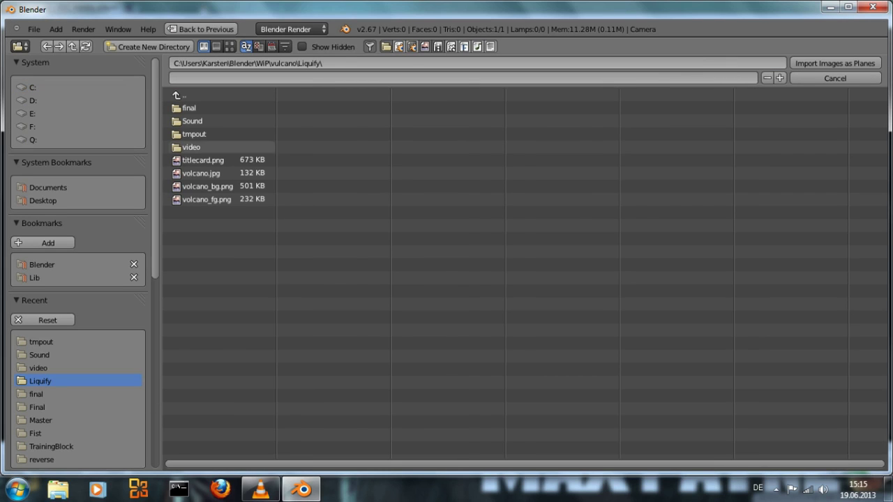
left_click(195, 134)
left_click(209, 108)
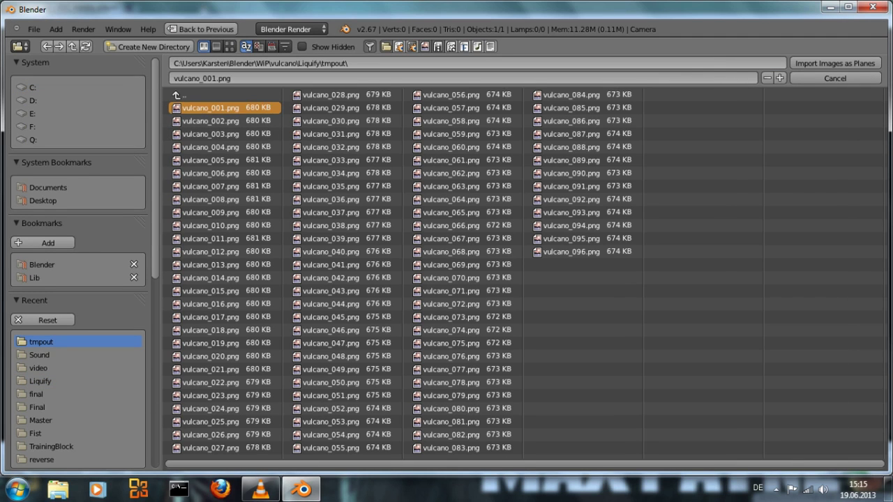
scroll(77, 279, "down", 5)
scroll(77, 279, "down", 5)
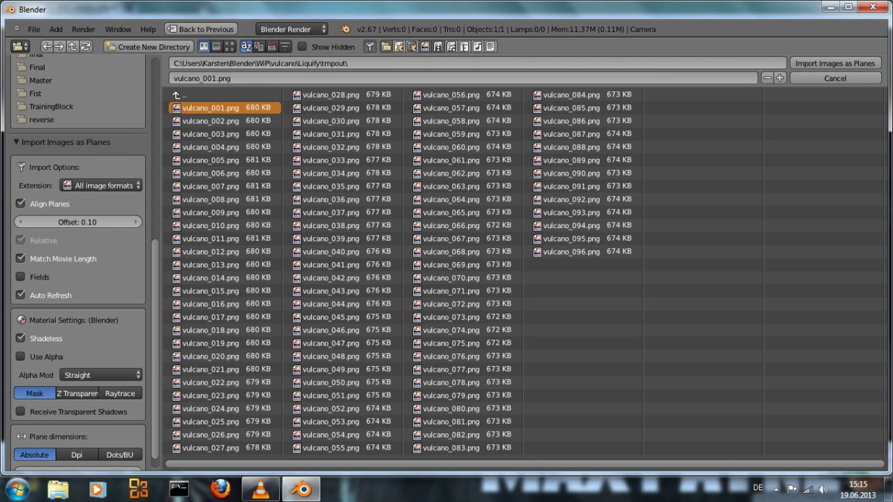
left_click(834, 63)
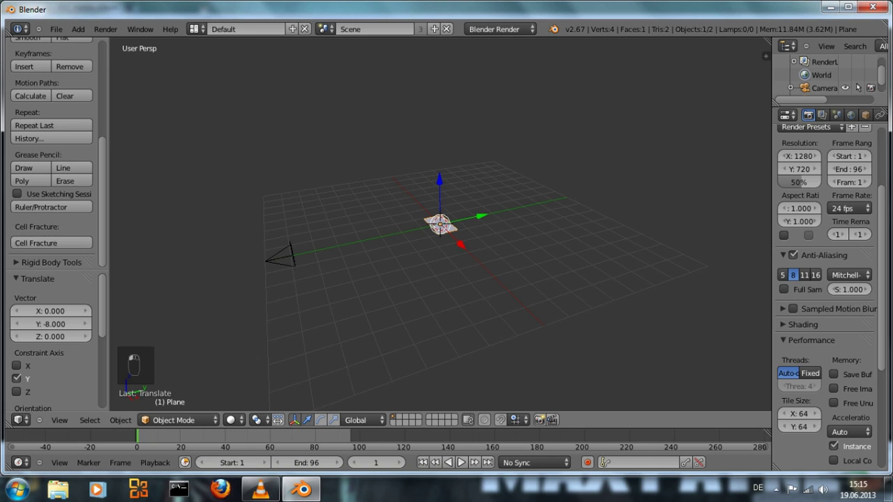
Rotate the imported image plane 90° about the global X axis
type("rx")
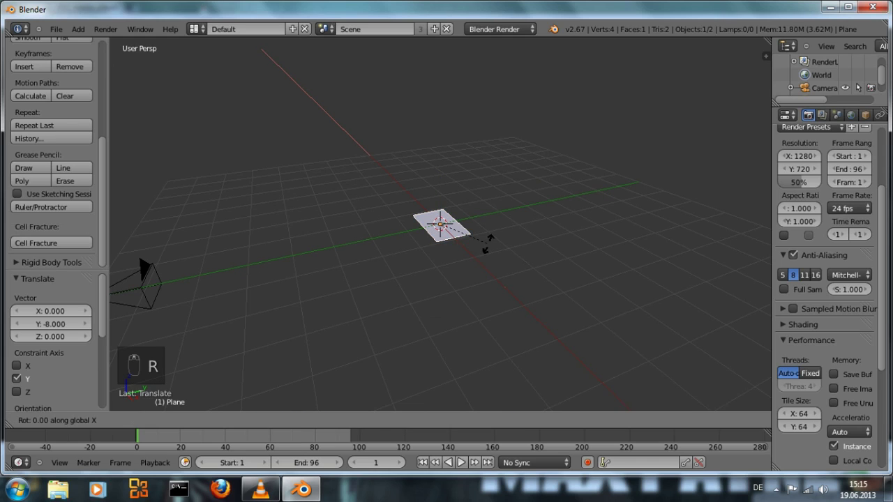
type("90")
key("Return")
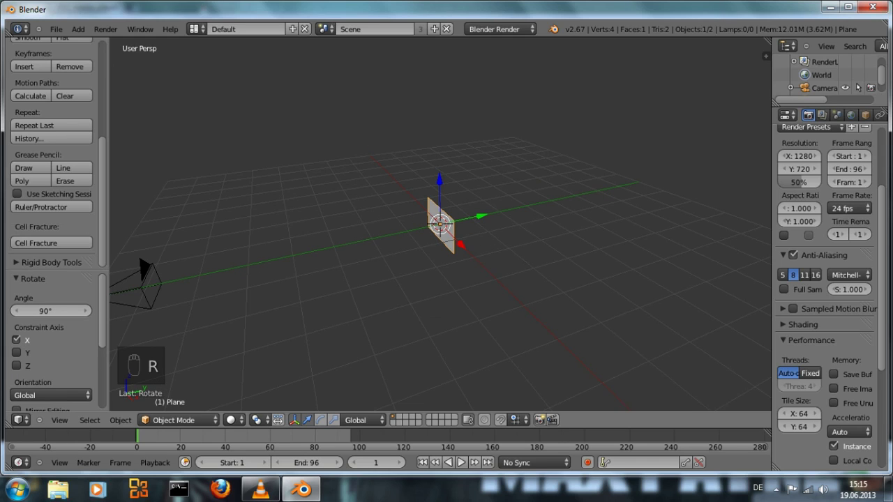
Display textures in the viewport and, in camera view, scale the image plane by about 4.95 so it overfills the camera frame
left_click(233, 419)
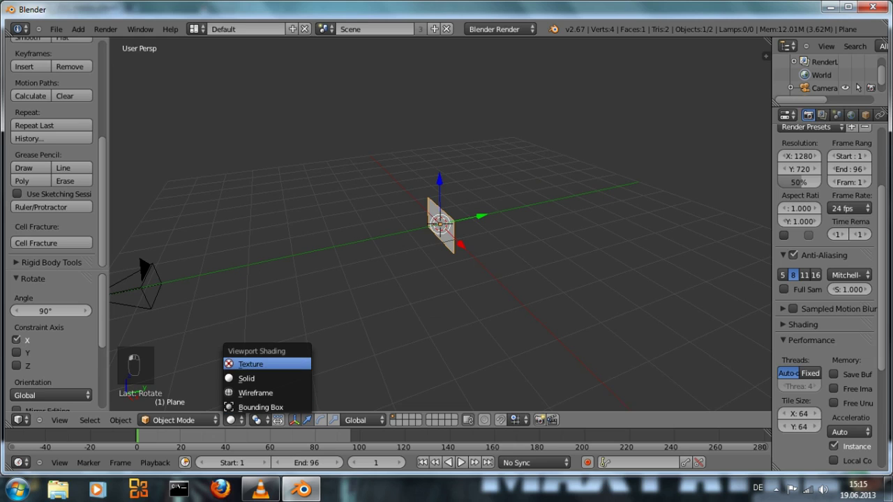
left_click(251, 363)
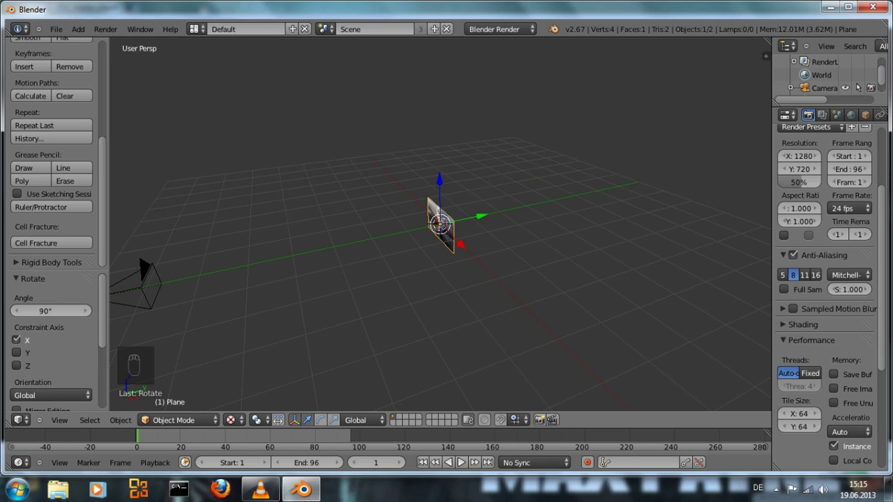
key("KP_0")
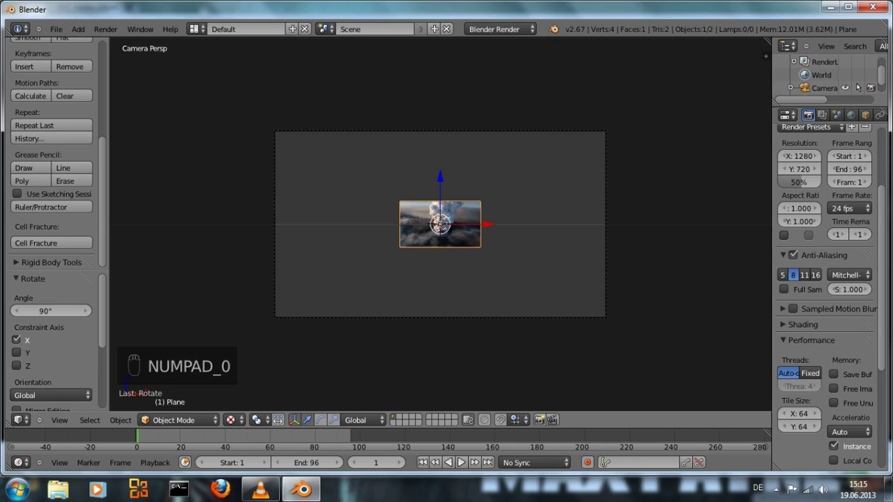
key("s")
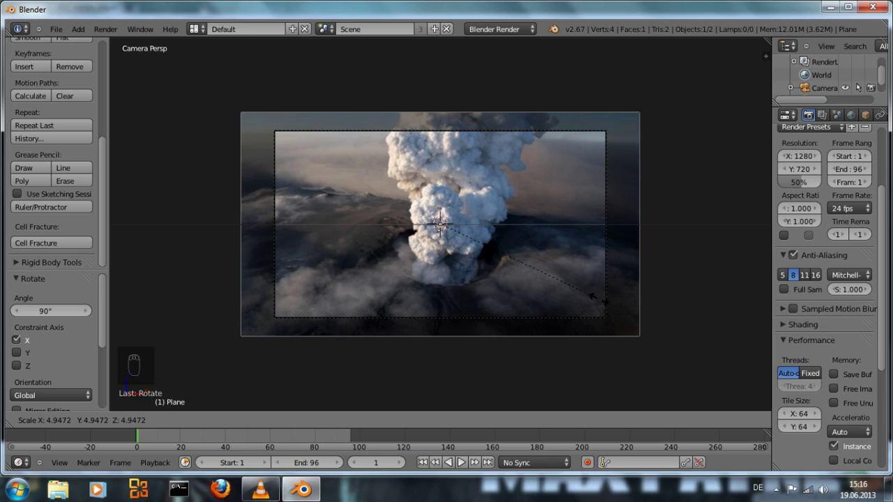
left_click(592, 296)
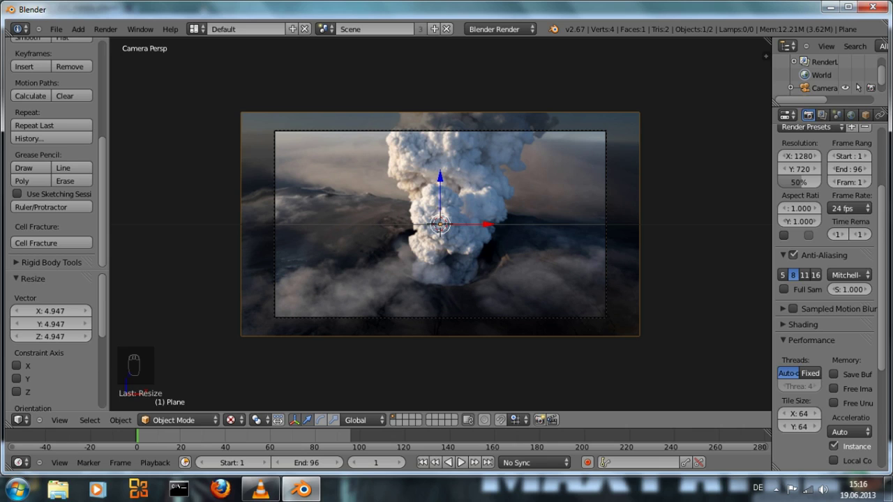
Change the plane's texture source to Image Sequence with 96 frames and check the last and first frames
middle_click_drag(877, 115, 799, 115)
left_click(858, 115)
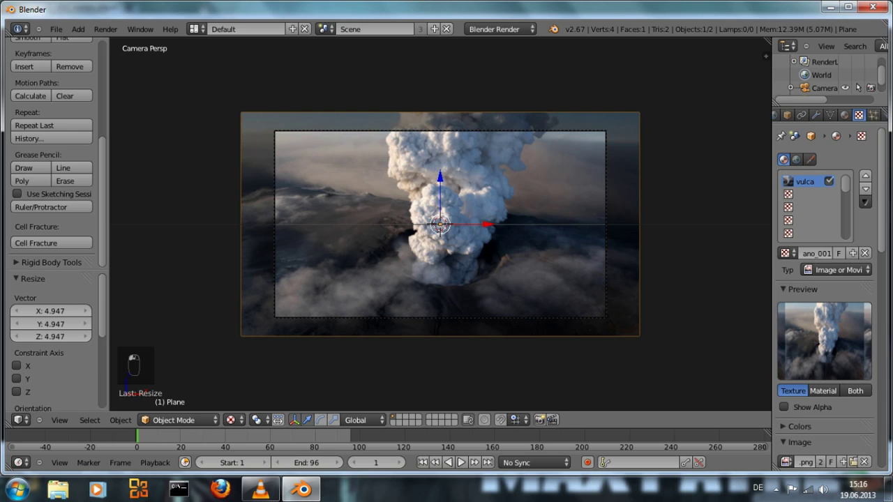
scroll(826, 279, "down", 8)
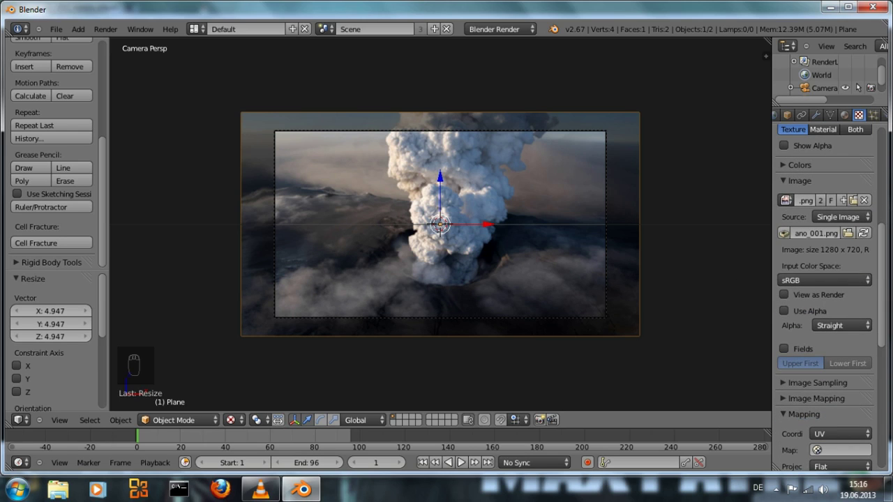
left_click(841, 217)
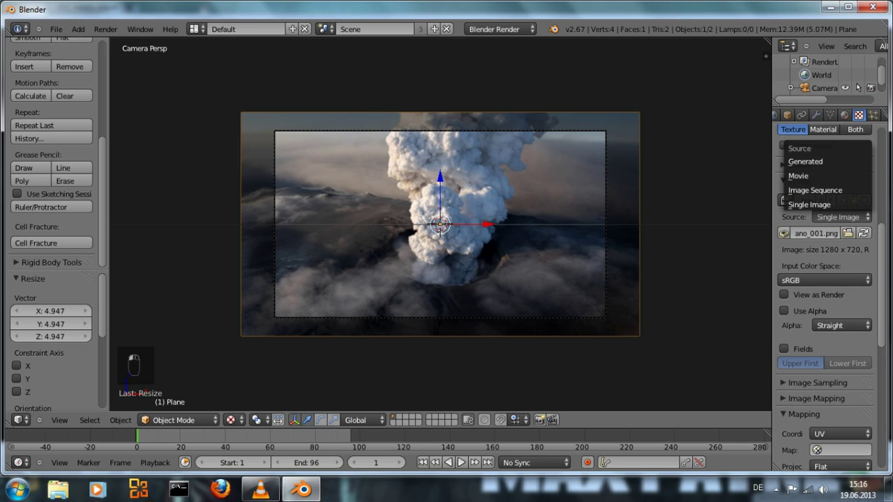
left_click(814, 189)
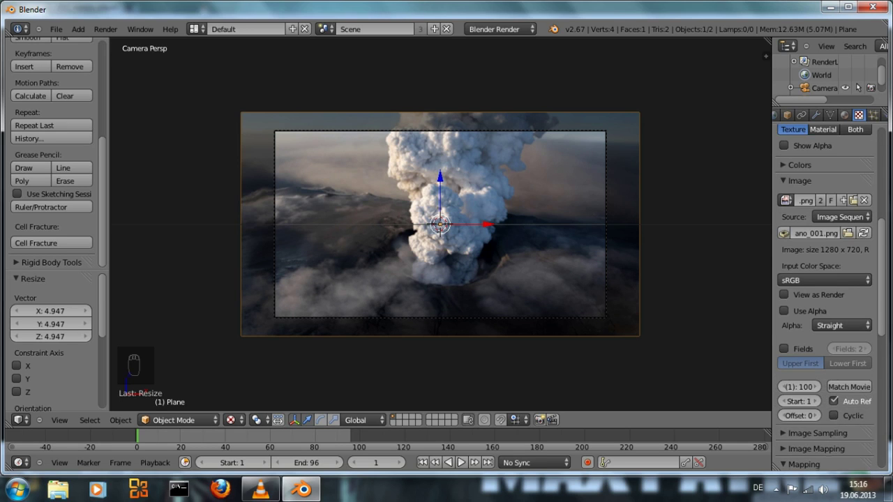
scroll(799, 377, "down", 1)
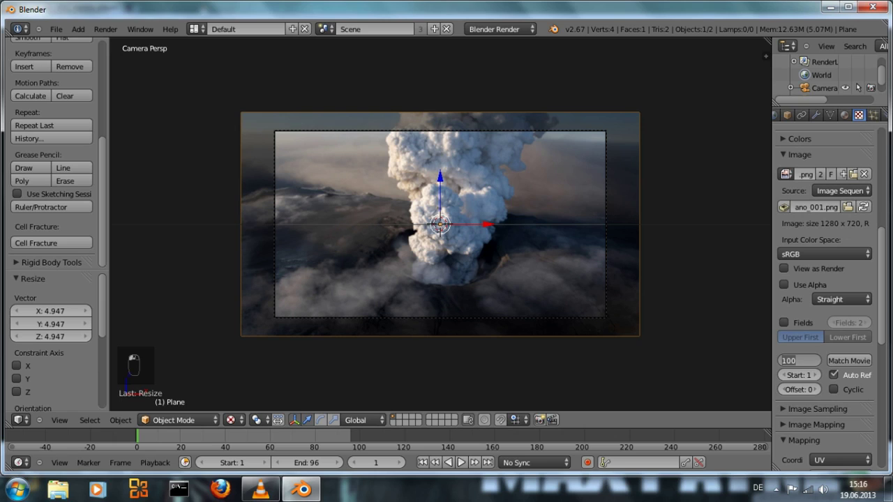
type("96")
key("Return")
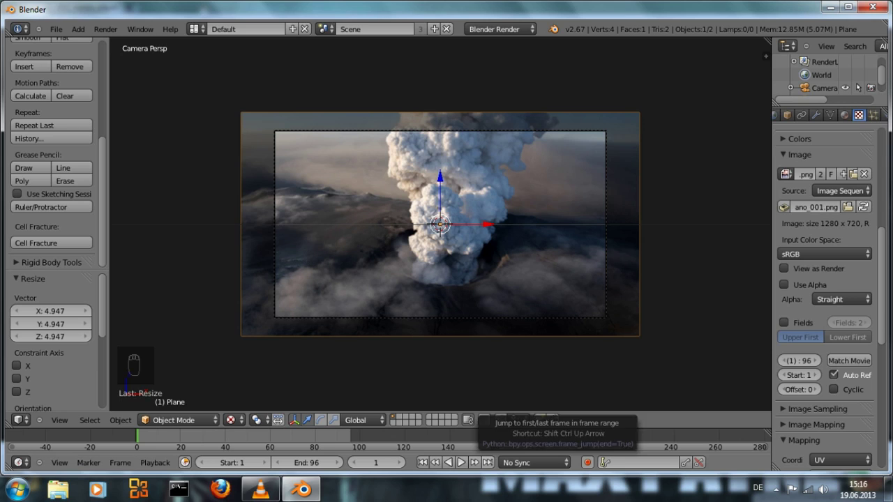
left_click(488, 463)
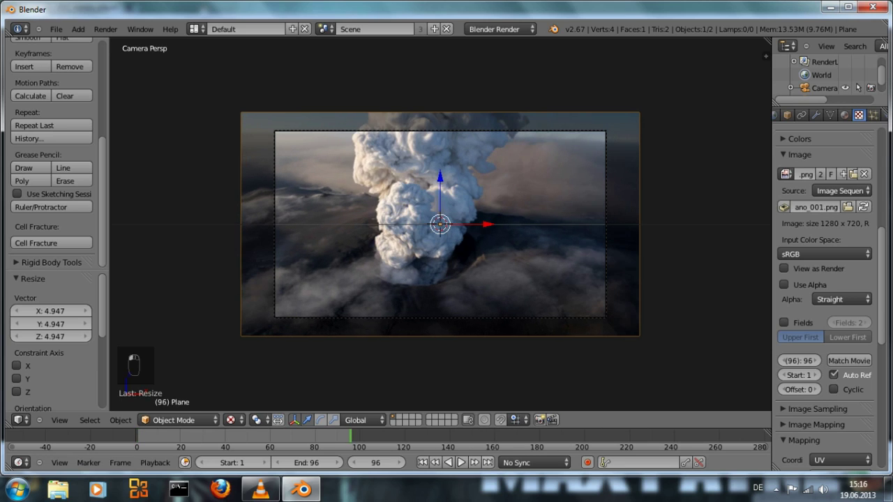
left_click(422, 463)
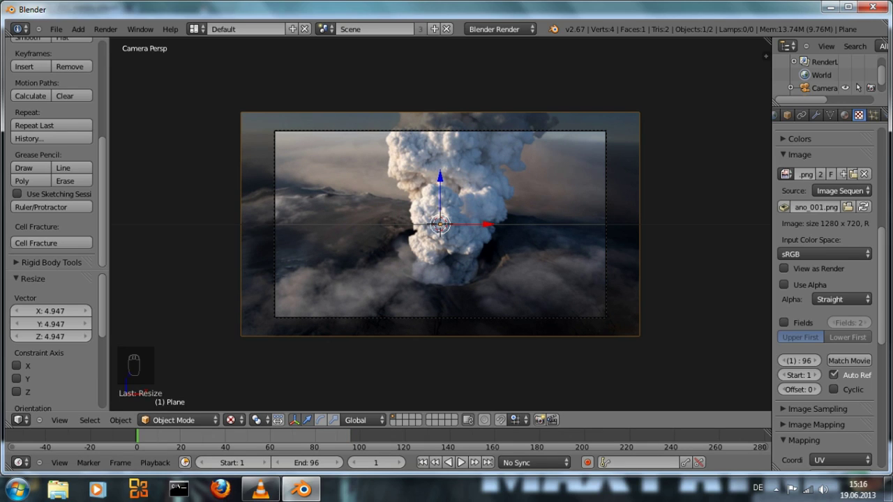
Move the camera about 0.35 along the global X axis and keyframe its location at frame 1
right_click(438, 318)
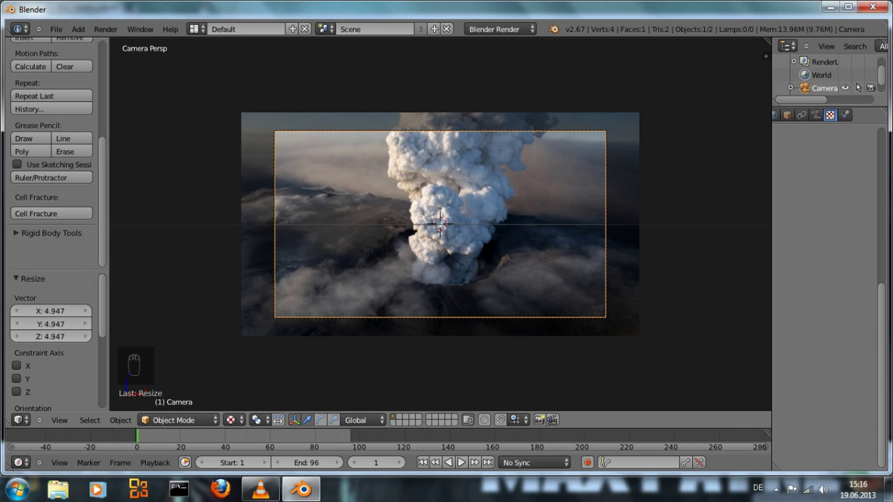
key("g")
key("x")
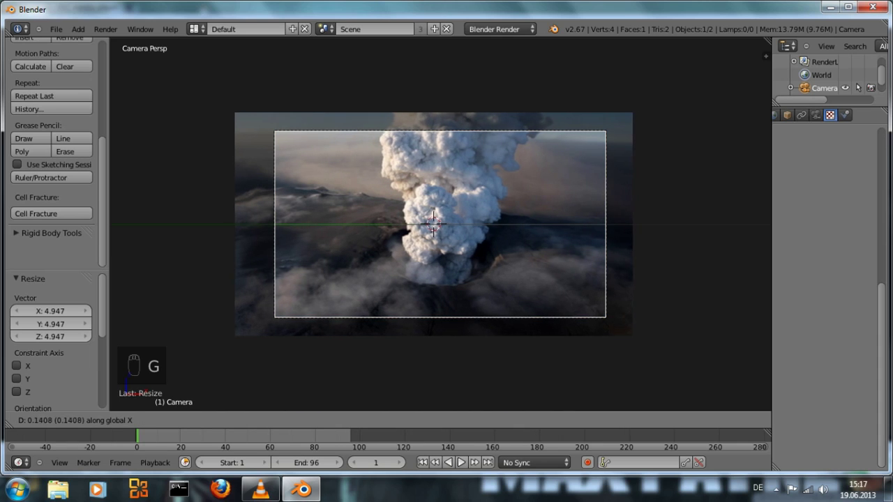
left_click(488, 194)
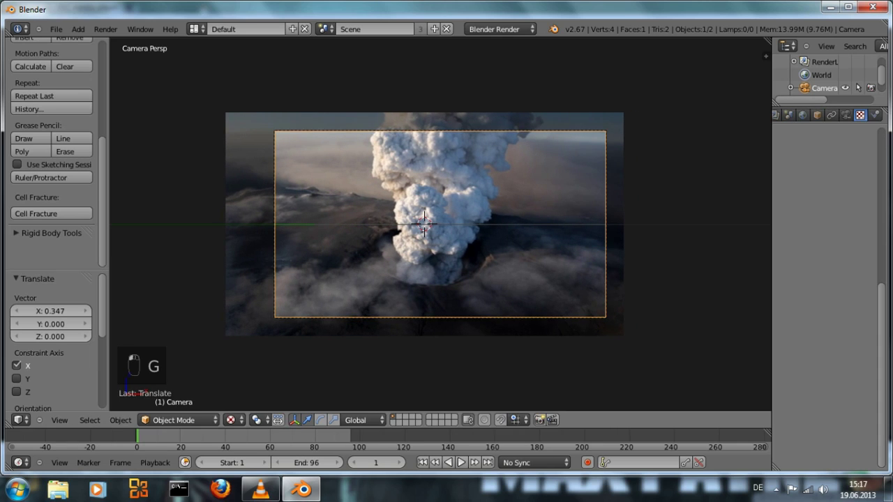
key("i")
left_click(488, 194)
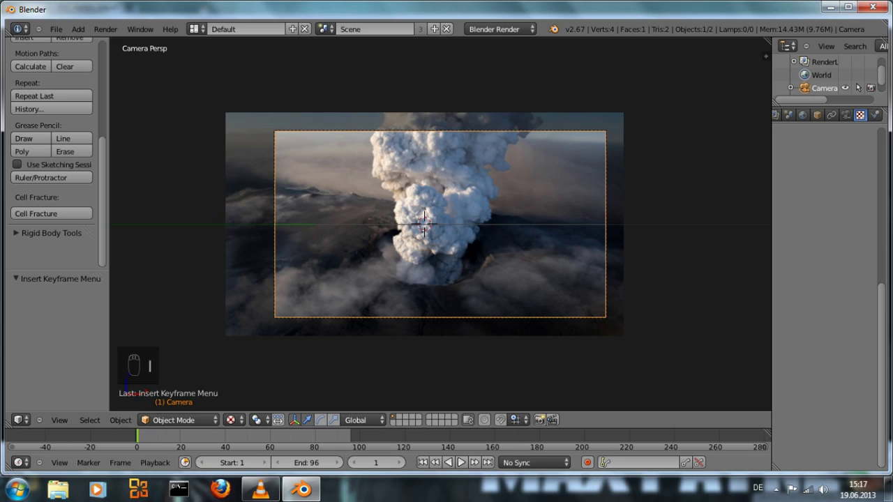
At frame 96, move the camera about -0.88 along the global X axis and insert a Location keyframe
key("shift+Right")
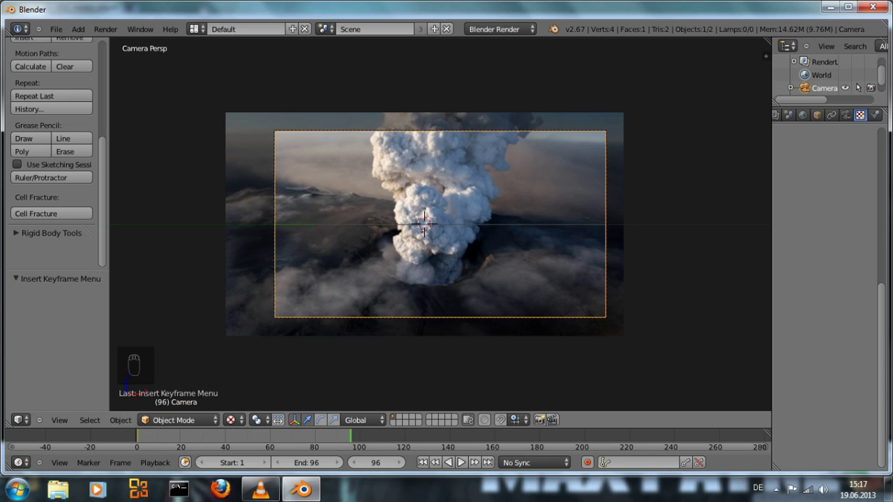
right_click(488, 193)
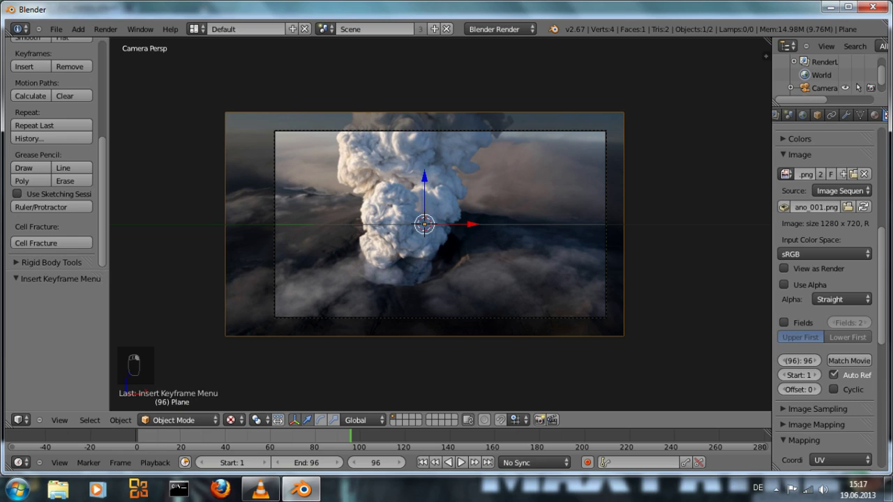
right_click(606, 209)
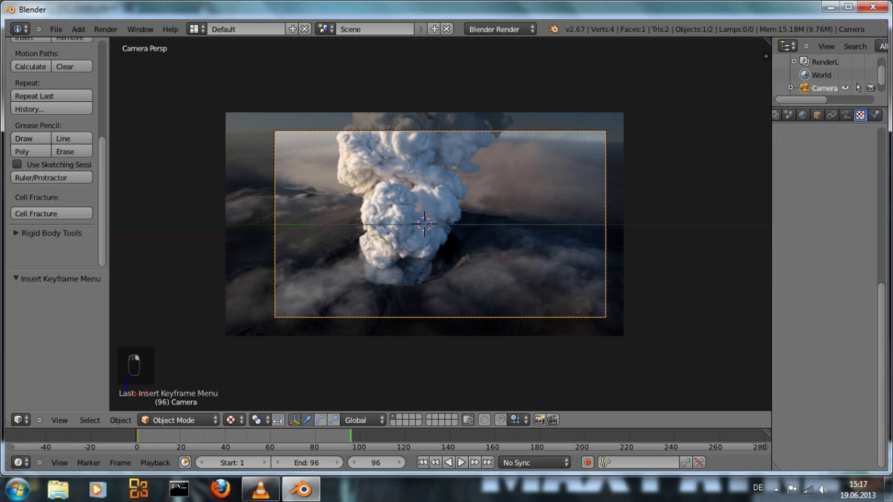
key("g")
key("x")
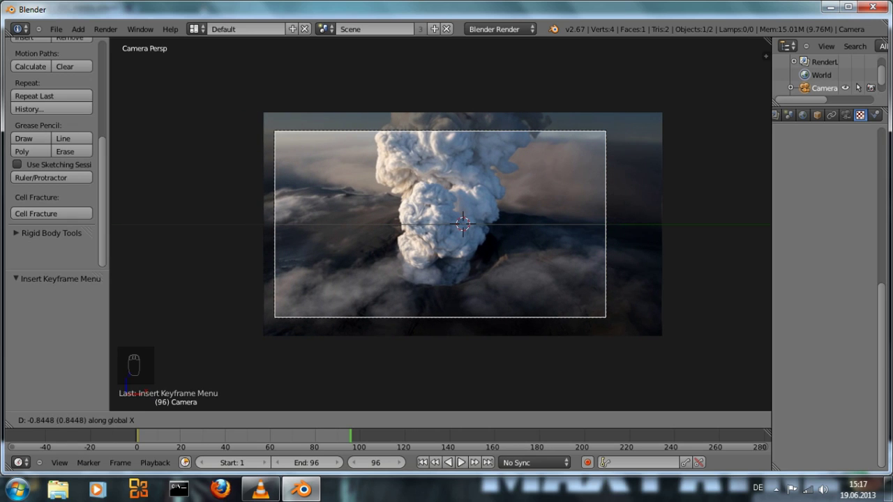
left_click(446, 189)
key("i")
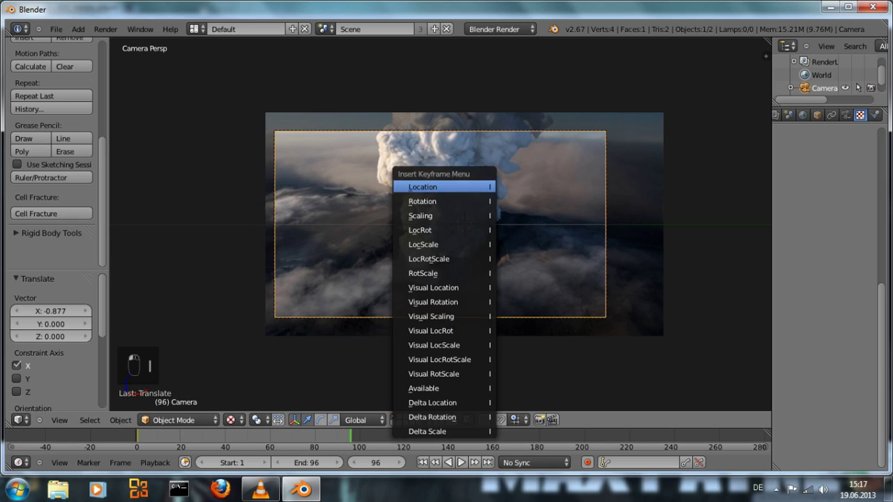
left_click(439, 189)
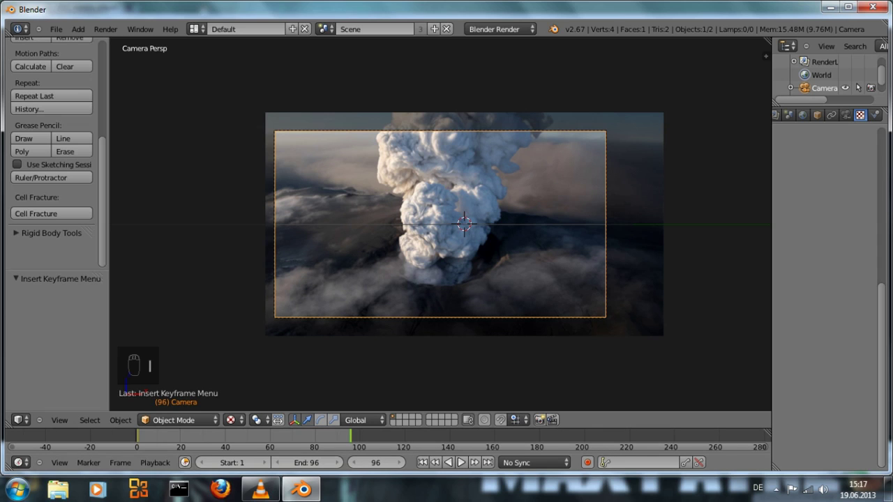
Play back the camera move and compare the image sequence at the first and last frames
key("alt+a")
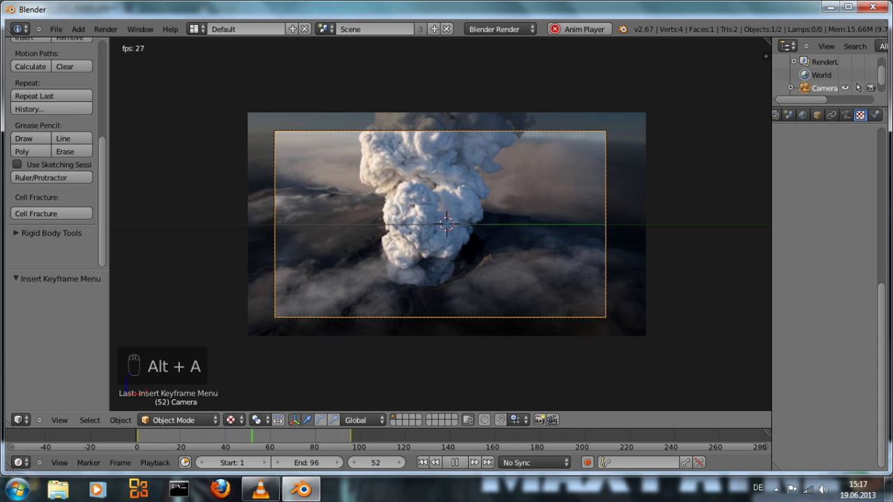
key("alt+a")
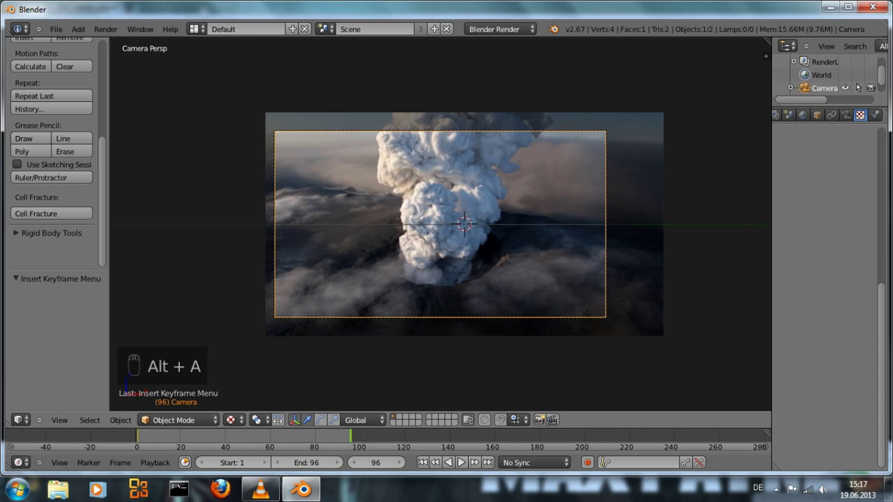
right_click(502, 237)
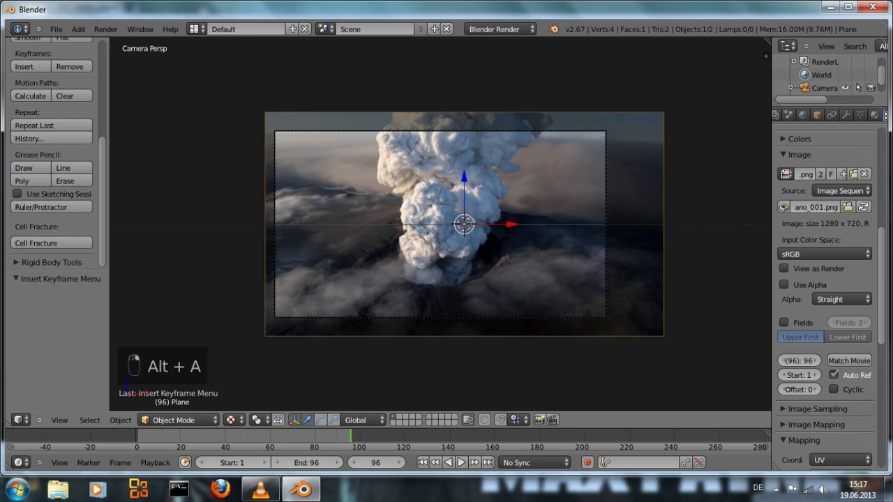
key("Down")
key("Left")
key("Right")
key("Left")
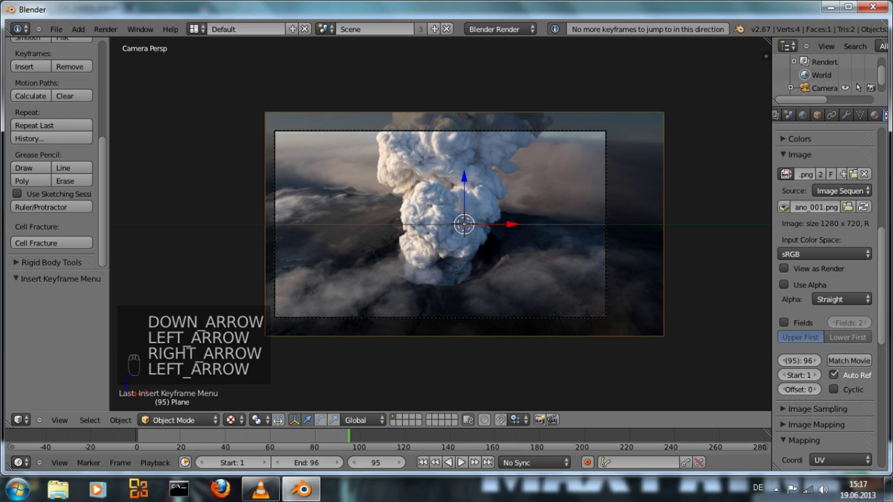
left_click(423, 463)
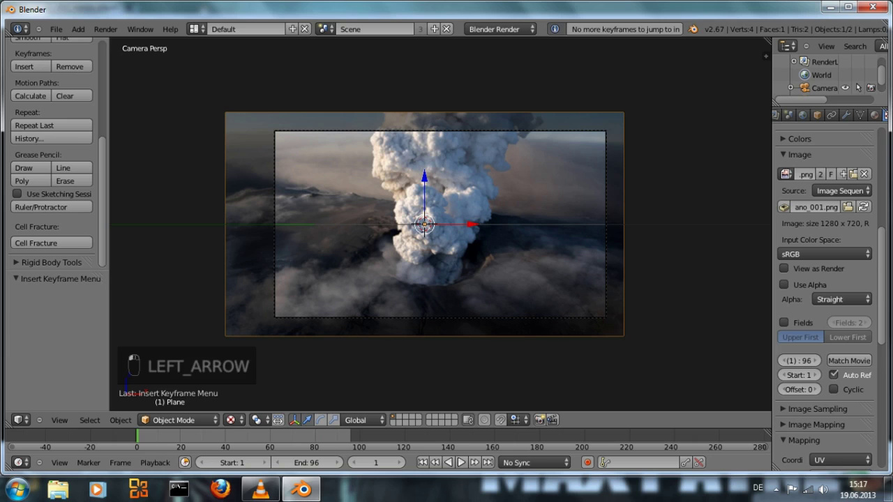
left_click(487, 462)
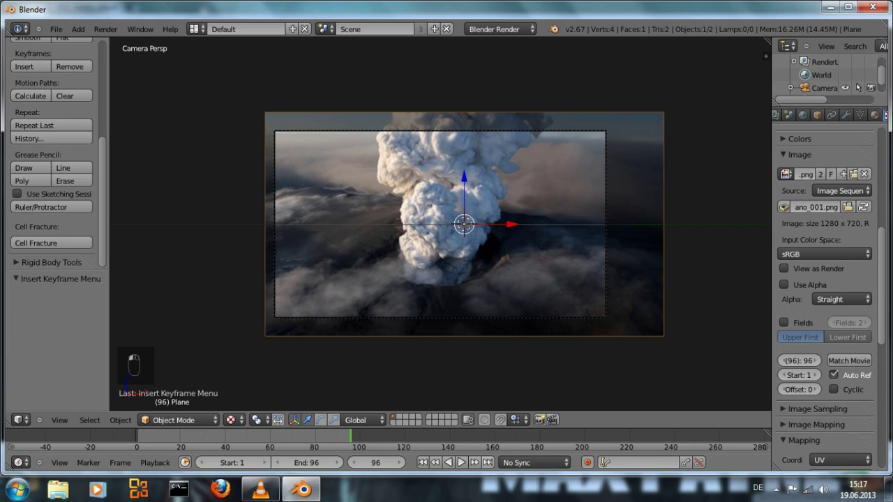
left_click(423, 463)
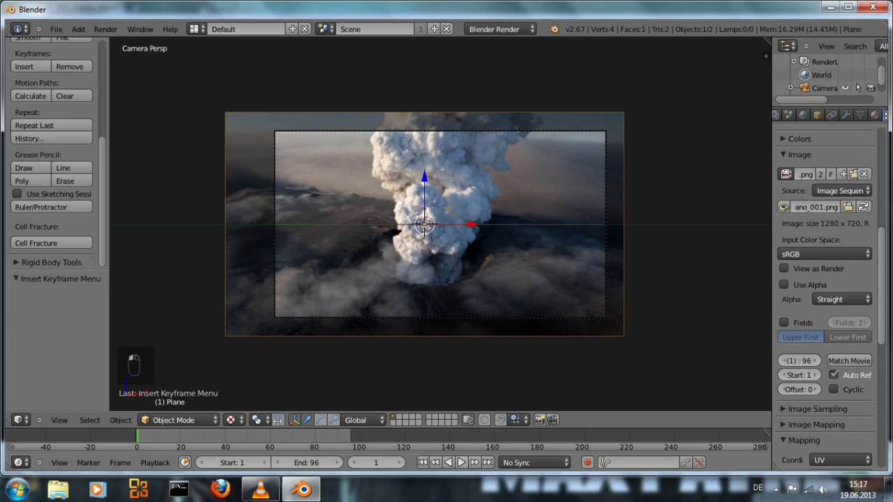
left_click(488, 462)
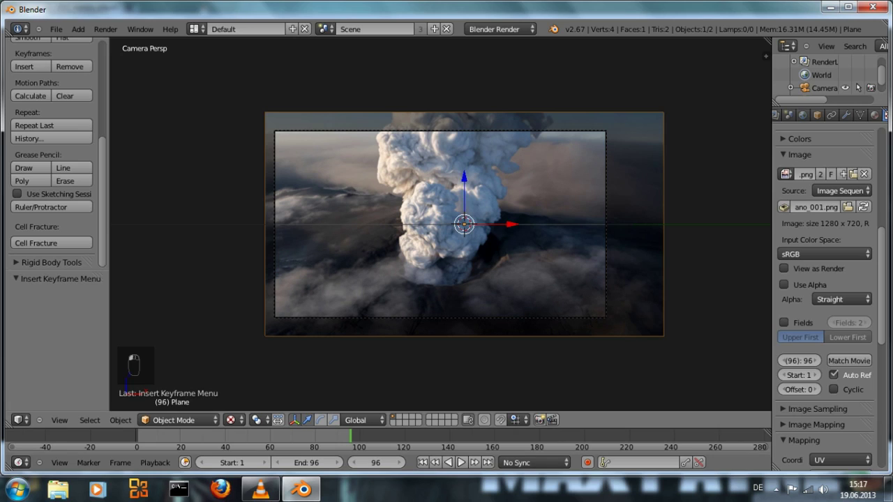
Select the camera and insert another keyframe for it at frame 96
right_click(486, 318)
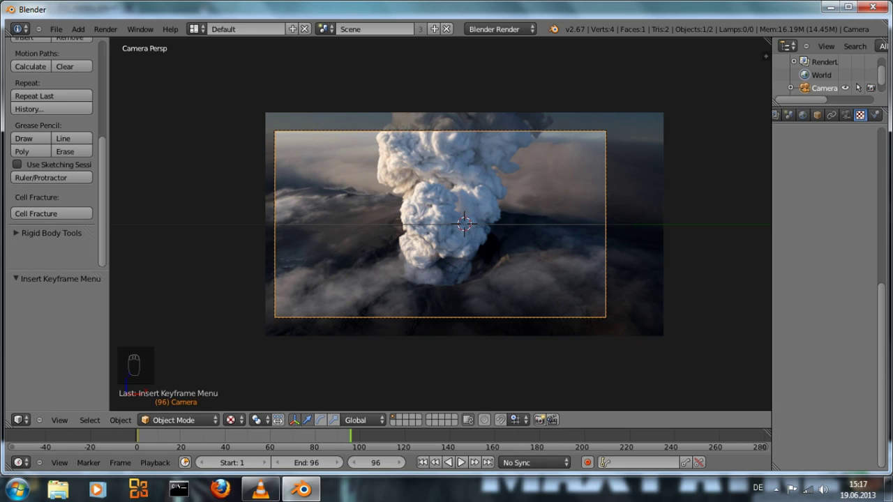
key("i")
left_click(373, 195)
Switch the 3D viewport to the Graph Editor, hide the camera's Location curves and select its Y Euler Rotation curve
left_click(19, 420)
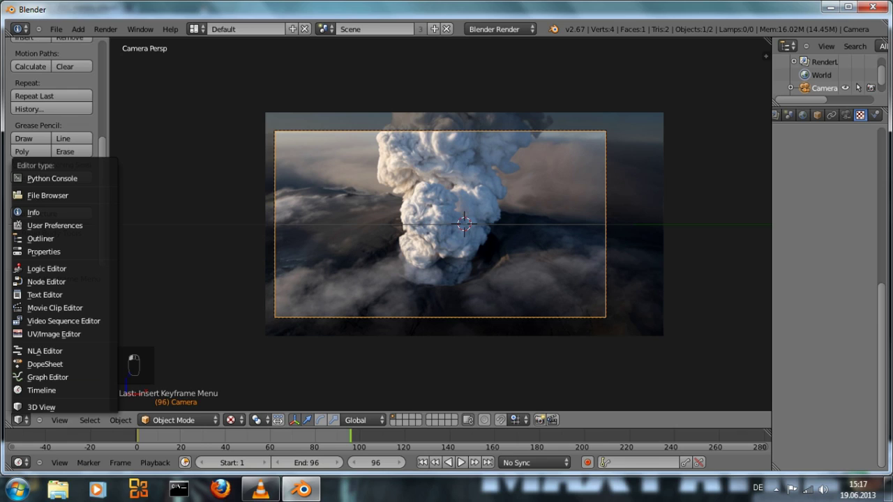
left_click(48, 377)
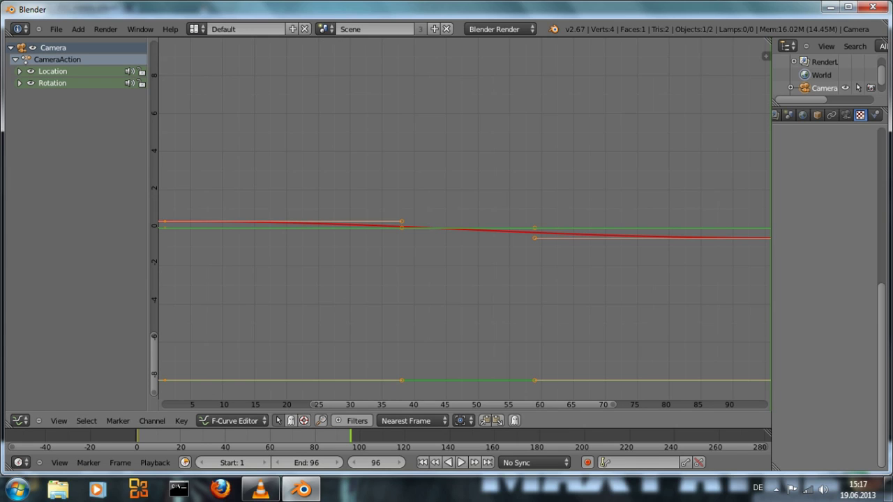
left_click(30, 71)
left_click(19, 83)
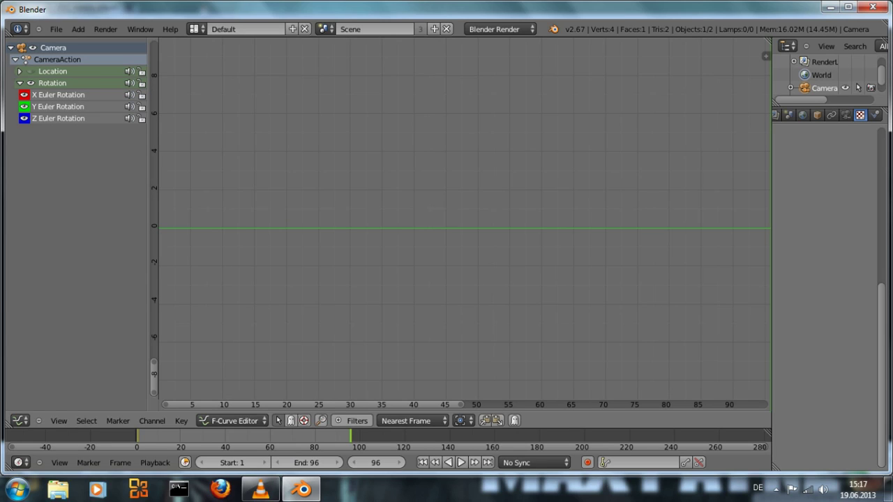
left_click(58, 107)
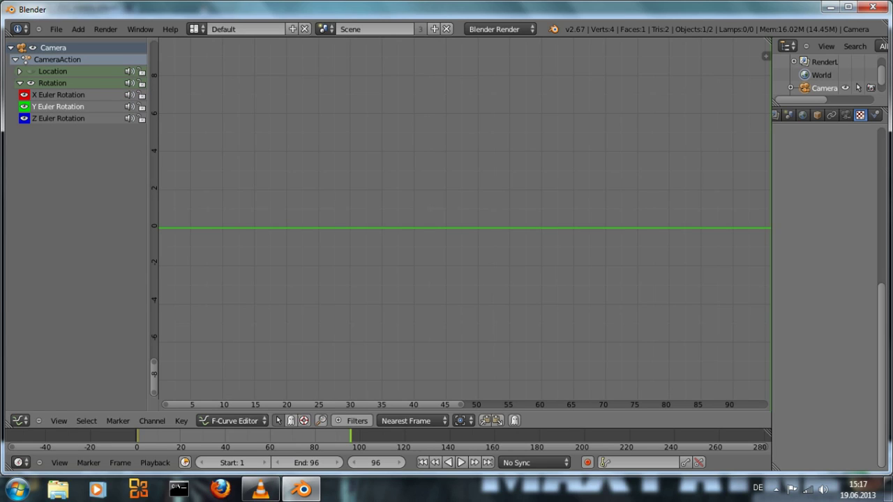
Show the properties of the Y Euler Rotation curve and add a Noise modifier to it
key("n")
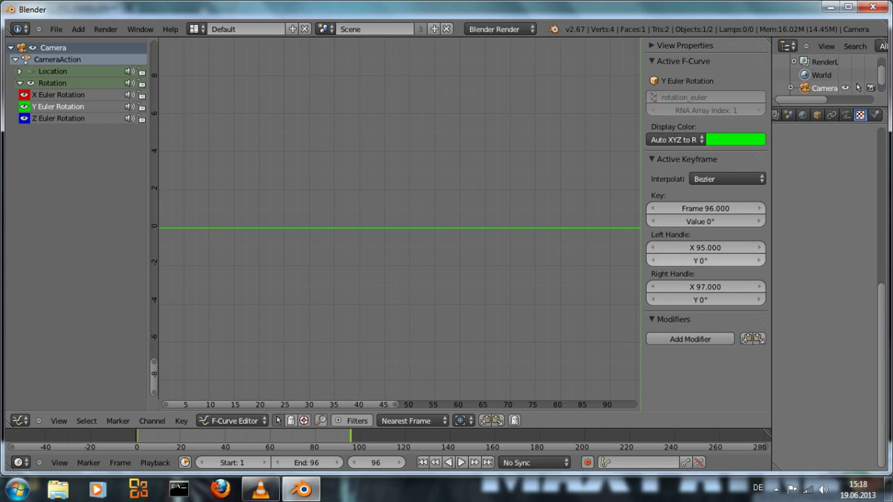
left_click(687, 339)
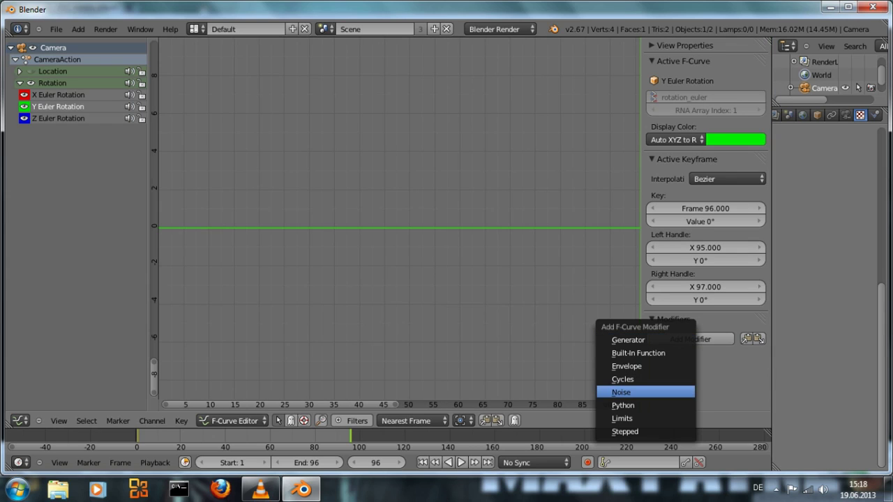
left_click(622, 392)
Widen the curve properties region and set the Noise modifier's strength to 0.02
middle_click_drag(502, 139, 482, 161, "ctrl")
scroll(399, 219, "down", 14)
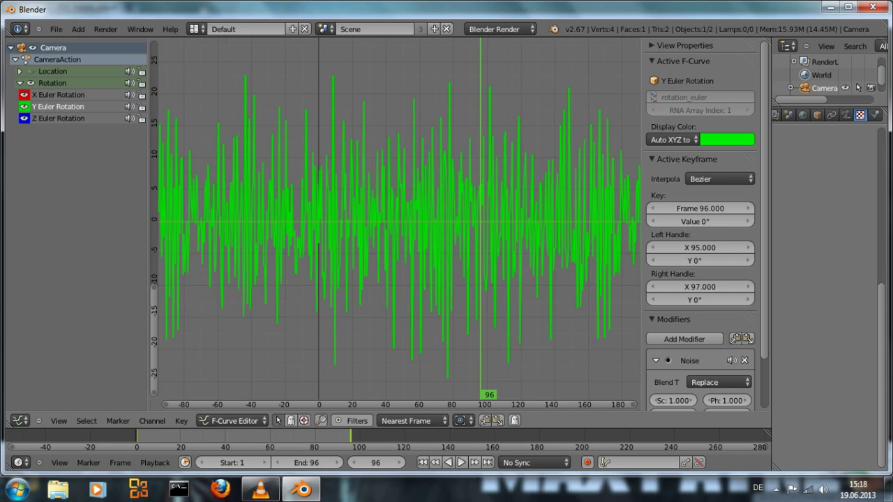
scroll(398, 218, "up", 3)
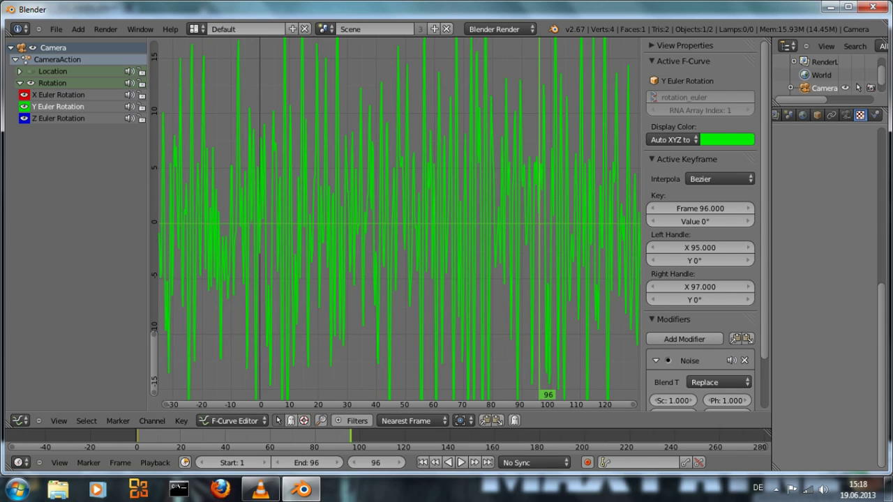
scroll(701, 223, "down", 2)
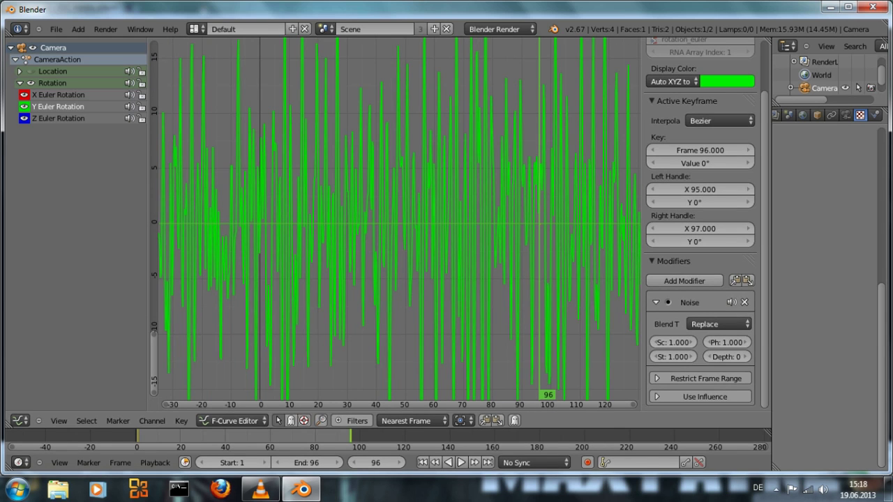
left_click_drag(641, 335, 556, 335)
left_click(608, 356)
type("0.0")
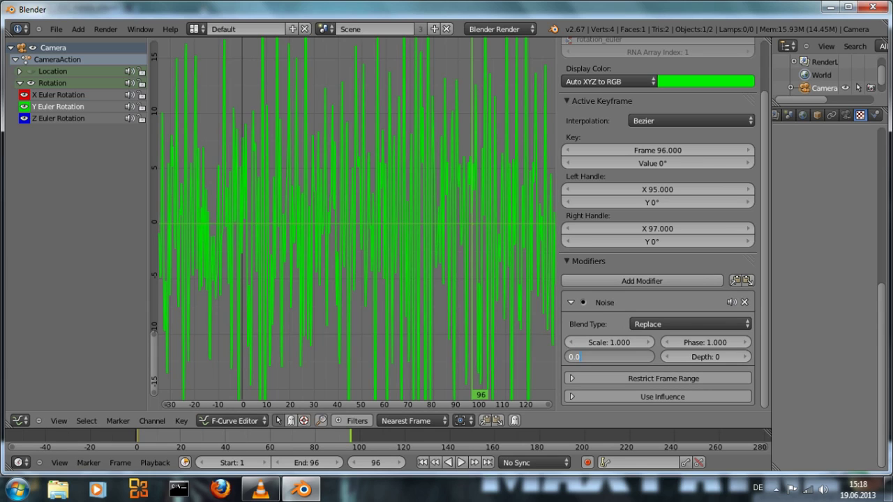
type("2")
key("Return")
Try a scale of 12 for the Noise modifier and check the smoothed rotation curve
scroll(357, 219, "up", 10)
middle_click_drag(357, 218, 380, 187)
scroll(357, 218, "down", 4)
middle_click_drag(357, 218, 446, 233)
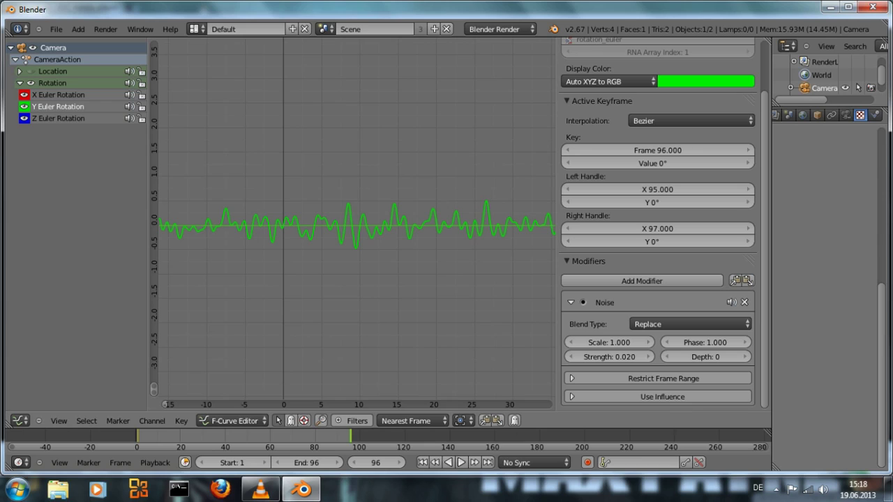
left_click(609, 342)
type("12")
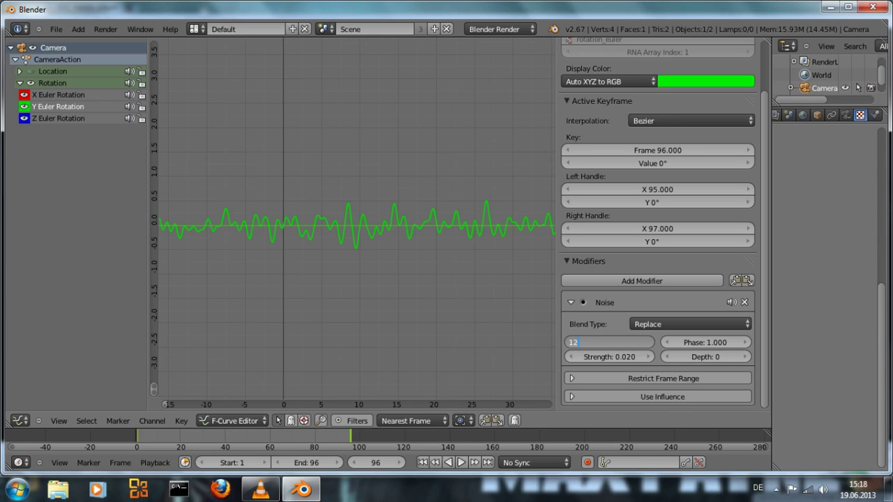
key("Return")
scroll(357, 218, "down", 8)
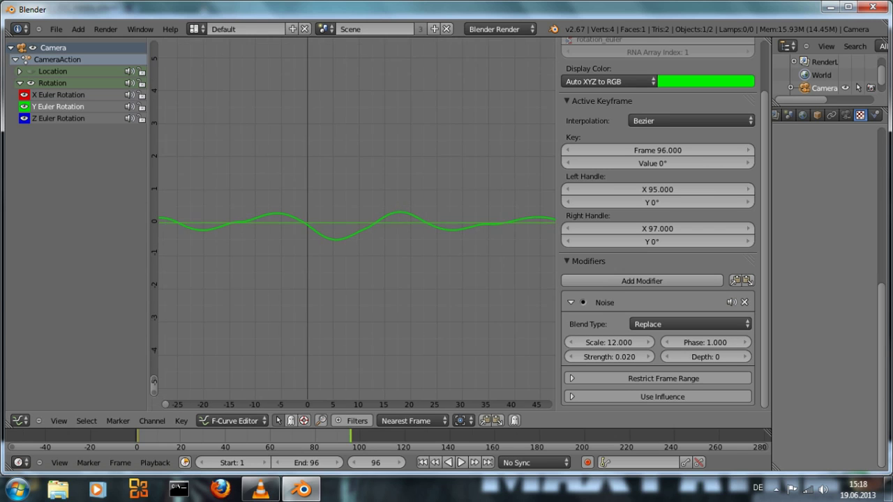
middle_click_drag(357, 219, 271, 224)
Set the Noise modifier's scale to 10 and view the curve across the full frame range
left_click(609, 342)
type("10")
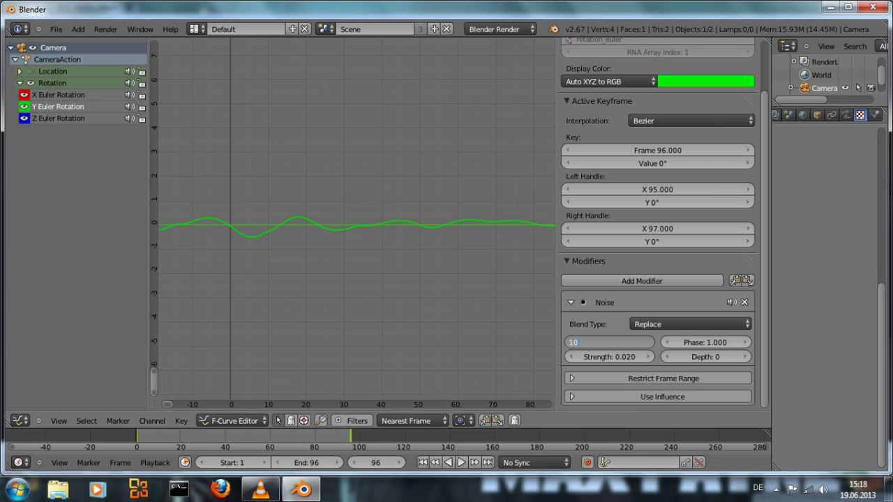
key("Return")
key("Home")
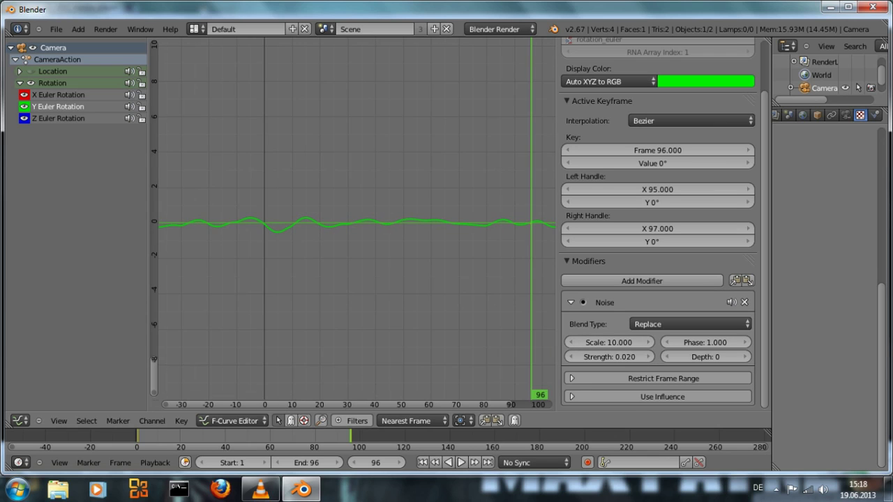
mouse_move(357, 218)
middle_mouse_down()
mouse_move(345, 215)
mouse_move(360, 223)
middle_mouse_up()
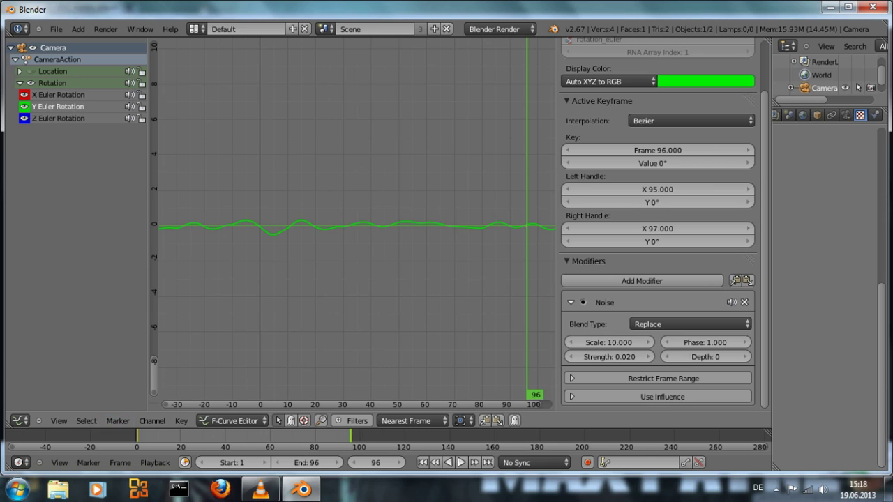
Return to the 3D View, play the animation from frame 1 to check the camera shake, and go back to frame 1
left_click(20, 421)
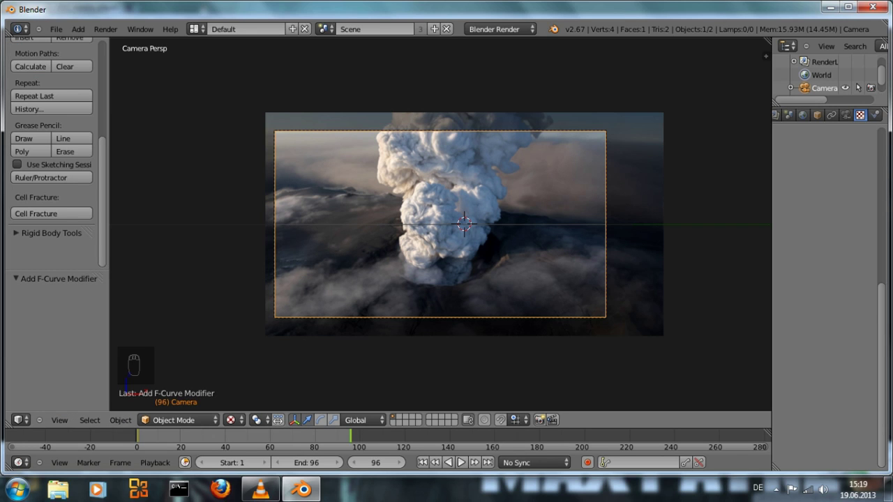
key("ctrl+shift+Down")
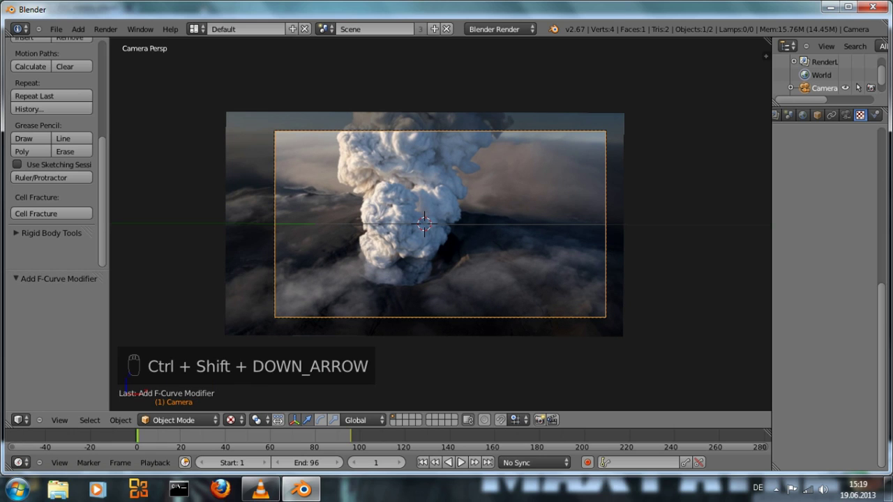
key("alt+a")
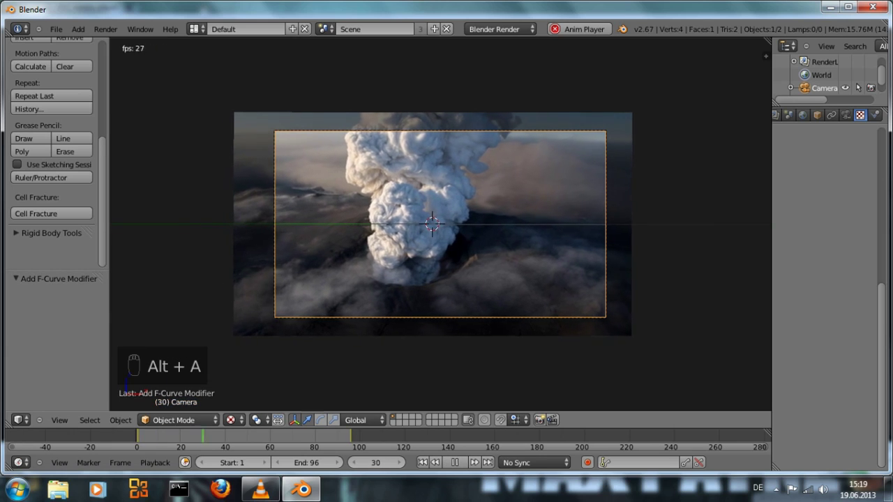
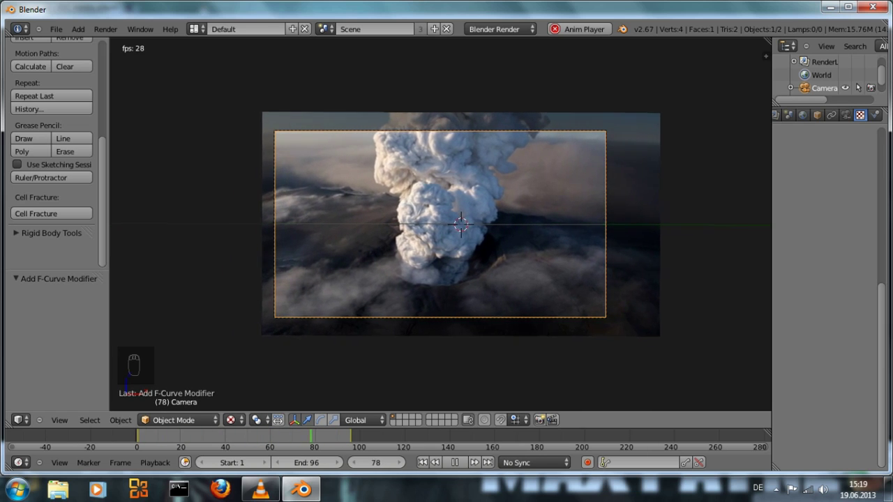
key("alt+a")
key("ctrl+shift+Down")
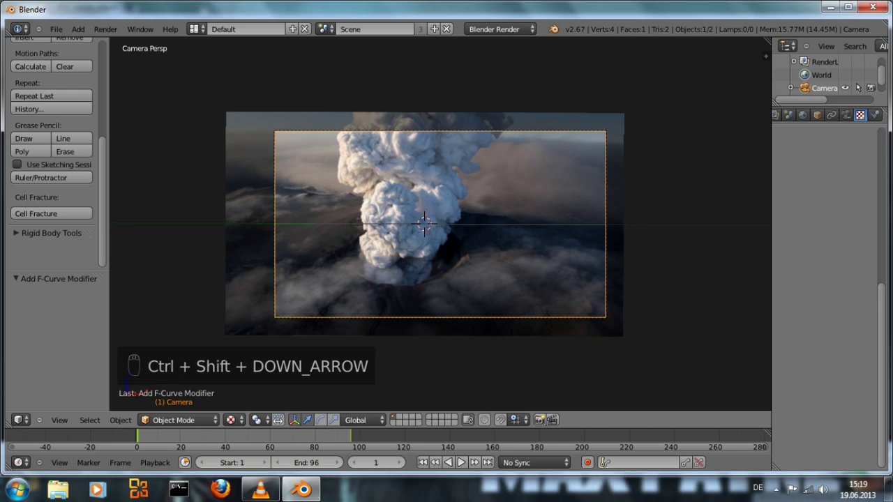
Show only the empty second layer and add a mesh plane there at the scene center
scroll(440, 224, "up", 2)
scroll(439, 224, "down", 2)
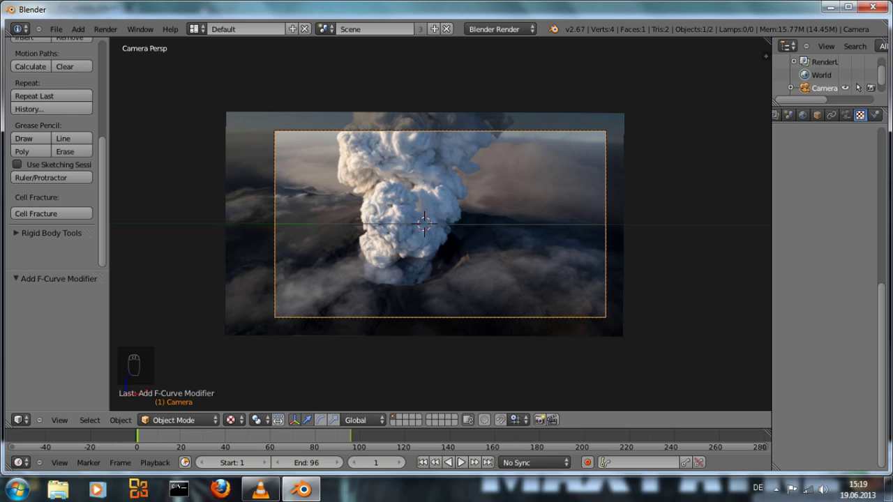
middle_click_drag(454, 223, 392, 255)
scroll(392, 256, "down", 3)
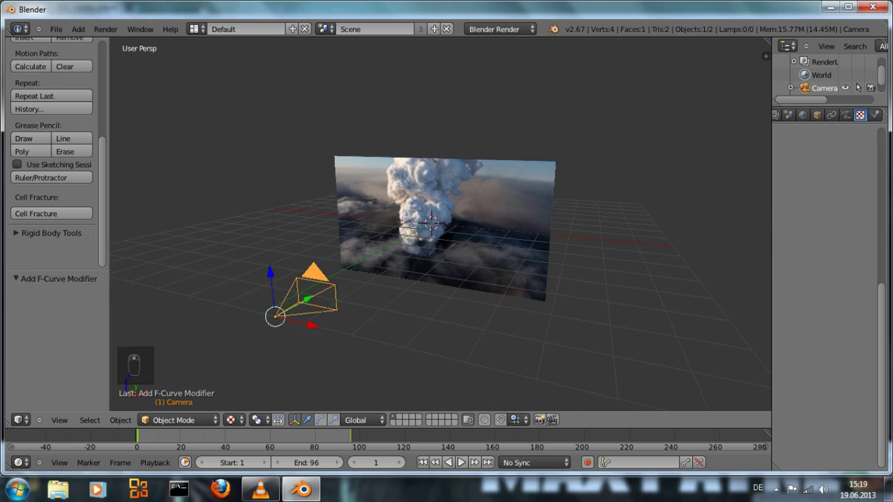
scroll(430, 223, "up", 2)
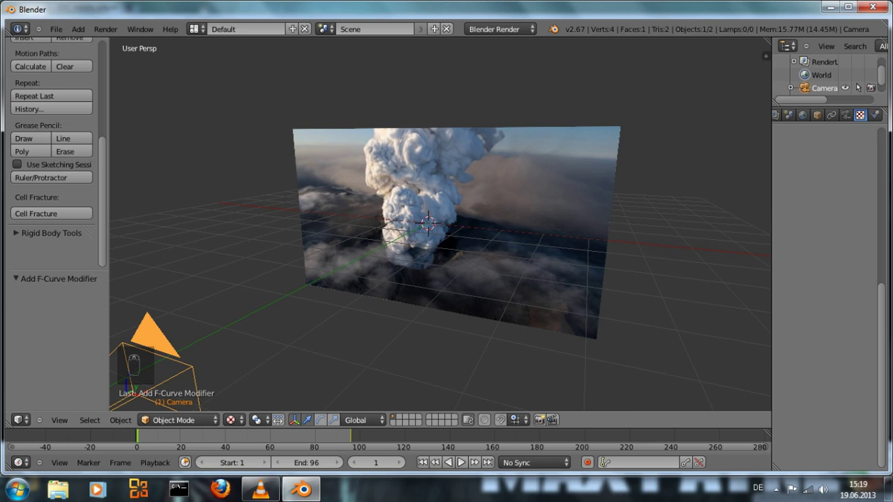
left_click(399, 417)
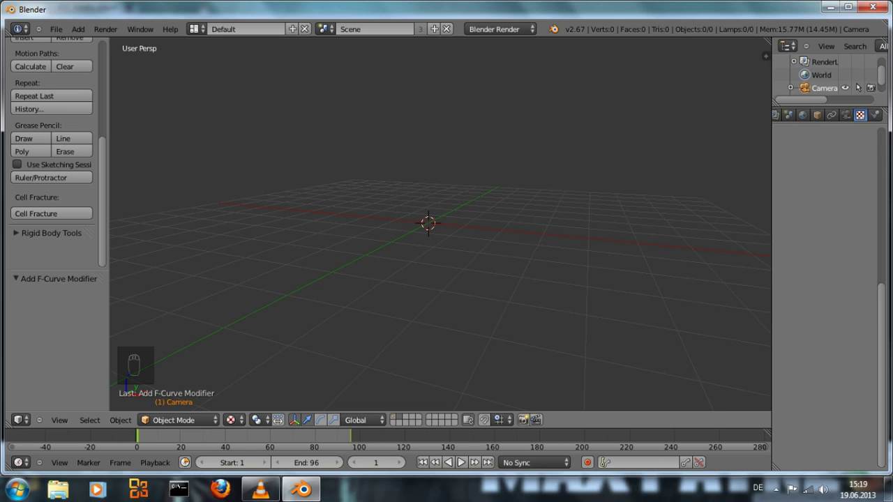
key("shift+a")
mouse_move(389, 205)
left_click(454, 205)
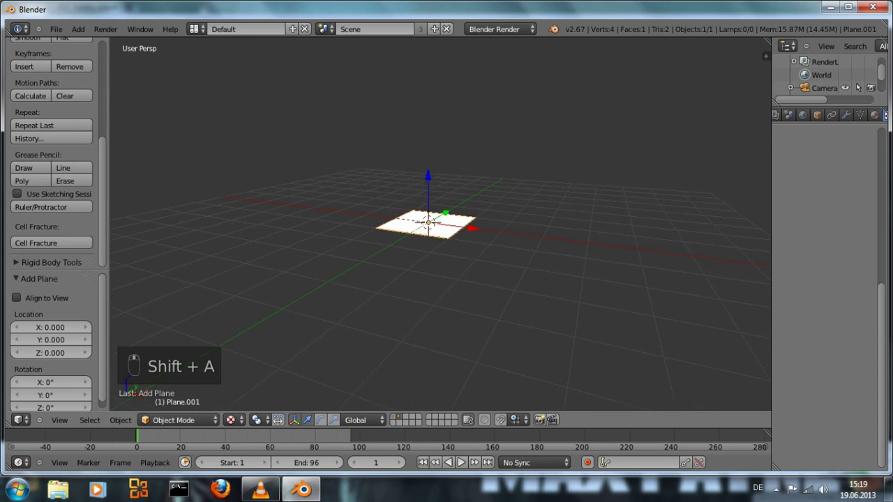
Delete all but one of the new plane's vertices in Edit Mode and return to Object Mode
middle_click_drag(429, 230, 428, 209)
key("Tab")
scroll(428, 209, "up", 2)
right_click(405, 292)
right_click(517, 224, "shift")
right_click(343, 192, "shift")
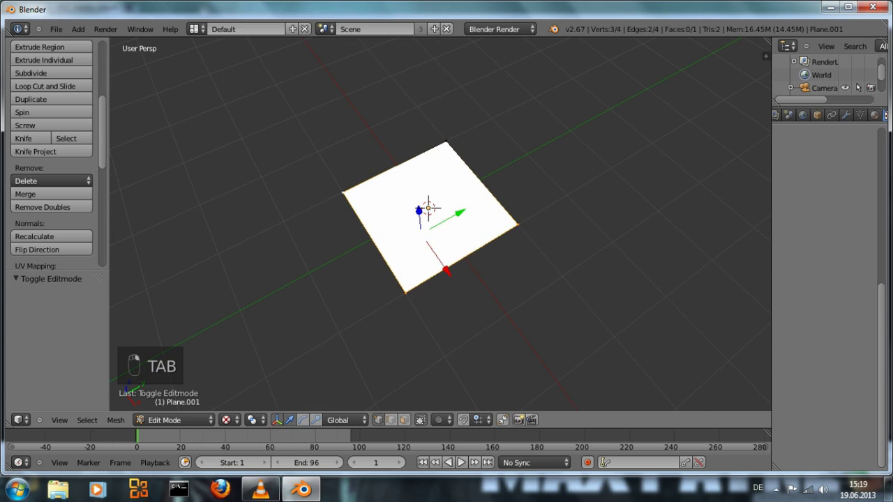
key("x")
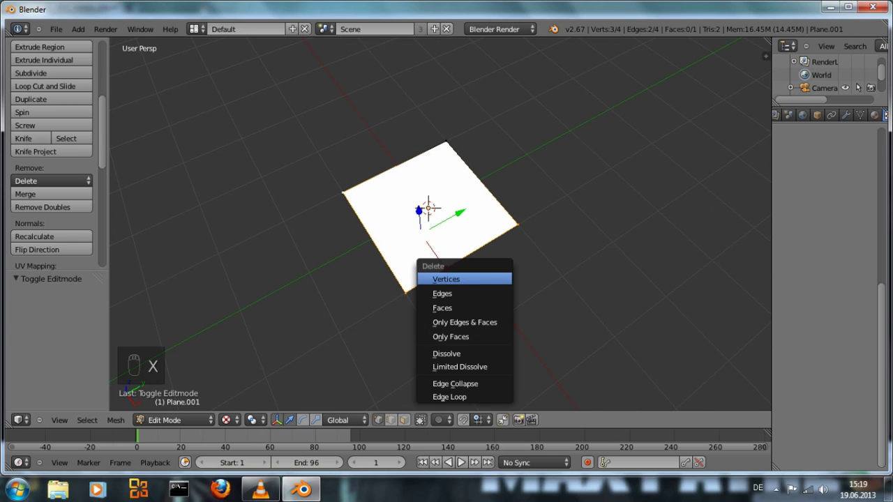
left_click(440, 277)
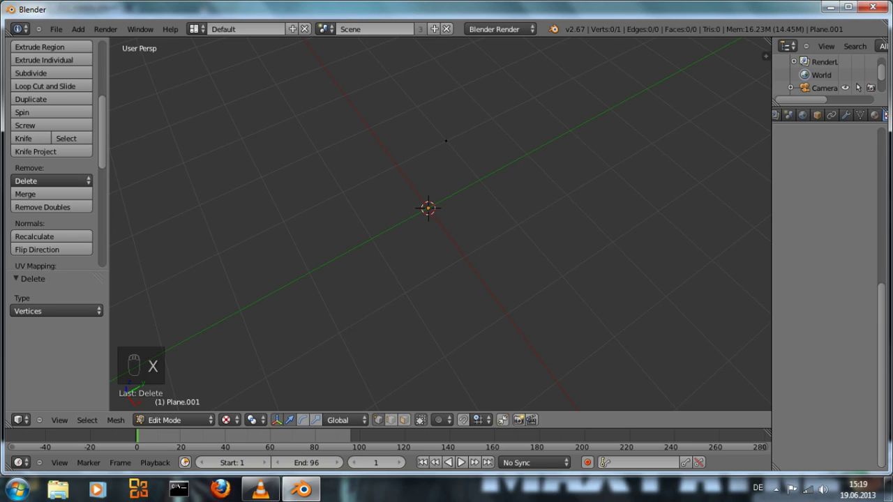
key("Tab")
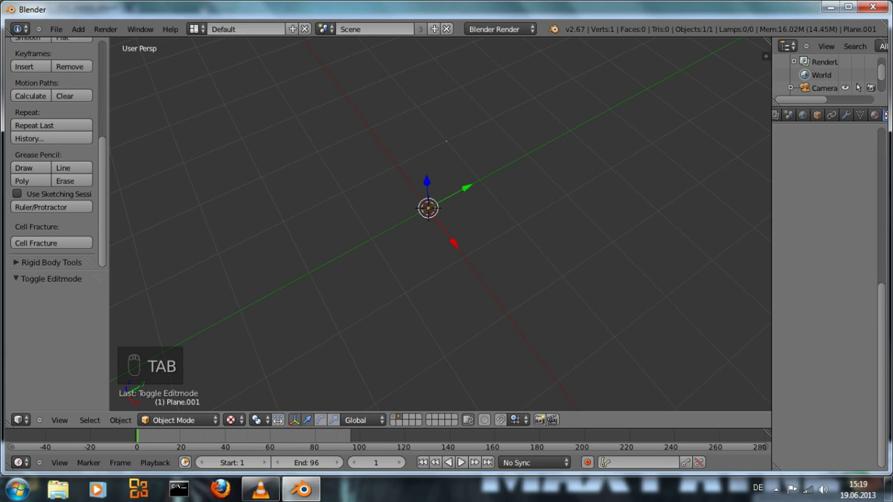
Set the single-vertex object's origin to its geometry and move it about -1.5 units along the global Y axis
scroll(52, 154, "up", 6)
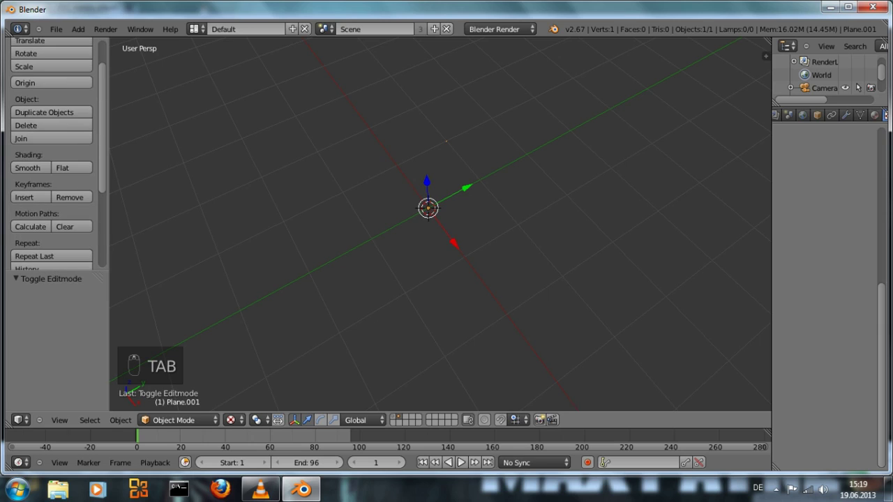
left_click(51, 80)
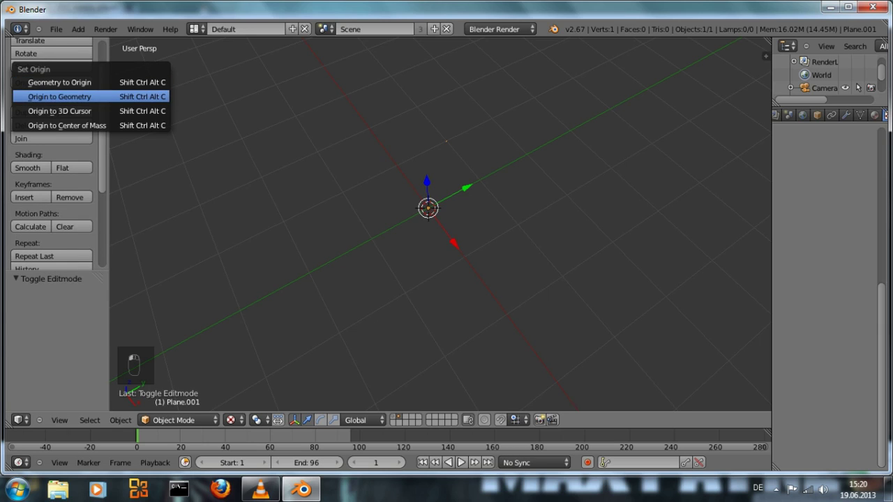
left_click(59, 96)
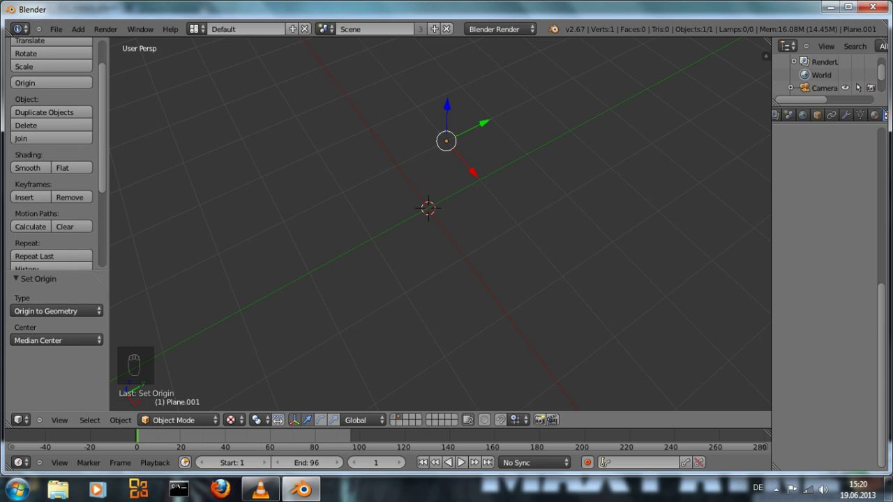
key("g")
key("y")
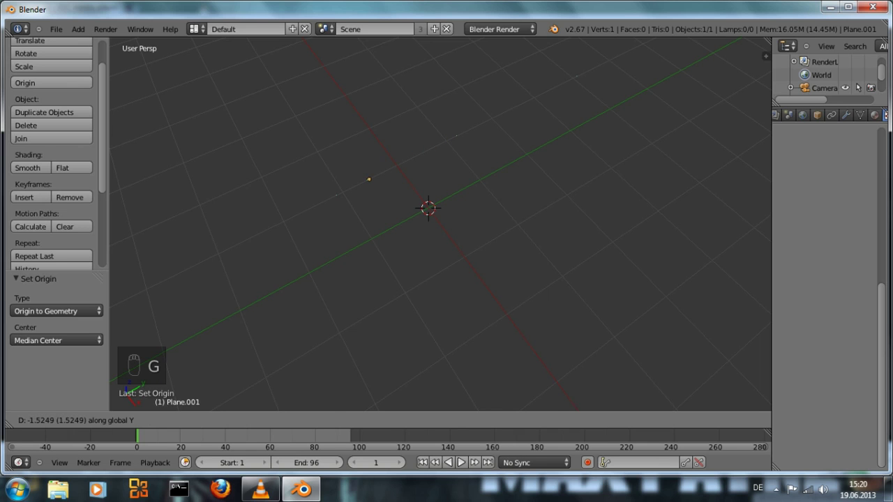
left_click(369, 179)
Show the image plane's layer too and, in camera view at frame 96, move the vertex just outside the camera frame's upper-left corner
left_click(393, 417, "shift")
middle_click_drag(488, 293, 460, 278)
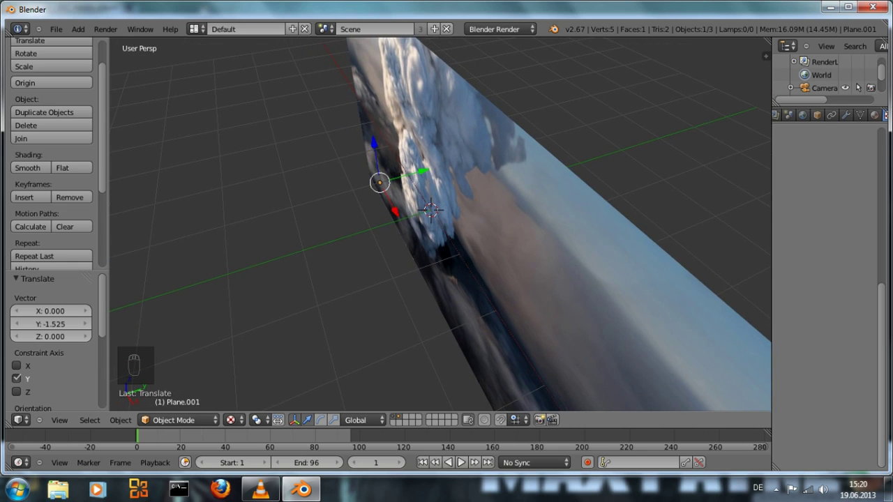
key("KP_0")
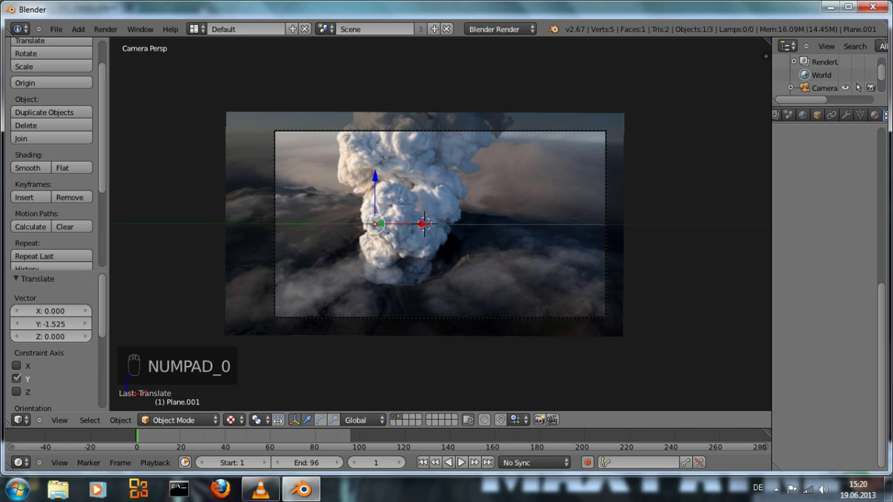
key("ctrl+shift+Up")
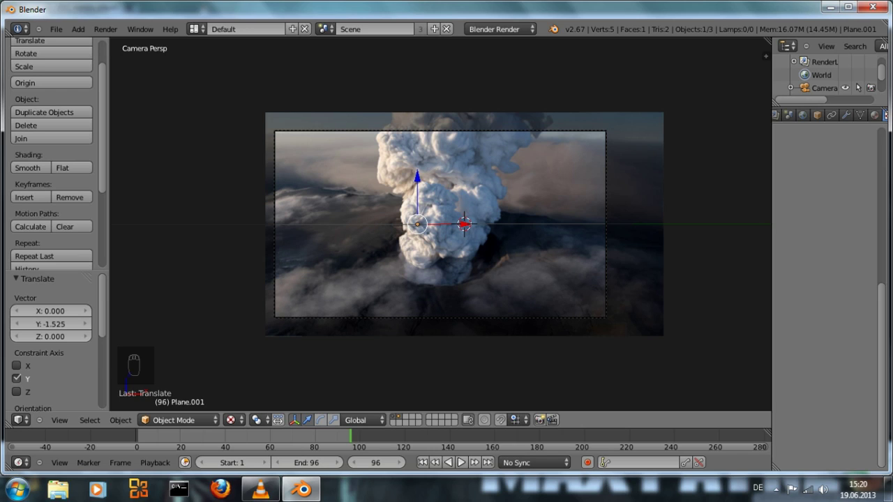
key("g")
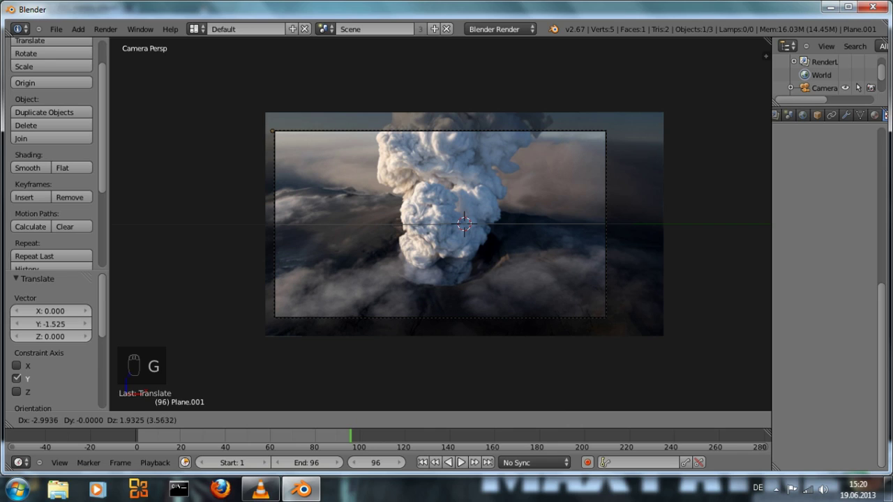
left_click(270, 131)
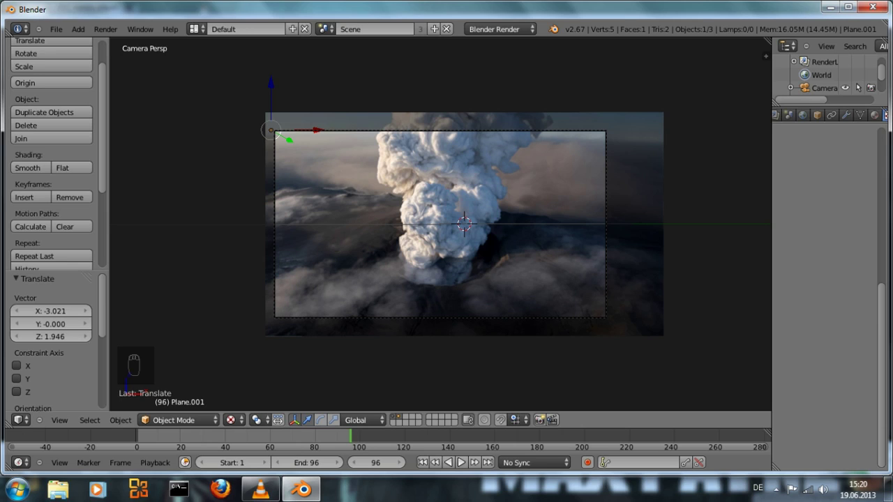
With only the vertex's layer shown, give it a new Halo material named Flare and preview it on a cube
left_click(399, 417)
middle_click_drag(788, 115, 835, 115)
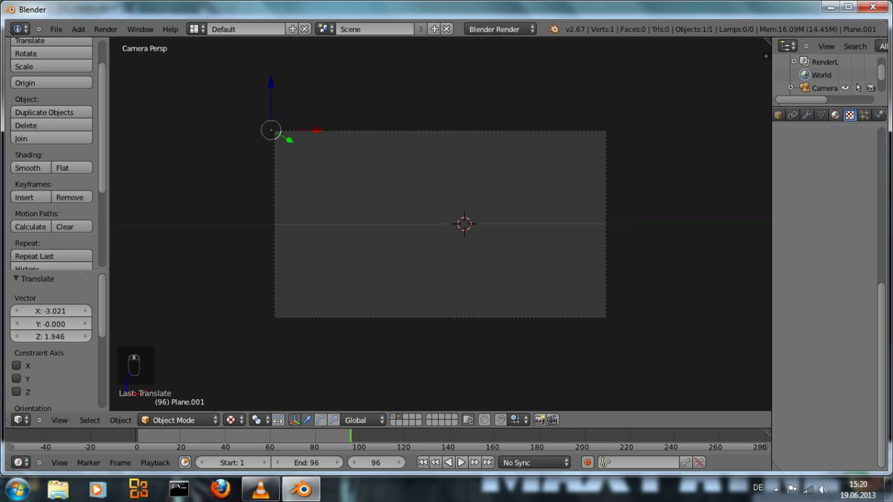
left_click(834, 115)
left_click(809, 200)
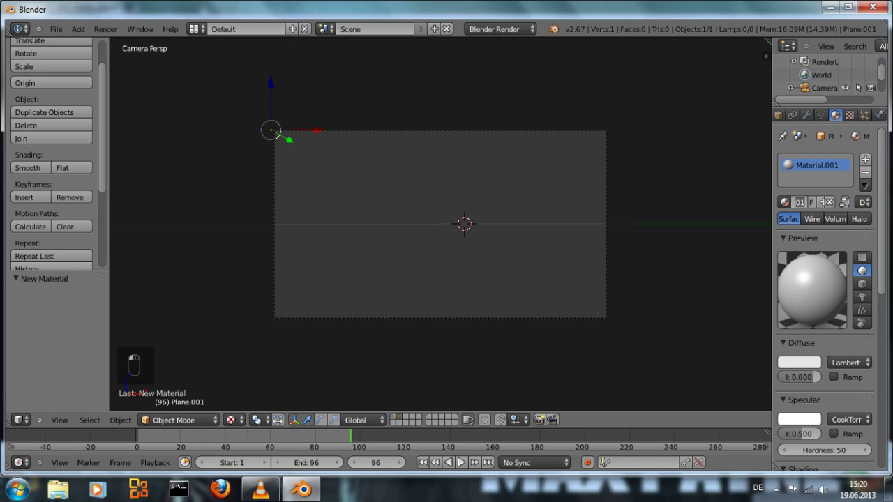
left_click(801, 202)
type("Flare")
key("Return")
left_click(859, 218)
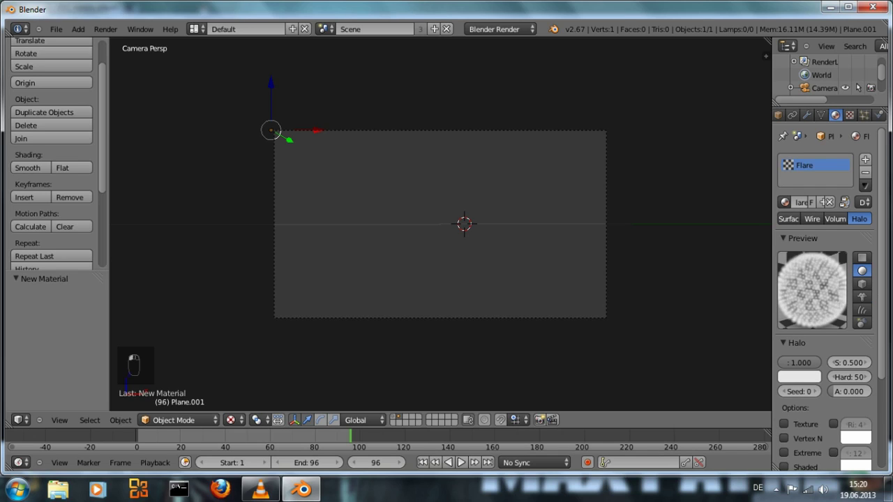
left_click(862, 284)
Snap the 3D cursor back to the scene center
left_click(765, 194)
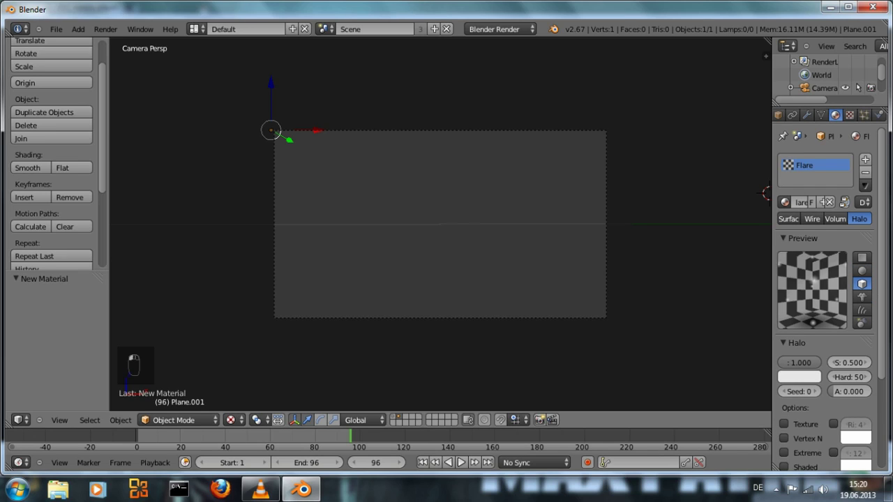
key("shift+s")
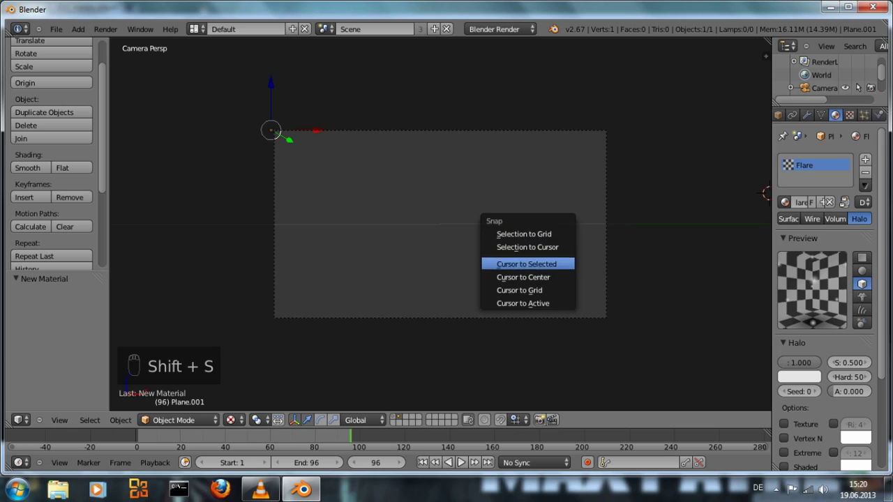
left_click(527, 277)
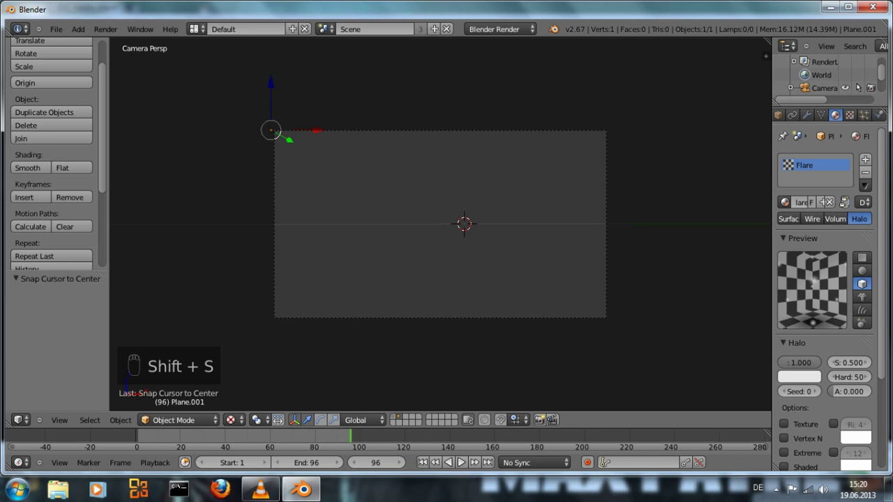
Set the Flare material's halo color to orange and its size to 4
left_click(799, 376)
left_click_drag(744, 276, 735, 294)
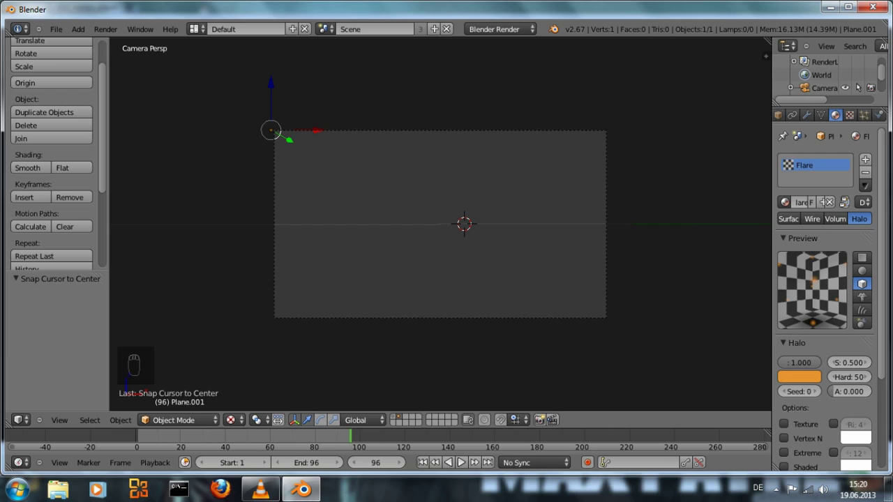
scroll(847, 341, "down", 1)
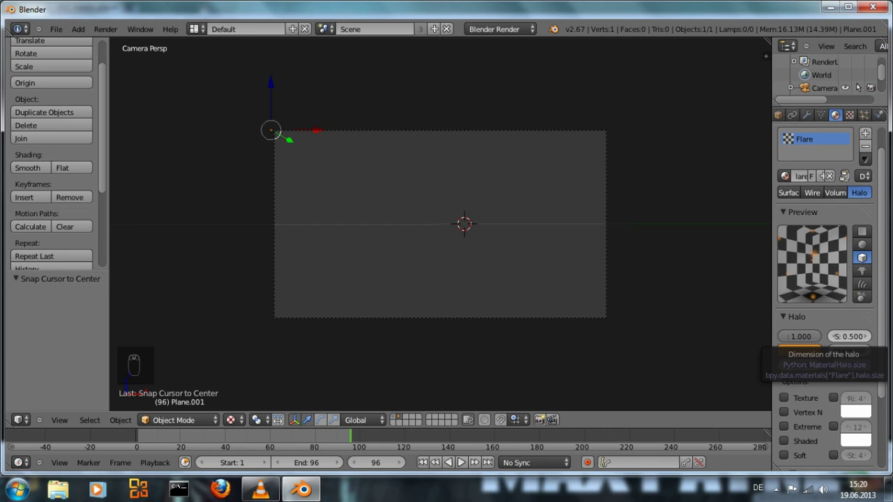
left_click_drag(771, 337, 714, 337)
left_click(834, 336)
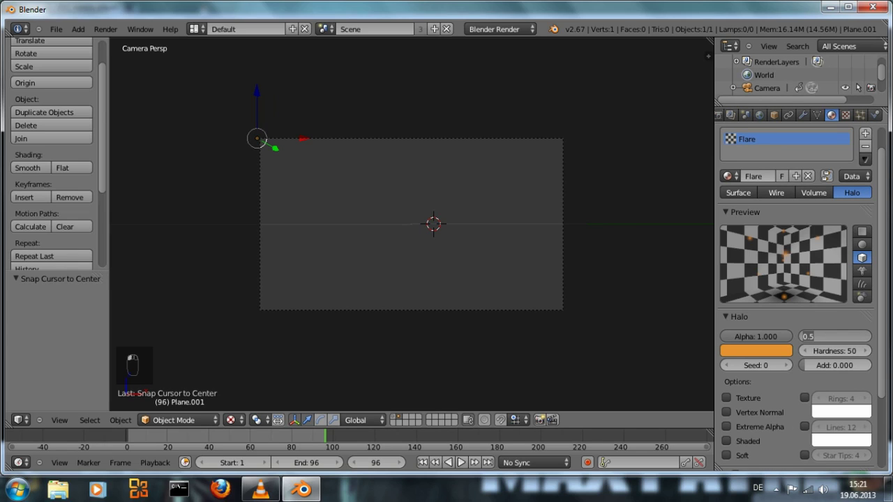
type("4")
key("Return")
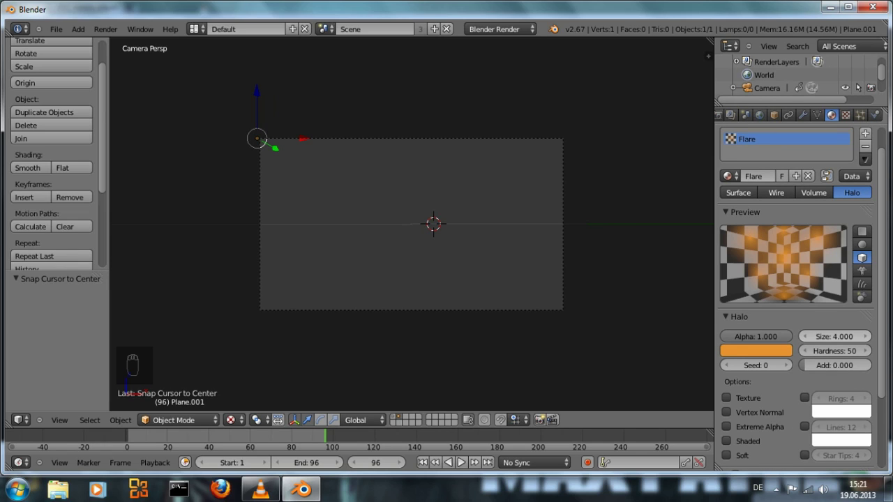
Try a halo hardness of 40 and set it back to 50
left_click(834, 351)
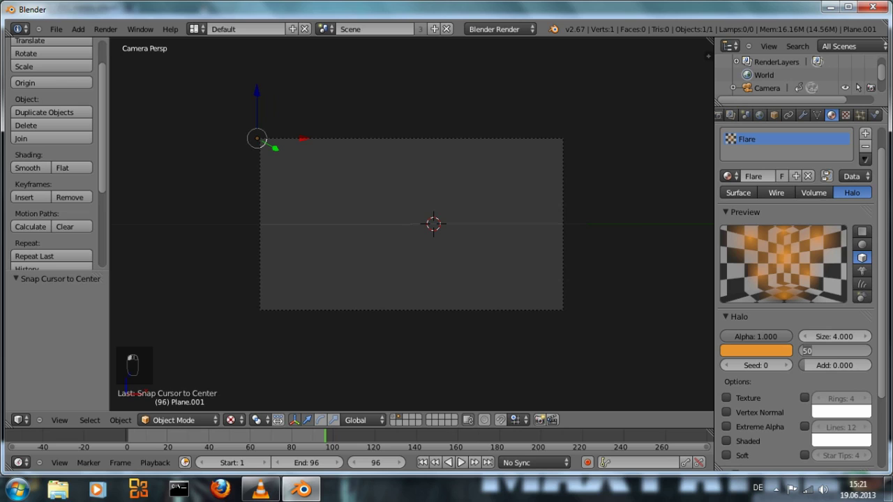
type("40")
key("Return")
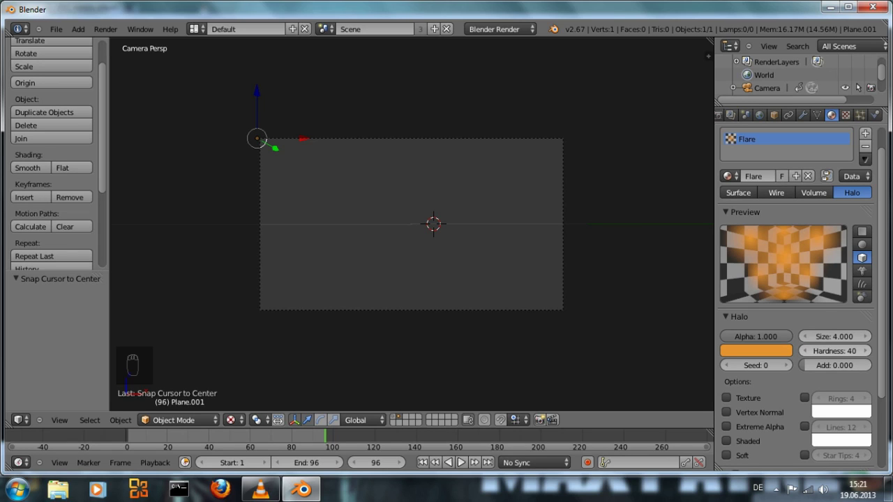
left_click(835, 351)
type("50")
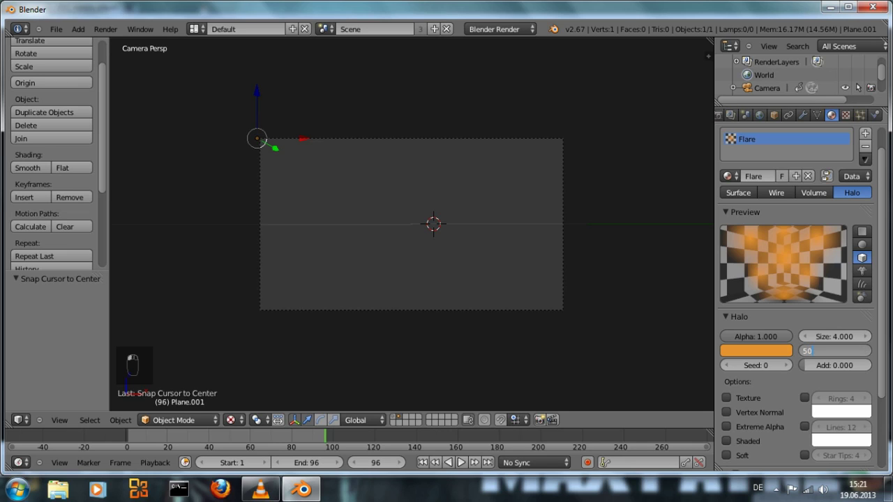
key("Return")
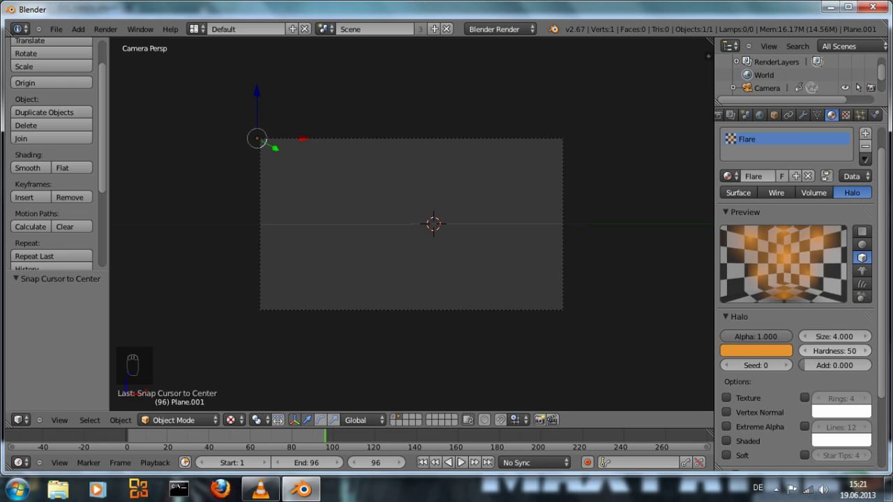
Enable Extreme Alpha, Soft and Flare for the halo material
left_click(726, 426)
left_click(726, 454)
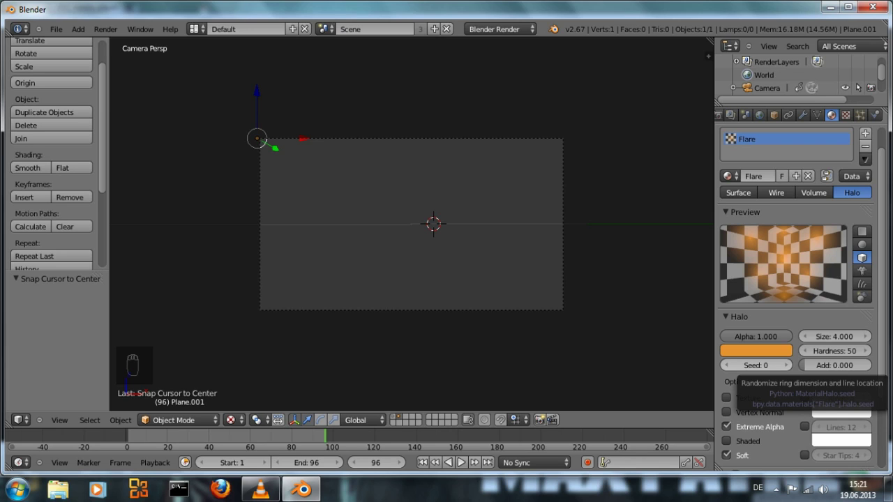
scroll(756, 364, "down", 5)
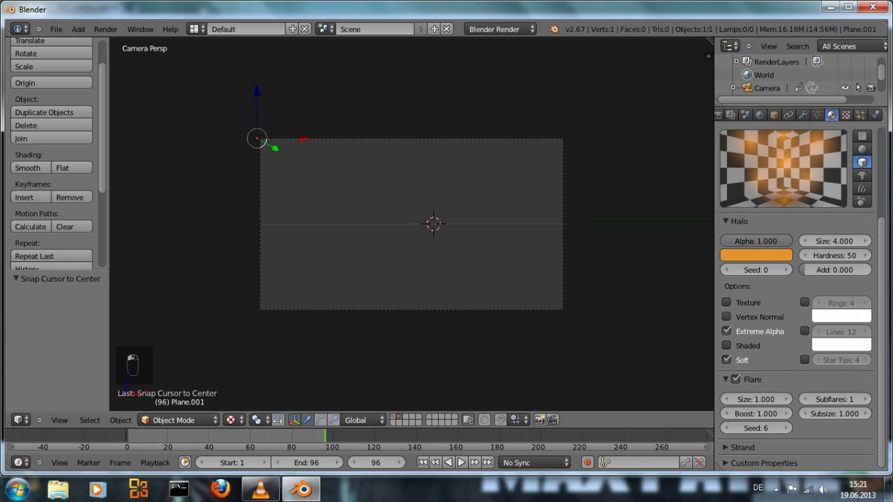
Set the halo flare's subflares to 15 and its seed to 31
left_click(834, 400)
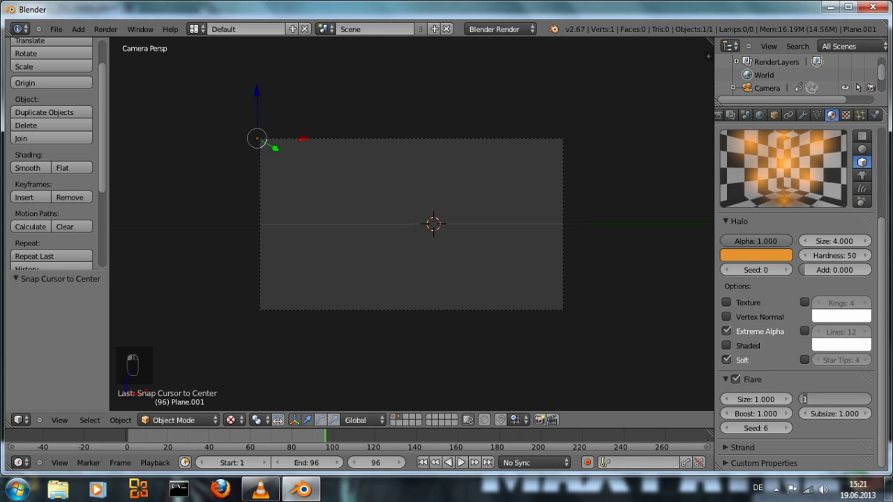
type("5")
key("Return")
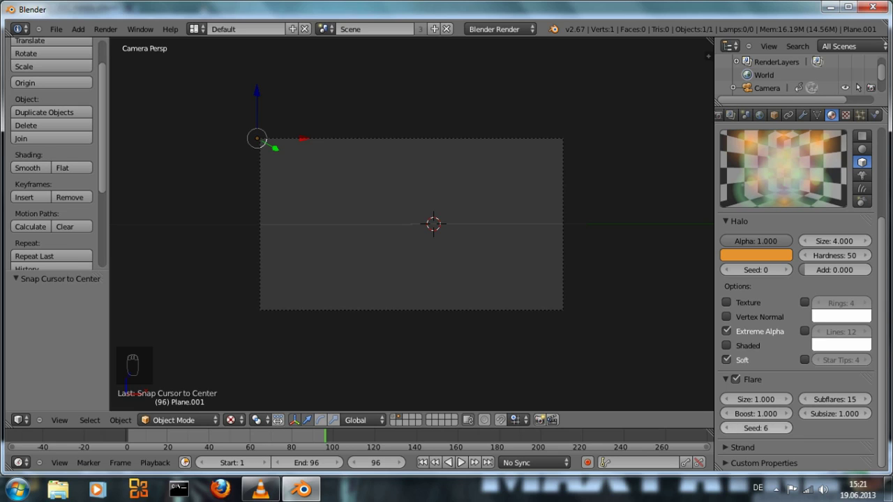
left_click(756, 428)
type("31")
key("Return")
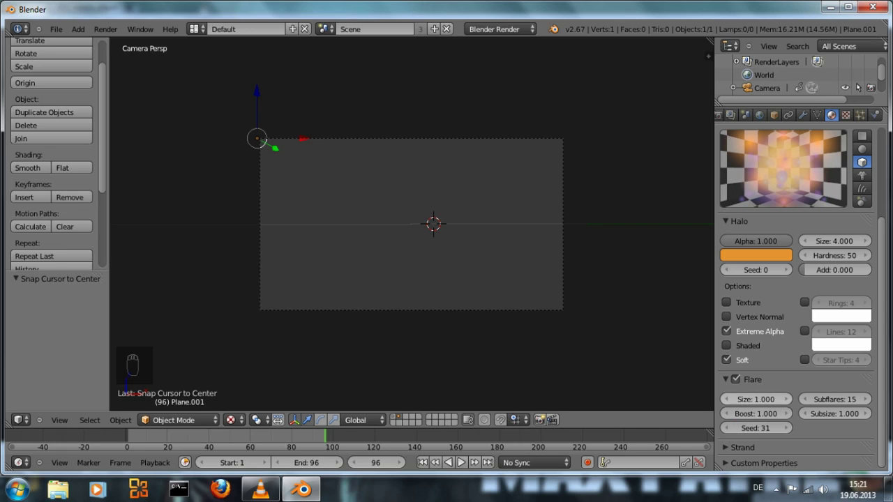
Set the flare's boost to 2 and its size to 2, and render the frame
left_click(756, 413)
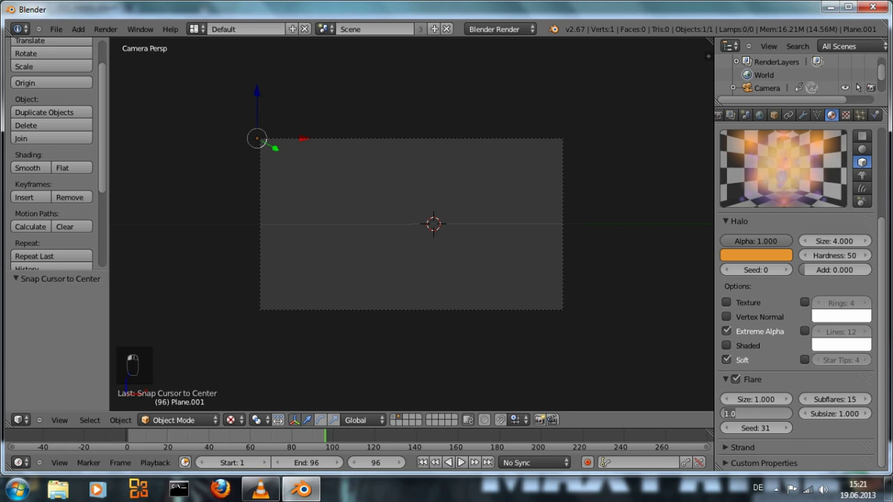
type("2")
key("Return")
left_click(756, 400)
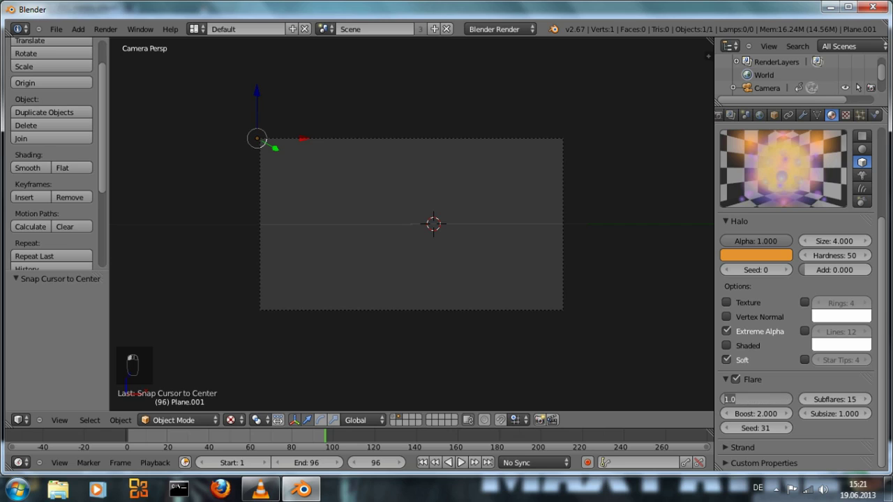
type("2")
key("Return")
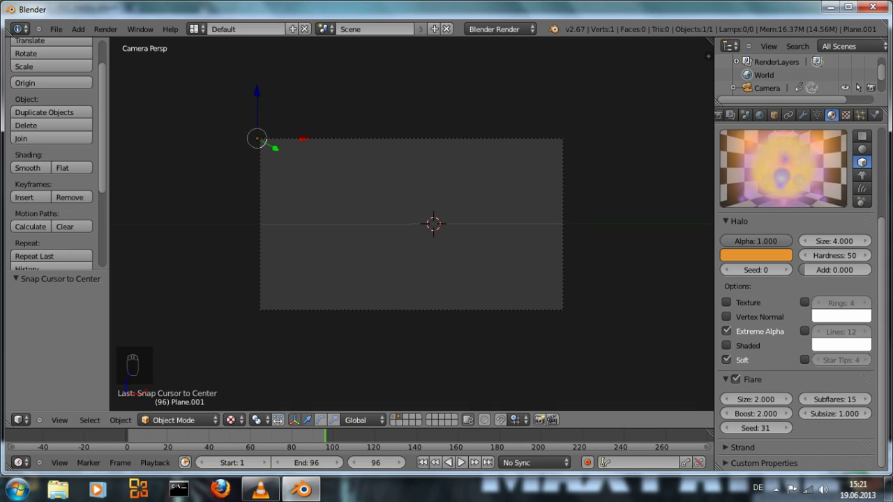
key("F12")
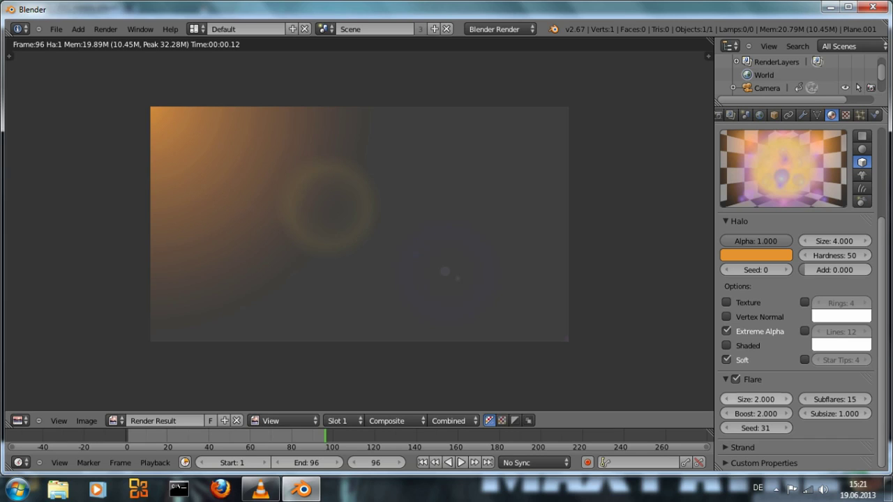
Try flare seeds 21 and 16 in test renders, set the seed back to 31 and render again
left_click(756, 428)
type("21")
key("Return")
key("F12")
left_click(756, 429)
type("16")
key("Return")
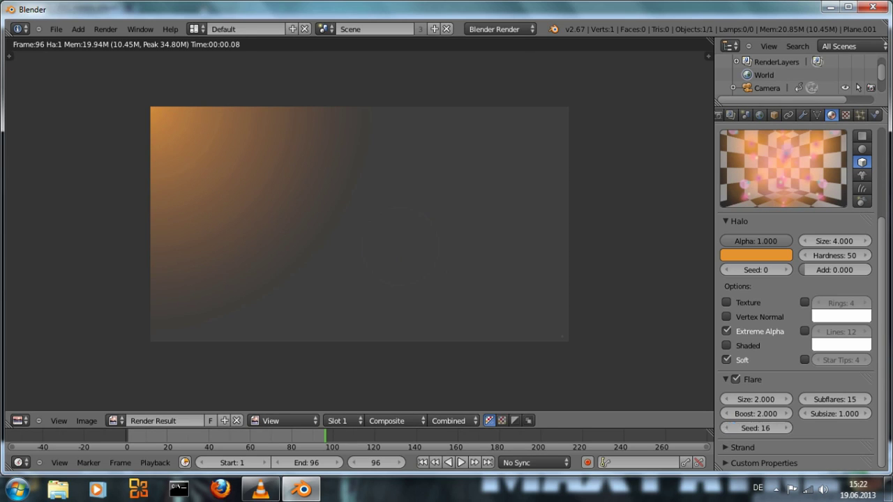
key("F12")
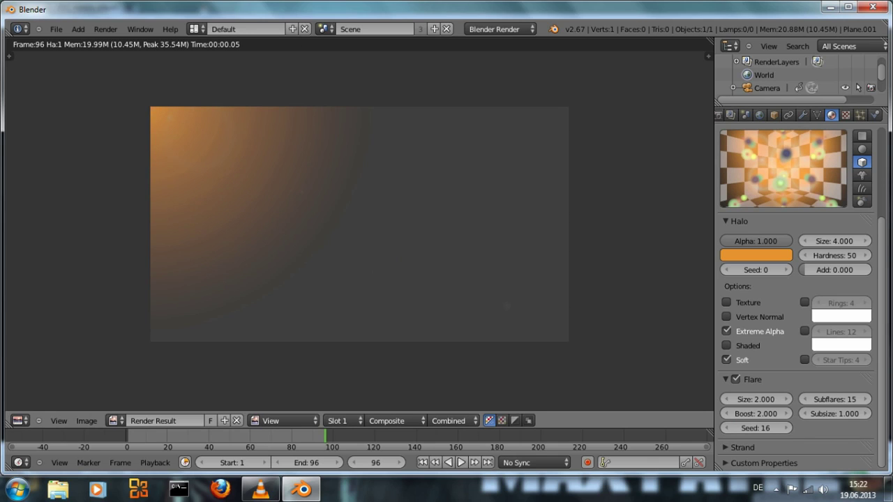
left_click(756, 428)
type("31")
key("Return")
key("F12")
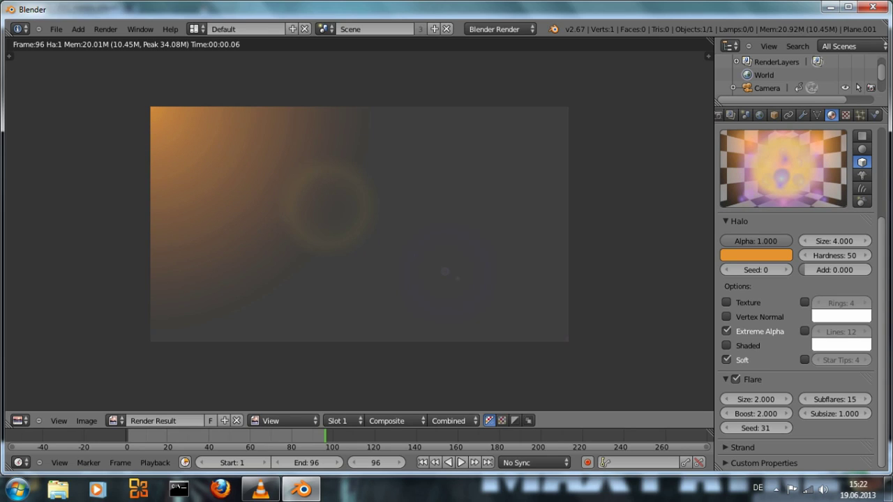
Set the world's horizon color to black, render the frame and return to the 3D view
scroll(802, 115, "up", 3)
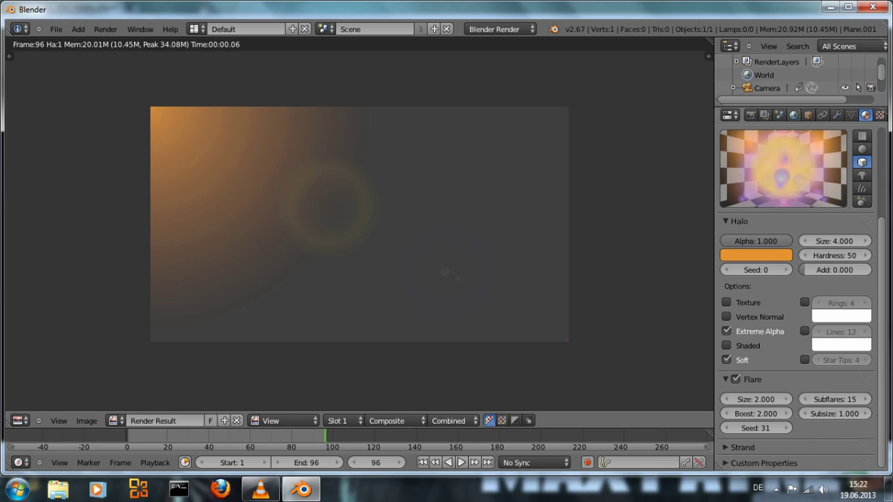
left_click(793, 115)
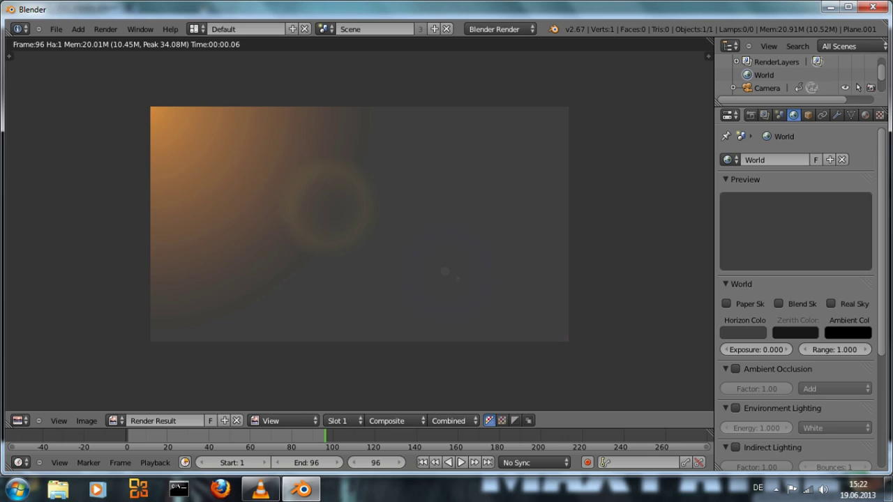
left_click(743, 333)
left_click_drag(755, 240, 755, 254)
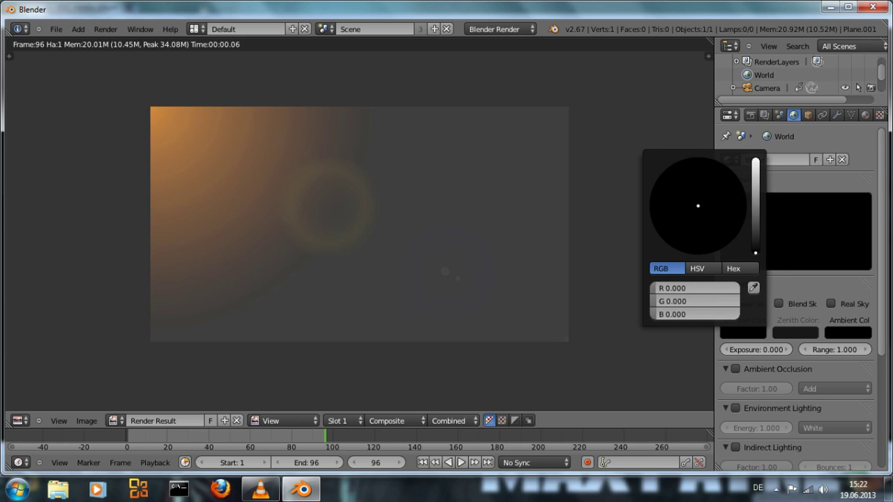
key("F12")
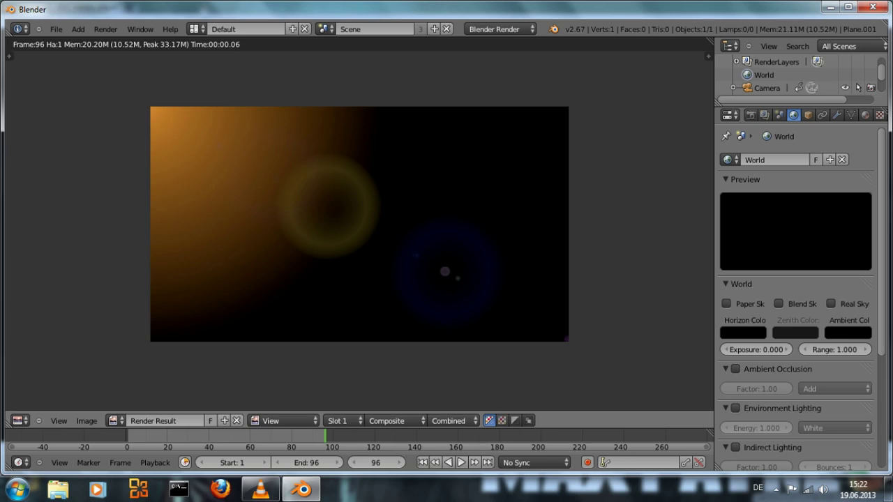
key("Escape")
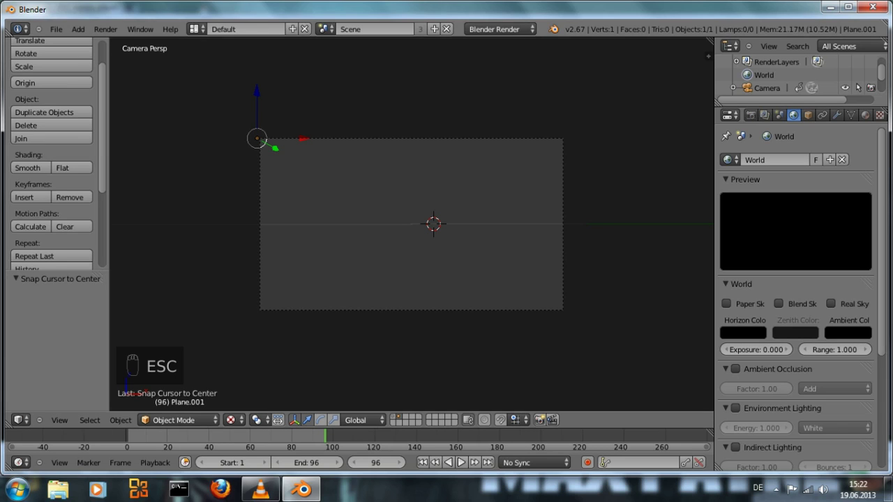
Switch to the Compositing screen layout and spread the Render Layers and Composite nodes apart
left_click(195, 29)
left_click(212, 76)
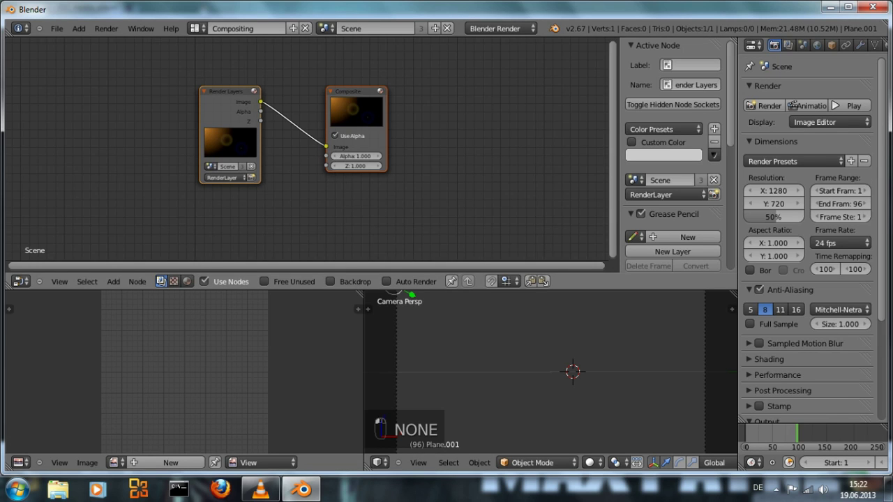
left_click_drag(228, 92, 180, 77)
left_click_drag(354, 92, 440, 94)
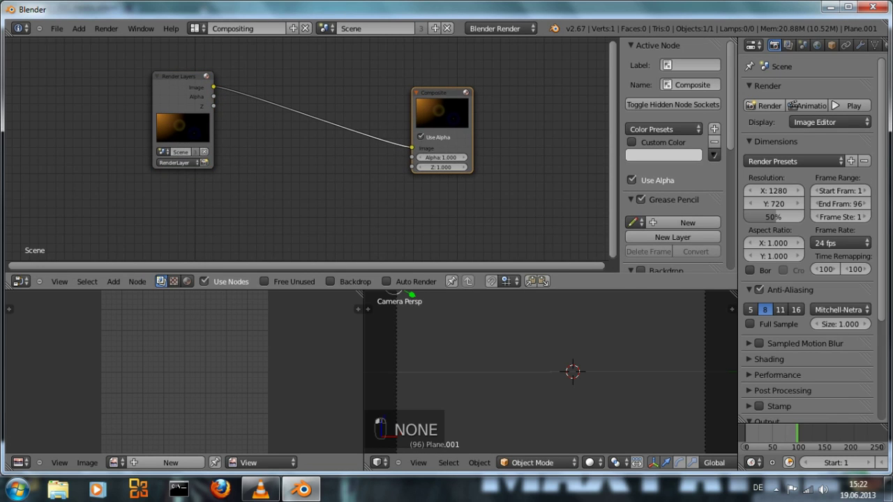
key("ctrl+Up")
left_click_drag(224, 150, 190, 113)
left_click(186, 221)
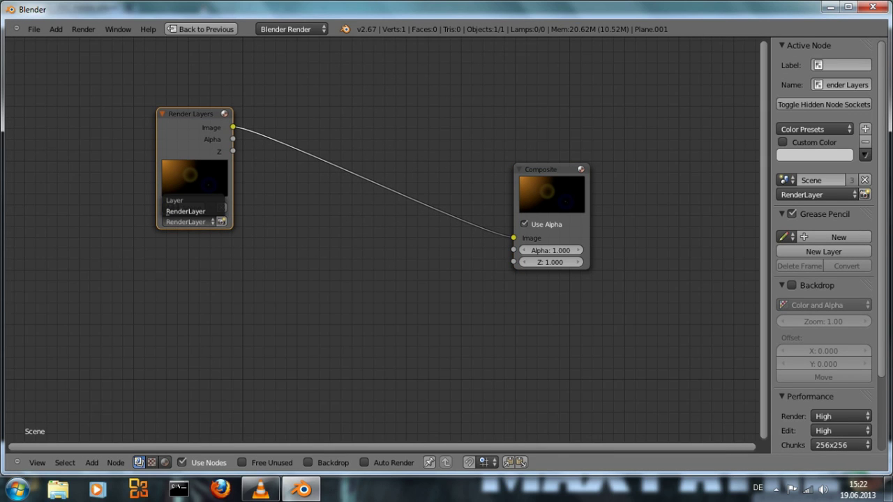
left_click(183, 211)
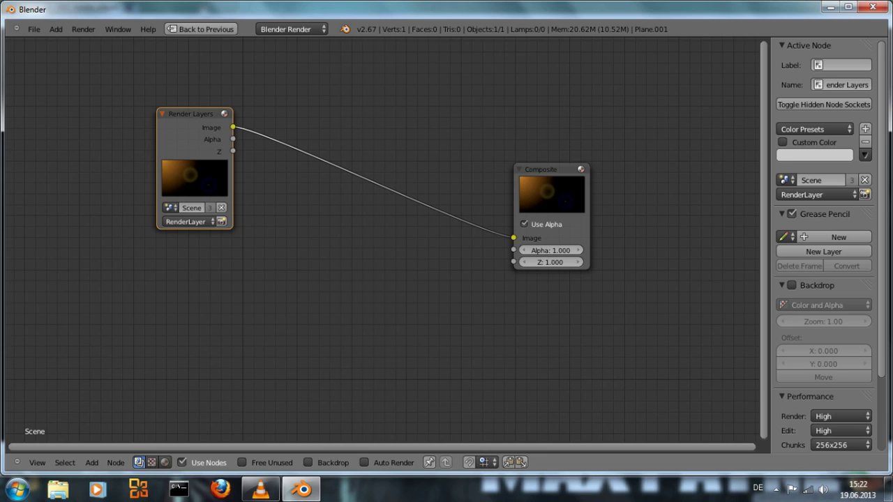
key("ctrl+Down")
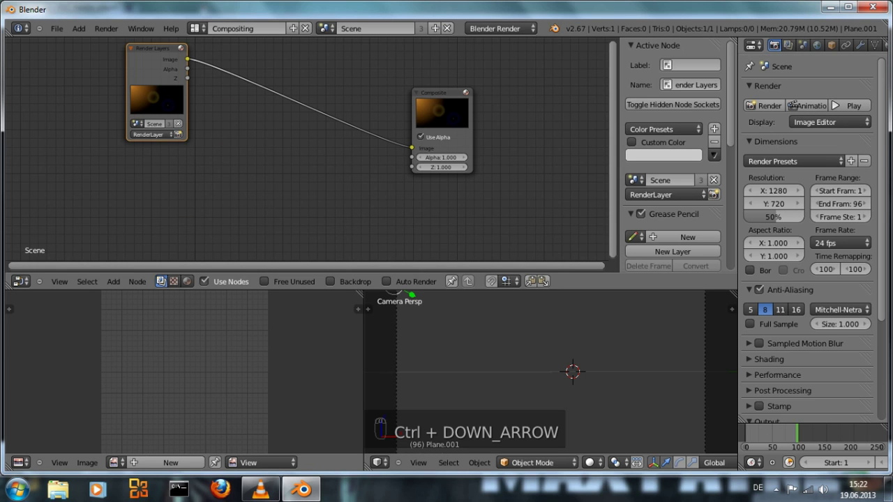
Rename the existing render layer to Image and restrict it to scene layer 1
left_click(788, 46)
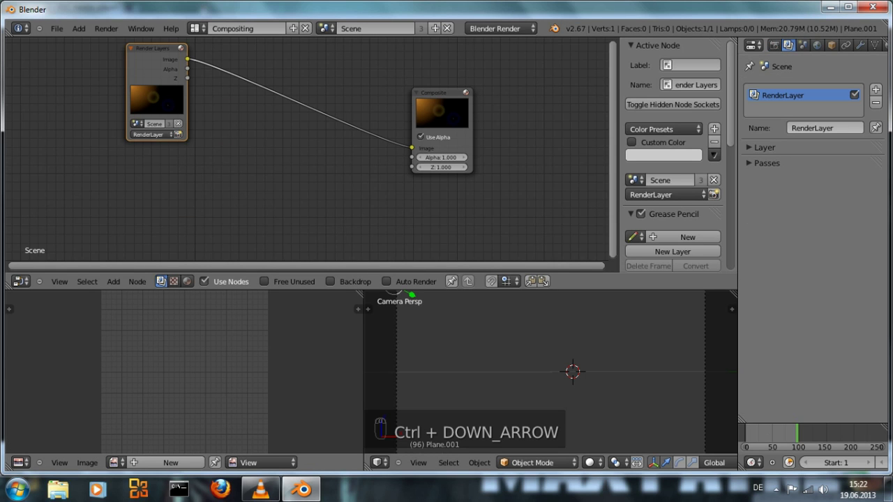
left_click(825, 128)
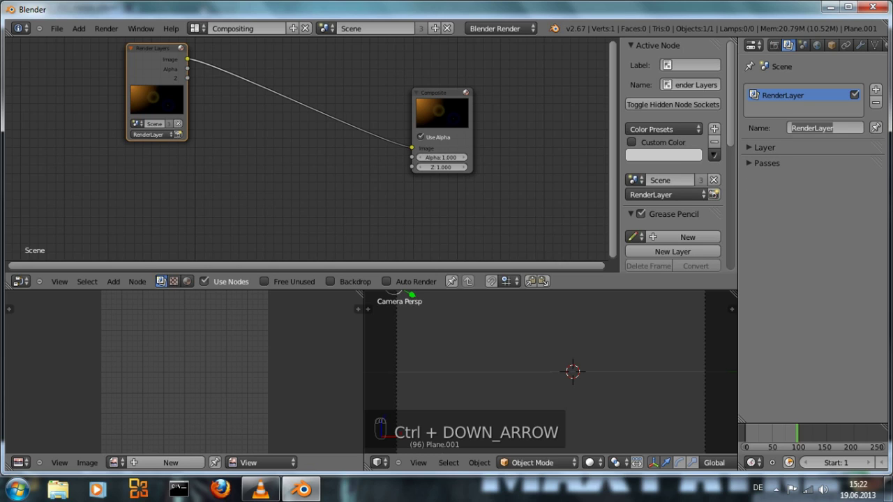
type("Image")
key("Return")
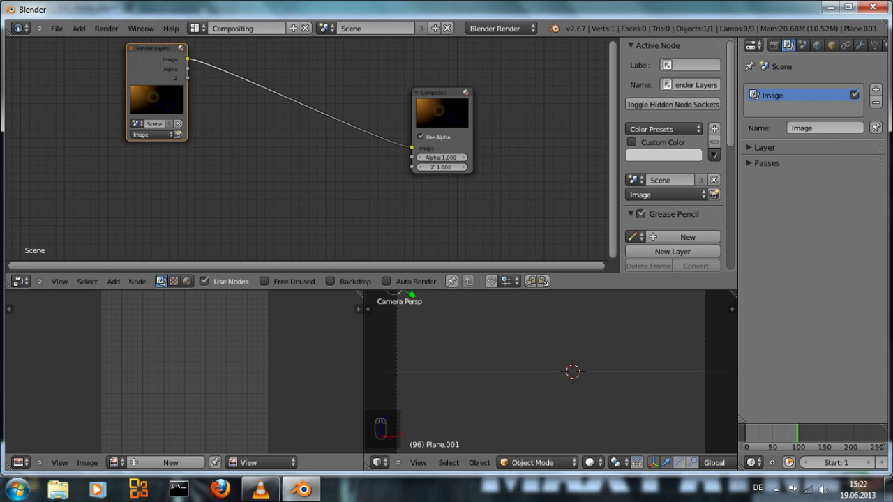
left_click(764, 148)
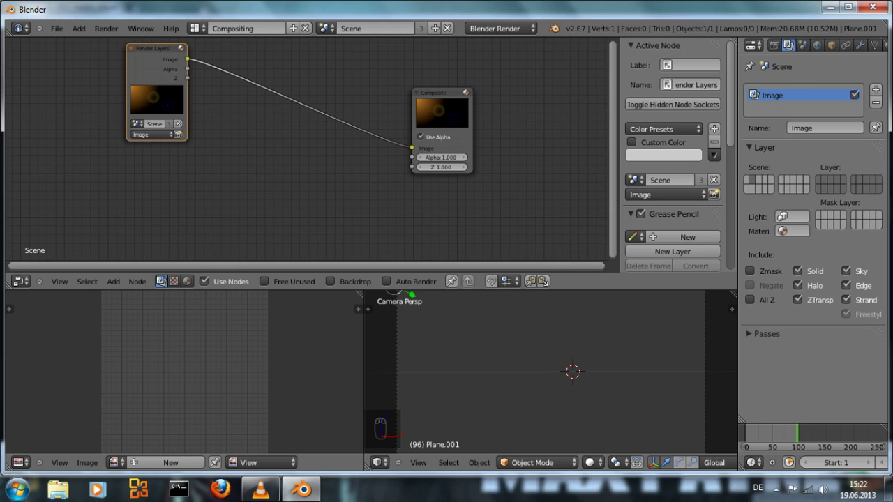
left_click(818, 180)
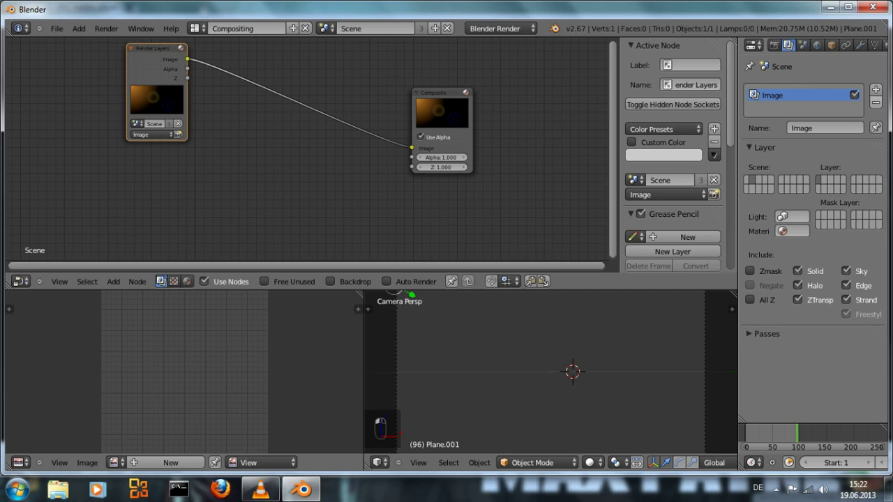
Add a second render layer named Flare and restrict it to scene layer 2
left_click(875, 90)
left_click(824, 128)
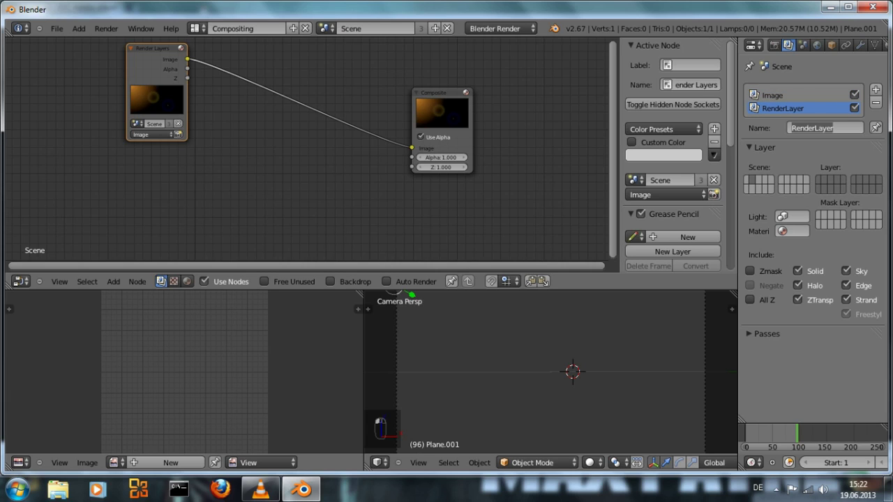
type("Flare")
key("Return")
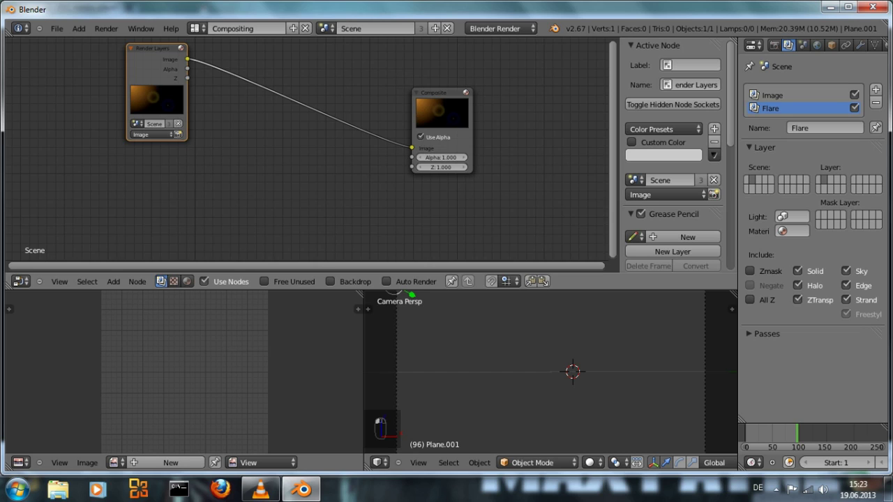
Add a second Render Layers node using the Flare layer and place it below the first one
key("shift+a")
mouse_move(289, 193)
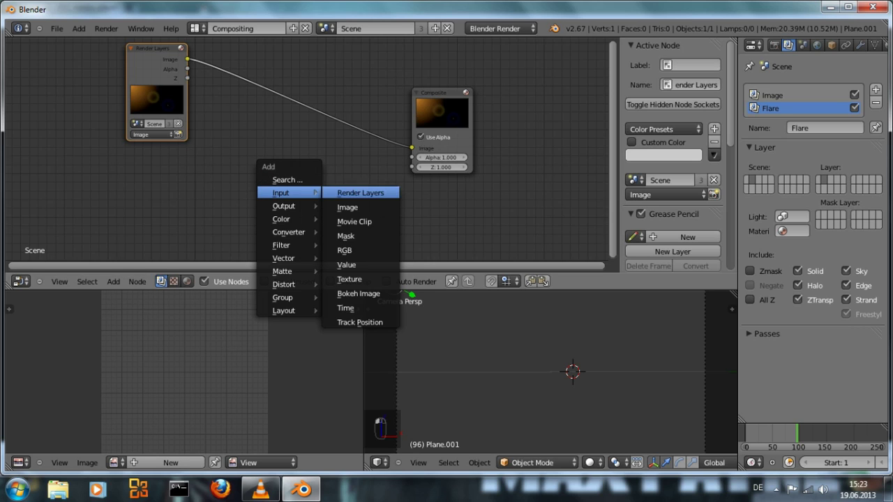
left_click(361, 193)
left_click(258, 183)
left_click(253, 237)
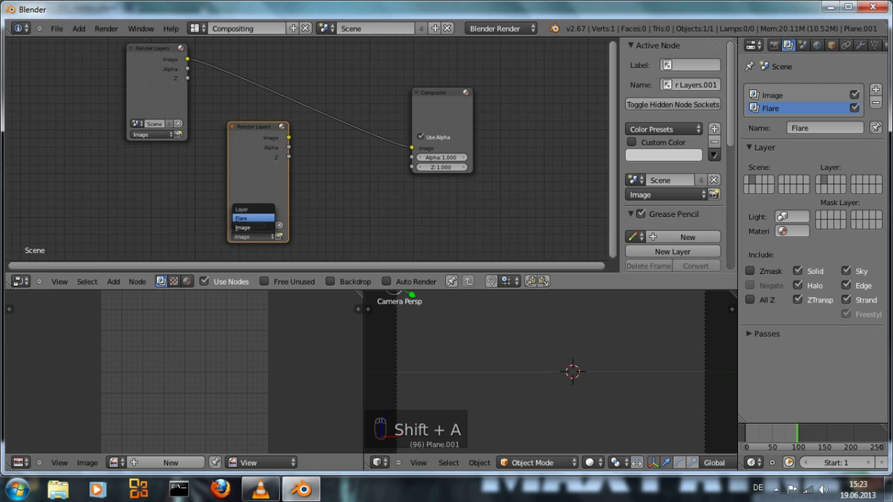
left_click(253, 218)
key("ctrl+Up")
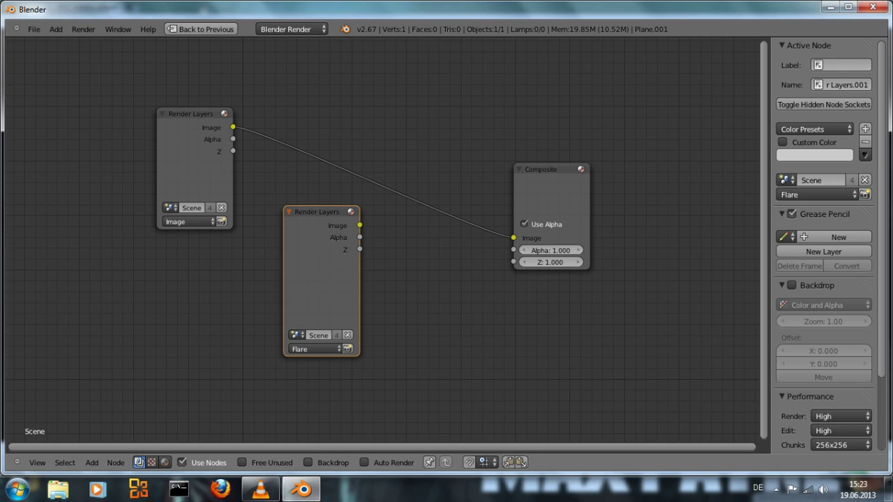
left_click_drag(317, 268, 187, 308)
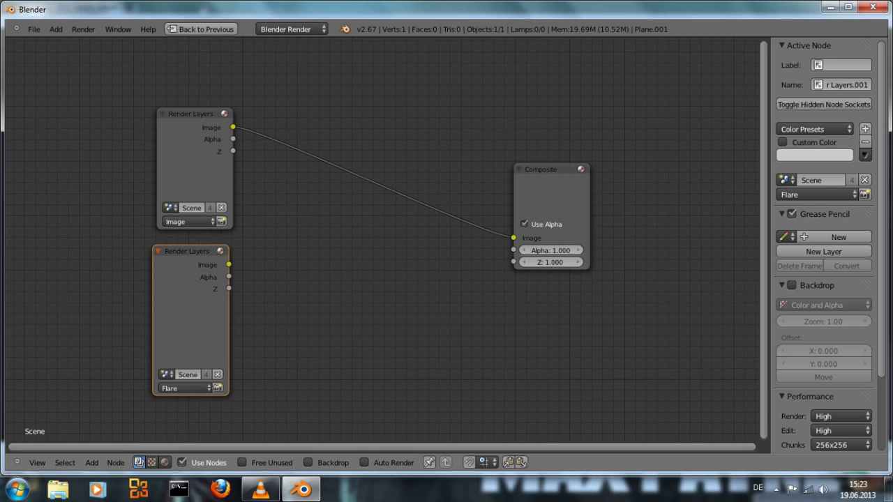
Insert a Mix node in Screen mode before the Composite node and link the Flare layer's image to its second image input
key("shift+a")
mouse_move(329, 273)
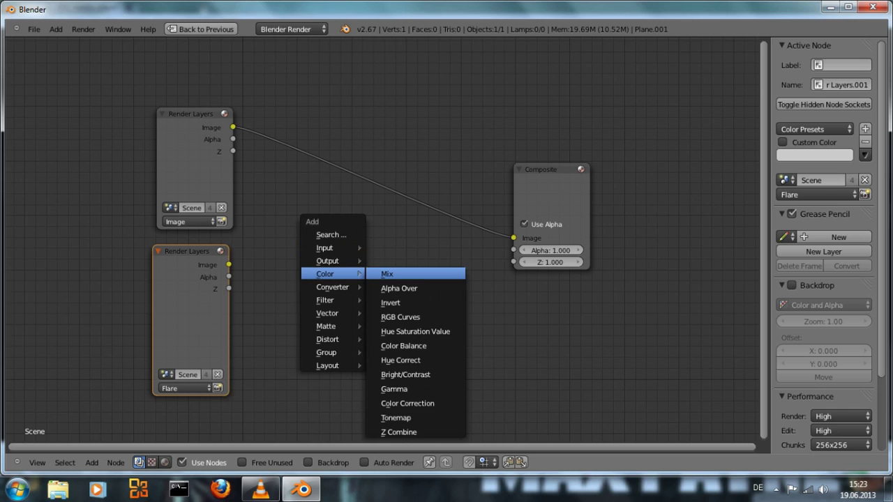
left_click(390, 272)
left_click(351, 137)
left_click(378, 238)
left_click(379, 249)
left_click(379, 238)
left_click(367, 297)
left_click_drag(229, 265, 348, 287)
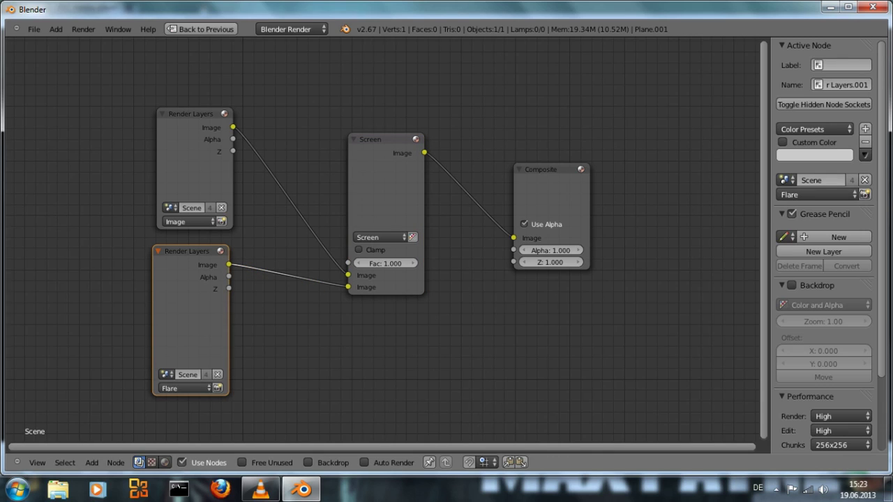
Enable the compositor backdrop, render the frame and return to the node setup
left_click(308, 462)
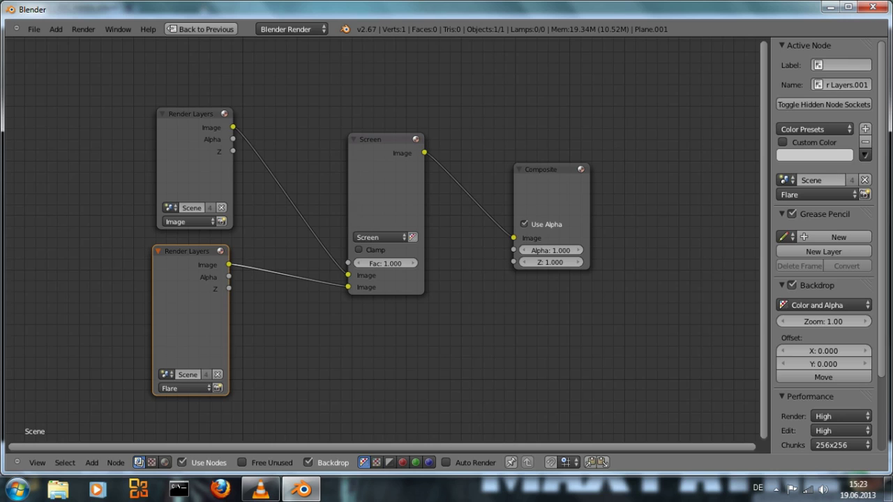
key("F12")
key("Escape")
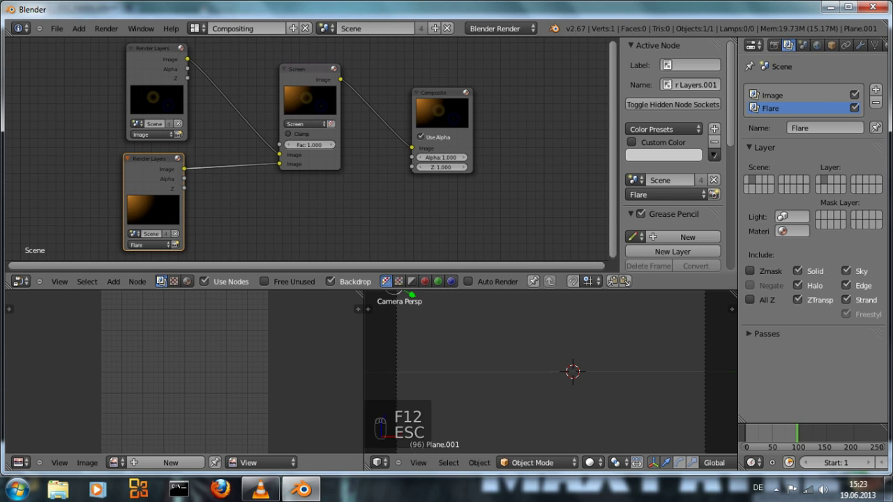
Make scene layer 1 visible together with layer 2, render the frame, inspect the result full screen and return to the node setup
left_click(747, 180, "shift")
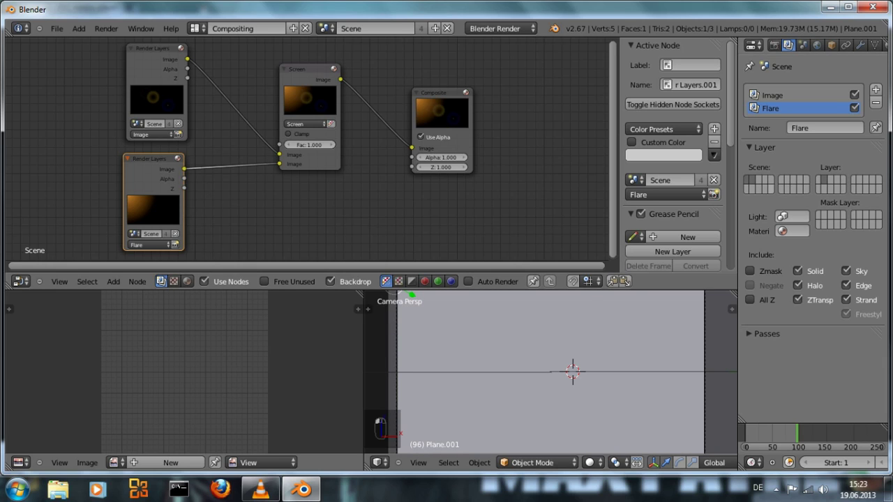
key("F12")
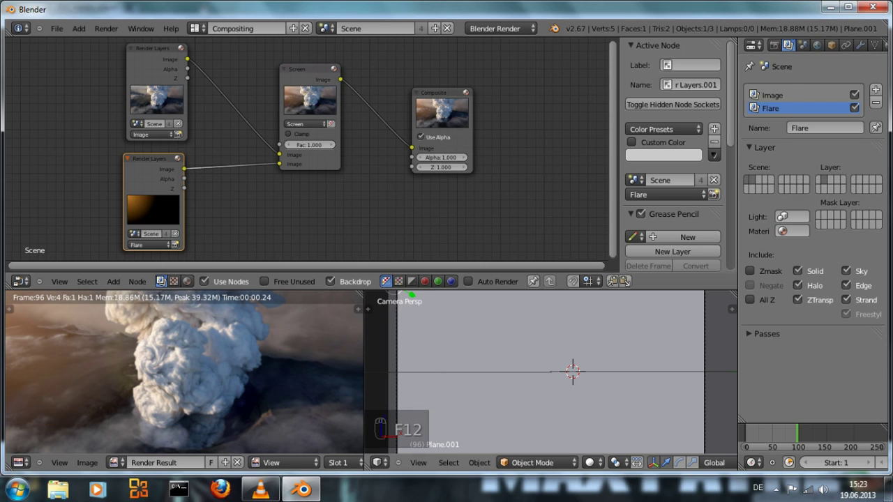
key("ctrl+Up")
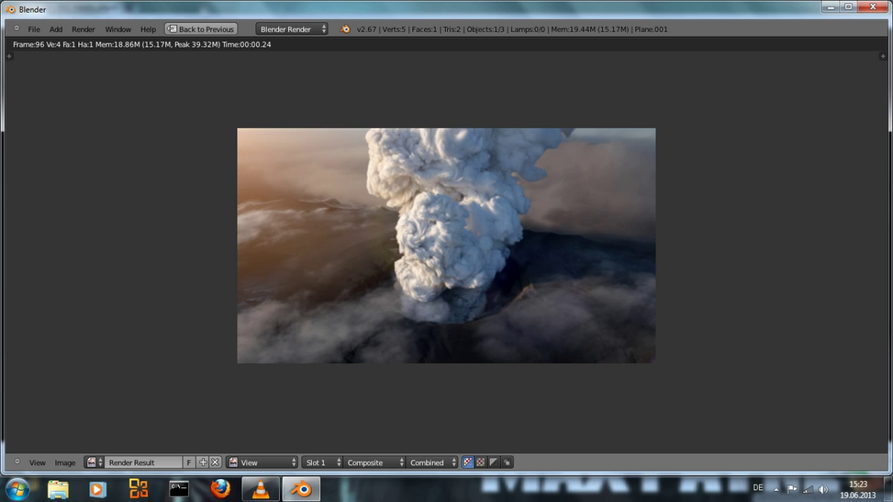
key("Escape")
key("ctrl+Down")
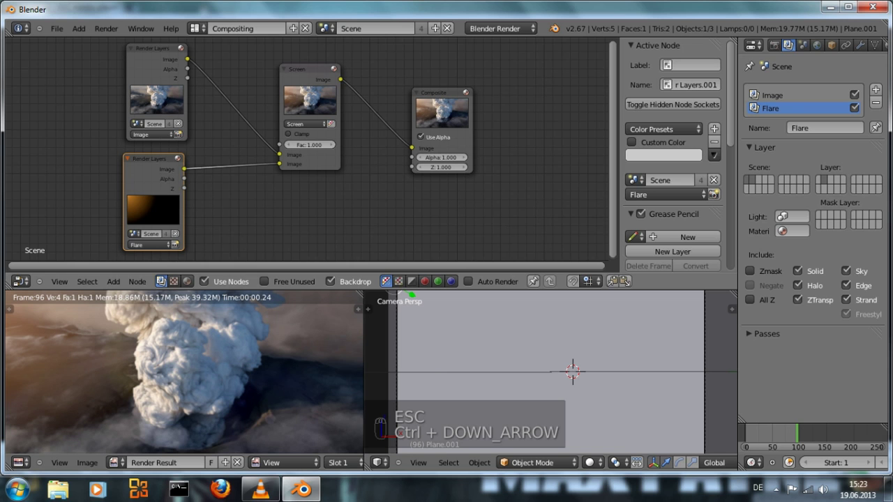
Switch to the Default screen layout and view the image plane and camera at an angle in the 3D view
left_click(198, 29)
left_click(198, 29)
left_click(197, 29)
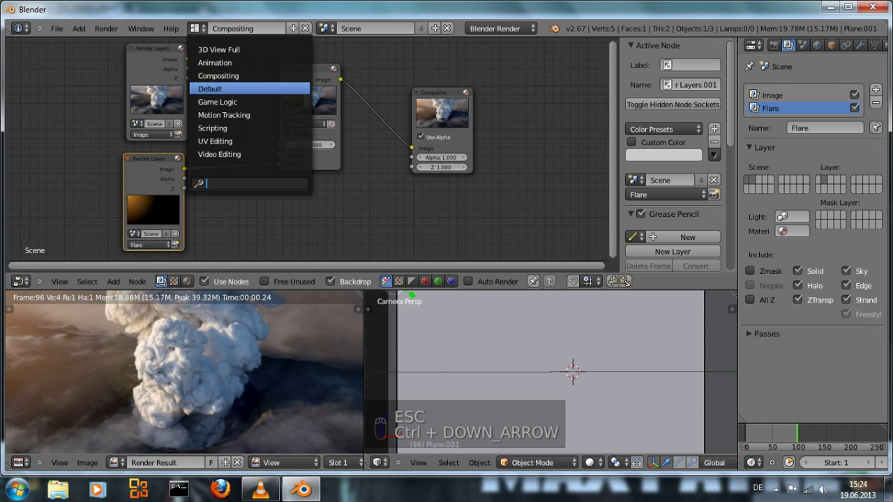
left_click(210, 88)
middle_click_drag(419, 244, 481, 230)
scroll(411, 223, "down", 5)
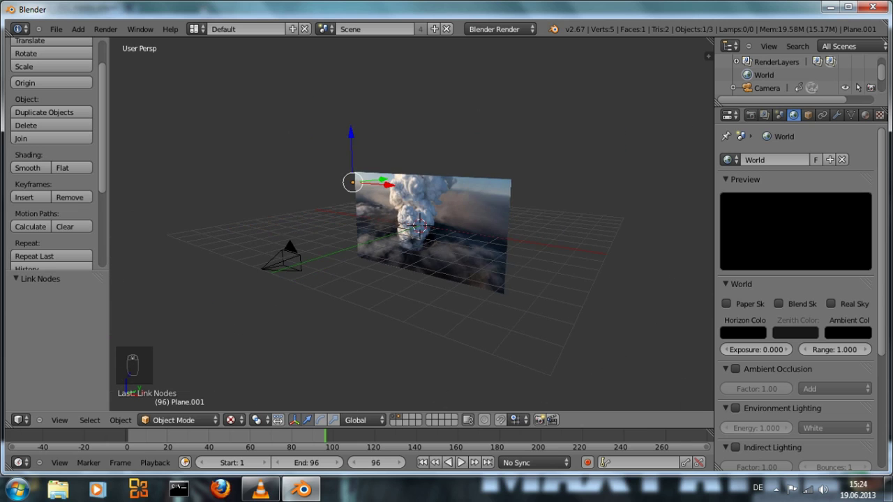
Switch to an empty scene layer and add a cube mesh at the origin
scroll(419, 230, "up", 2)
left_click(400, 417)
middle_click_drag(432, 265, 390, 287)
key("shift+a")
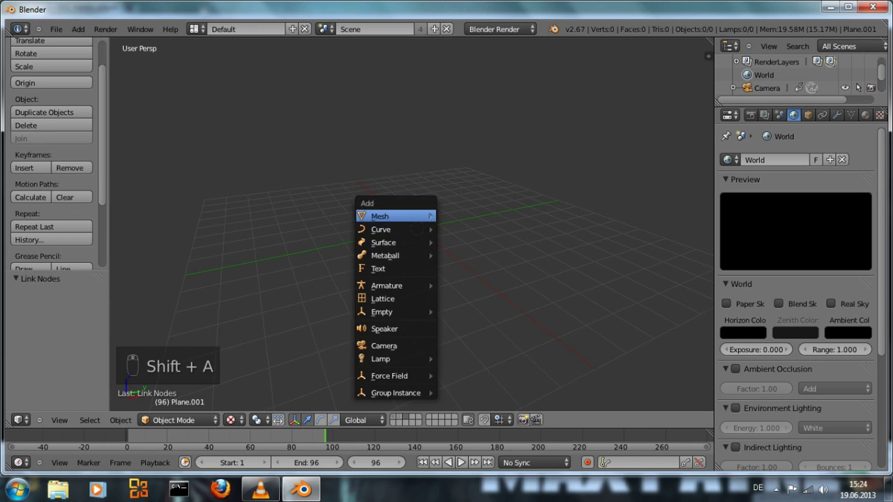
mouse_move(380, 216)
left_click(460, 229)
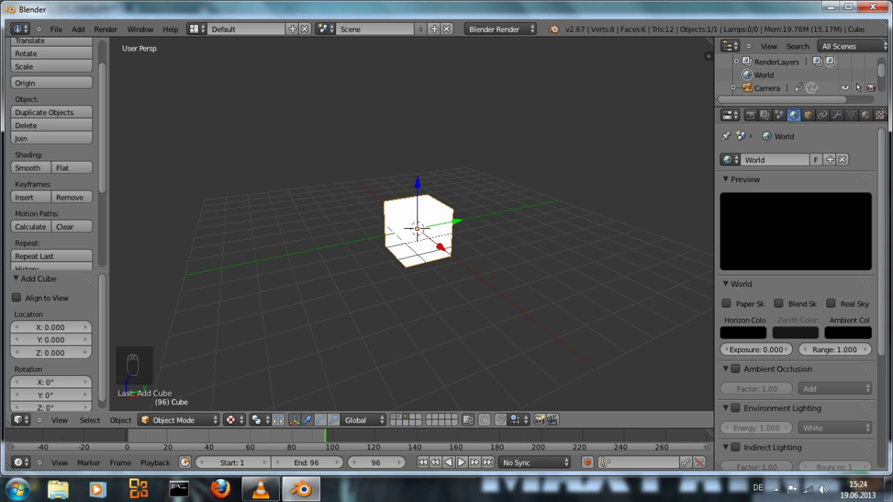
Display the scene in wireframe, move the cube about -3.48 units along Y, and show scene layer 1 as well
key("z")
key("g")
key("y")
key("Return")
left_click(393, 417, "shift")
In the orthographic right view, stretch the cube along Y by about 3.28 to span from the camera to the image plane
key("KP_3")
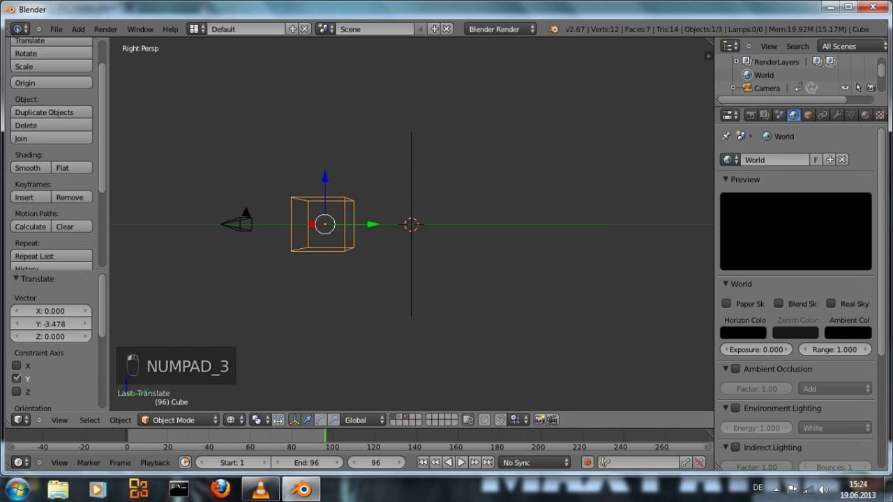
key("KP_5")
middle_click_drag(411, 231, 473, 223, "shift")
key("s")
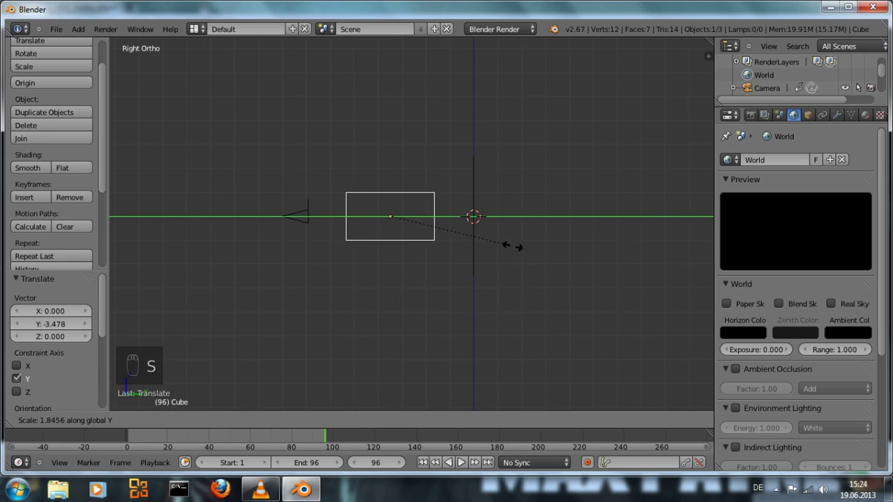
left_click(608, 264)
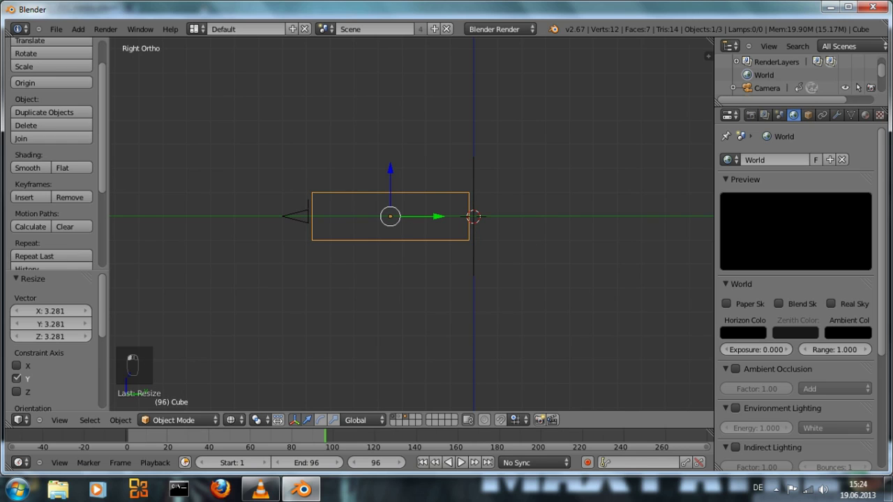
From the camera view, scale the cube along Z by about 2.28 to extend past the frame's height
key("KP_0")
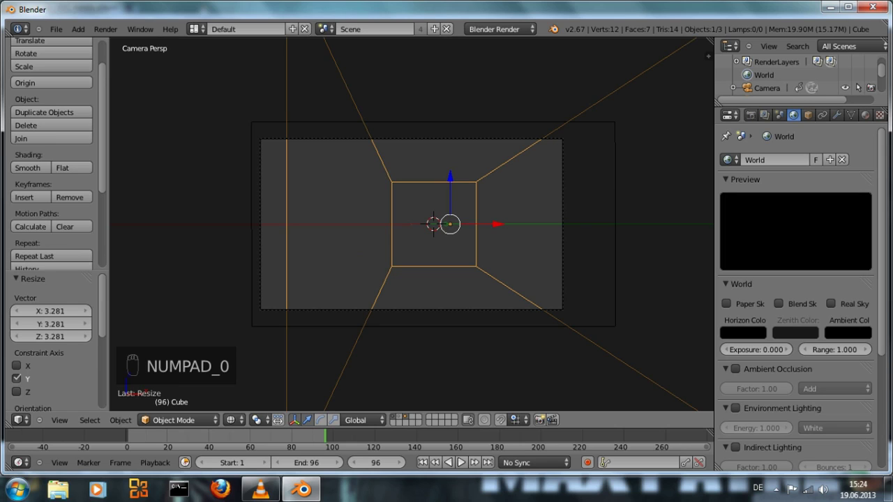
key("s")
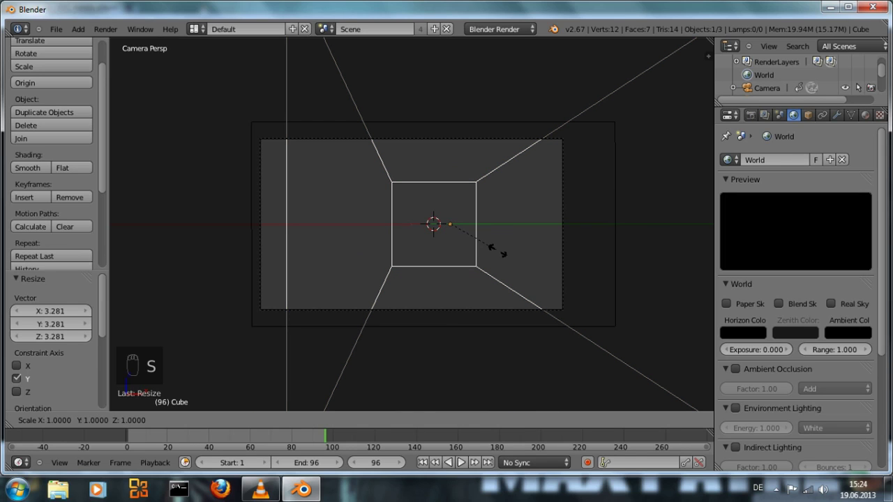
key("z")
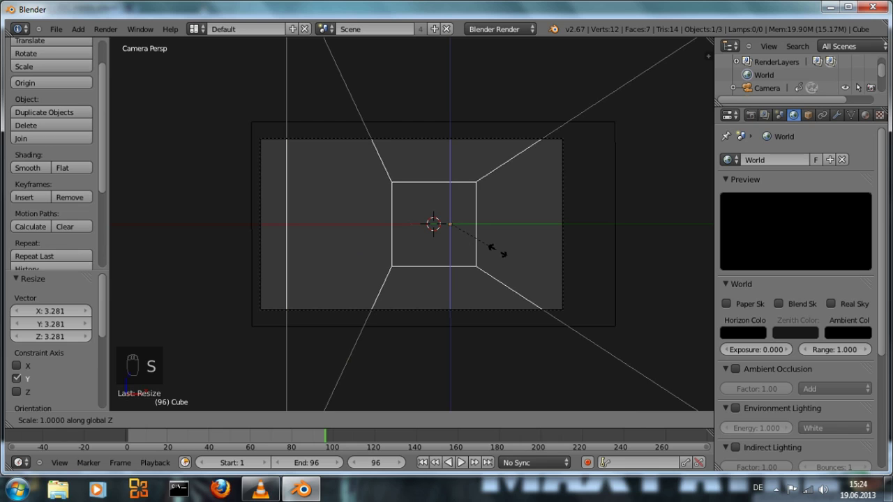
left_click(556, 296)
Scale the cube along X by about 3.21 and again by about 1.46 to extend past the frame's width
key("s")
key("x")
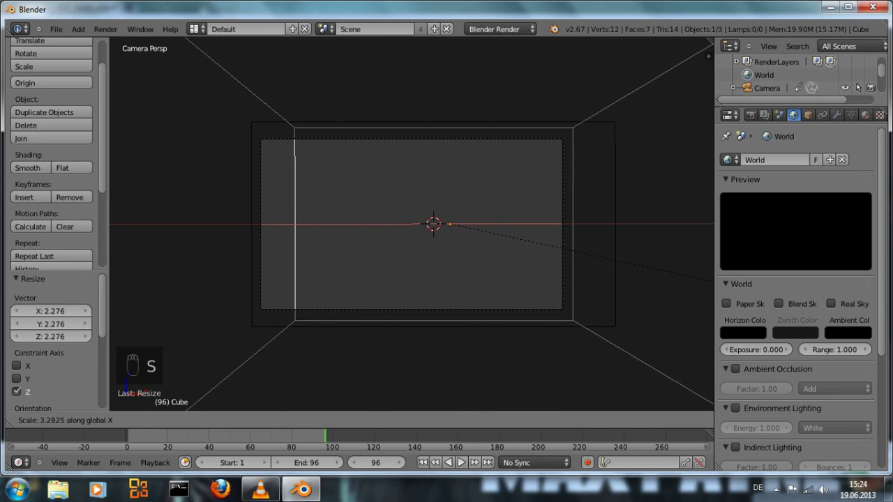
left_click(859, 292)
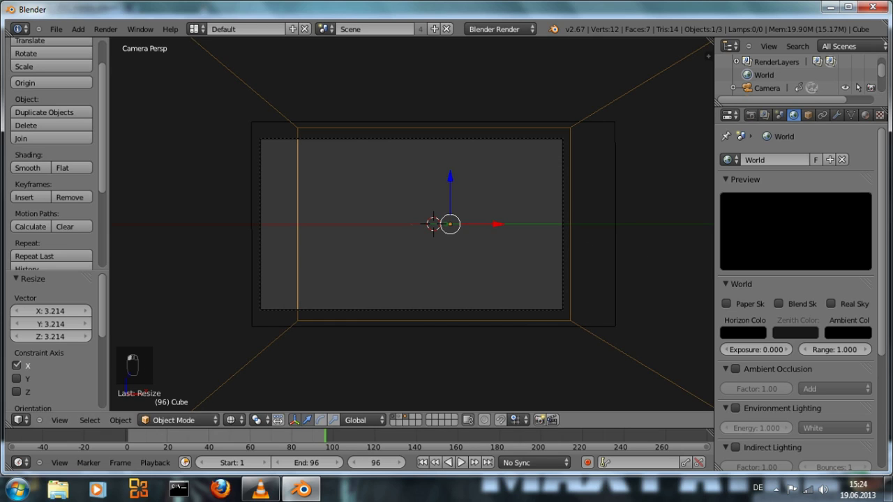
key("s")
key("x")
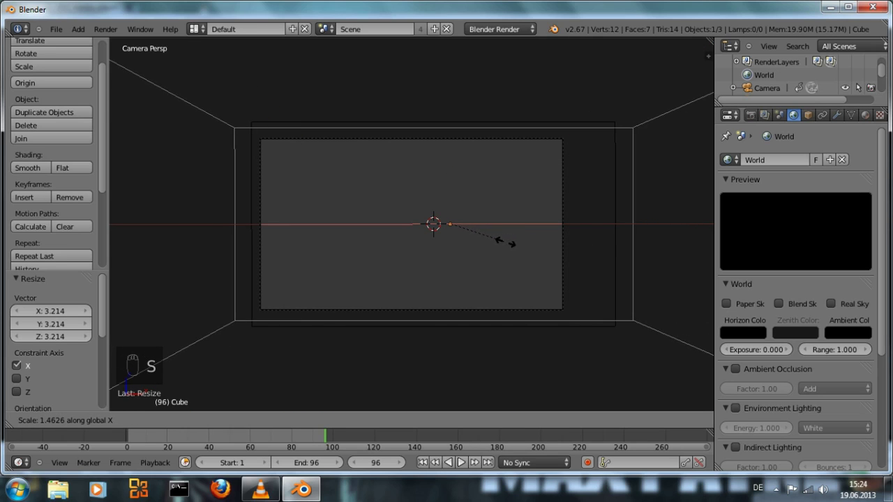
left_click(502, 241)
Add a particle system to the cube and set its particle number to 100
middle_click_drag(502, 241, 407, 262)
scroll(408, 260, "down", 3)
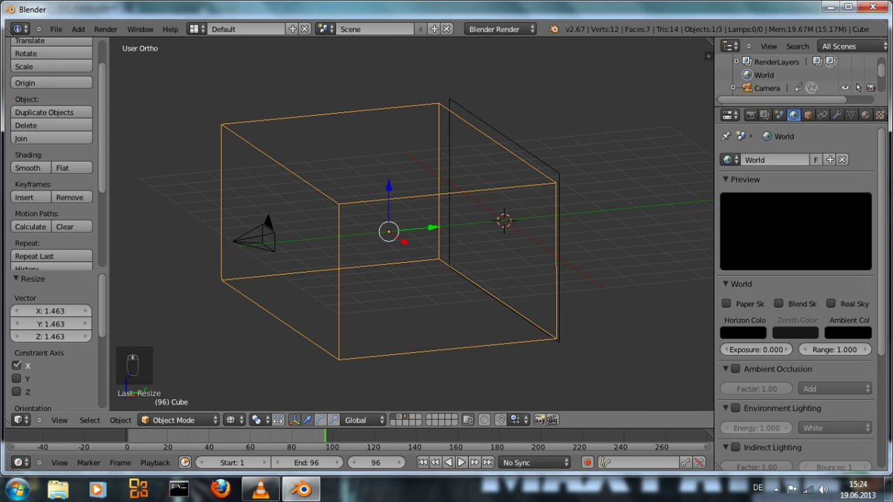
middle_click_drag(832, 115, 800, 115)
left_click(859, 115)
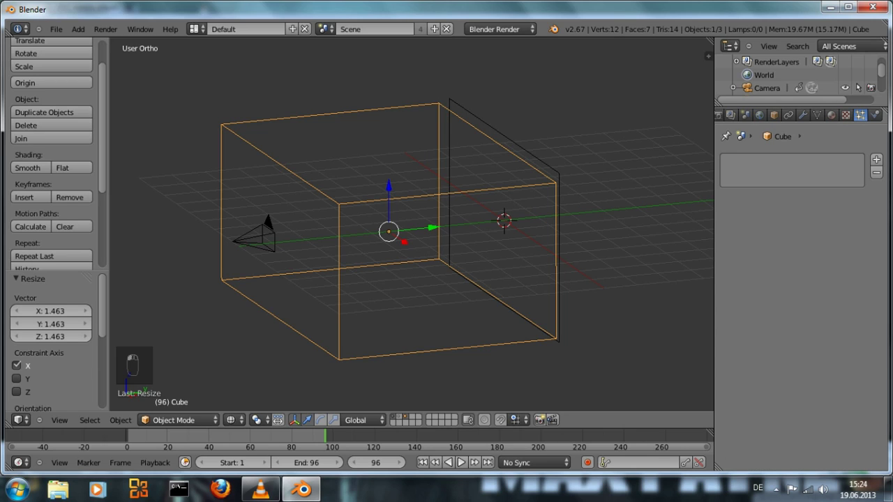
left_click(876, 159)
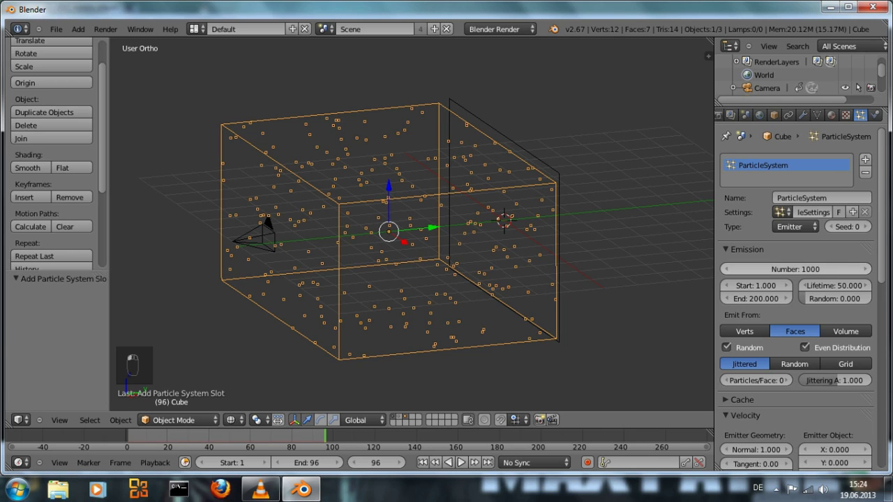
left_click(796, 270)
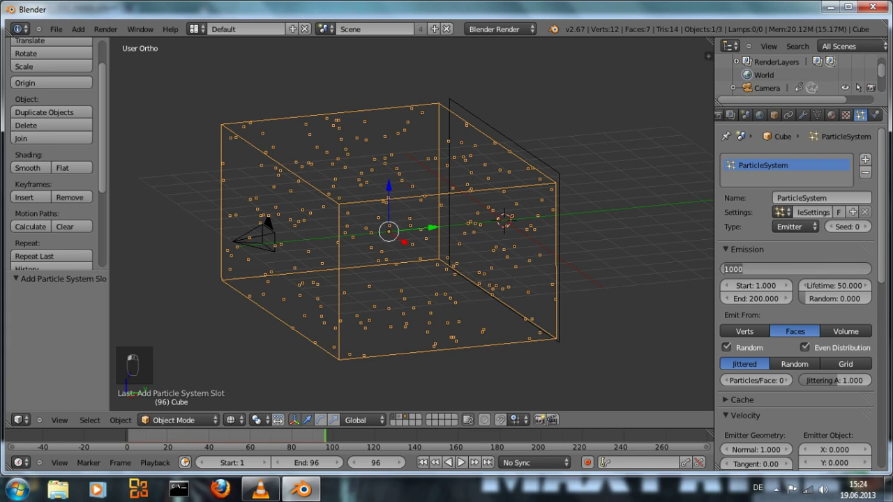
type("100")
key("Return")
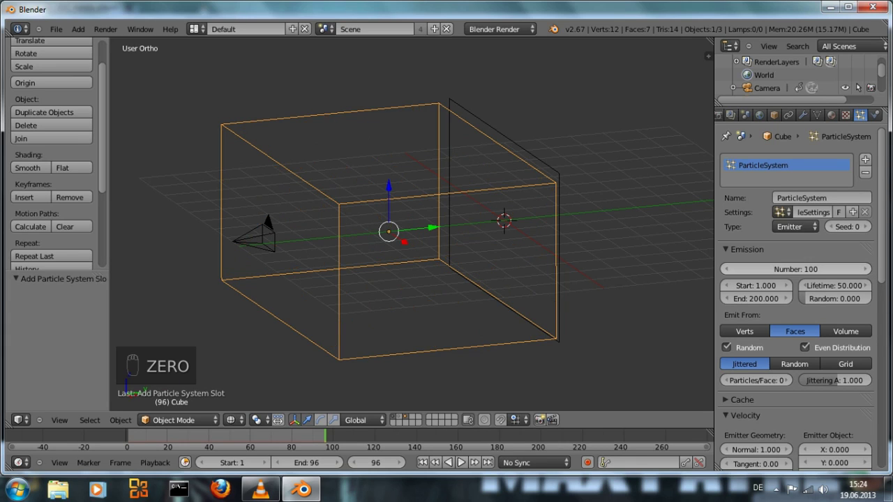
Play the animation to preview the particle emission, stop it and return to frame 1
left_click(757, 286)
key("Return")
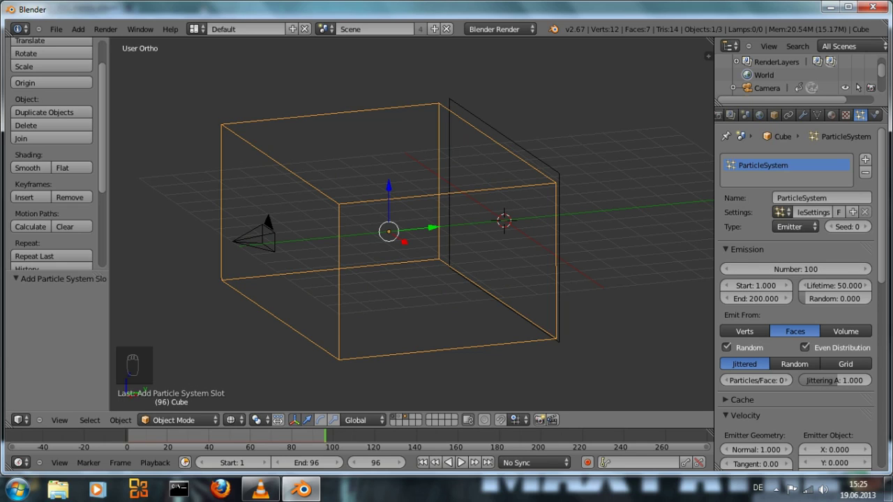
key("alt+a")
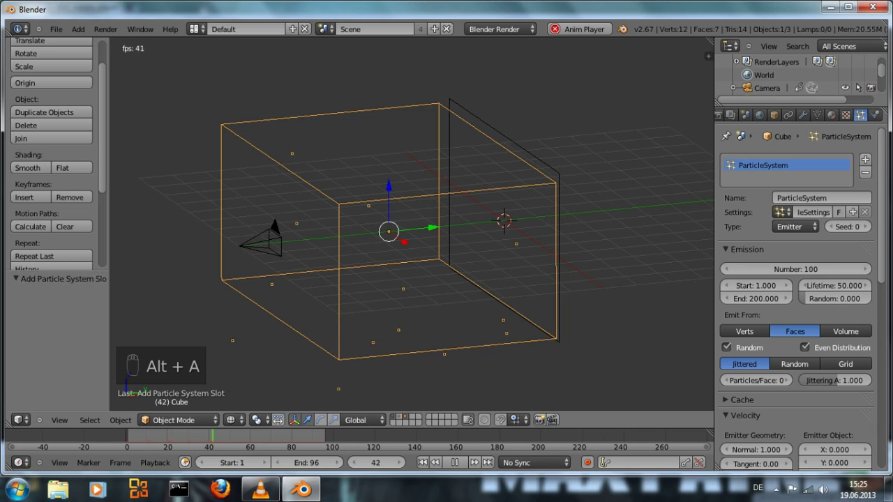
key("alt+a")
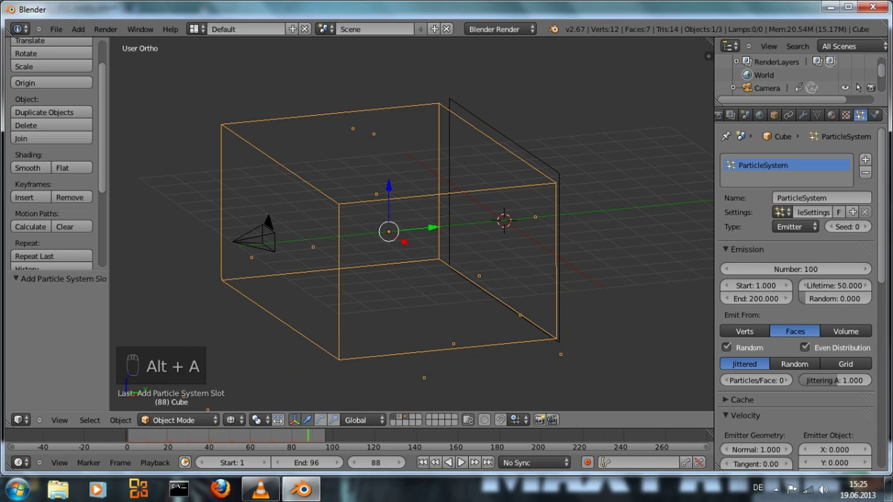
key("ctrl+shift+Down")
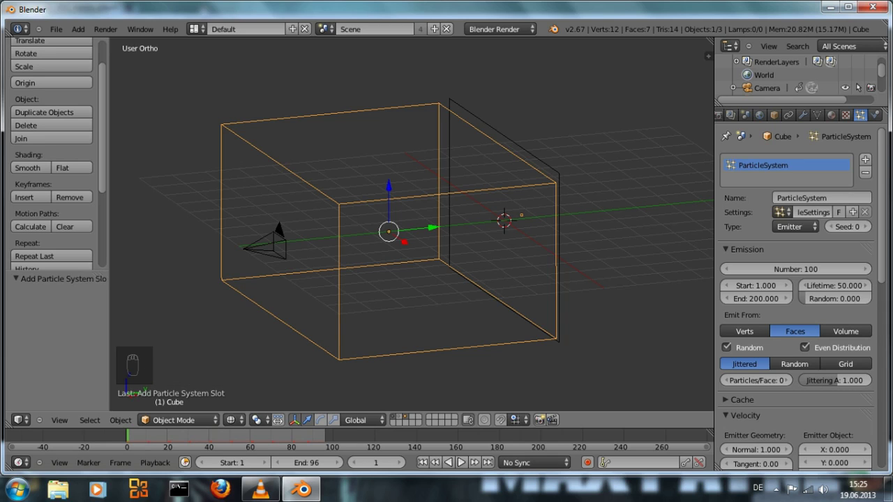
Set the particle emission to start at frame -20 and end at frame 1
left_click(756, 286)
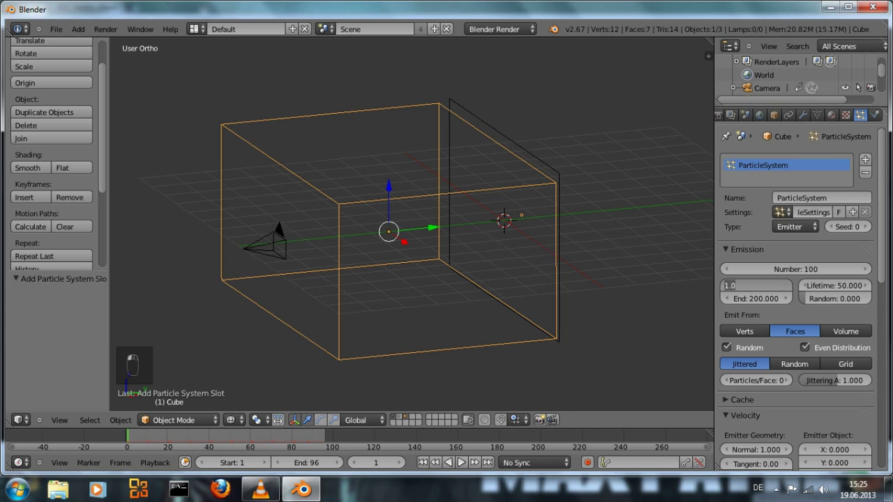
key("BackSpace")
type("-20")
key("Return")
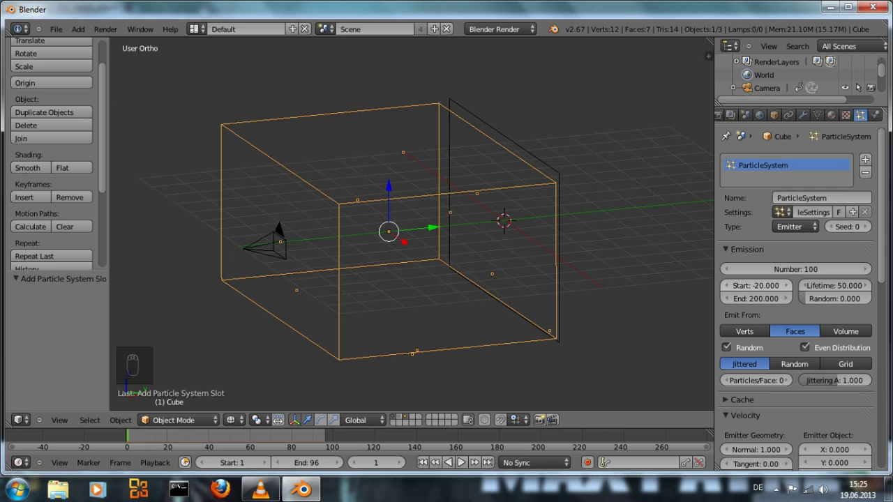
left_click(756, 298)
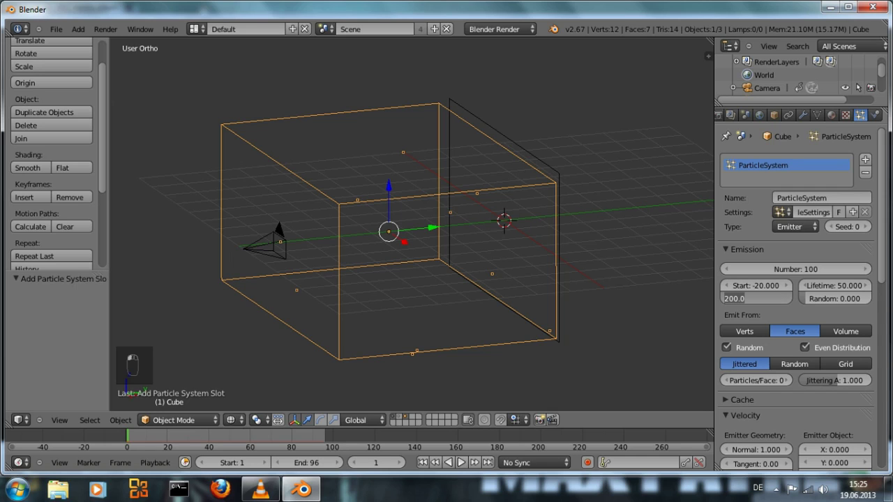
type("1")
key("Return")
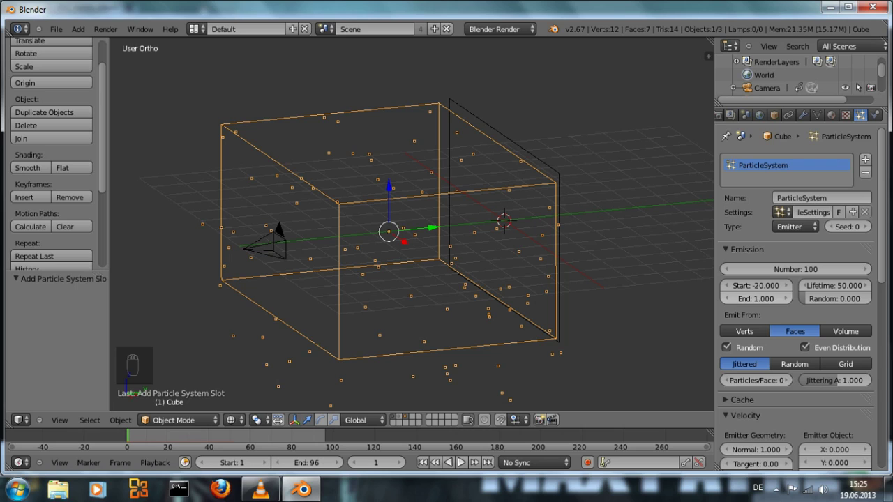
Set the particle lifetime to 96+20 frames and emit the particles from the cube's volume
left_click(834, 285)
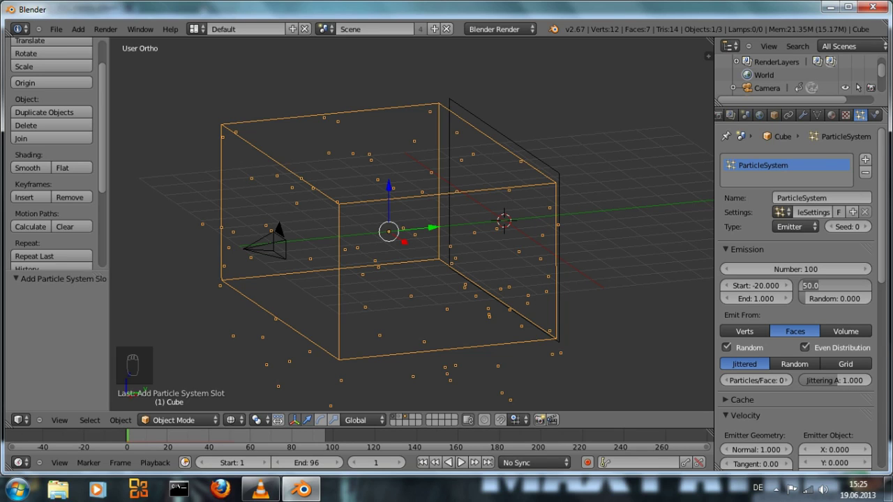
type("96+20")
key("Return")
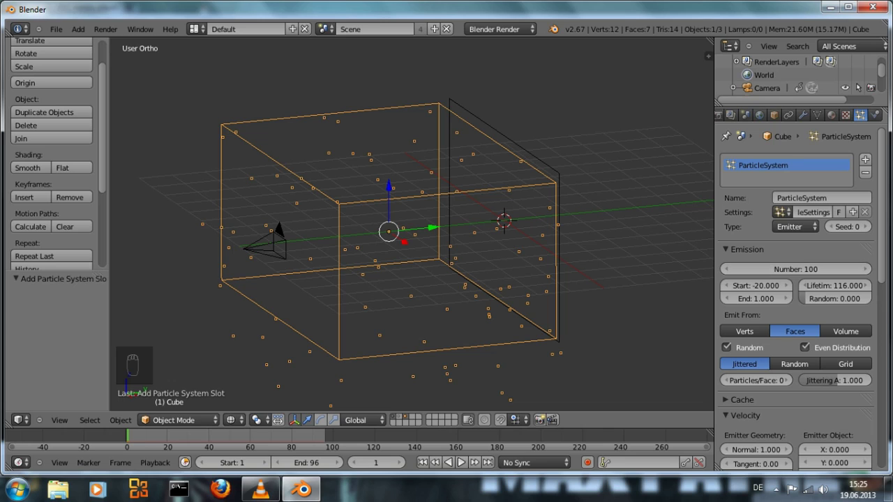
middle_click_drag(454, 279, 422, 288)
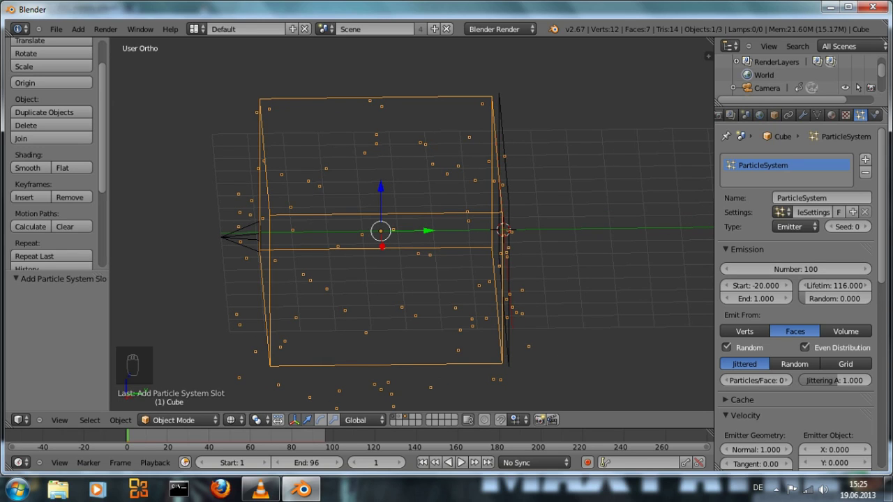
left_click(846, 332)
middle_click_drag(419, 279, 537, 272)
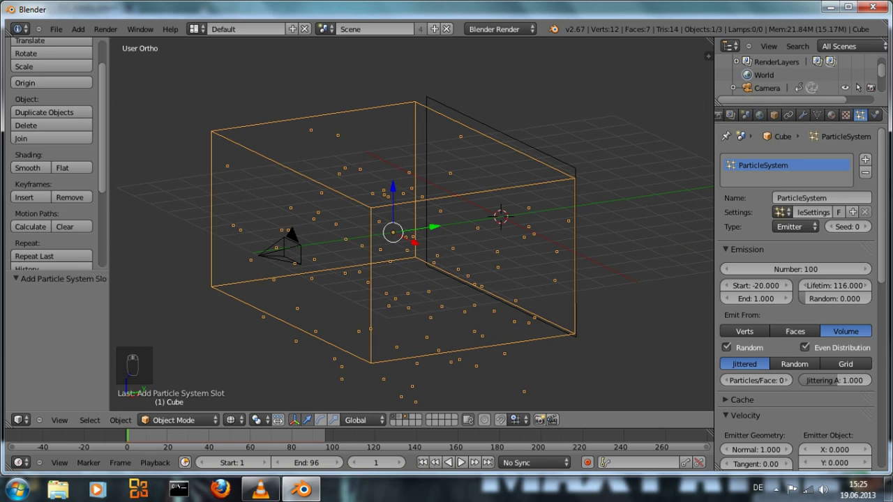
Set the cache step of the cube's particle system to 1
left_click(744, 250)
left_click(741, 265)
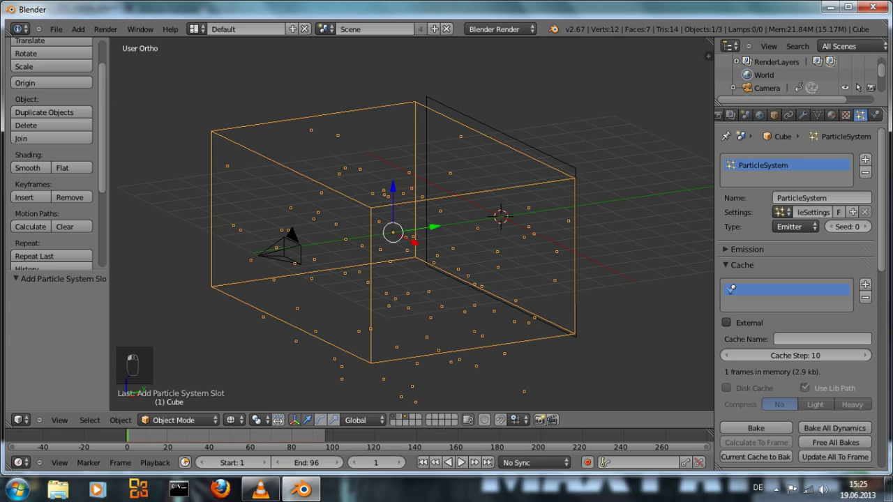
left_click(795, 356)
type("1")
key("Return")
left_click(726, 265)
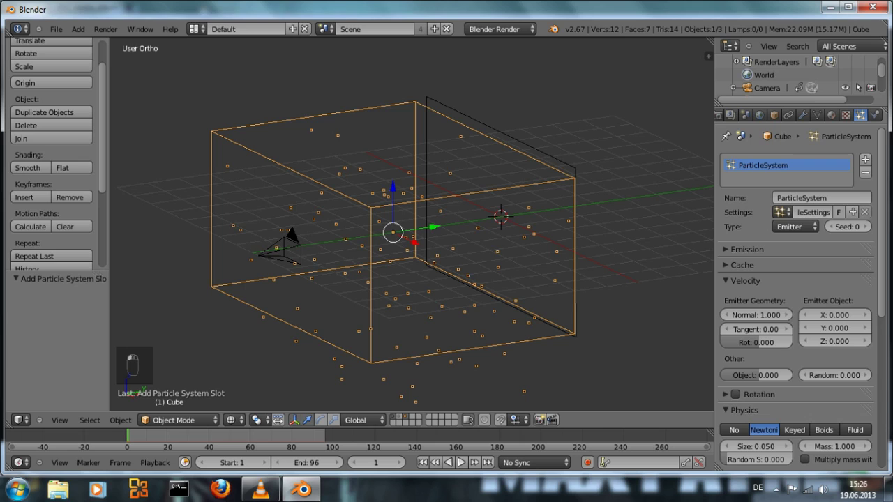
Set the particles' normal emitter velocity to 0
left_click(756, 315)
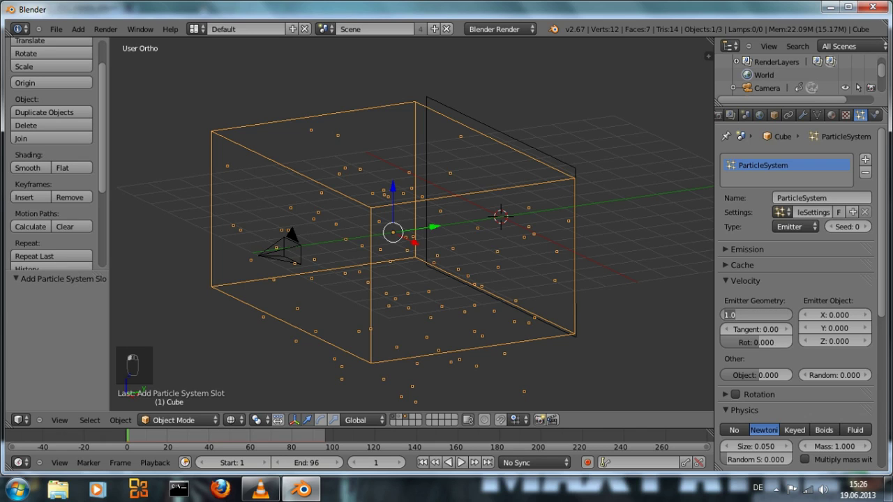
type("0")
key("Return")
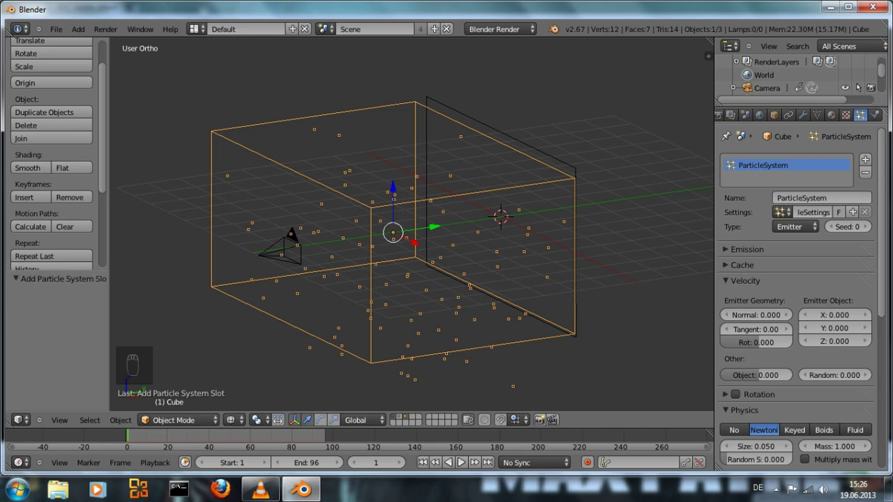
left_click(727, 281)
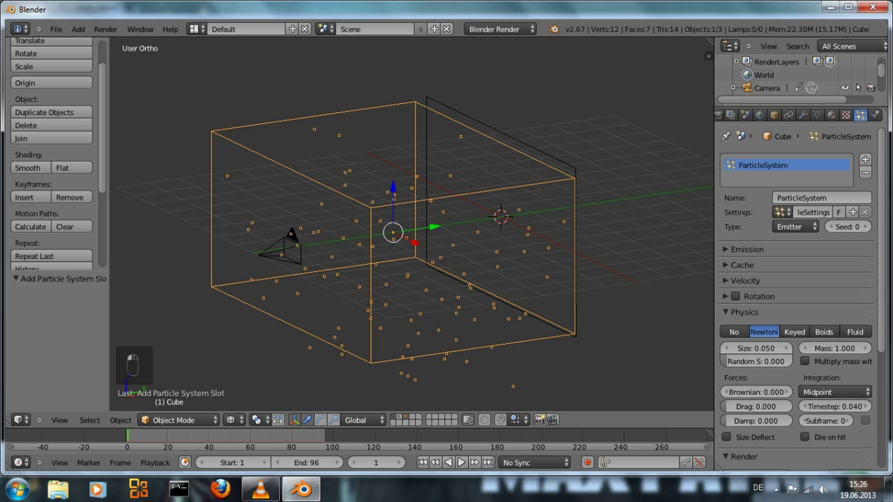
Set the gravity field weight of the particles to 0.01 and play the animation to preview their fall
scroll(798, 300, "down", 6)
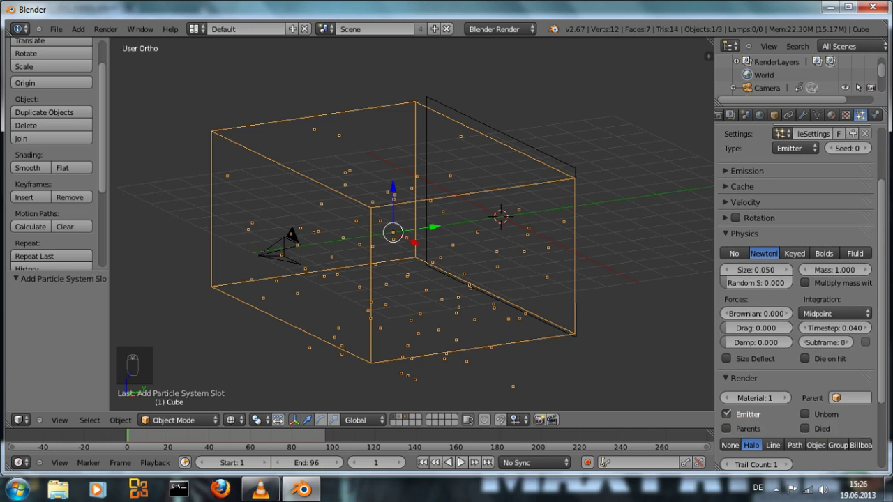
left_click(727, 417)
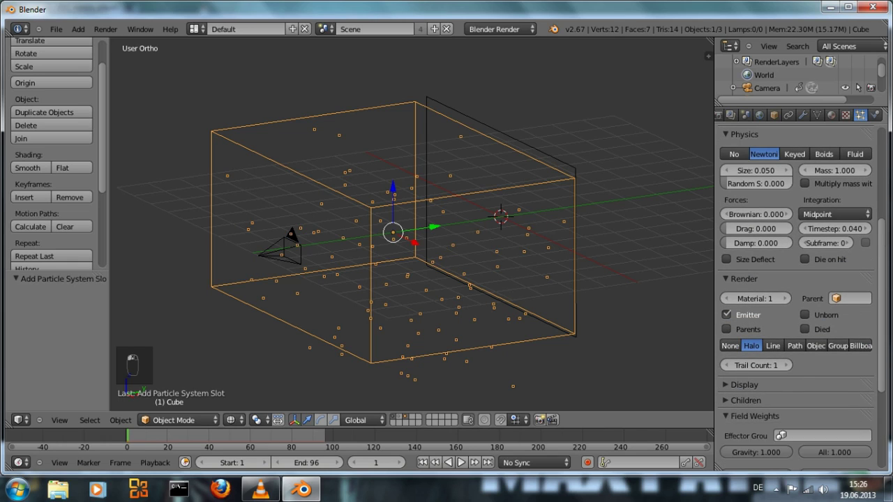
scroll(739, 411, "down", 5)
left_click(755, 321)
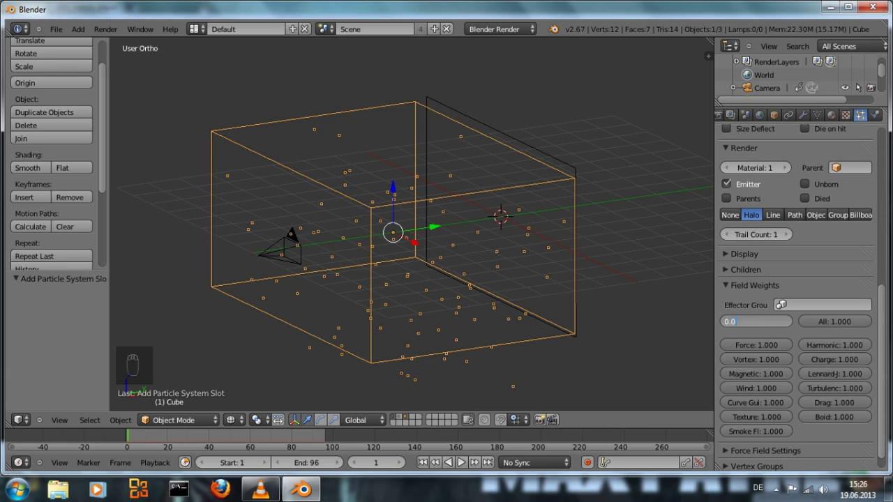
key("Return")
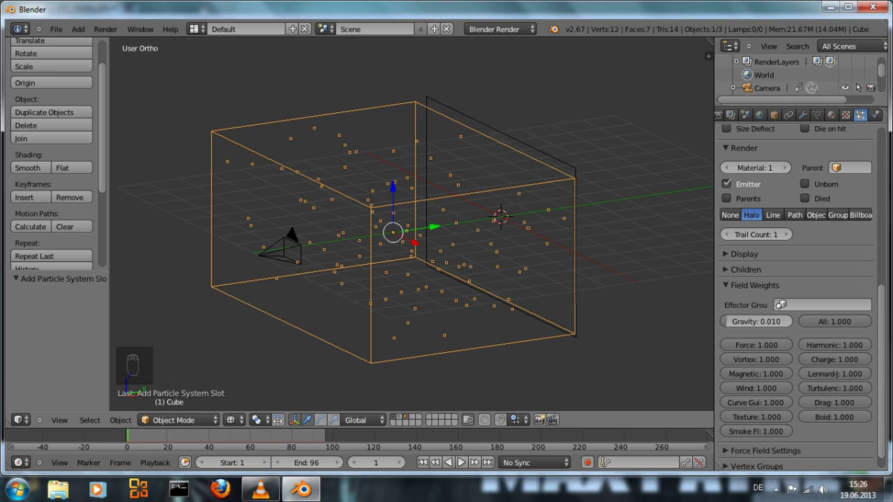
key("alt+a")
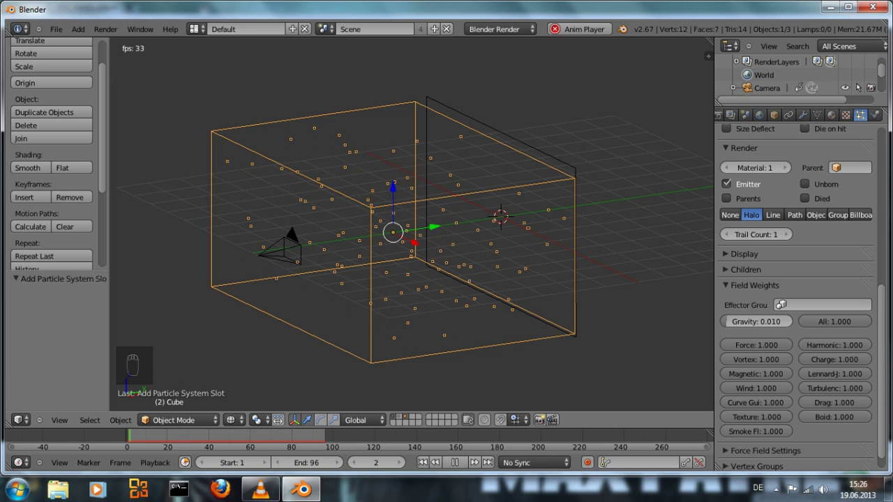
key("alt+a")
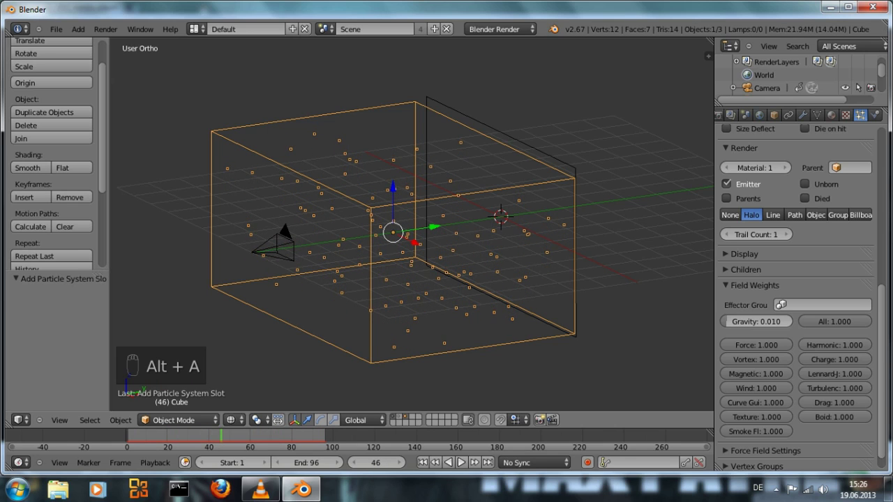
Lower the particles' gravity field weight to 0.005, preview the animation and return to frame 1
left_click(756, 322)
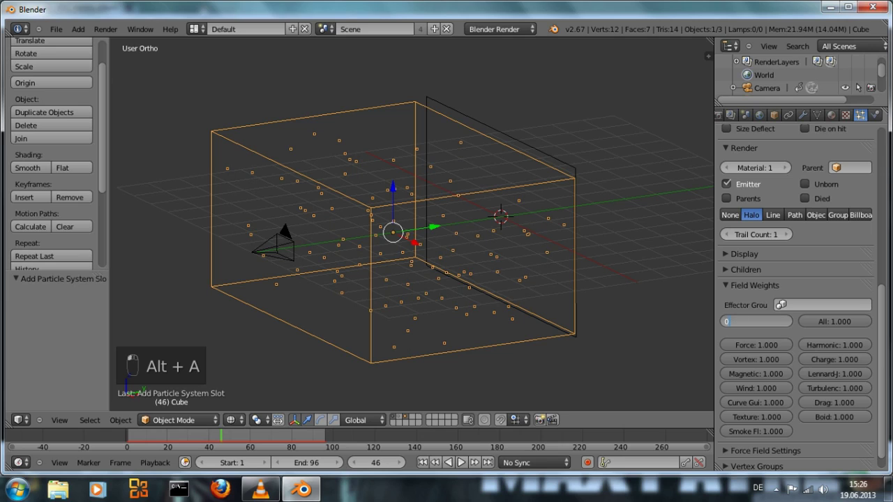
type("005")
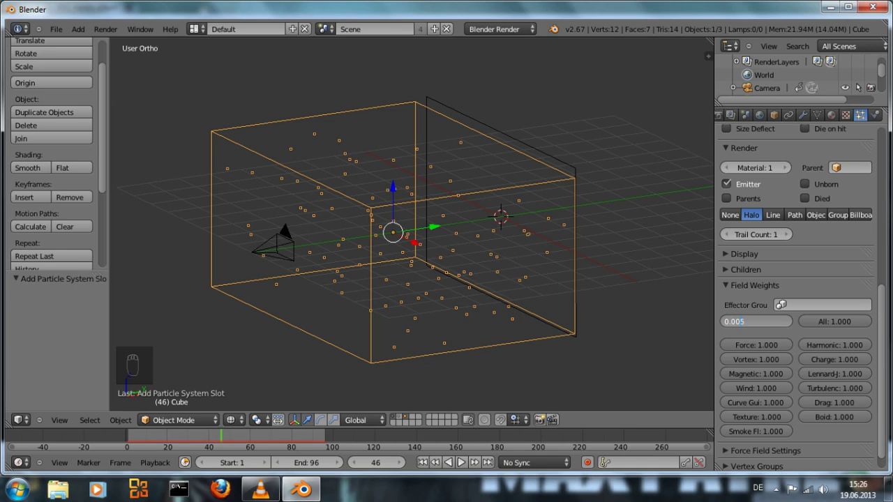
key("Return")
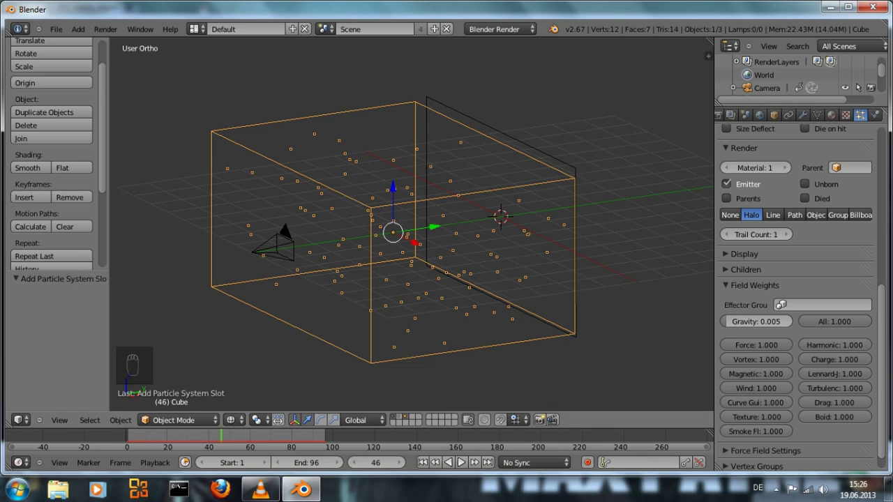
key("alt+a")
key("alt+a")
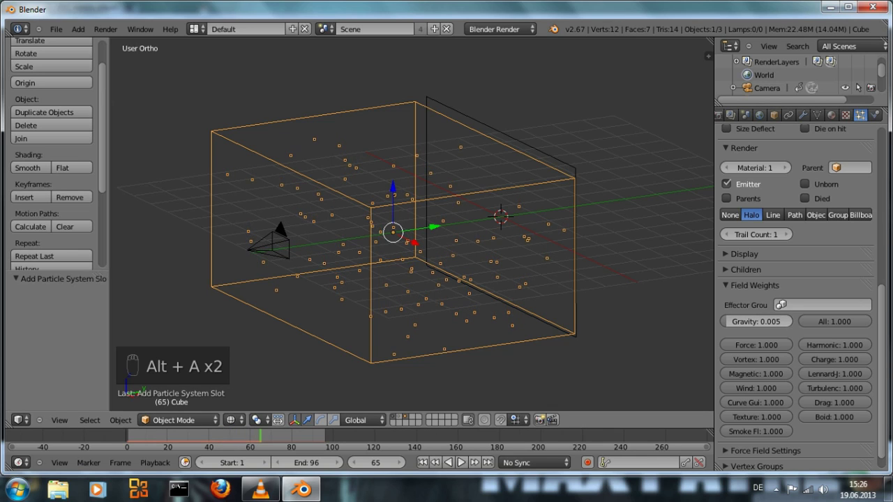
key("ctrl+shift+Down")
key("alt+a")
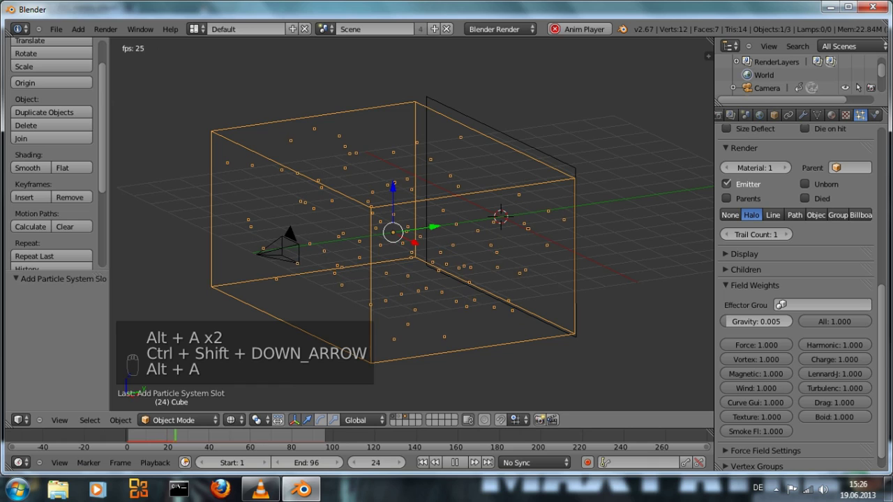
key("alt+a")
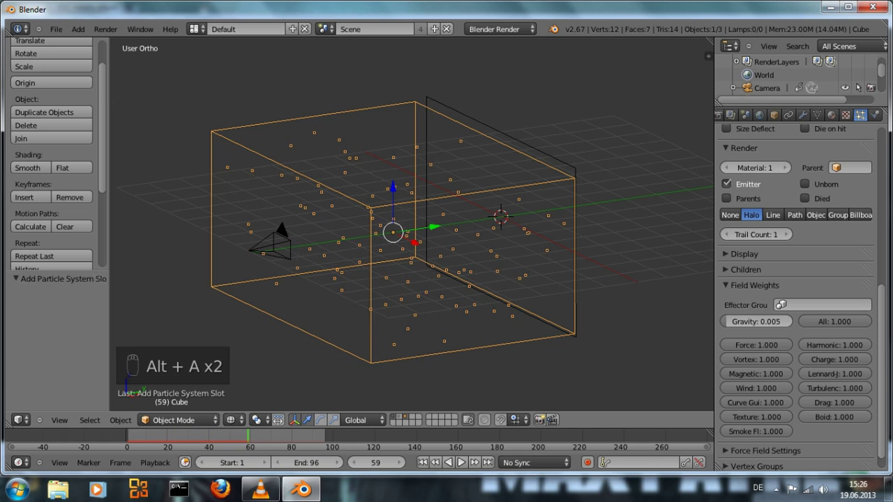
key("ctrl+shift+Down")
Set the particles' gravity field weight to 0.002, preview the animation and return to frame 1
left_click(756, 321)
type("0.002")
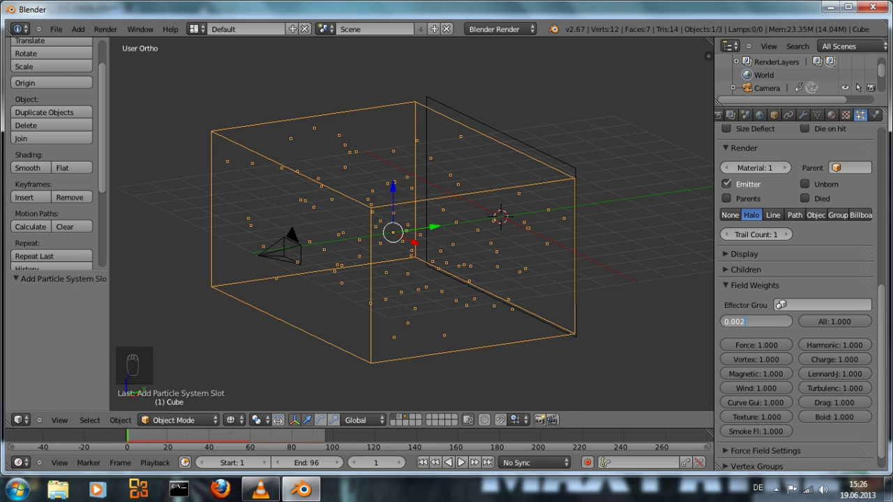
key("Return")
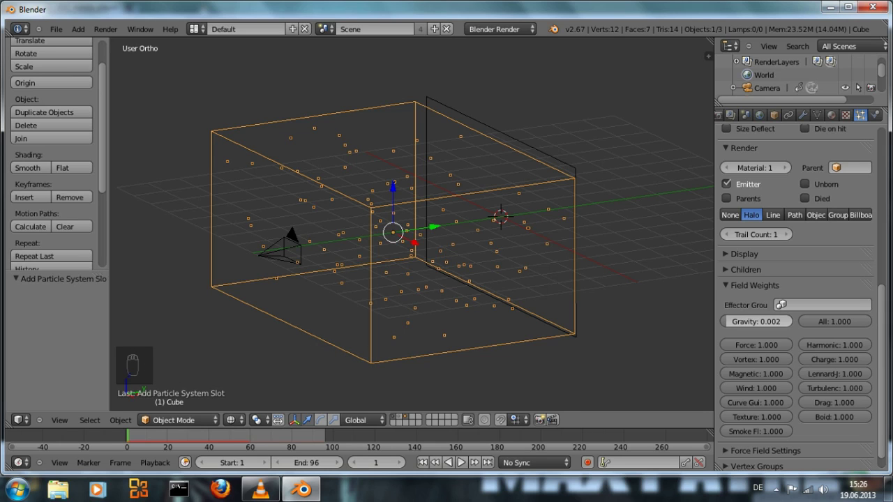
key("alt+a")
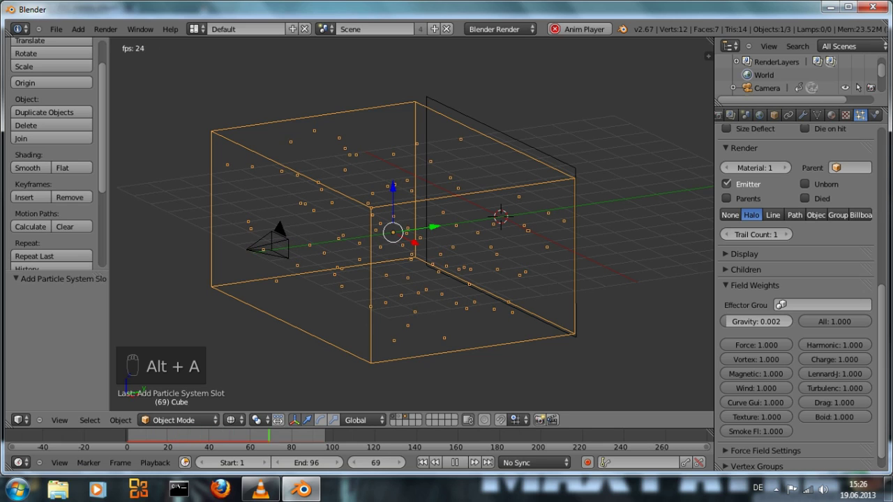
key("alt+a")
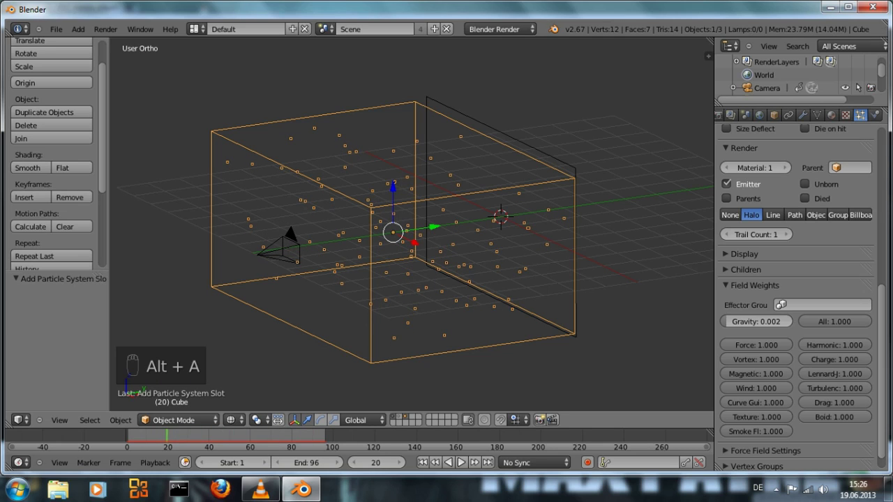
key("ctrl+shift+Down")
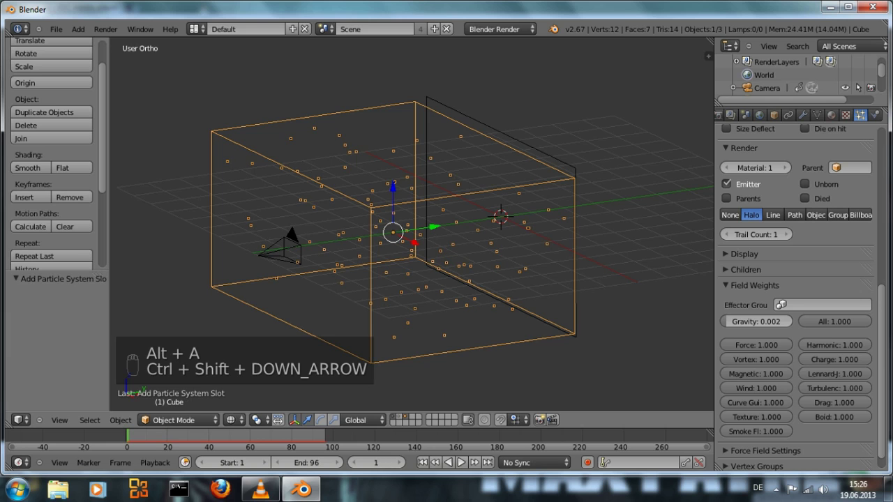
Add a Turbulence force field and move it about -3.42 along the Y axis to the middle of the cube
middle_click_drag(419, 223, 446, 293)
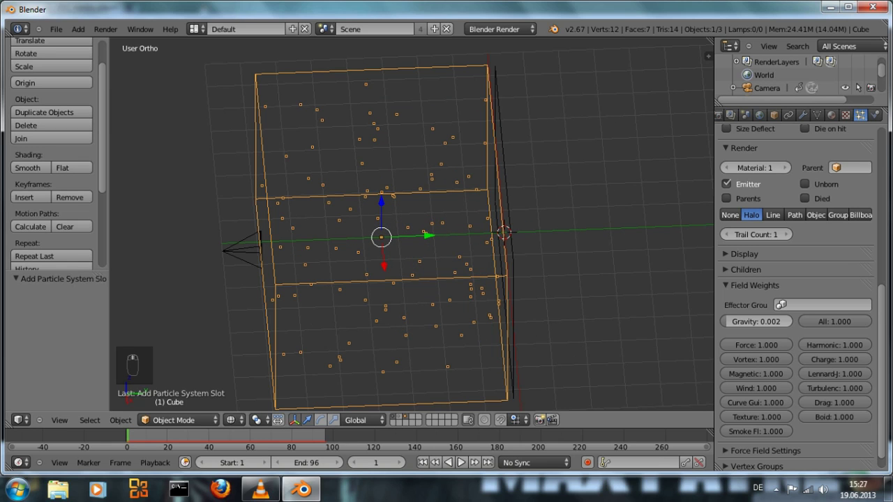
key("shift+a")
mouse_move(488, 389)
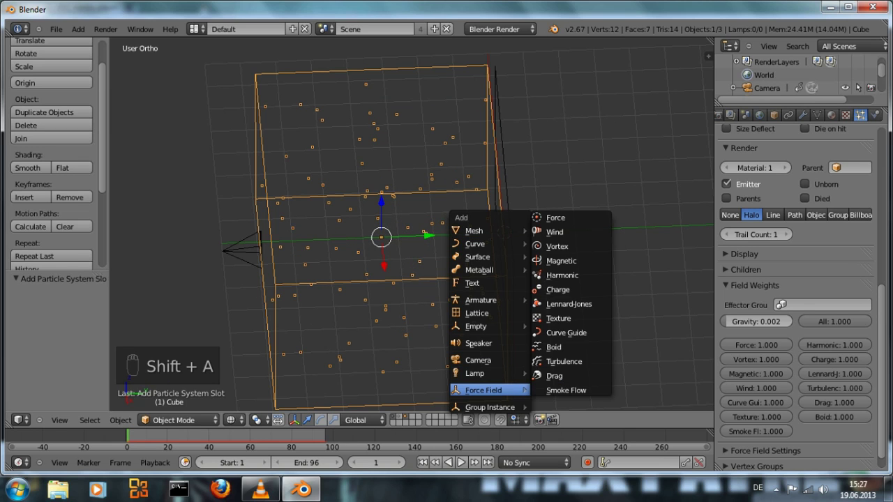
left_click(564, 362)
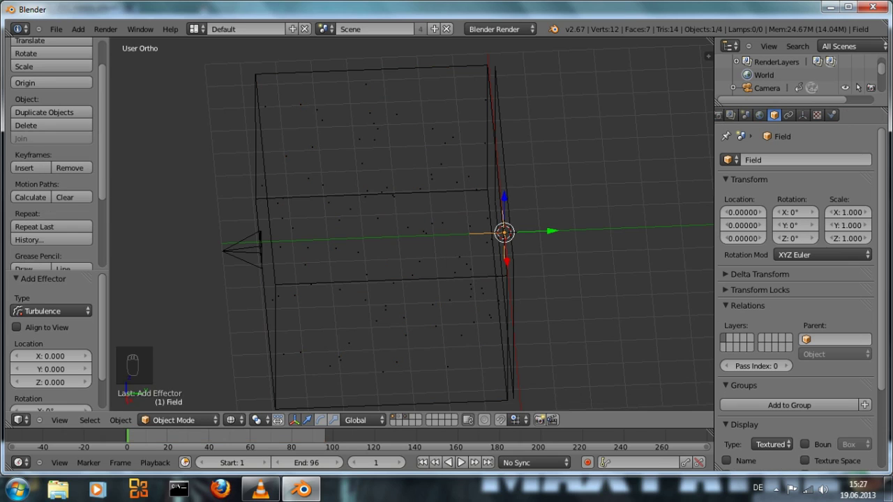
key("g")
key("y")
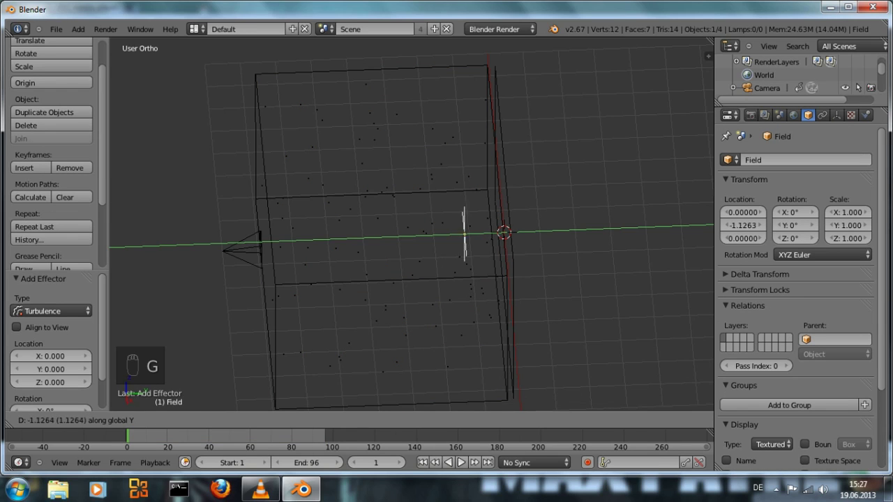
left_click(443, 360)
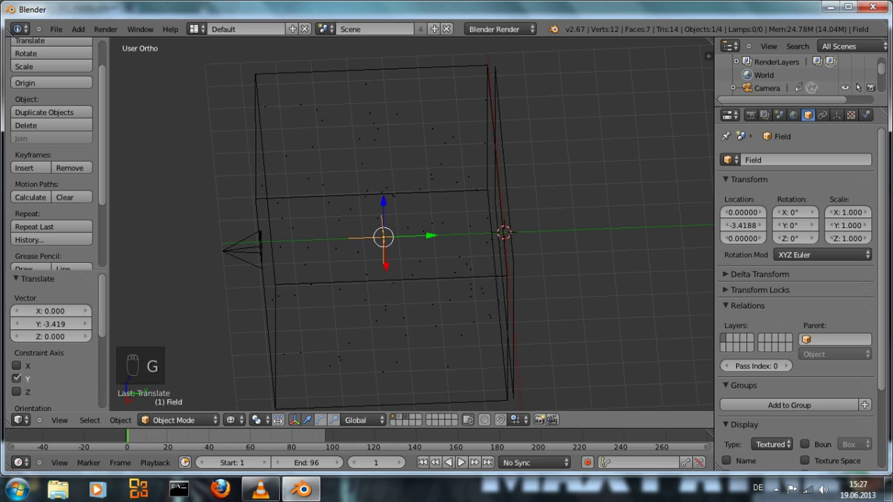
Set the turbulence field's strength to 0.1, its size to 0.1 and its flow to 0.2
scroll(444, 360, "down", 2)
middle_click_drag(444, 359, 476, 316)
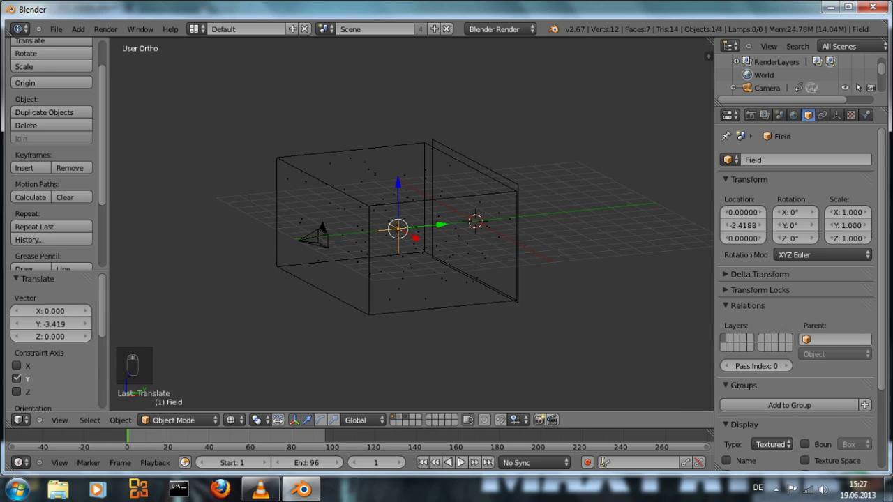
left_click(866, 115)
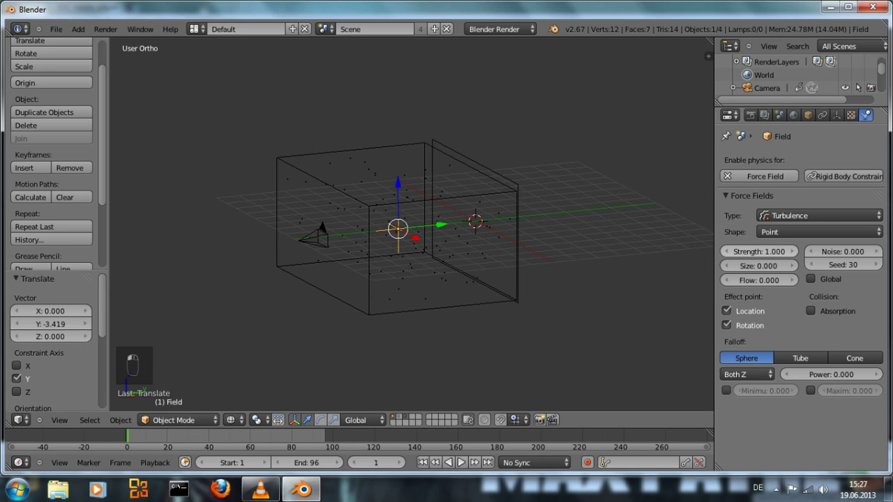
left_click(758, 251)
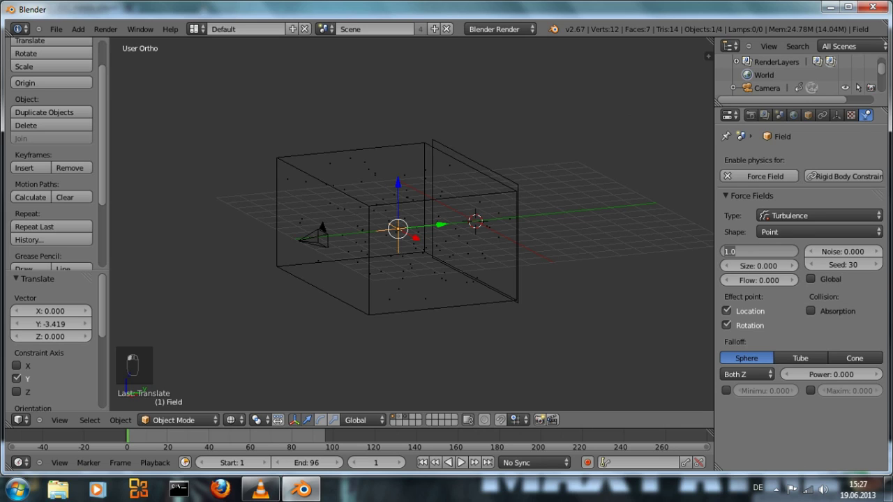
type("0.1")
key("Return")
left_click(758, 265)
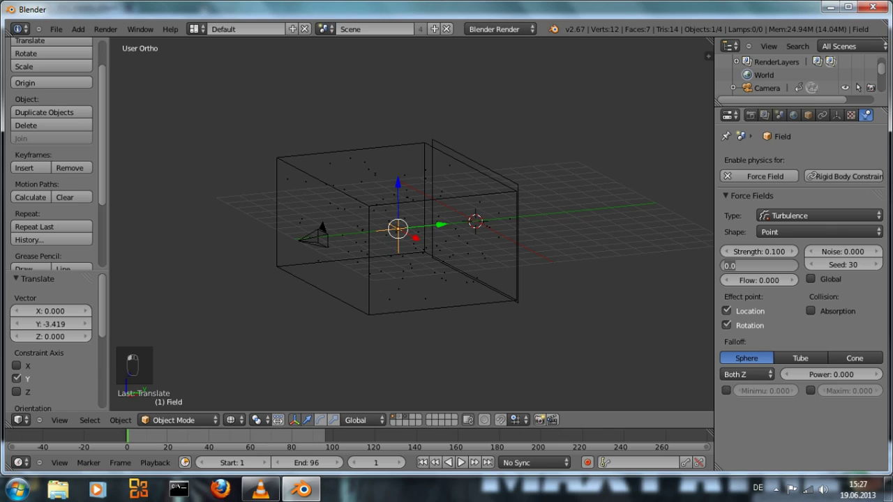
type("0.1")
key("Return")
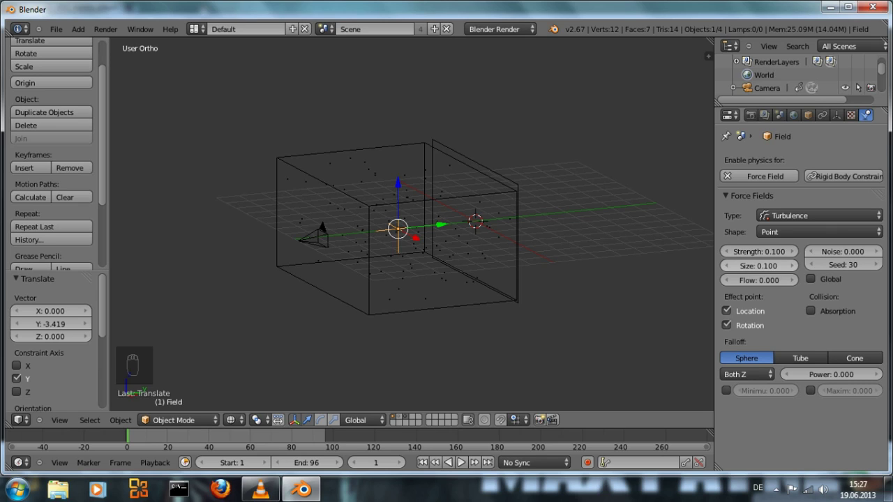
left_click(793, 280)
left_click(759, 280)
type("0.2")
key("Return")
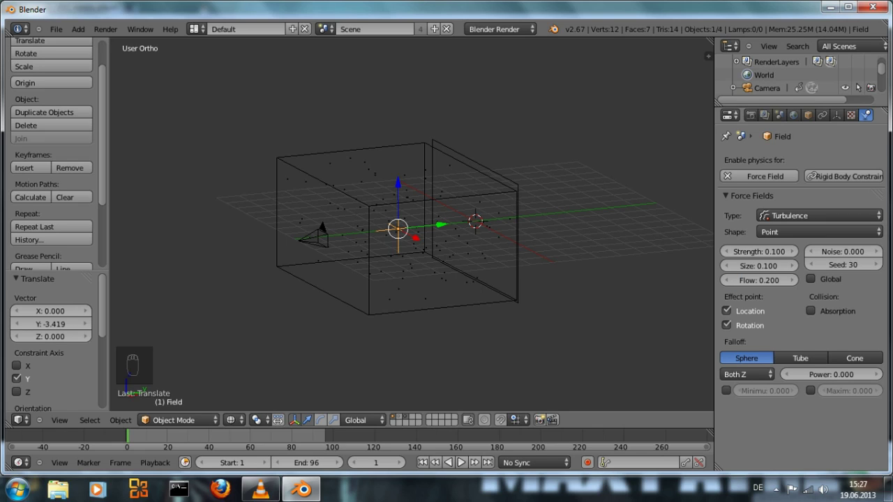
Preview the particle animation with the turbulence field from several angles and return to frame 1
scroll(398, 231, "up", 2)
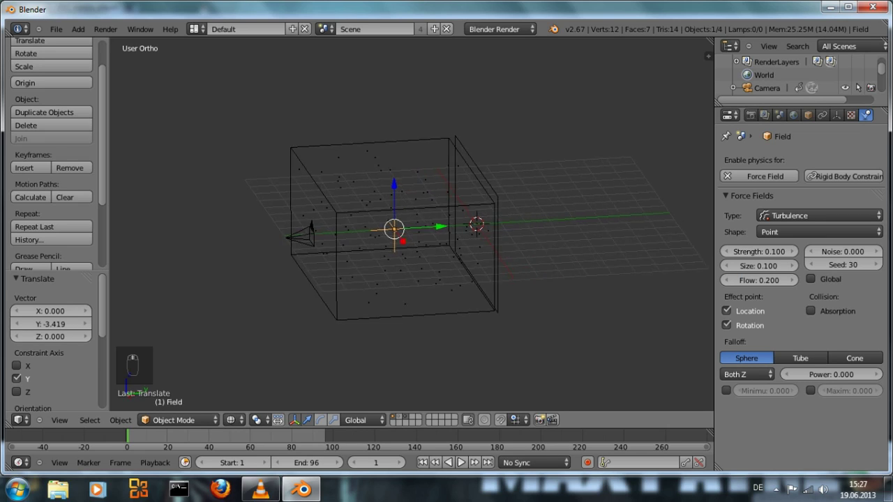
key("alt+a")
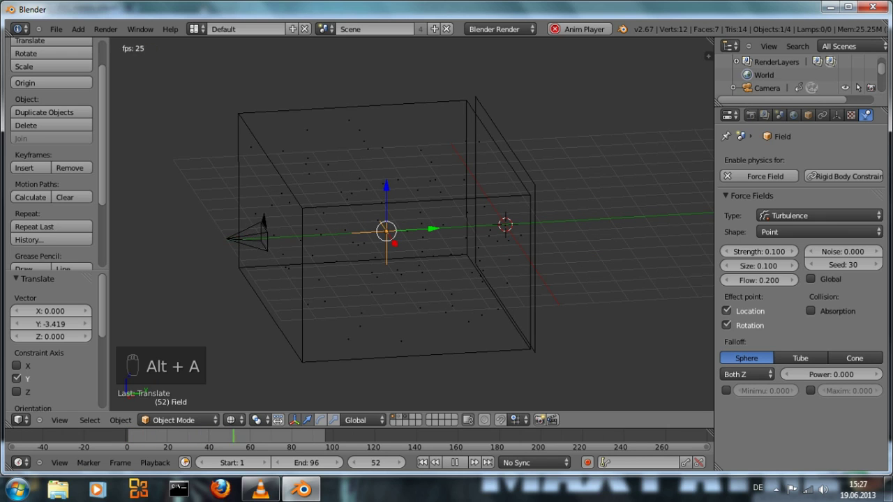
middle_click_drag(412, 238, 463, 261)
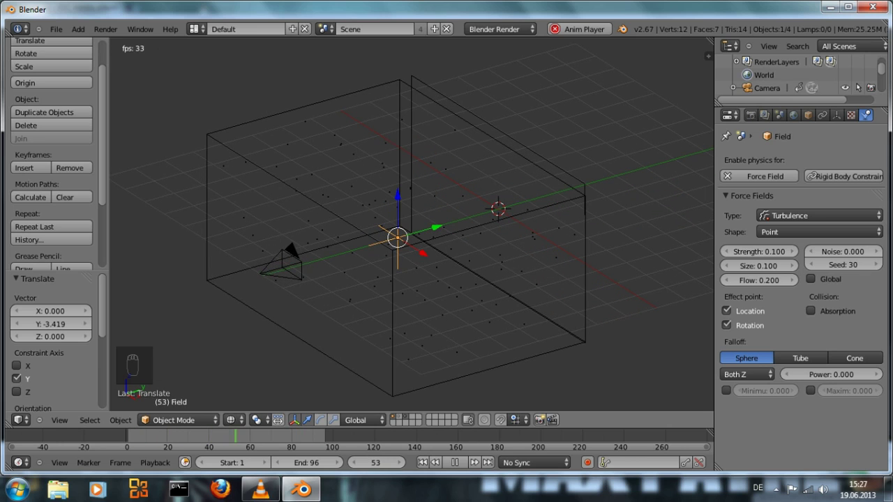
middle_click_drag(411, 237, 464, 182)
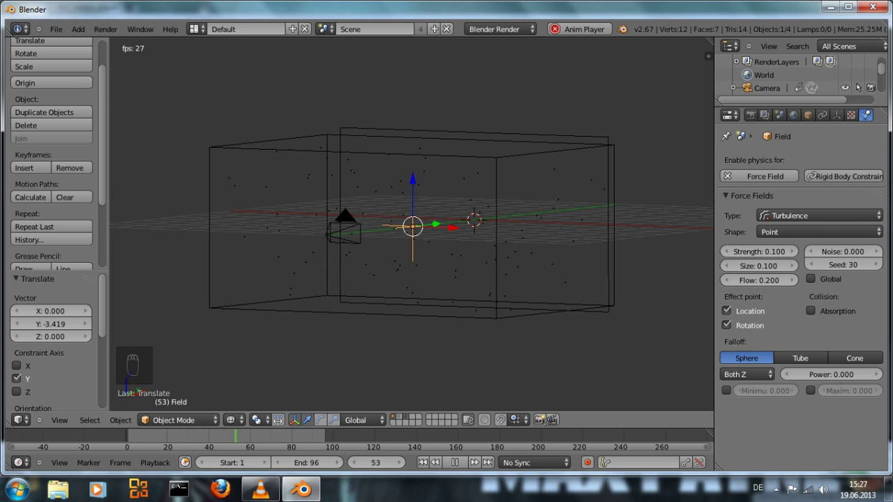
key("alt+a")
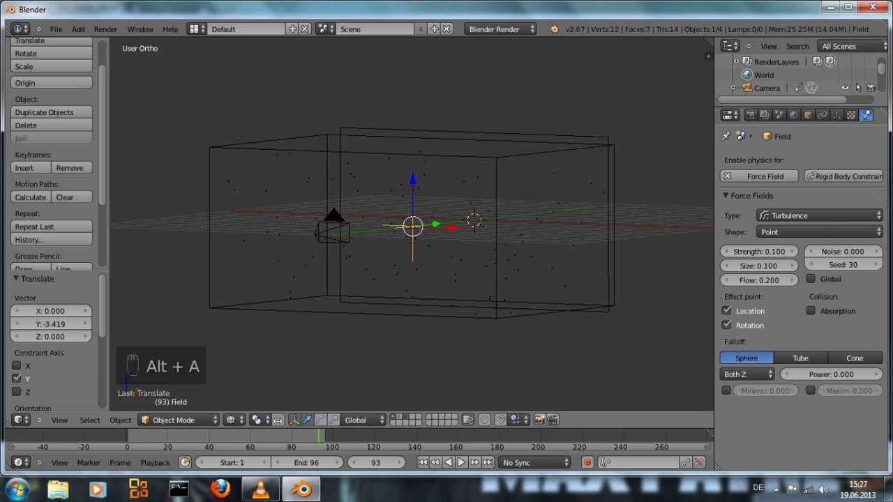
key("ctrl+shift+Down")
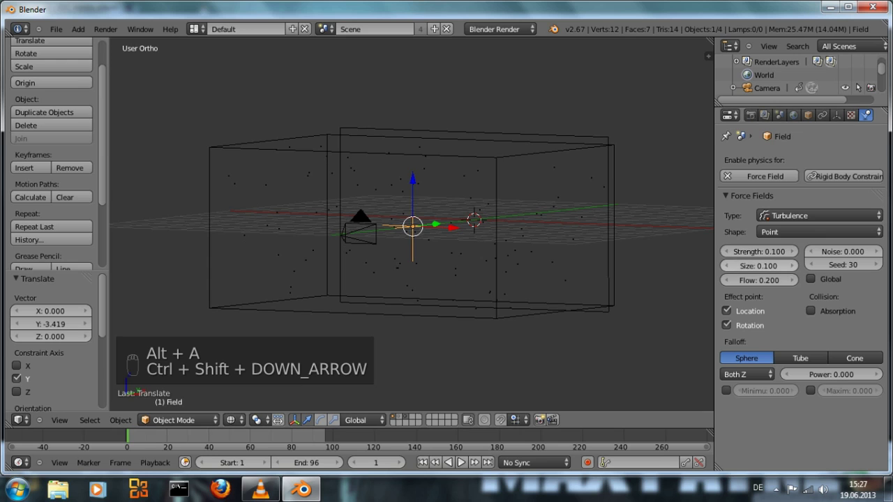
Set the turbulence field's strength to 0.5 and preview the particle animation
left_click(759, 251)
type("0.")
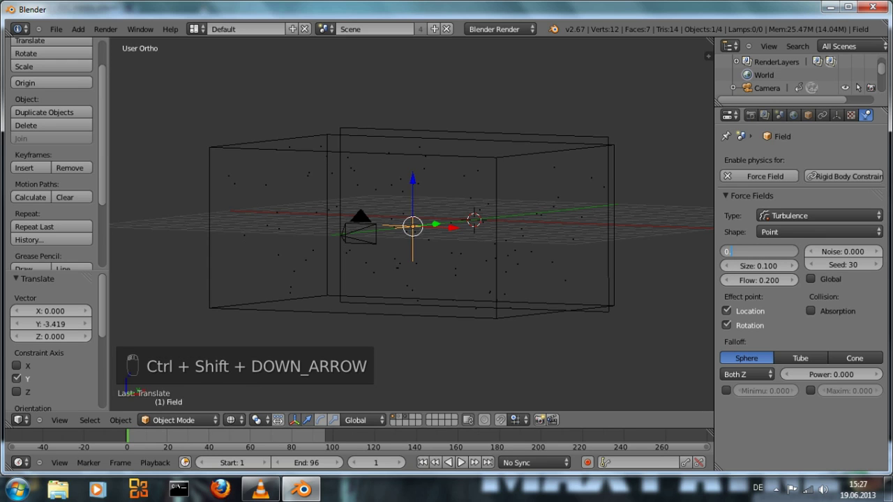
type("5")
key("Return")
mouse_move(516, 231)
middle_mouse_down()
mouse_move(443, 273)
mouse_move(479, 237)
mouse_move(533, 235)
middle_mouse_up()
key("alt+a")
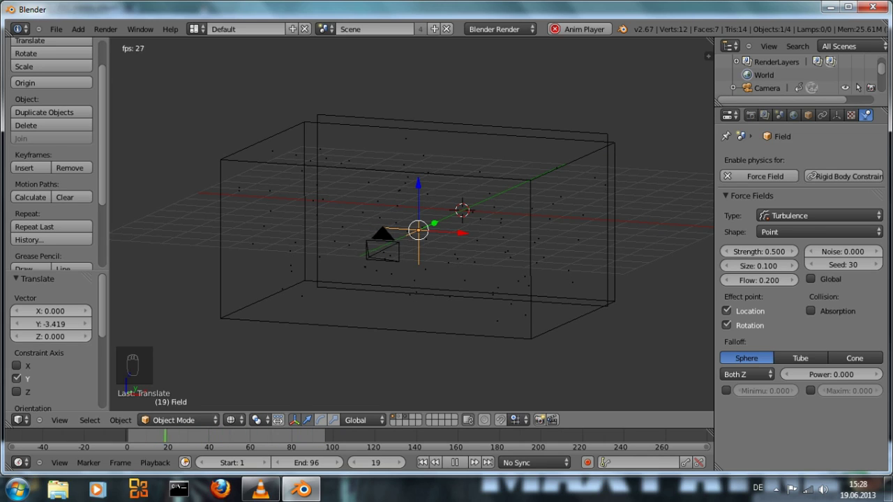
key("alt+a")
middle_click_drag(488, 223, 387, 263)
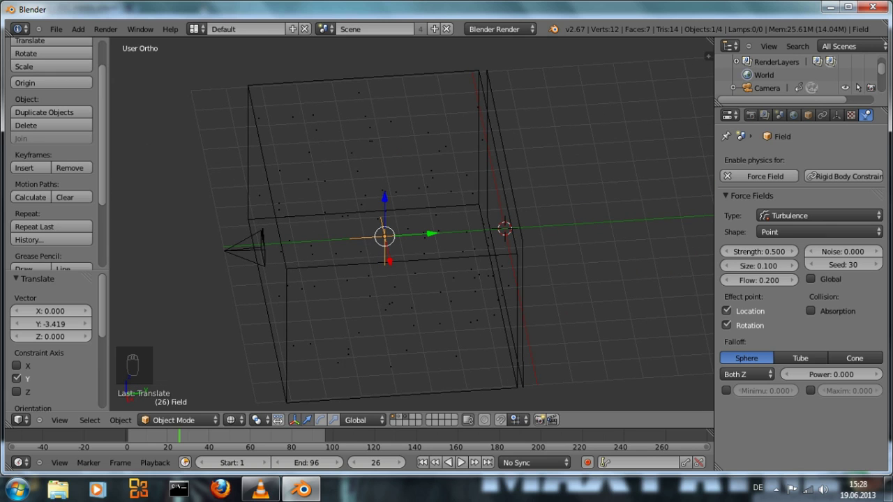
Move the turbulence field to the third layer and show only the cube and the field
left_click(400, 417)
left_click(394, 417)
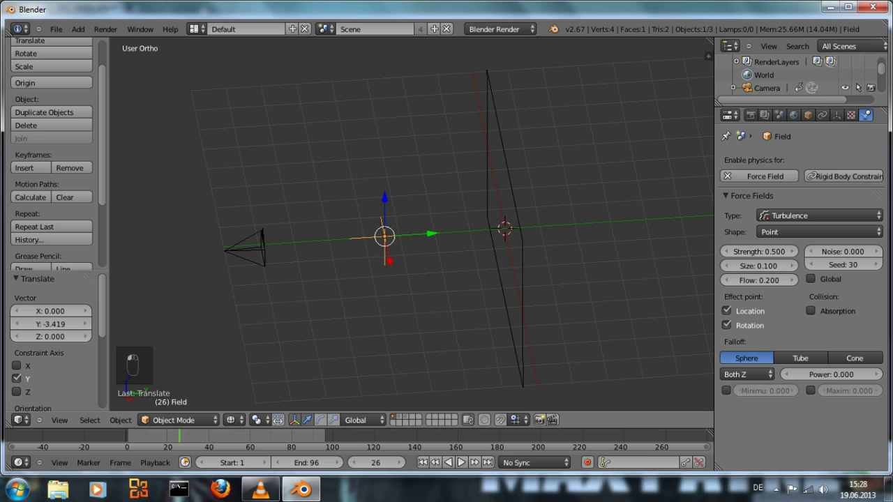
middle_click_drag(412, 279, 451, 253)
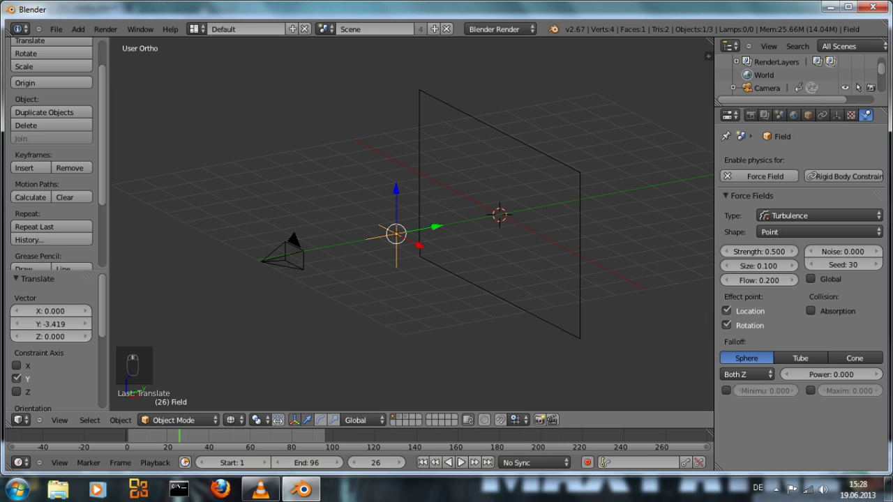
key("m")
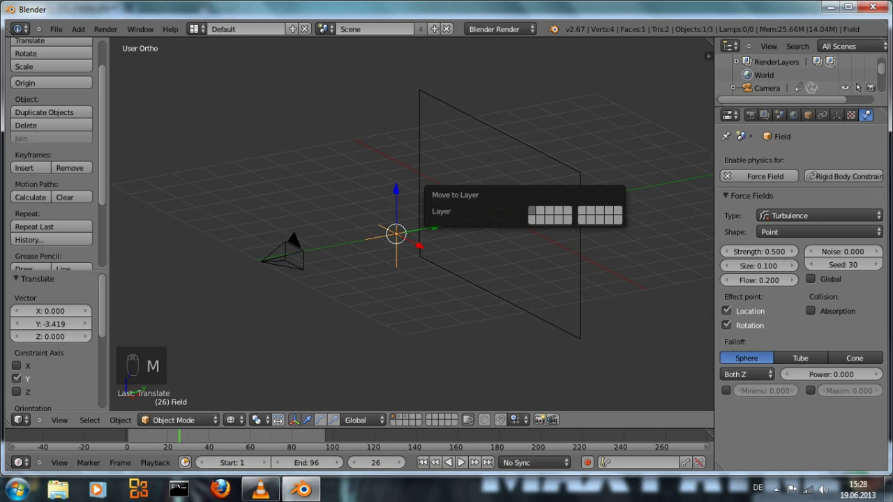
left_click(550, 211)
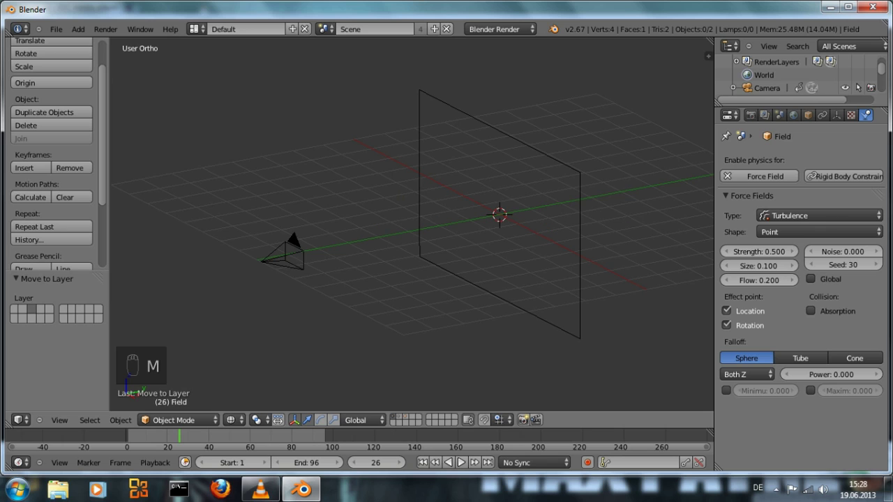
left_click(399, 417)
left_click(405, 417)
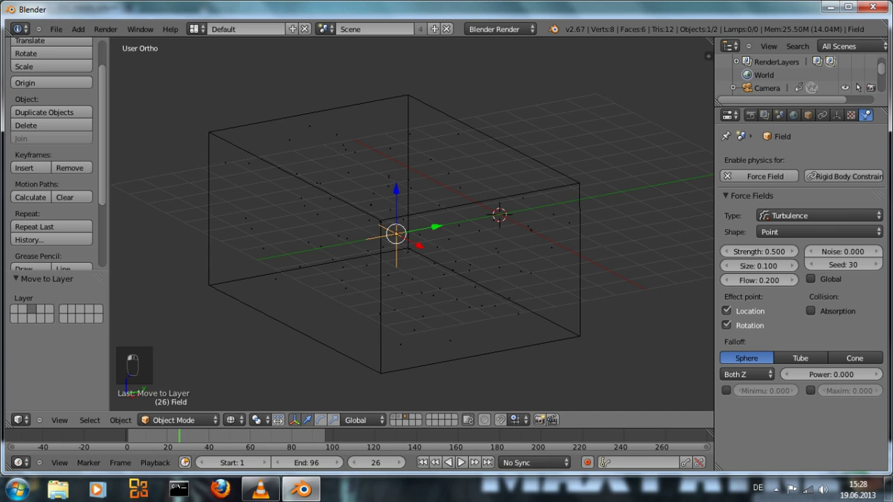
Play the animation with only the cube and field displayed and examine the particles' drift from the front and close up
middle_click_drag(432, 272, 456, 256)
key("alt+a")
key("KP_1")
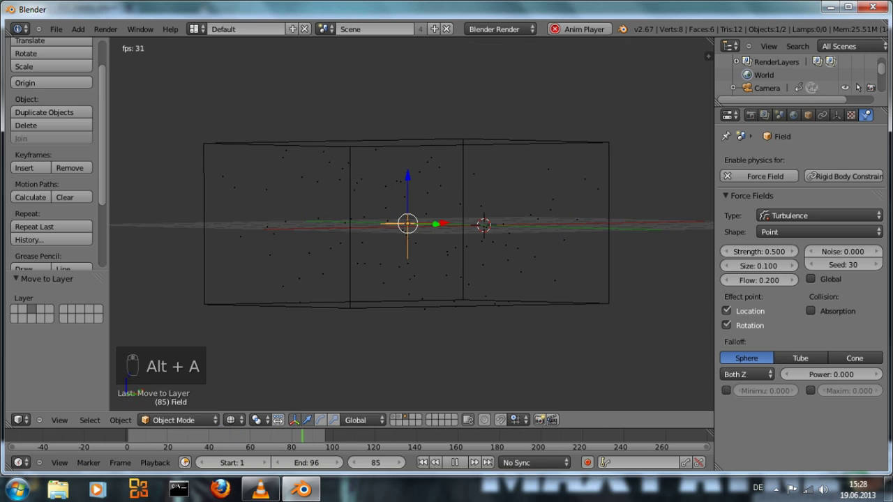
middle_click_drag(419, 230, 499, 262)
scroll(437, 230, "up", 3)
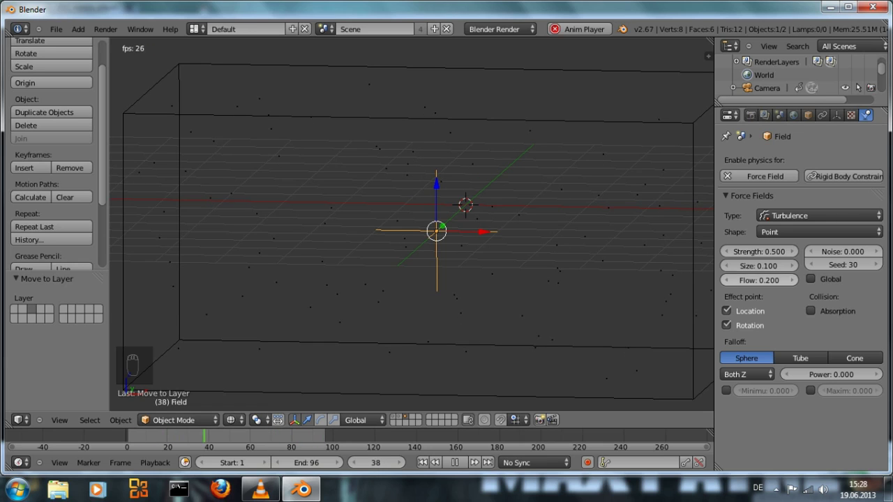
Set the turbulence field's strength to 1 during playback and inspect the particle motion
left_click(758, 252)
type("1")
key("Return")
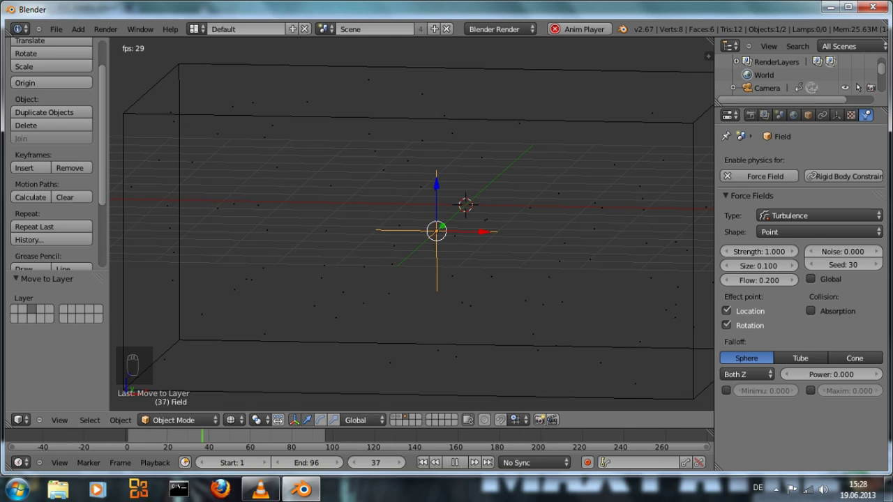
scroll(411, 224, "down", 2)
middle_click_drag(411, 224, 380, 230)
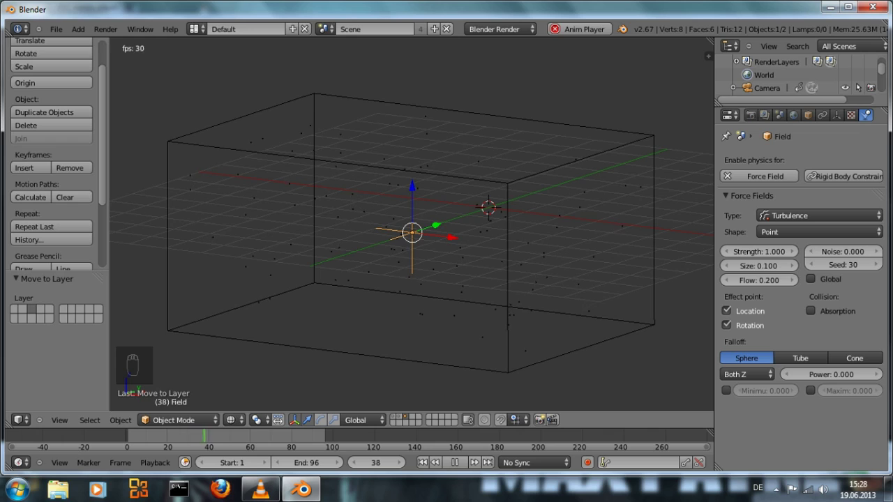
Set the turbulence field's strength back to 0.5 and replay the animation
key("alt+a")
left_click(759, 252)
type("0.5")
key("Return")
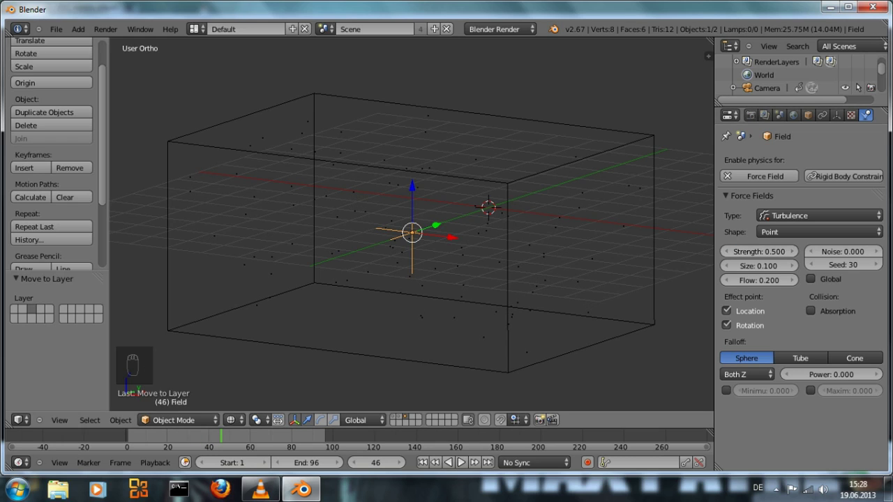
key("alt+a")
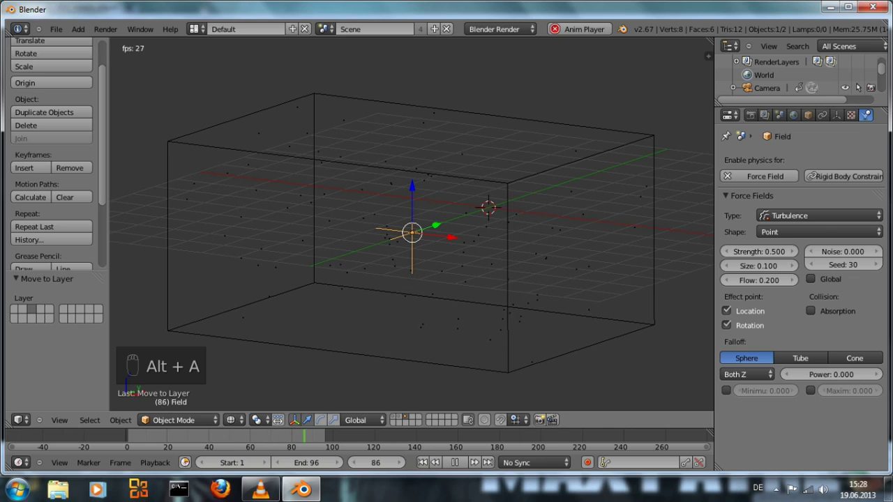
key("alt+a")
Set the turbulence field's strength to 0.1, preview the animation and return to frame 1
left_click(758, 252)
type("0.1")
key("Return")
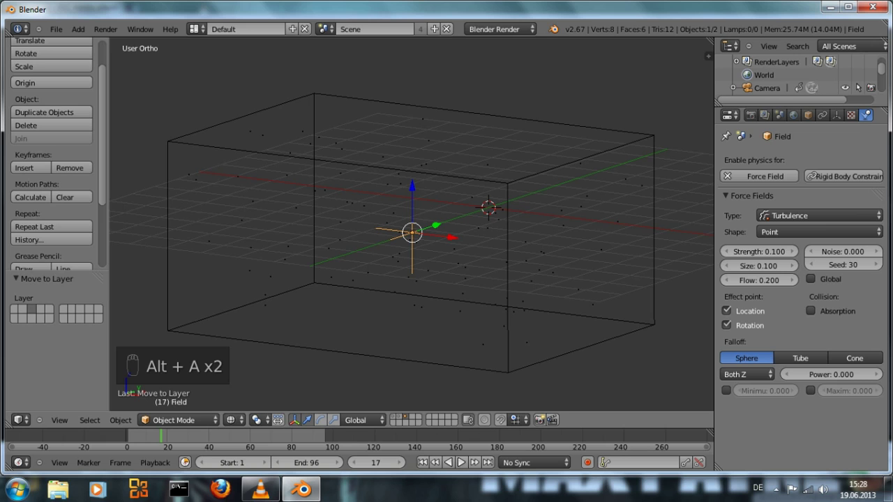
key("alt+a")
middle_click_drag(439, 230, 464, 238)
key("ctrl+shift+Down")
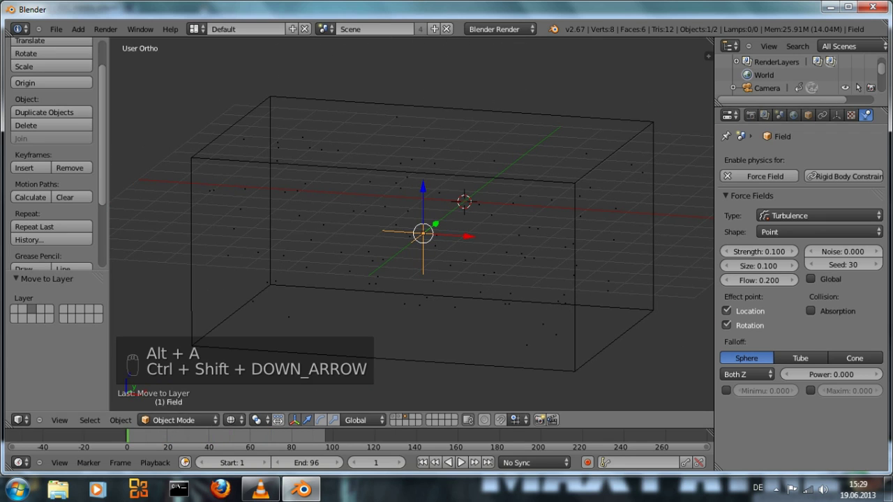
Disable rendering of the emitter in the cube's particle system
right_click(653, 182)
scroll(817, 115, "down", 2)
left_click(861, 116)
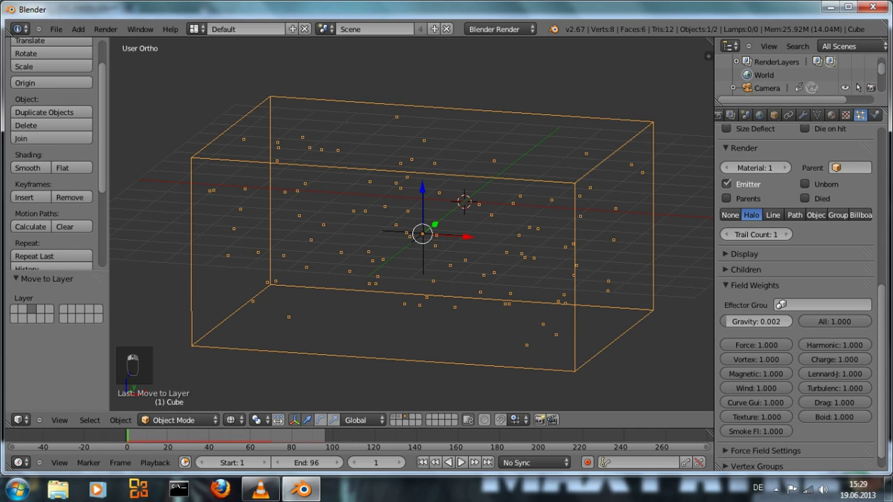
scroll(795, 300, "down", 1)
left_click(752, 266)
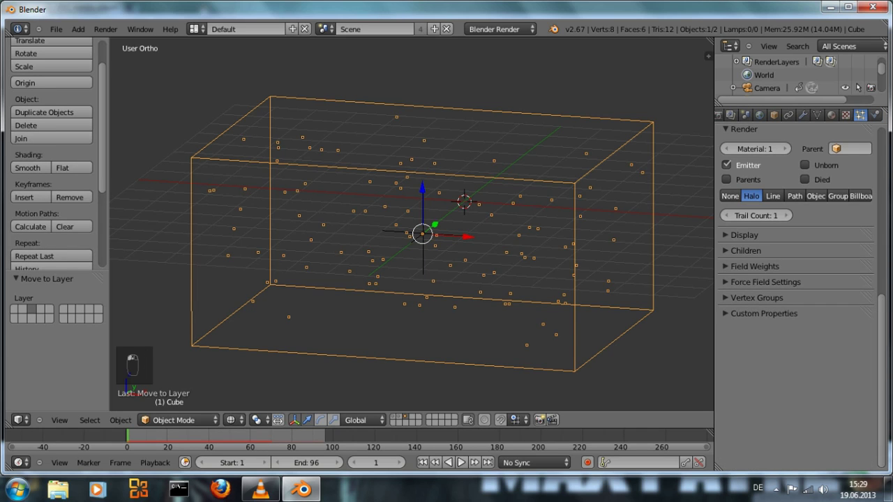
scroll(740, 258, "up", 4)
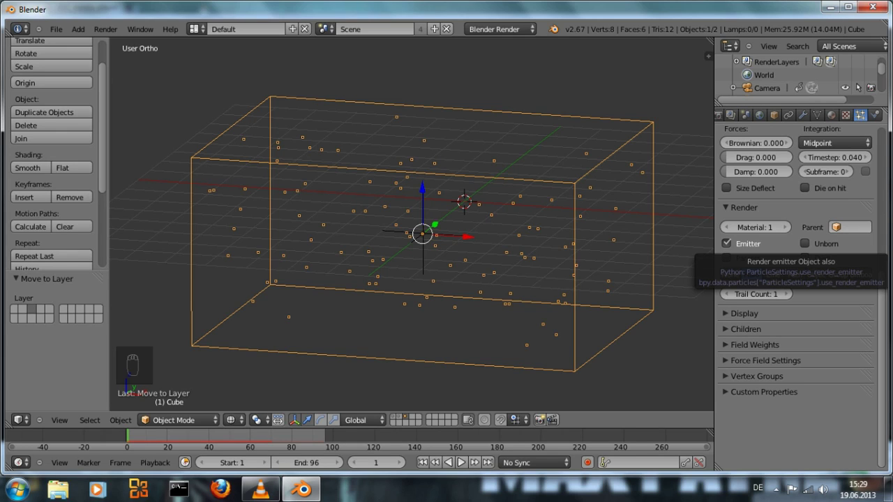
left_click(727, 243)
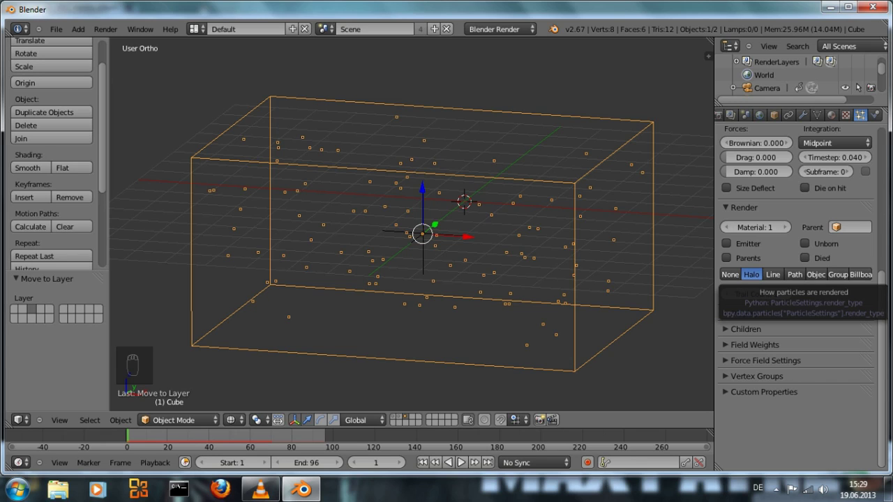
Add a new material to the cube and name it "particle"
left_click(830, 115)
scroll(823, 168, "up", 5)
left_click(781, 203)
type("particla")
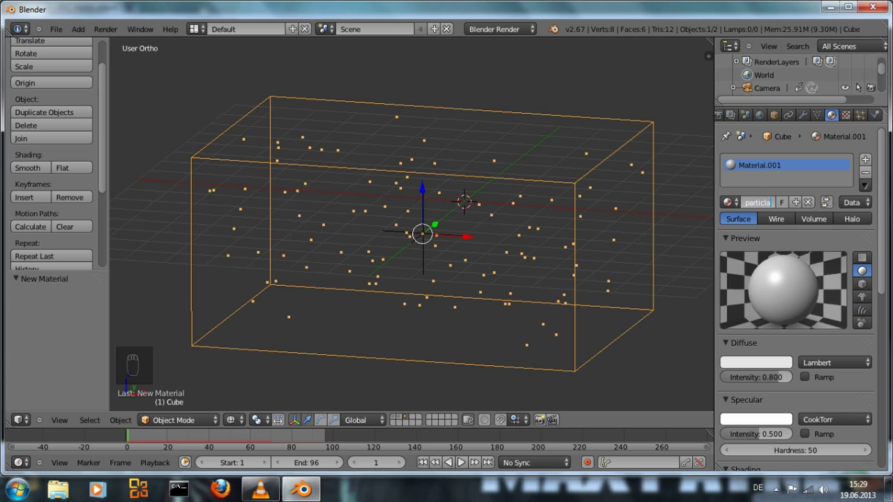
key("Return")
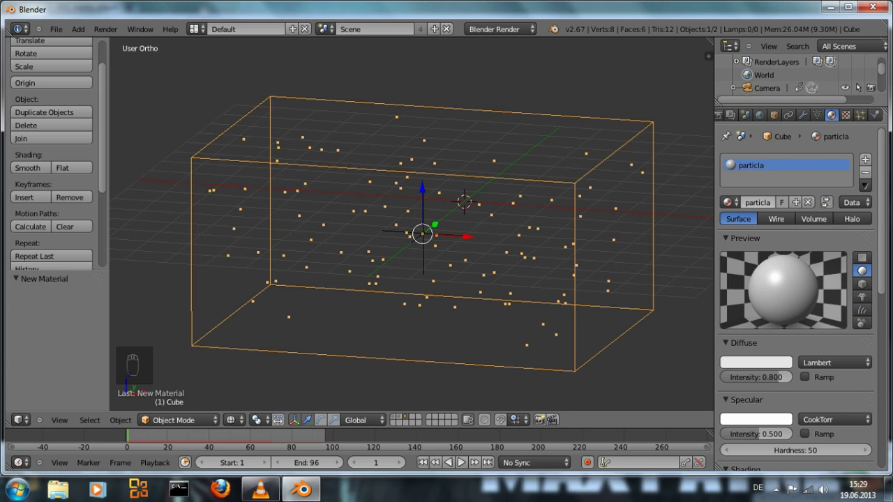
left_click(758, 202)
type("particle")
key("Return")
Change the particle material's type to Halo and set its colour to near-black
left_click(852, 218)
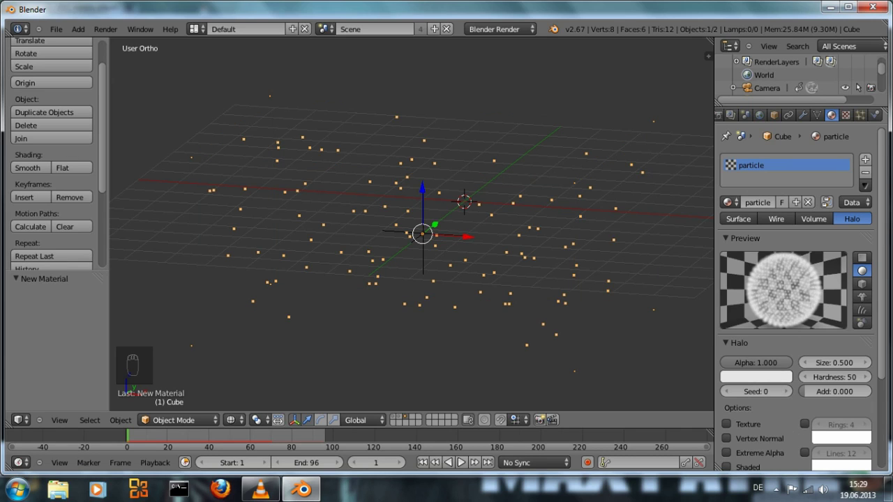
left_click(756, 376)
left_click_drag(781, 212, 781, 289)
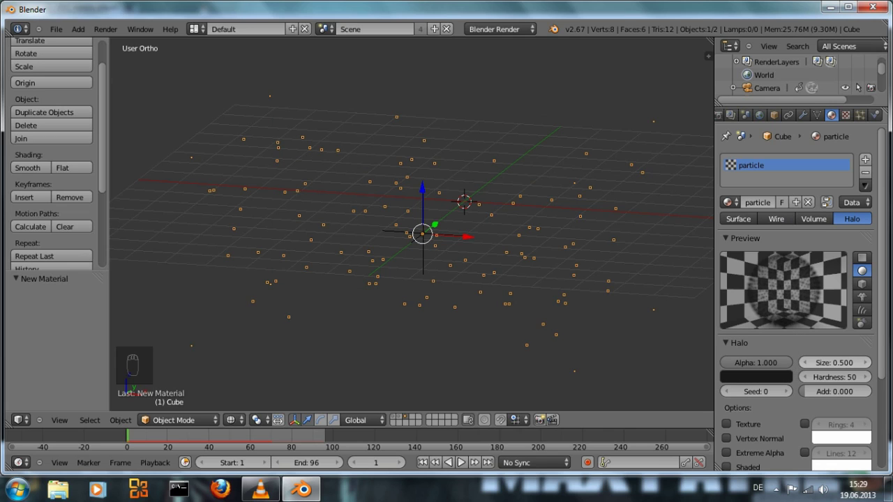
Set the halo's hardness to 40 and its alpha to 0.3
left_click(834, 377)
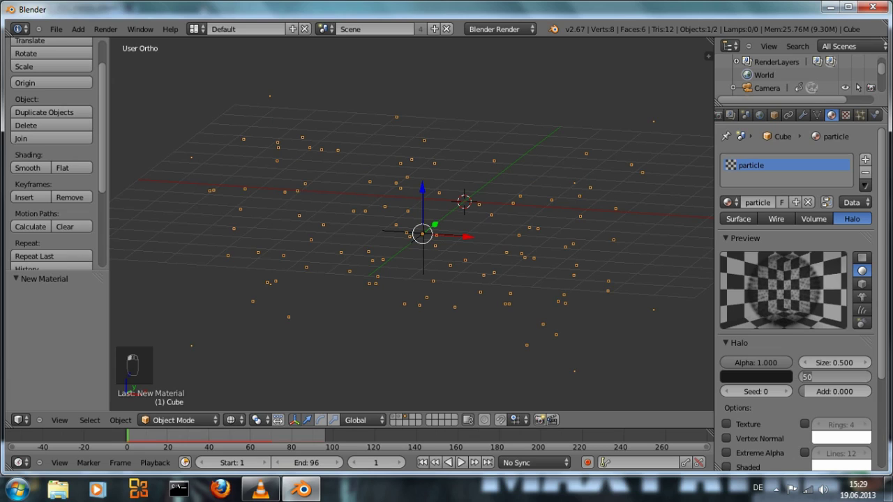
type("40")
key("Return")
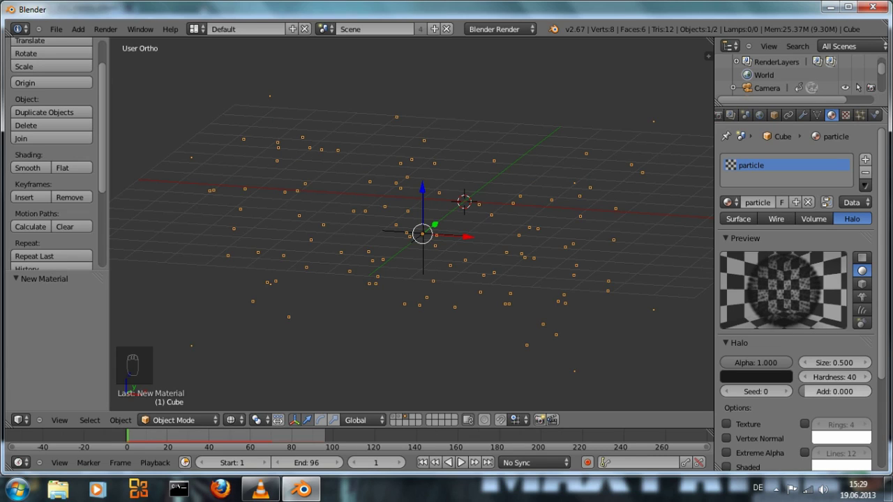
left_click(757, 363)
type("0")
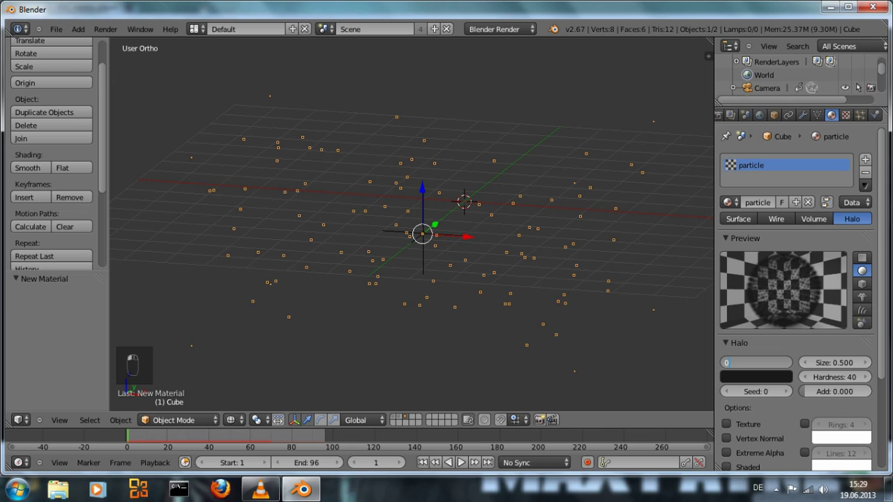
type(".3")
key("Return")
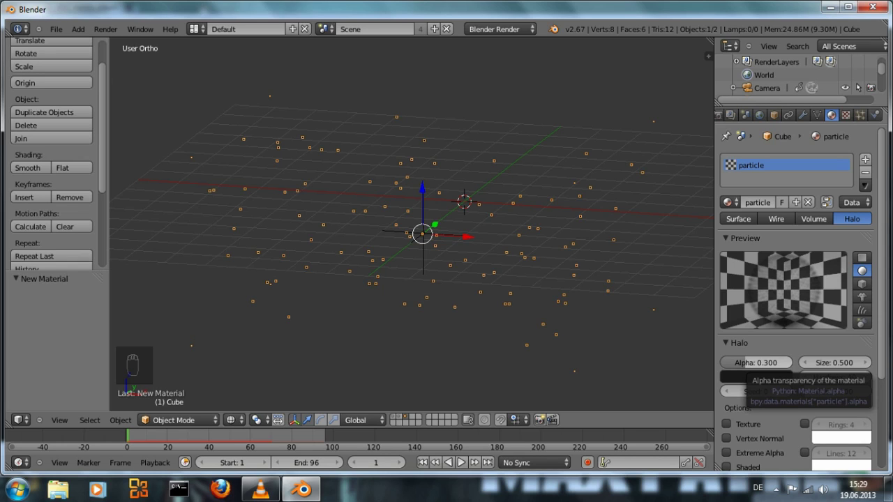
Enable the Extreme Alpha and Soft options of the halo material
scroll(756, 366, "down", 1)
left_click(726, 426)
left_click(726, 455)
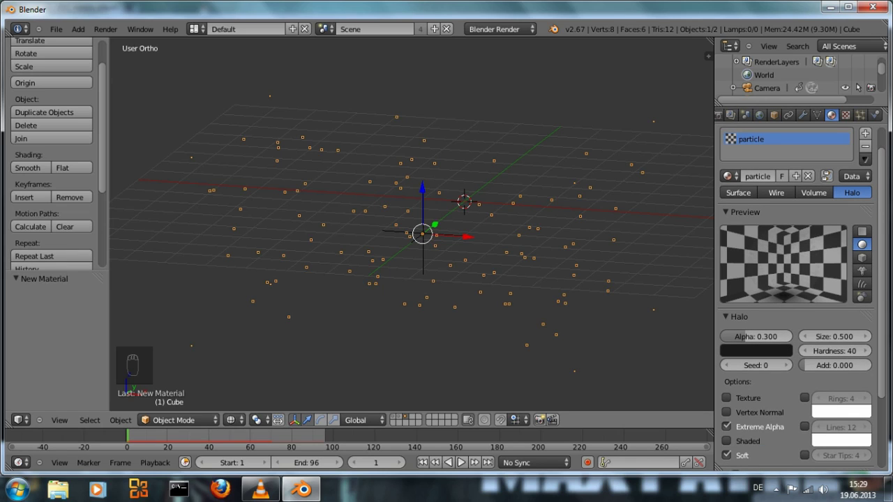
Add a third render layer to the scene and name it "Particle"
scroll(804, 398, "down", 2)
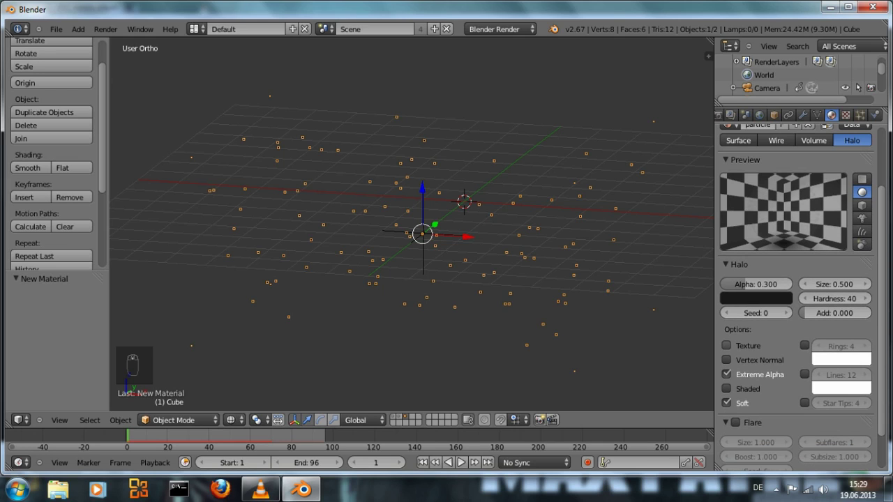
scroll(801, 298, "up", 2)
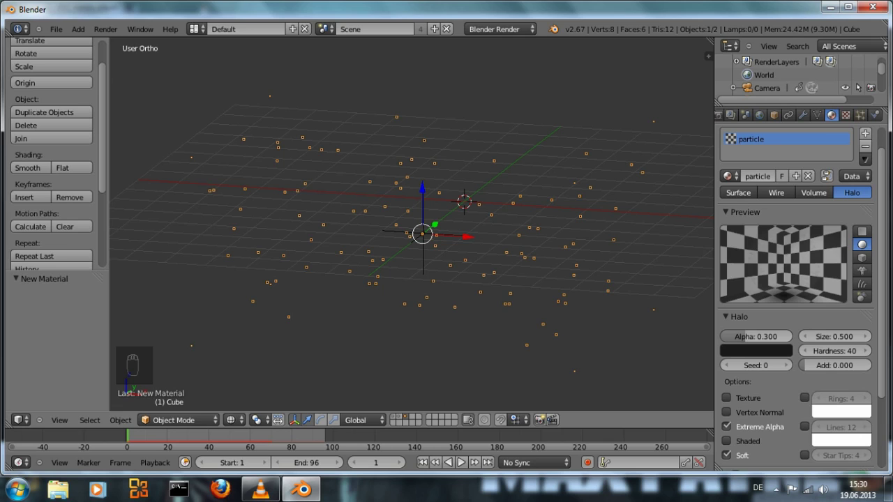
scroll(802, 299, "up", 1)
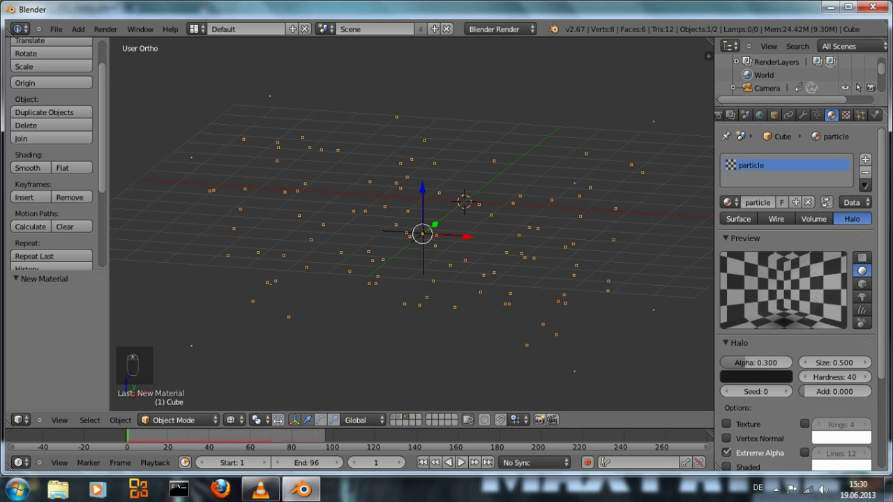
left_click(745, 115)
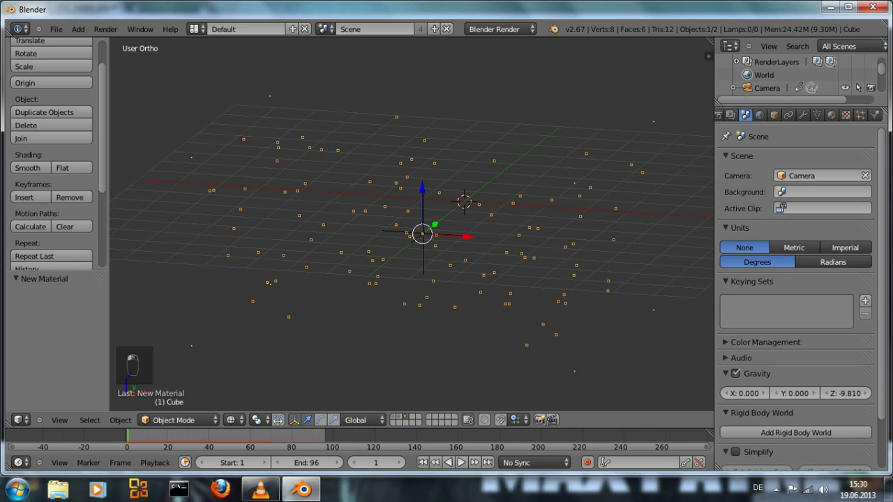
left_click(730, 115)
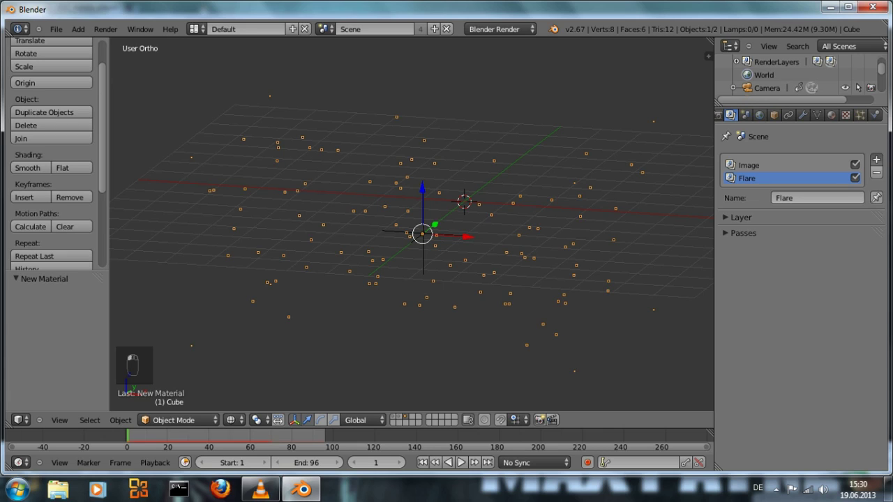
left_click(876, 160)
left_click(817, 212)
type("Par")
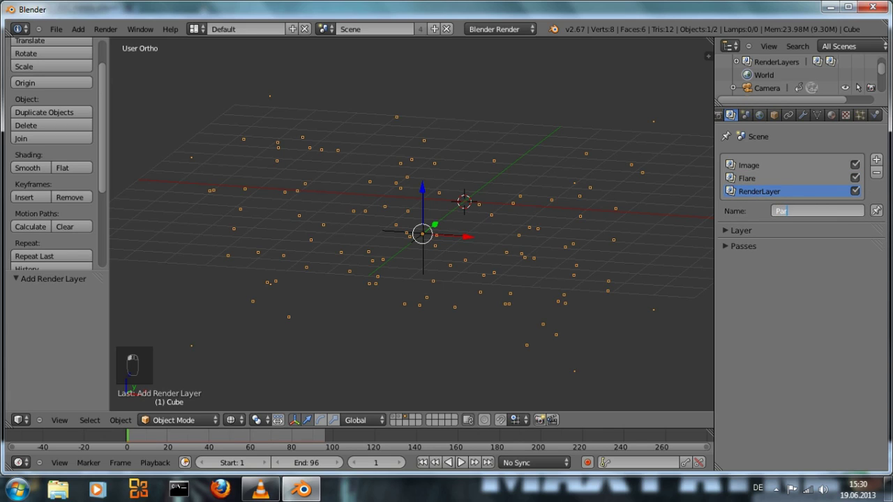
type("ticle")
key("Return")
Assign only the third layer to the Particle render layer and enable scene layers one, two and three
left_click(739, 230)
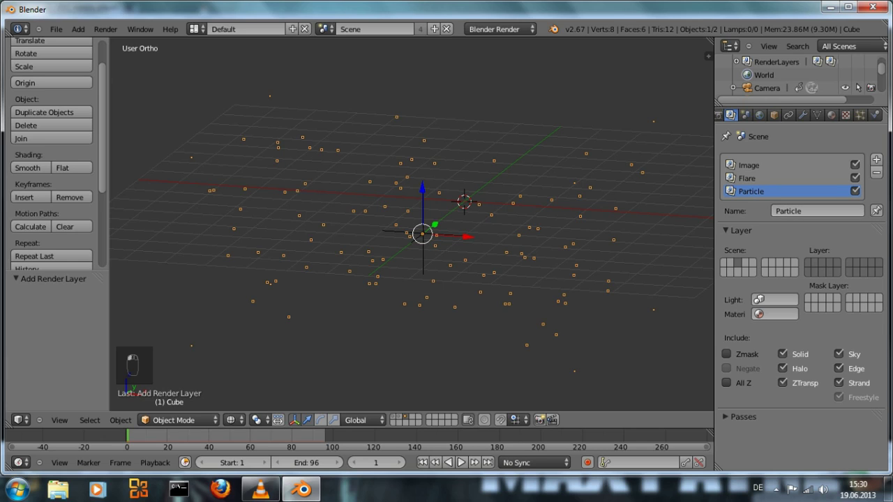
left_click(821, 263)
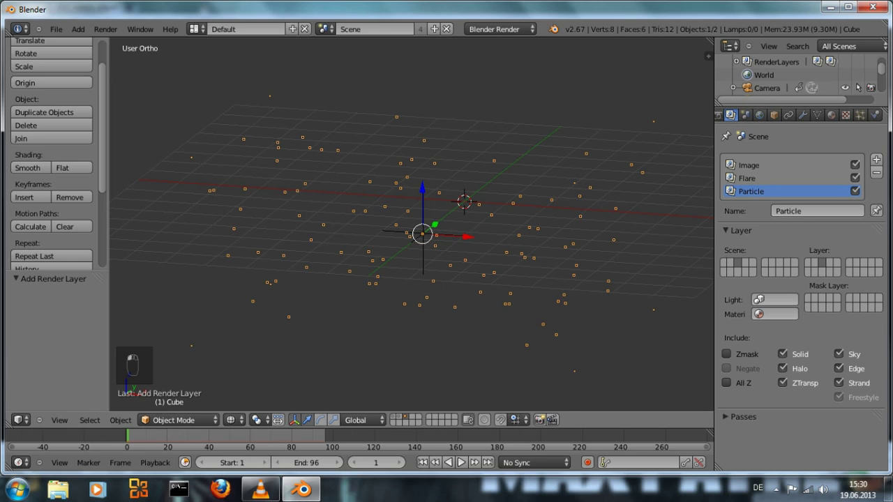
left_click(723, 263, "shift")
left_click(730, 263, "shift")
In the Compositing layout, add a Render Layers node set to Particle and place it below the Flare node
left_click(197, 29)
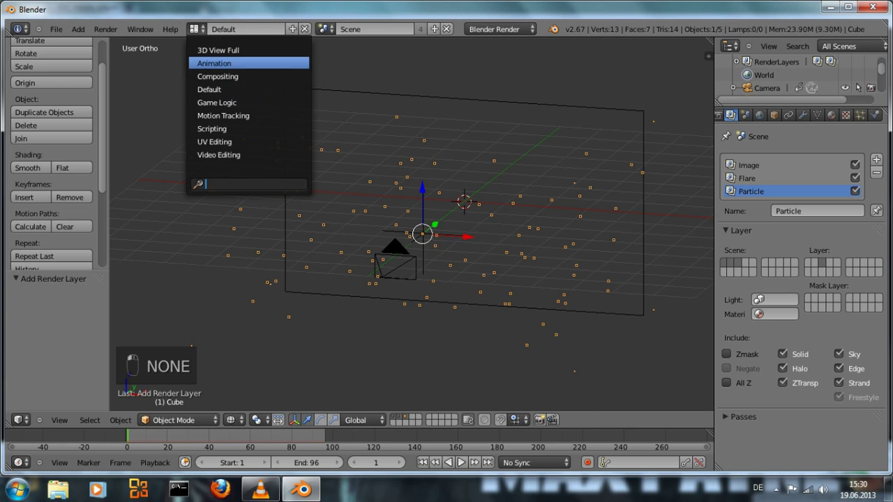
left_click(249, 74)
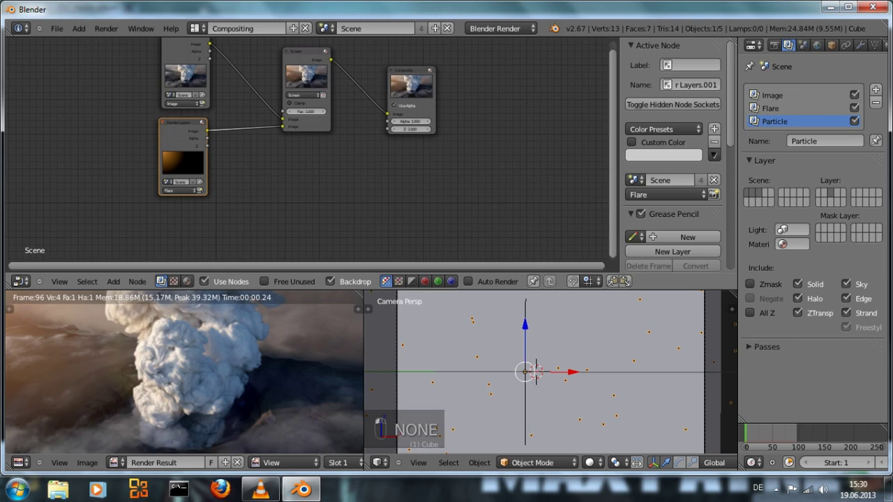
key("ctrl+Up")
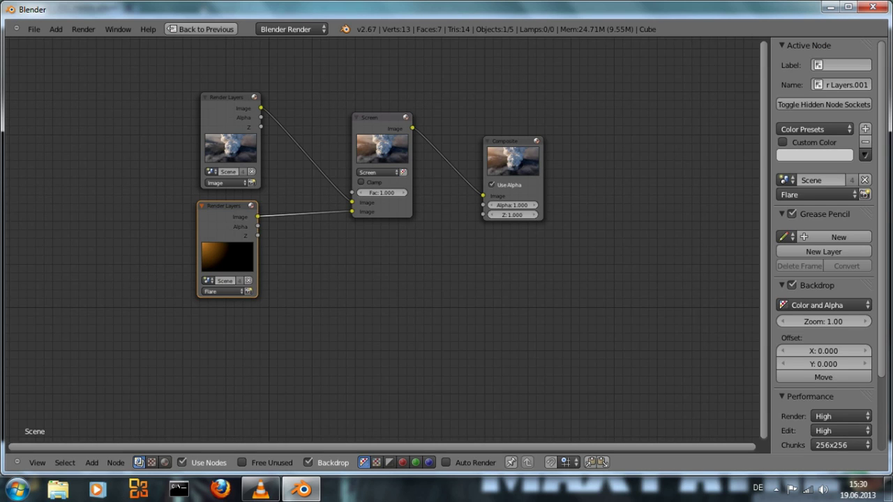
key("shift+a")
mouse_move(279, 271)
left_click(352, 270)
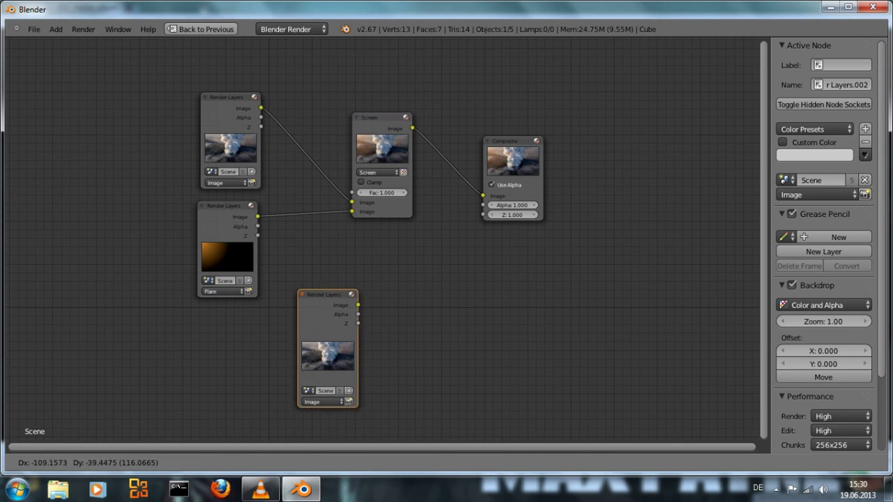
left_click(344, 279)
left_click(310, 408)
left_click(311, 380)
left_click_drag(313, 370, 243, 383)
Add a Mix node and feed it the existing Screen node's image first and the Particle render layer second
key("shift+a")
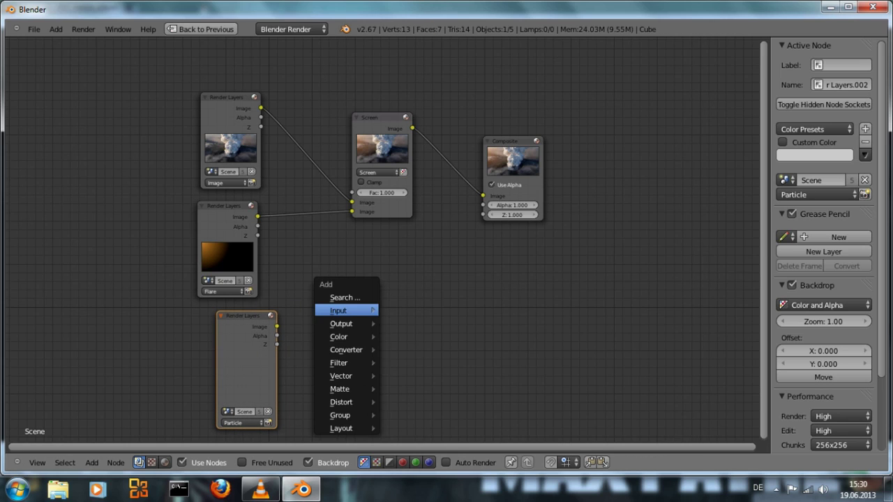
mouse_move(342, 336)
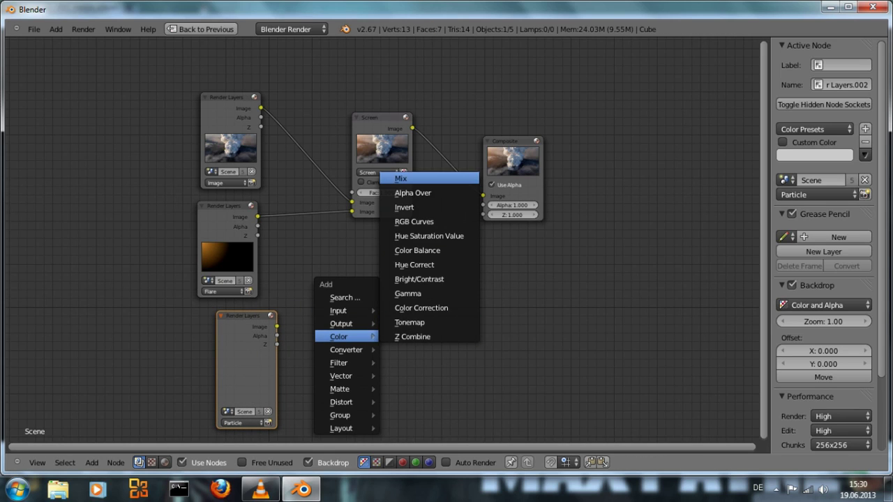
left_click(401, 179)
left_click_drag(277, 327, 409, 360)
left_click_drag(412, 128, 409, 351)
Set the new Mix node's blend type to Screen and connect its output to the Composite node's image input
left_click(433, 321)
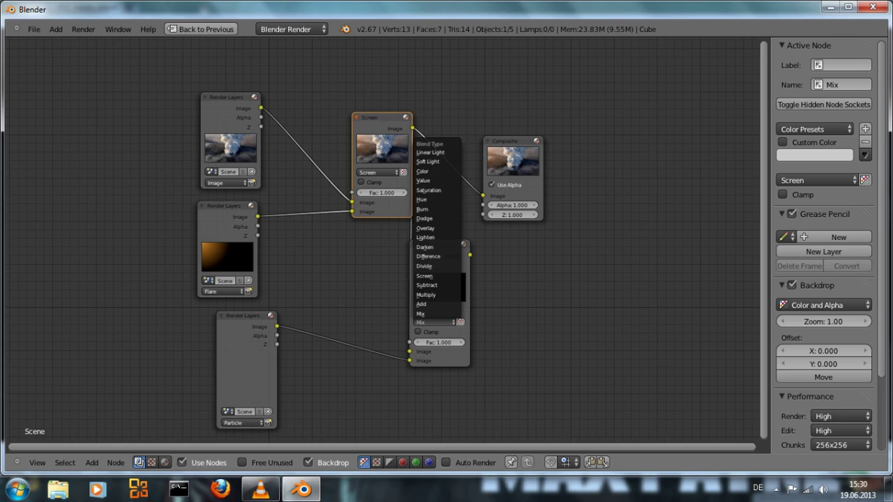
left_click(437, 275)
left_click_drag(437, 269, 483, 196)
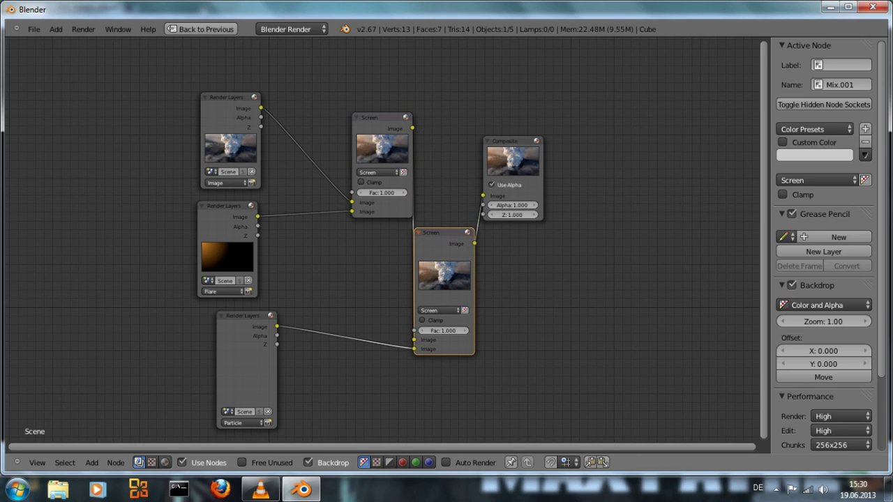
left_click_drag(512, 141, 544, 136)
key("ctrl+Down")
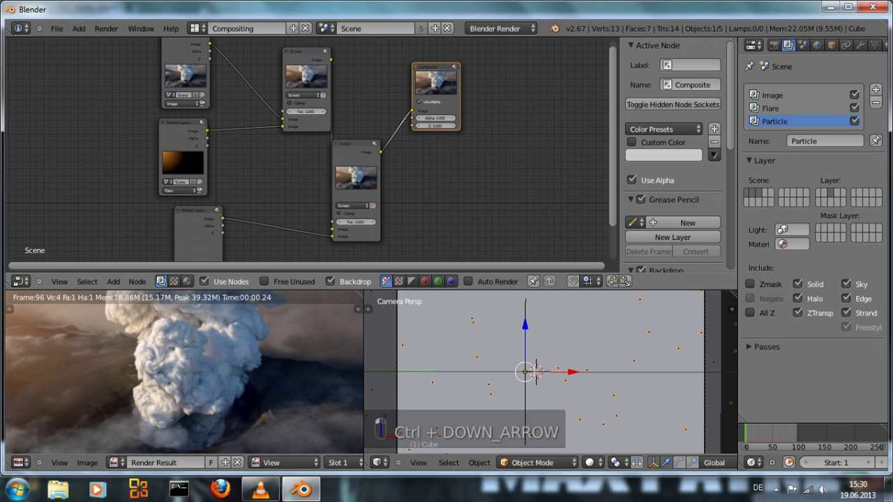
Return to the Default layout, show only the third scene layer and render the particles alone
left_click(197, 28)
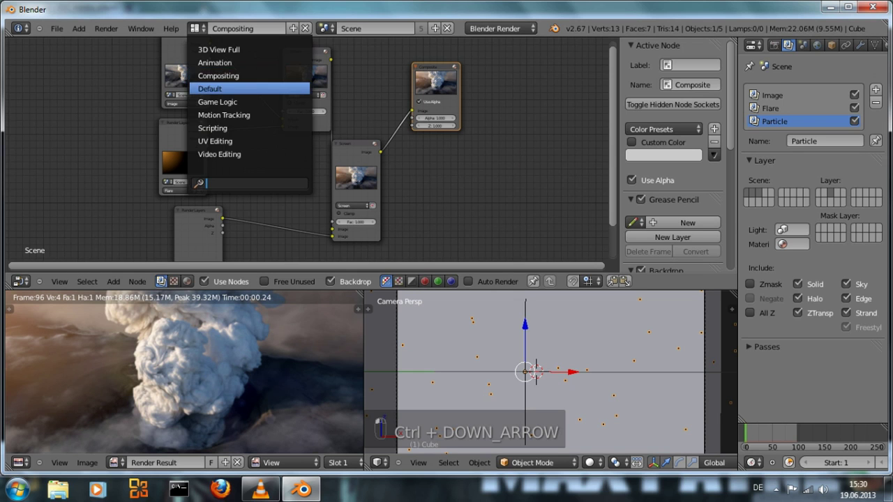
left_click(203, 88)
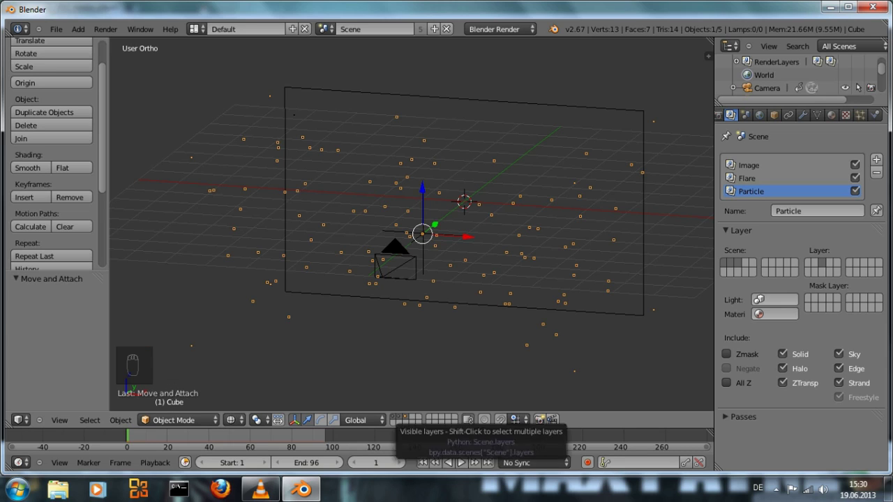
left_click(406, 417)
key("F12")
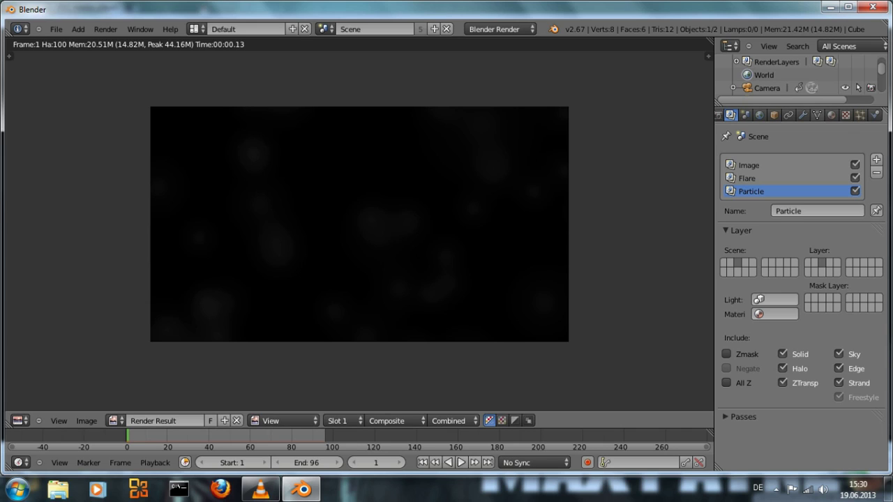
Set the particle material's halo size to 0.3, re-render the particles to check them, and close the render
left_click(831, 115)
left_click(830, 363)
type("0")
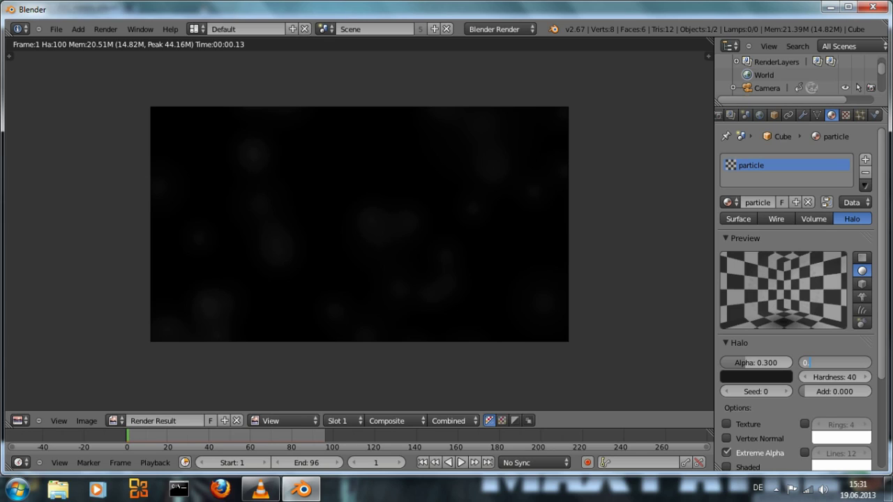
type(".3")
key("Return")
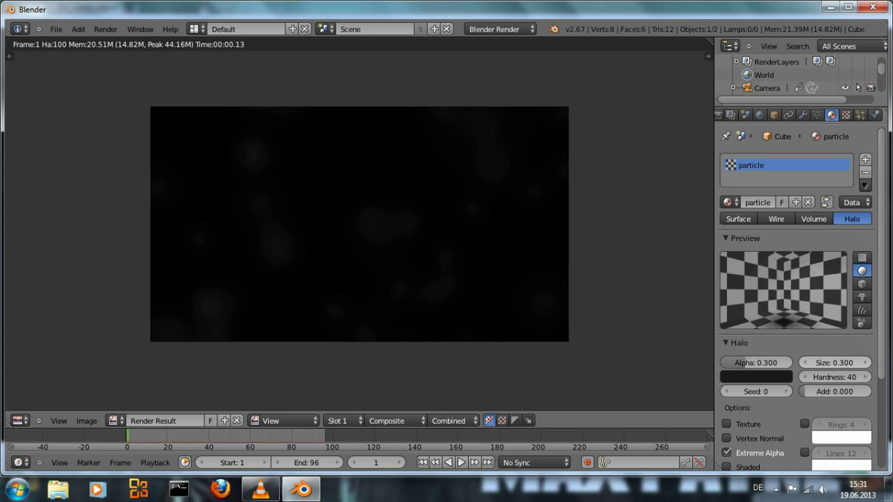
key("F12")
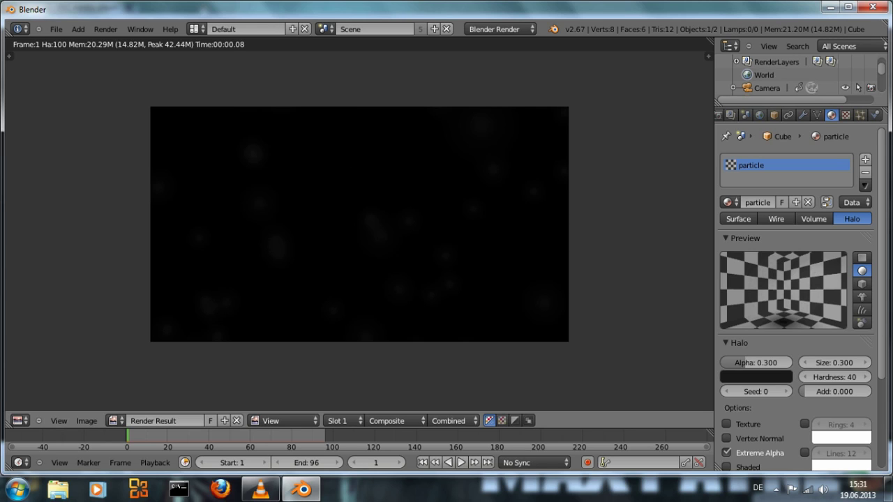
key("Escape")
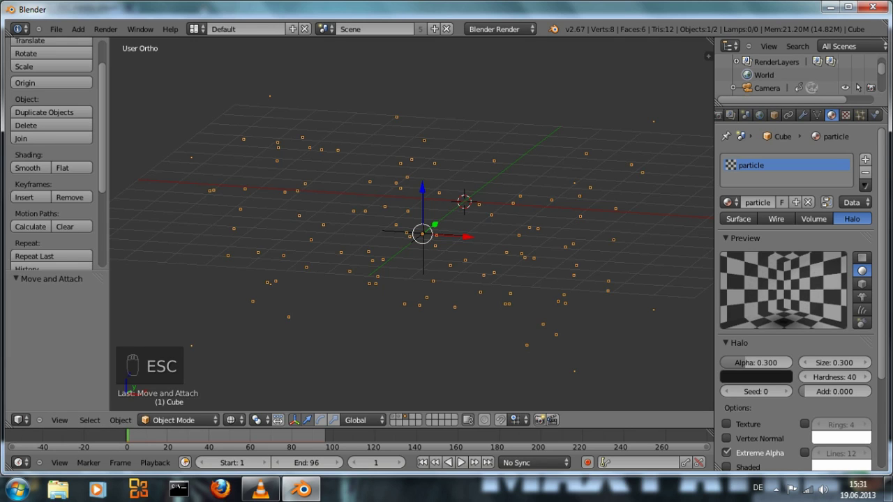
Make the image and flare layers visible with the particles, render the full composite, and close the render
left_click(399, 417, "shift")
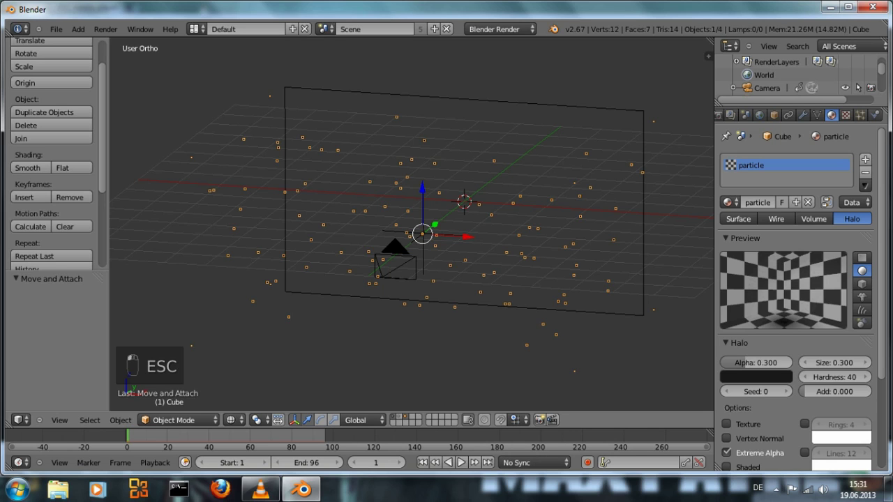
middle_click_drag(419, 307, 392, 324)
key("F12")
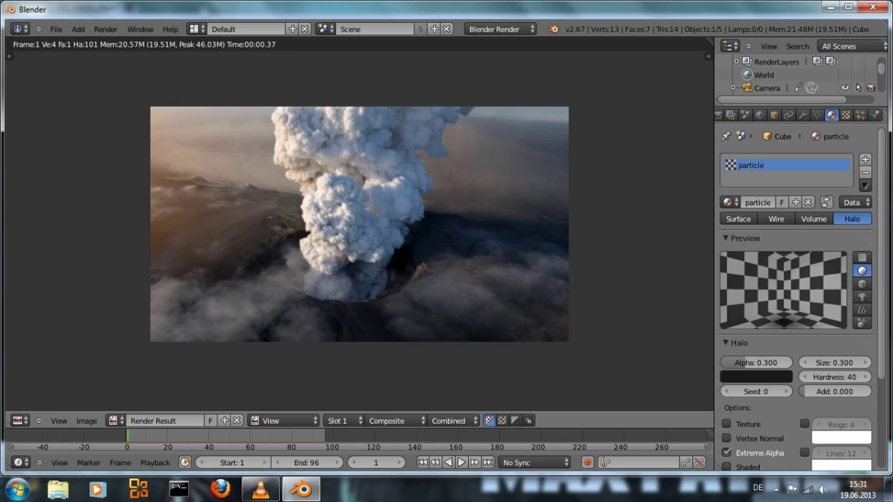
key("Escape")
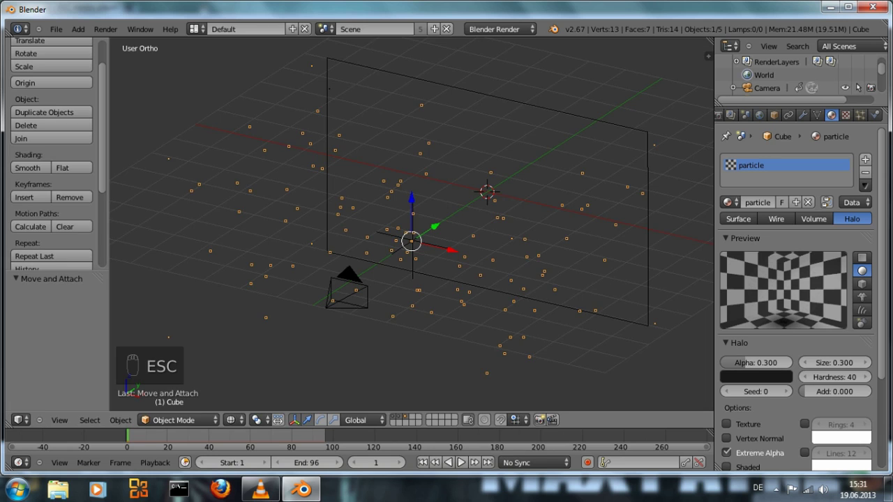
middle_click_drag(412, 230, 474, 211)
scroll(436, 277, "down", 2)
scroll(436, 278, "up", 3)
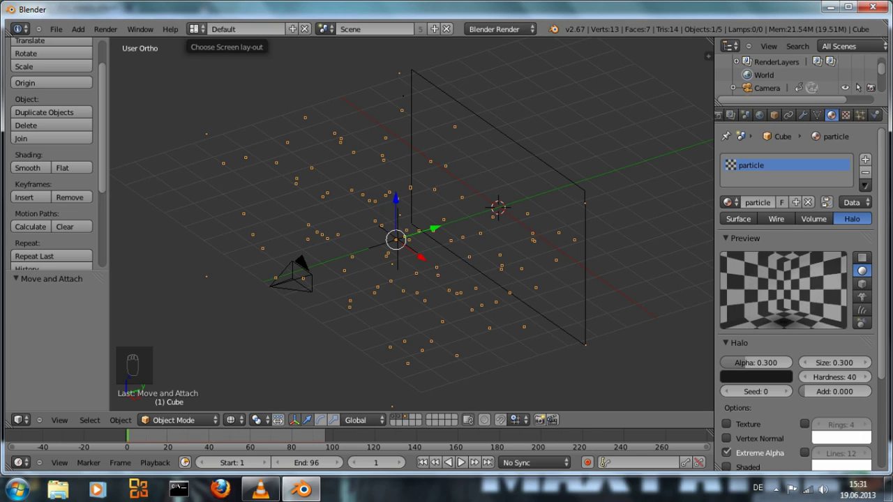
Switch to the Video Editing layout and add the current scene as a 96-frame strip in the sequencer
left_click(194, 29)
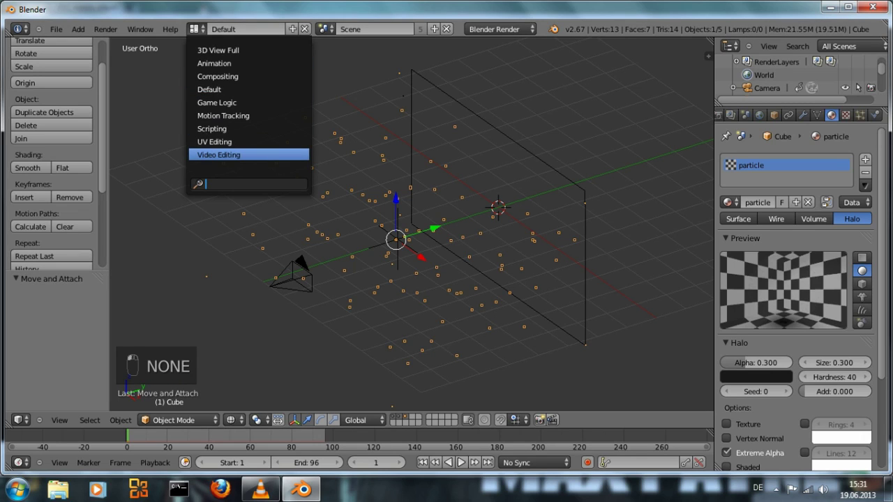
key("Return")
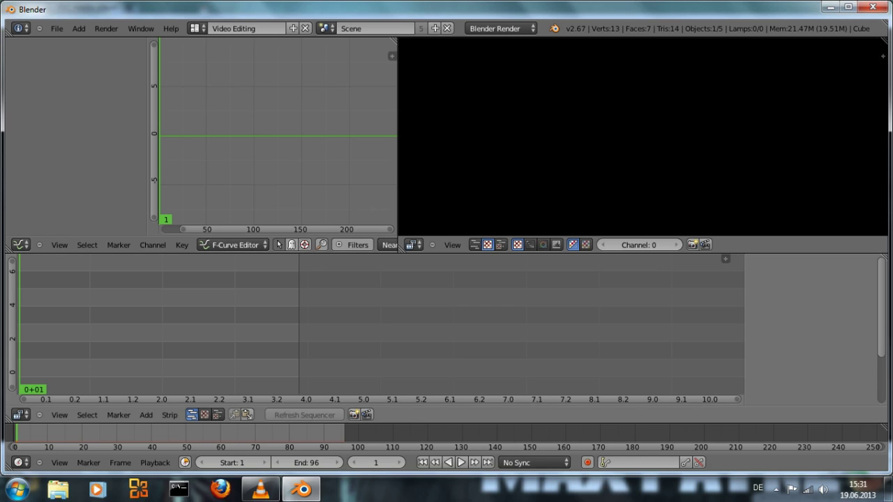
left_click(145, 415)
mouse_move(164, 403)
left_click(234, 402)
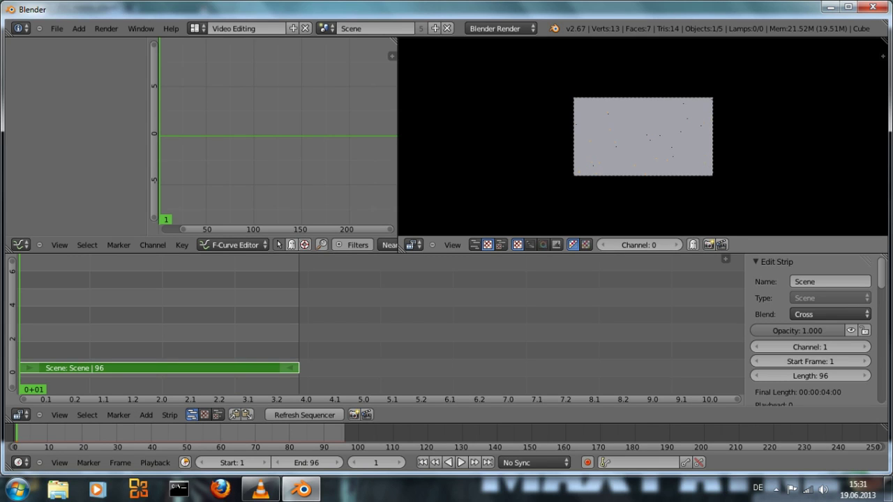
Disable Open GL Preview for the sequencer preview so it displays the rendered composite
key("n")
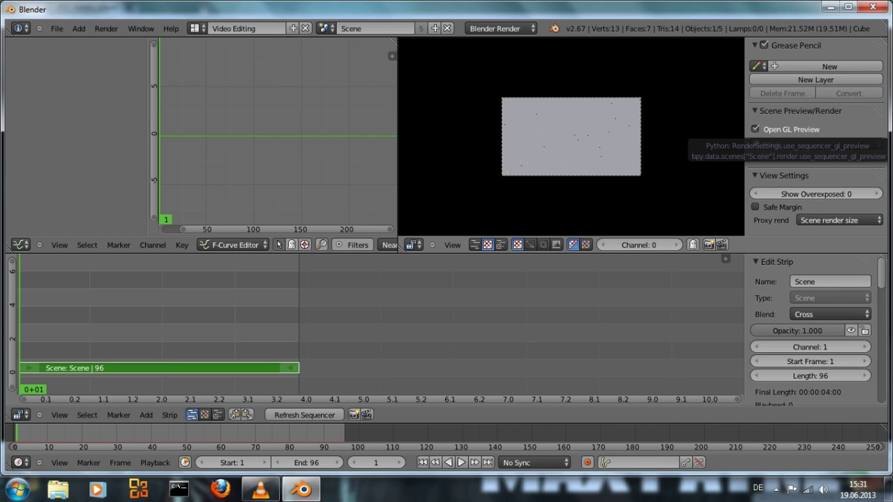
left_click(755, 129)
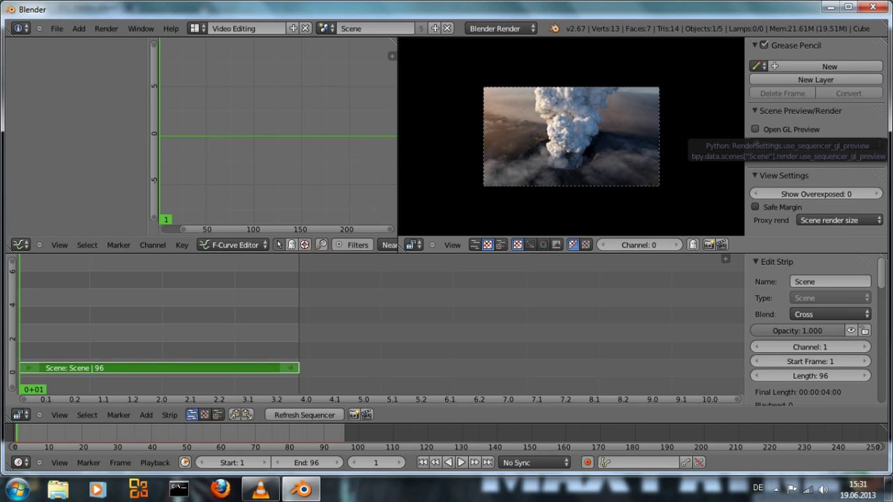
key("n")
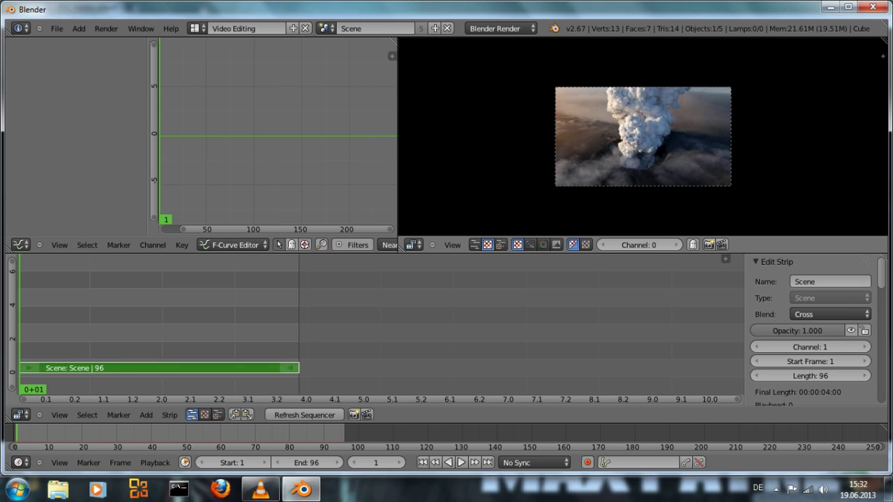
scroll(642, 137, "up", 2)
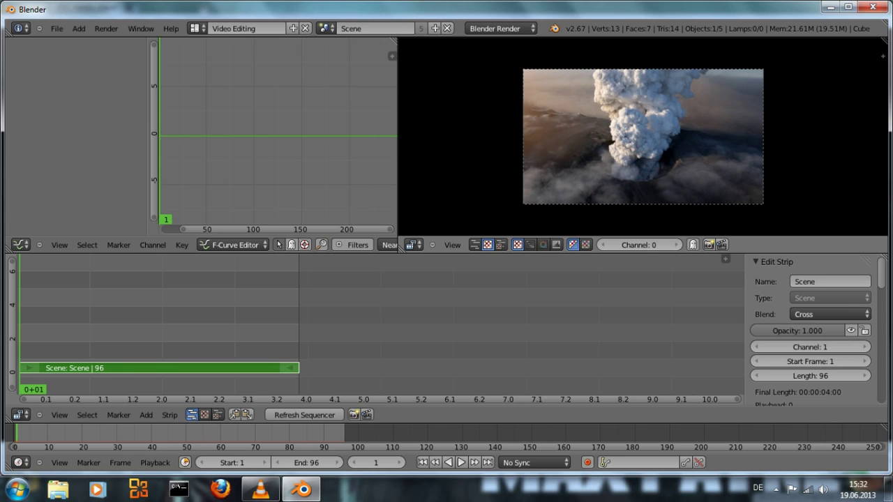
Play back the composited animation in the sequencer preview, check it maximized, stop playback and restore the layout
scroll(643, 137, "up", 2)
scroll(642, 136, "down", 1)
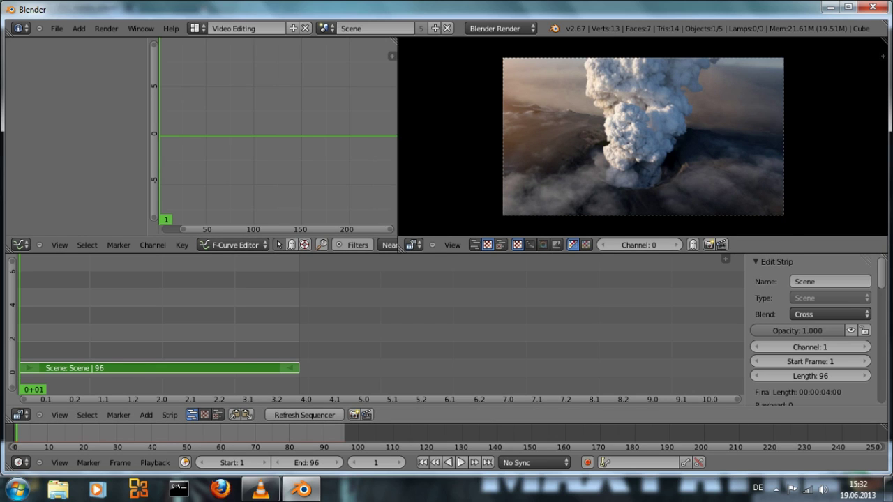
key("alt+a")
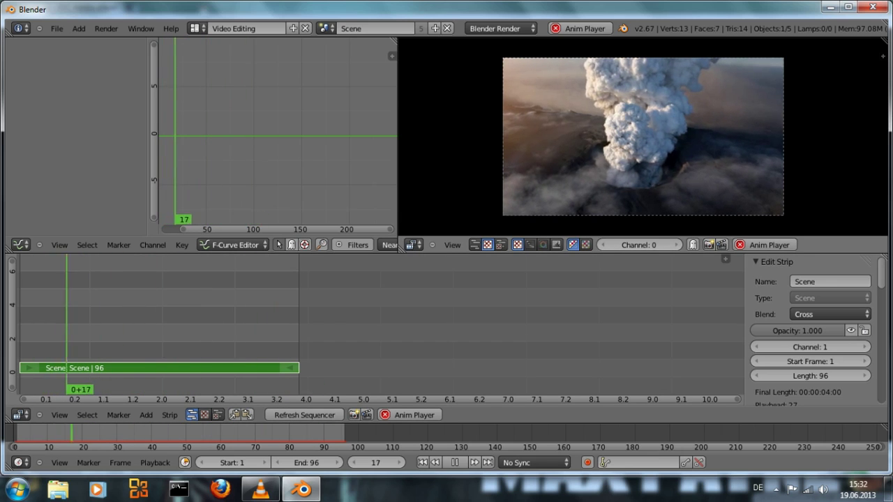
key("ctrl+Up")
scroll(446, 246, "up", 3)
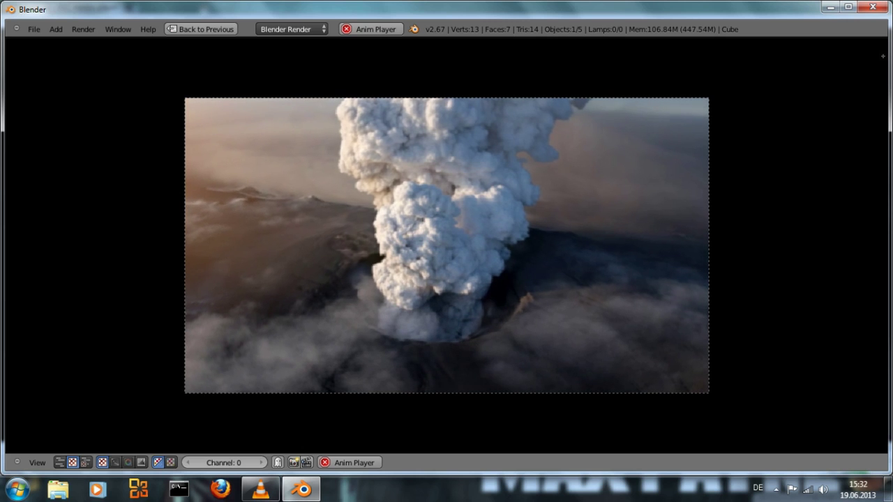
key("alt+a")
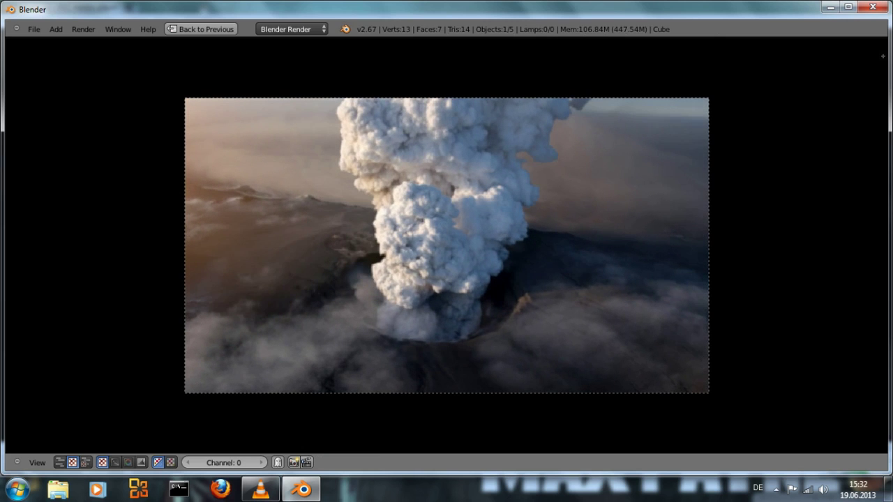
key("ctrl+Up")
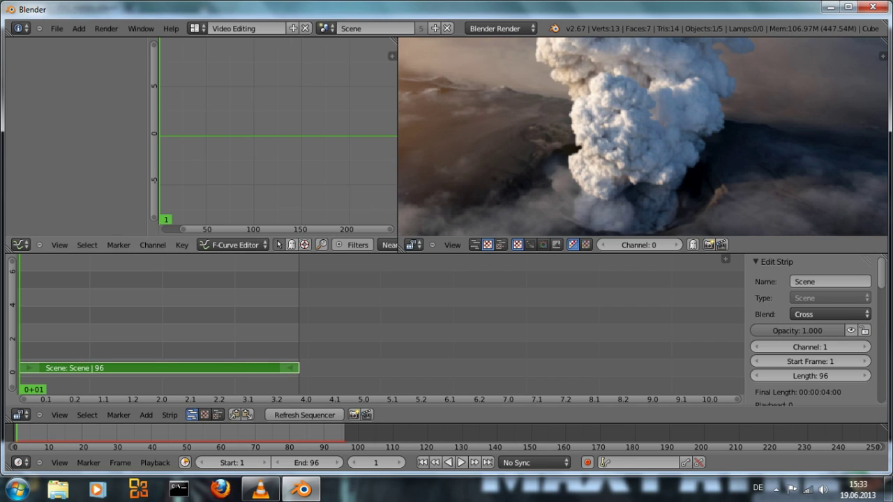
Switch to the Compositing layout and move the Composite and second Screen nodes farther right to spread out the node tree
left_click(237, 28)
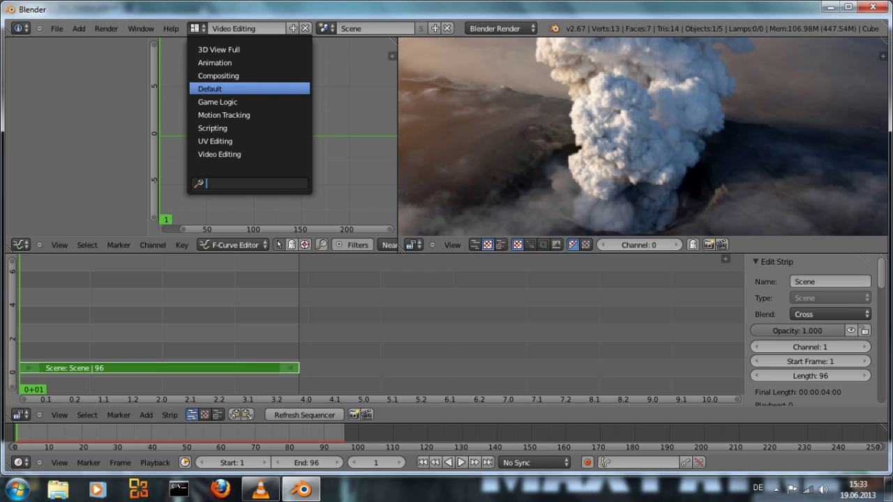
left_click(223, 74)
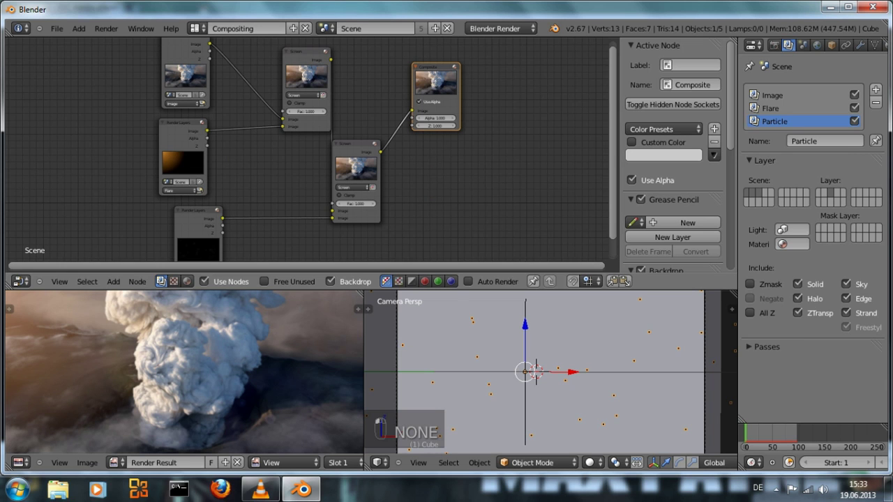
left_click_drag(434, 68, 475, 60)
left_click_drag(354, 145, 391, 118)
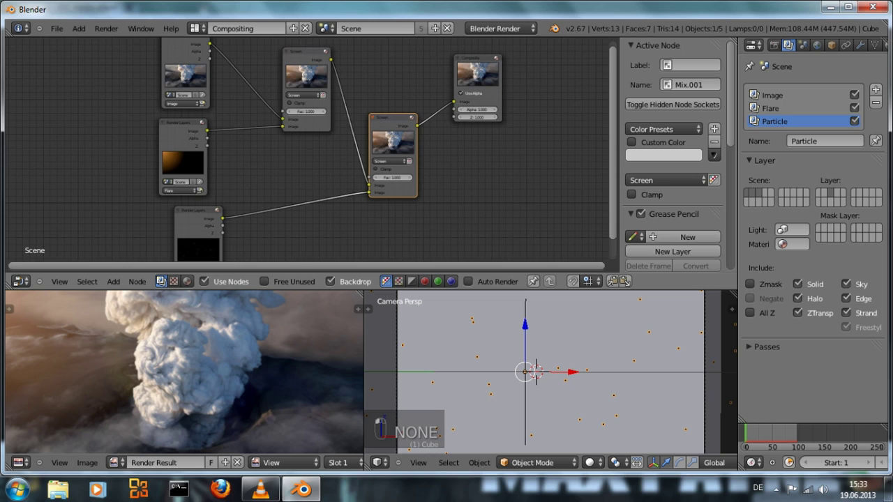
scroll(311, 150, "up", 3)
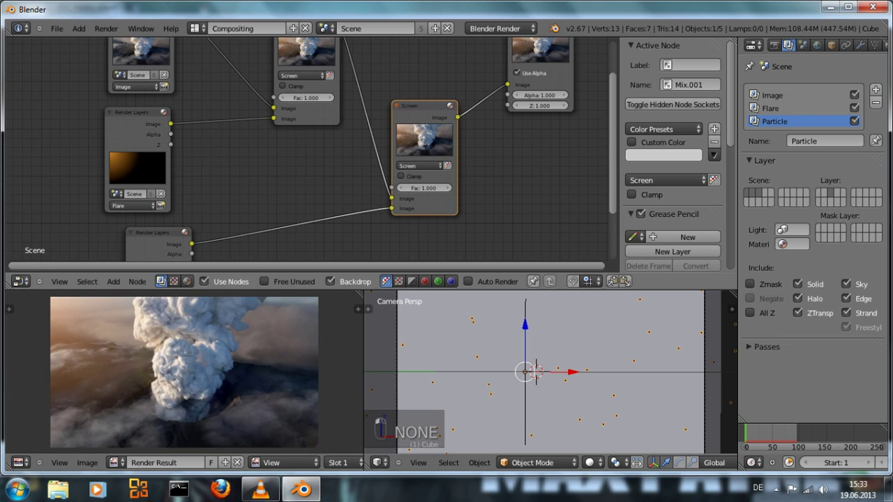
Add a Viewer for the Particle render layer, inspect it in the maximized node editor, and reconnect it to the second Screen node's output
left_click(156, 245, "ctrl+shift")
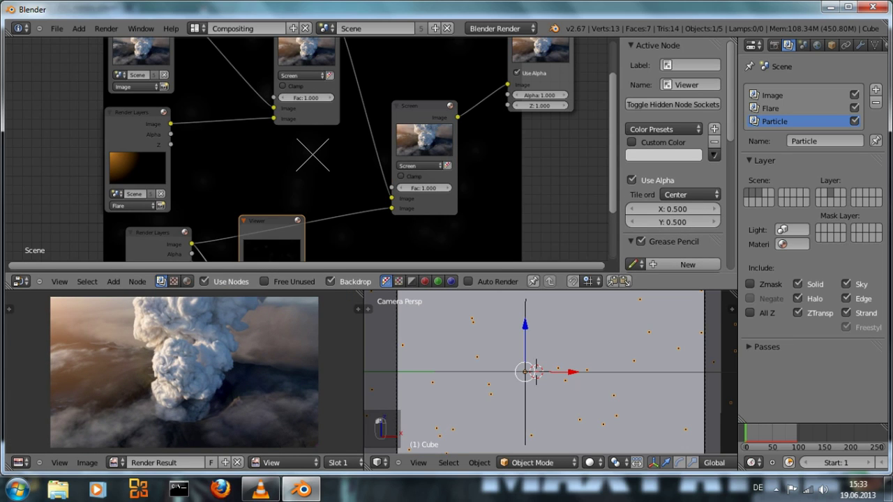
key("ctrl+Up")
middle_click_drag(528, 288, 463, 233)
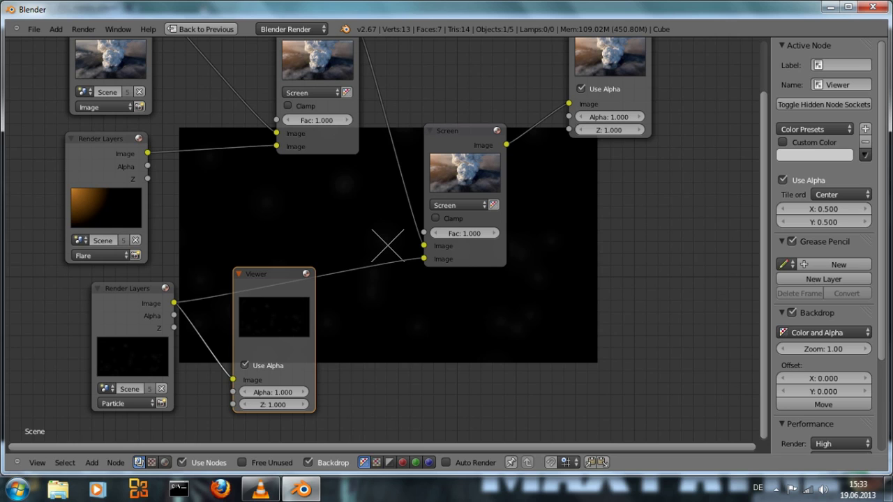
left_click(464, 167, "ctrl+shift")
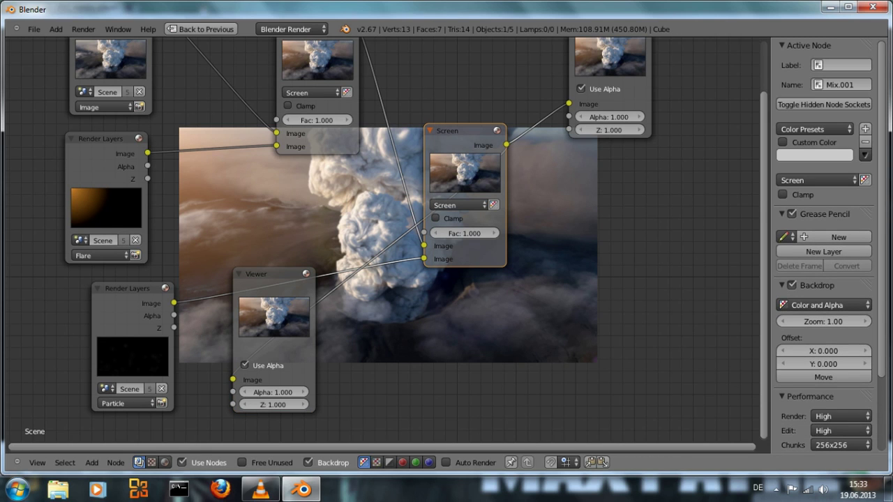
Try raising the second Screen node's mix factor to 1.6 and return it to 1
left_click_drag(464, 232, 562, 233)
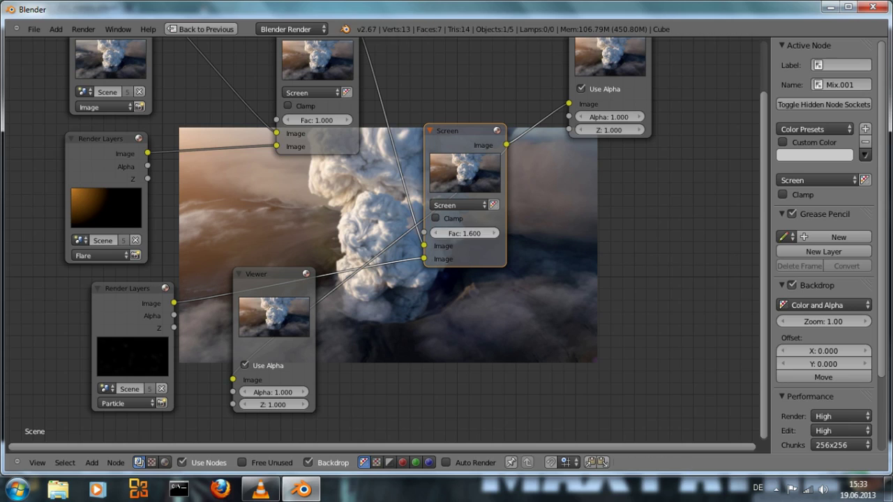
left_click(465, 233)
type("1.9")
key("Return")
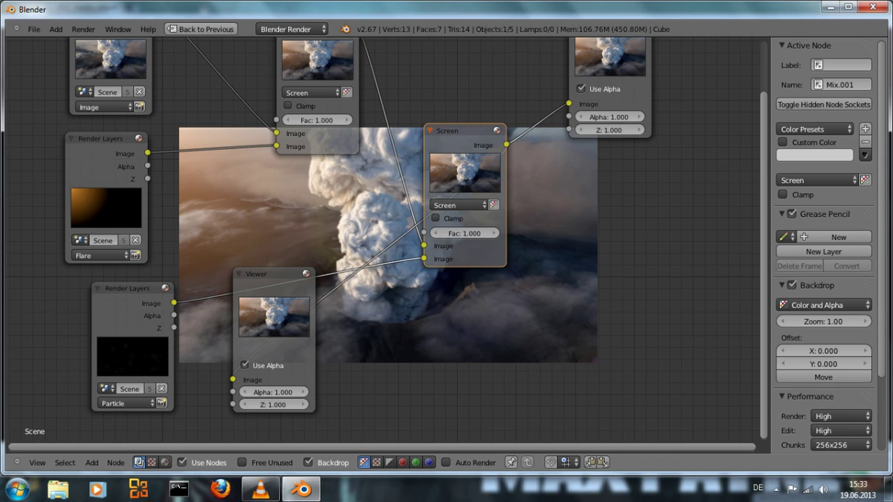
Move the Viewer node to the right of the second Screen node, restore the editor size, and switch to the Default layout
left_click_drag(272, 274, 645, 194)
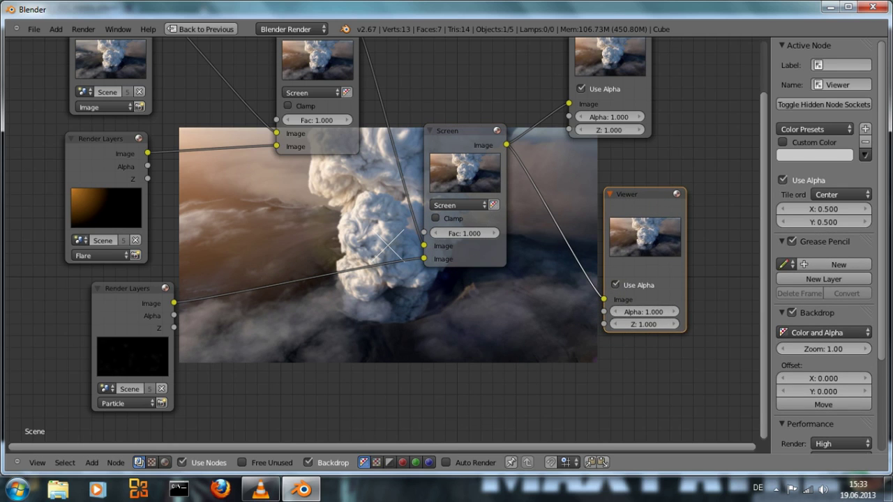
key("ctrl+Down")
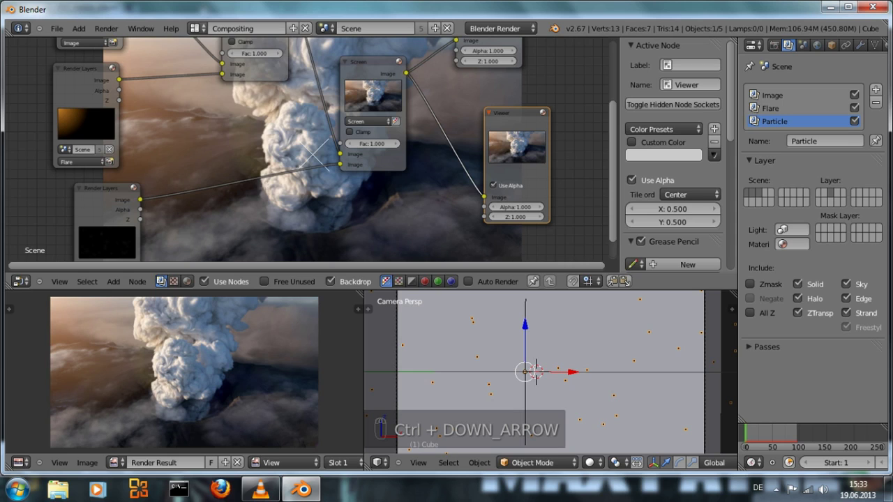
left_click(197, 28)
left_click(224, 89)
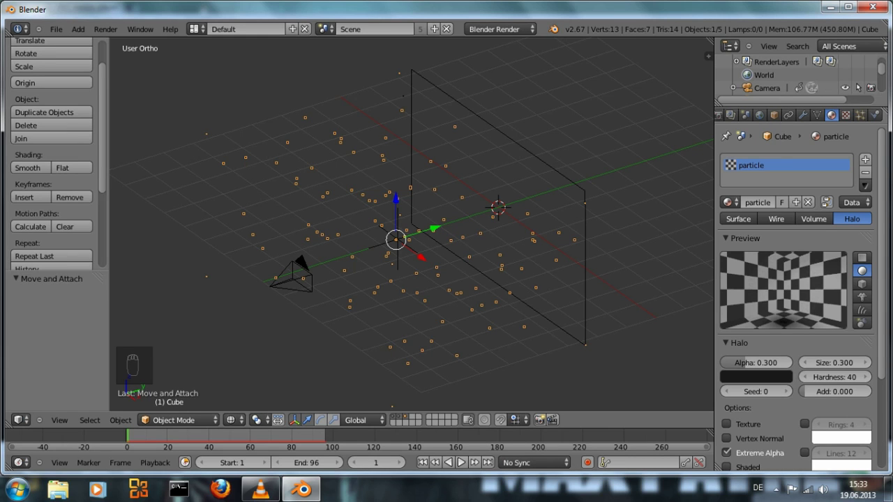
Set the particle material's halo alpha to 0.05 and its halo size to 0.4
scroll(767, 336, "down", 1)
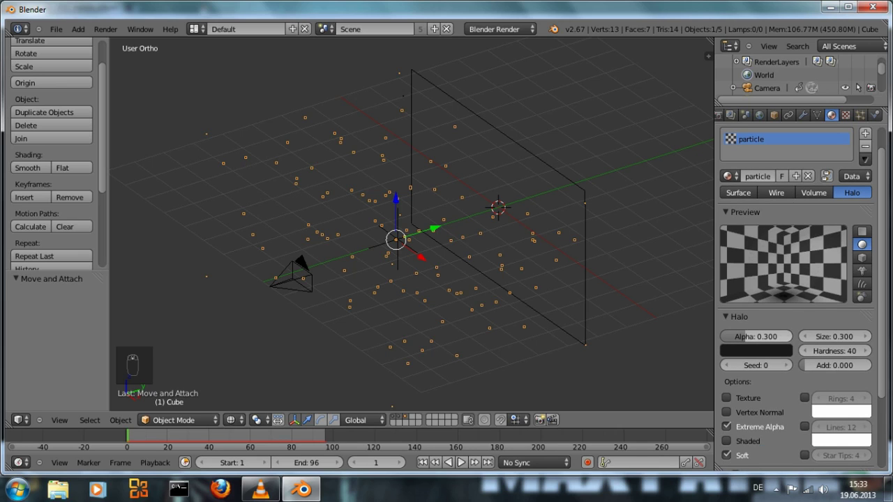
left_click(756, 337)
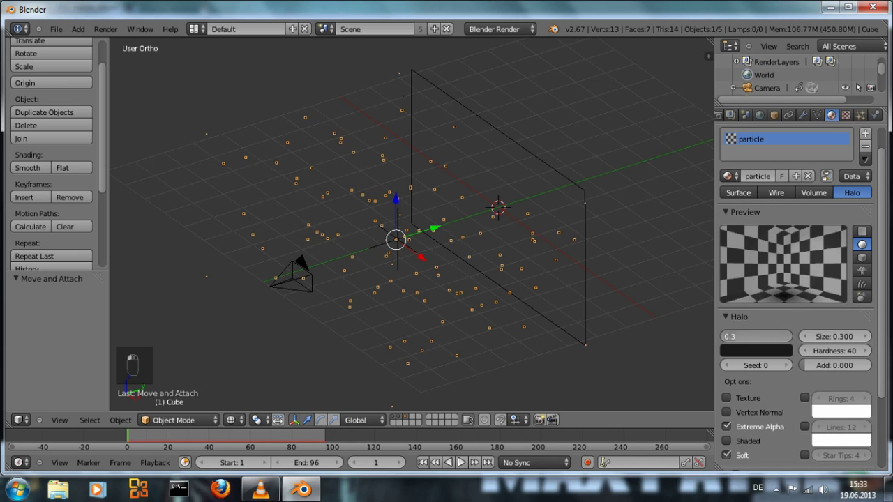
type("0.05")
key("Return")
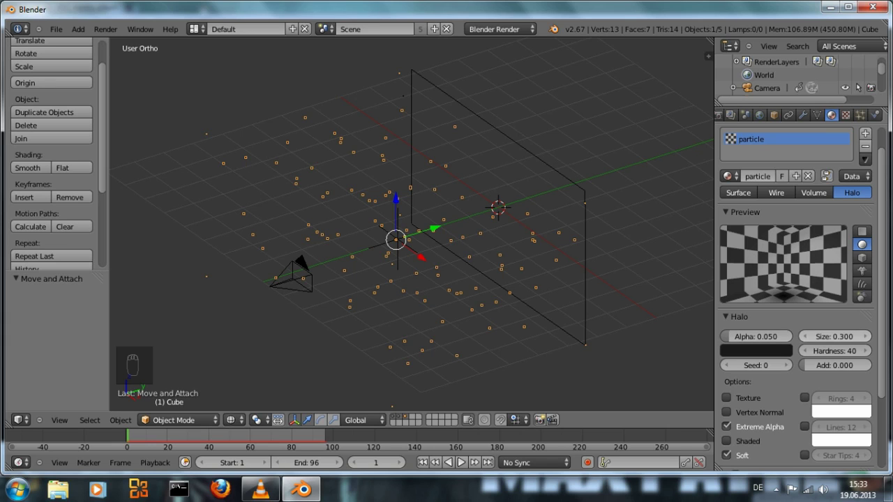
left_click_drag(834, 336, 840, 336)
Try turning off the halo's Soft and Extreme Alpha options and turn both back on
left_click(726, 454)
left_click(726, 426)
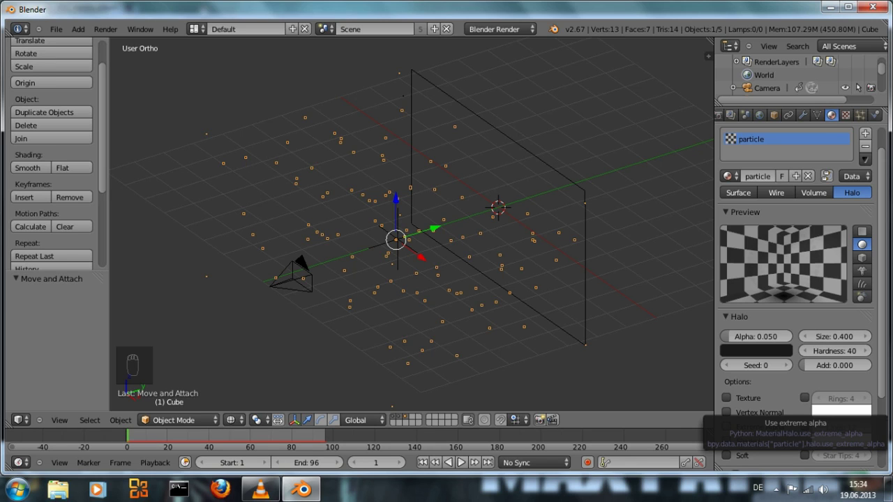
left_click(726, 426)
left_click(726, 455)
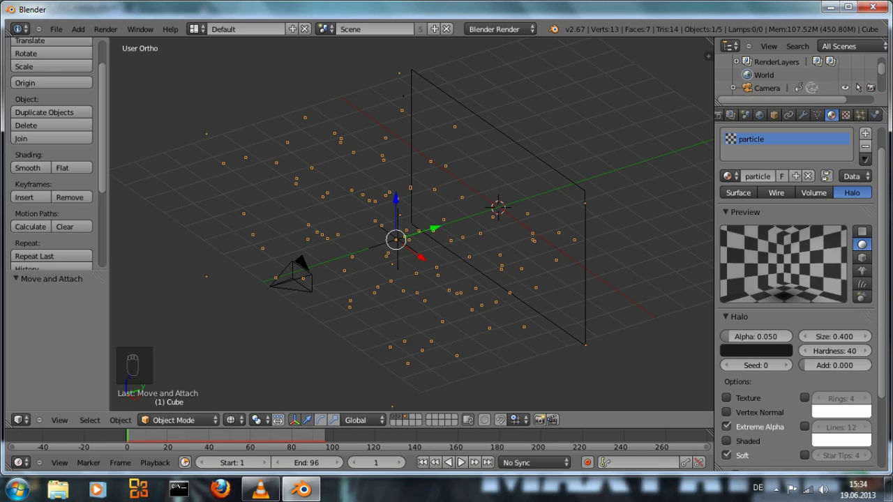
Render and close the composite, connect the Viewer to the Particle render layer in the Compositing layout, and render again
key("F12")
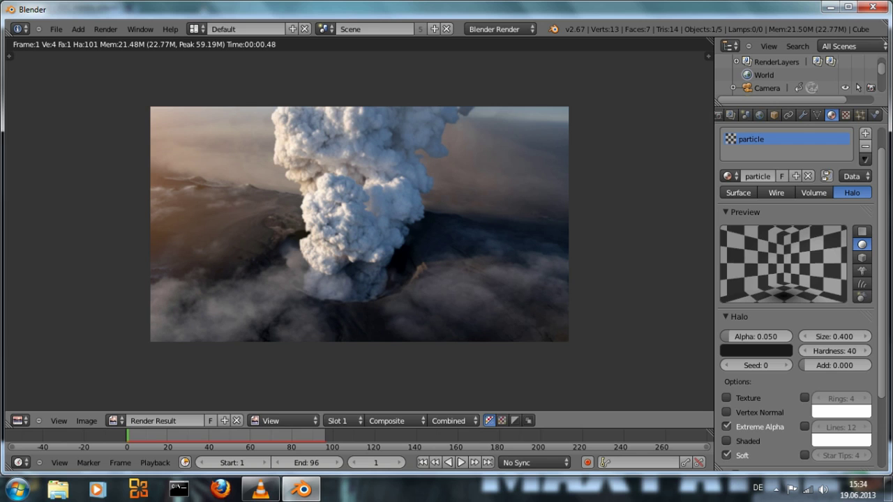
key("Escape")
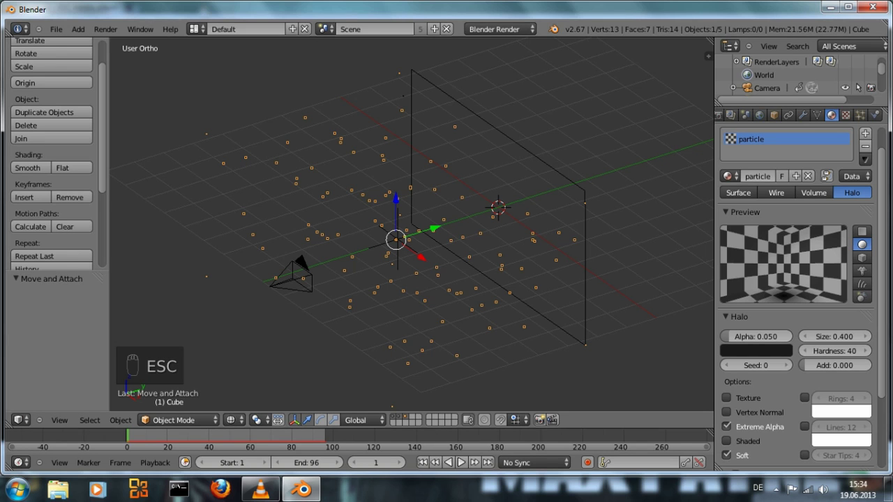
left_click(198, 29)
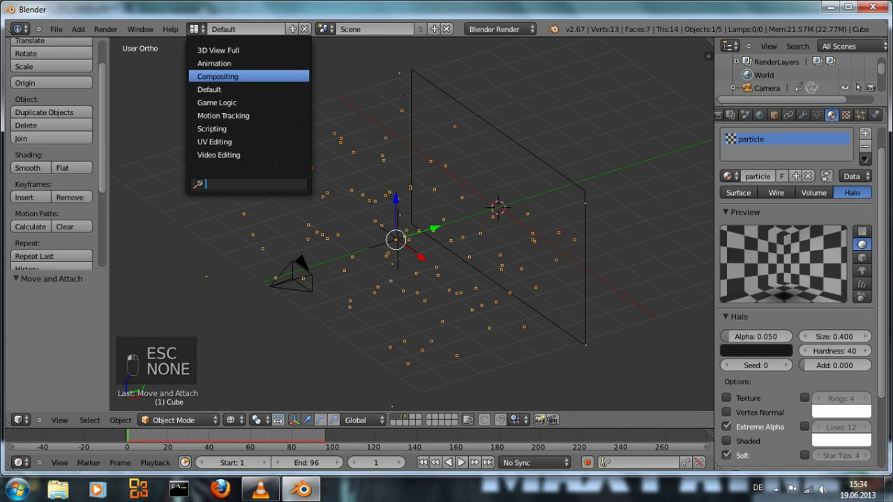
left_click(237, 76)
scroll(307, 149, "down", 1)
left_click(122, 202, "ctrl+shift")
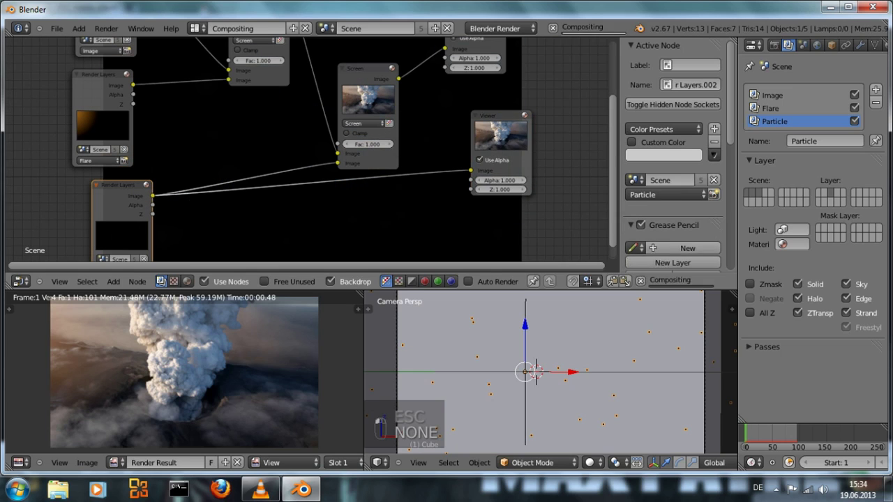
key("F12")
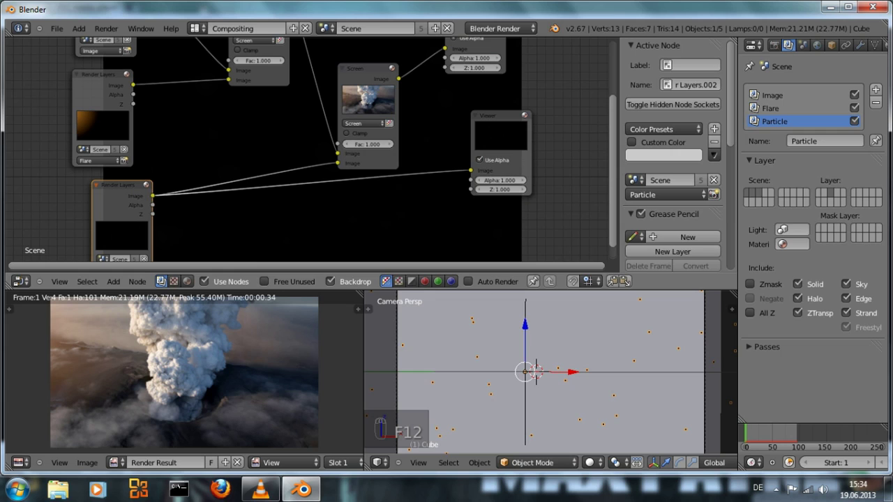
middle_click_drag(307, 150, 301, 130)
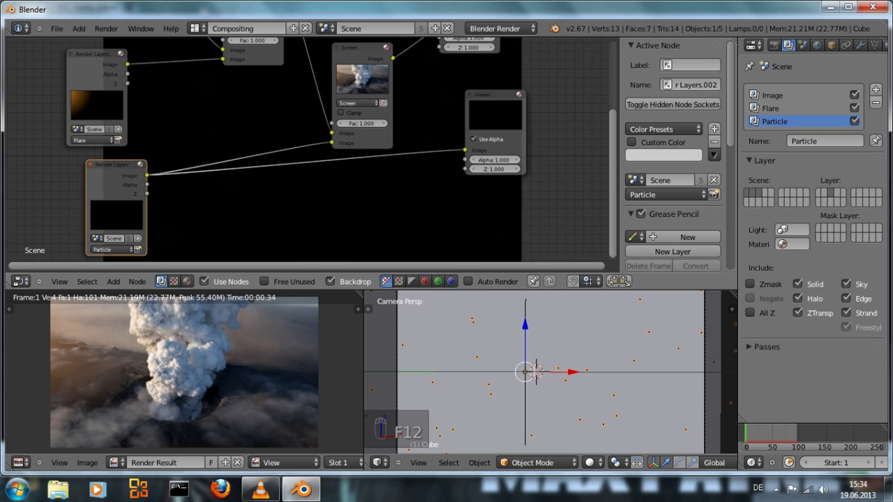
Examine the texture settings of the volcano plane and the particle cube, checking the available textures without assigning one
scroll(864, 46, "down", 2)
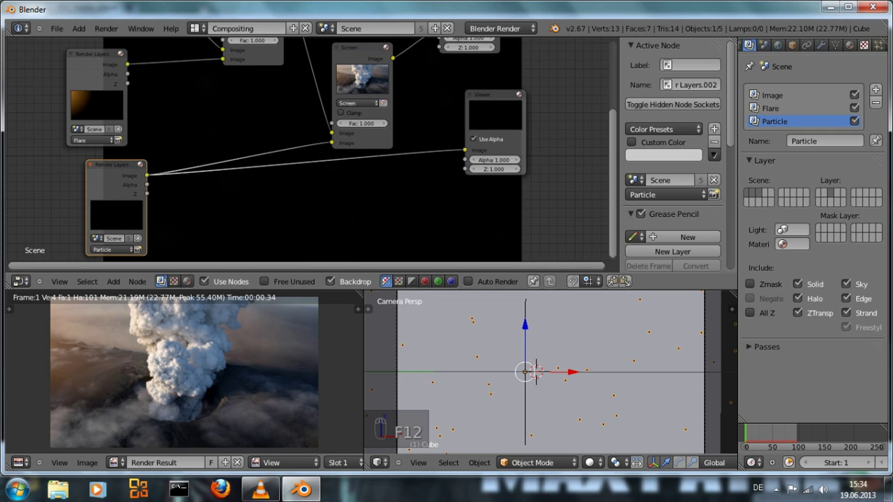
left_click(863, 46)
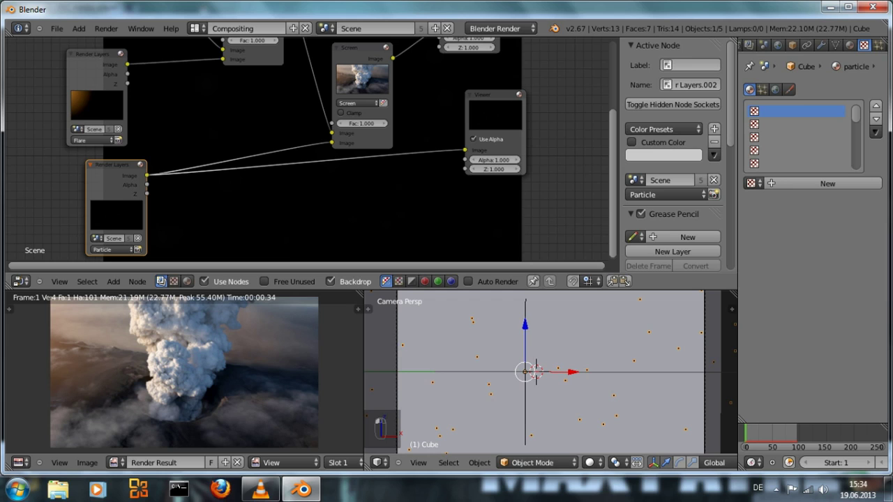
right_click(578, 387)
scroll(578, 387, "down", 5)
middle_click_drag(579, 387, 499, 397)
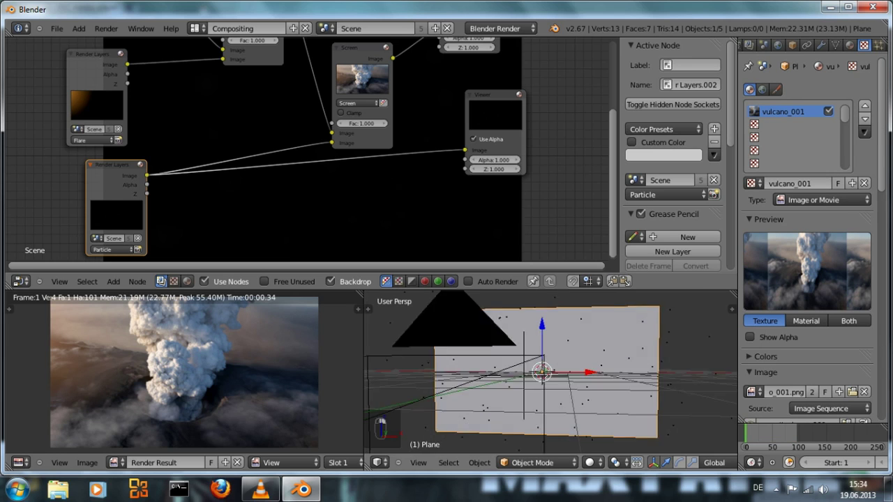
right_click(455, 381)
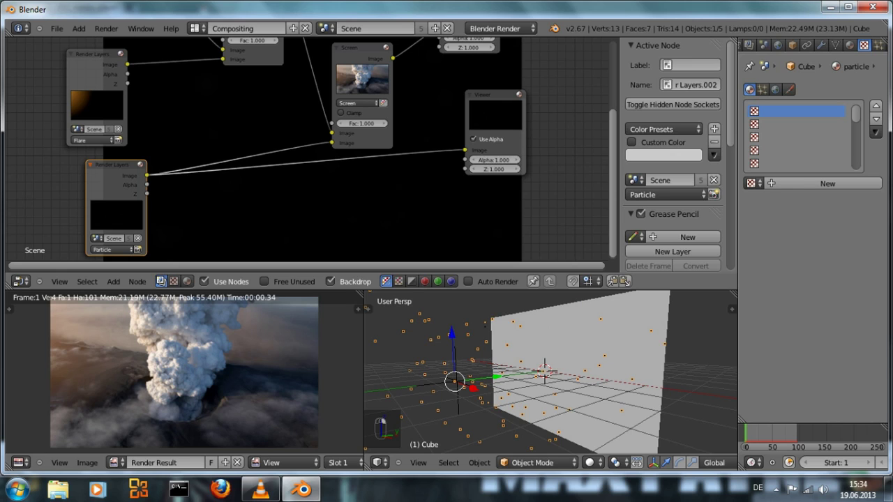
left_click(750, 184)
key("Escape")
scroll(550, 371, "down", 2)
scroll(550, 372, "up", 1)
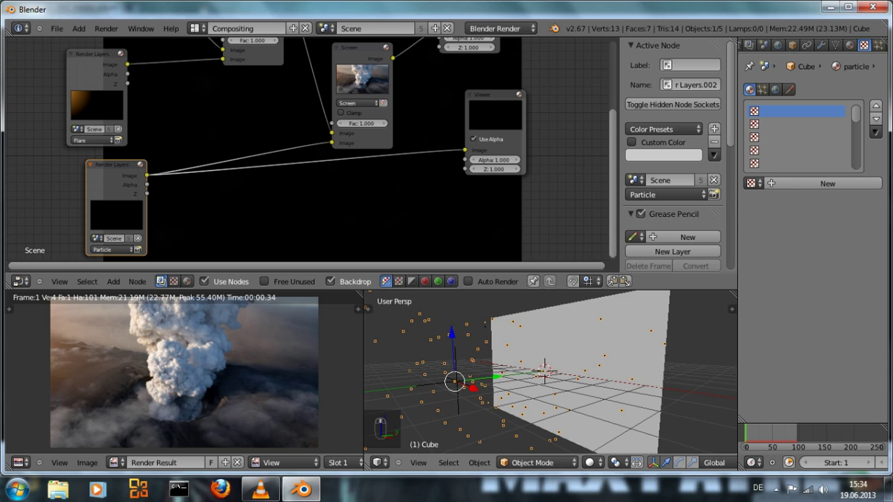
scroll(550, 372, "down", 3)
middle_click_drag(550, 372, 488, 371)
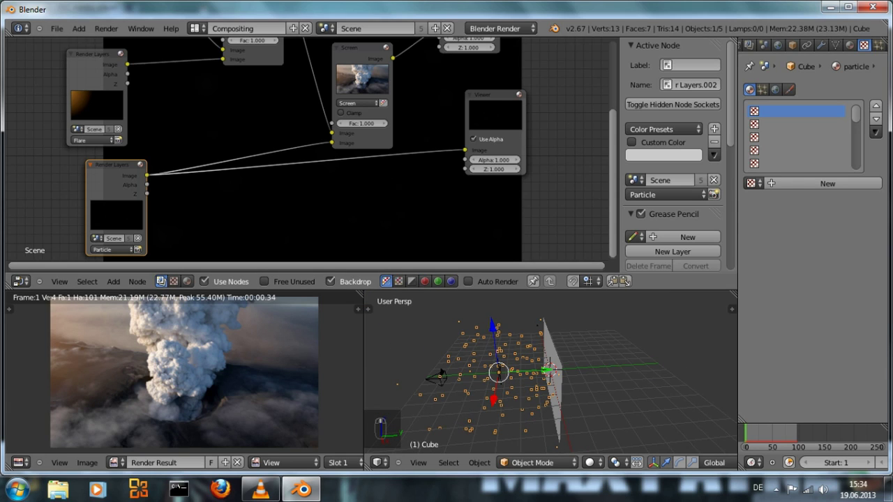
In the Default layout, set the particle material's halo size to 1, try a halo alpha of 1, and set the alpha to 0.5
left_click(197, 27)
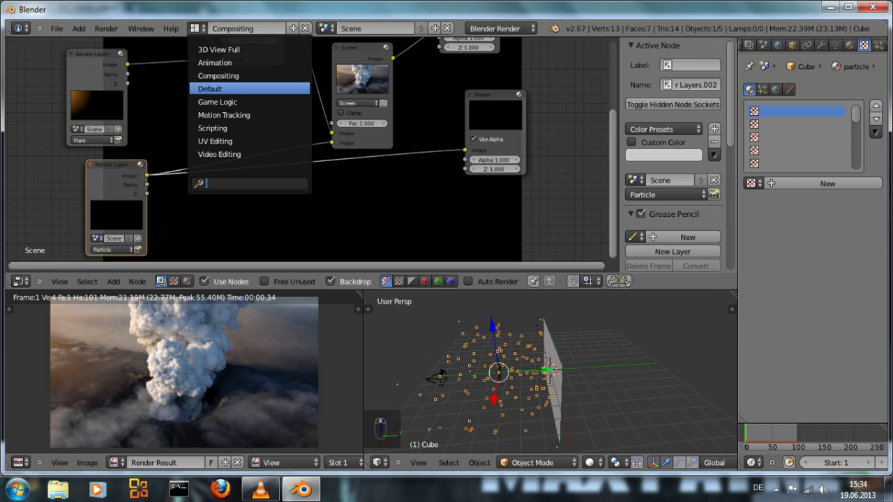
left_click(210, 89)
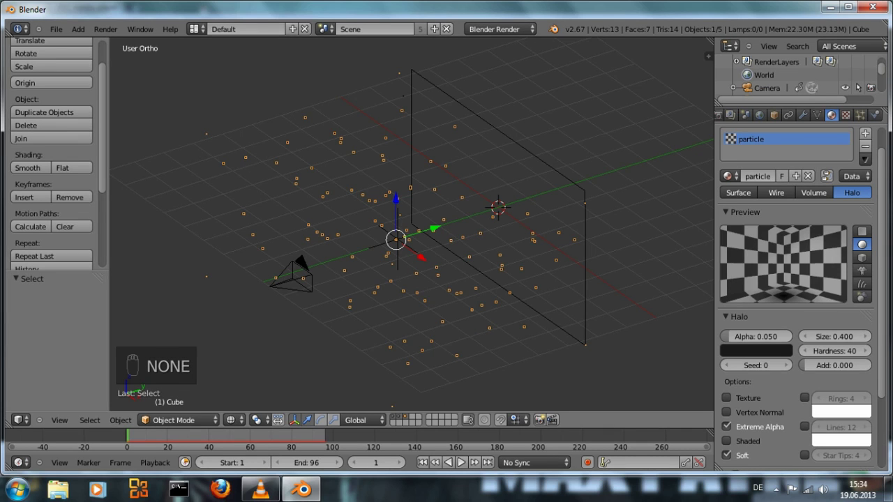
left_click(835, 336)
type("1")
key("Return")
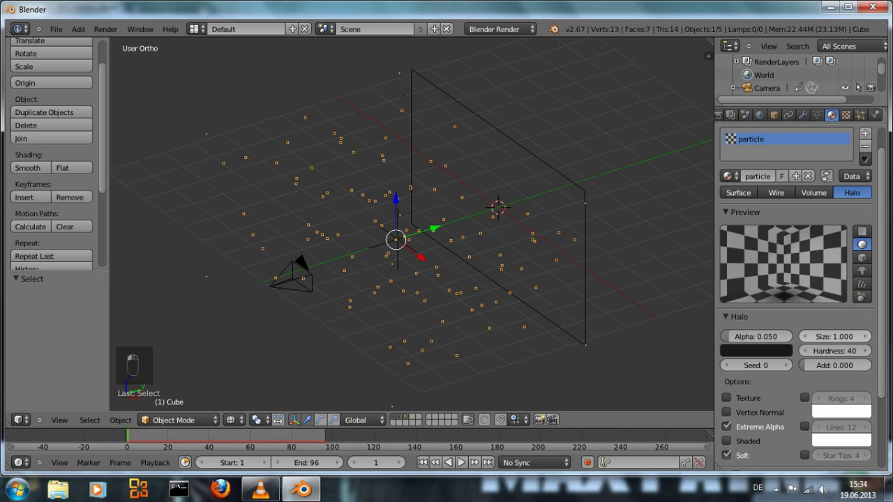
left_click(756, 336)
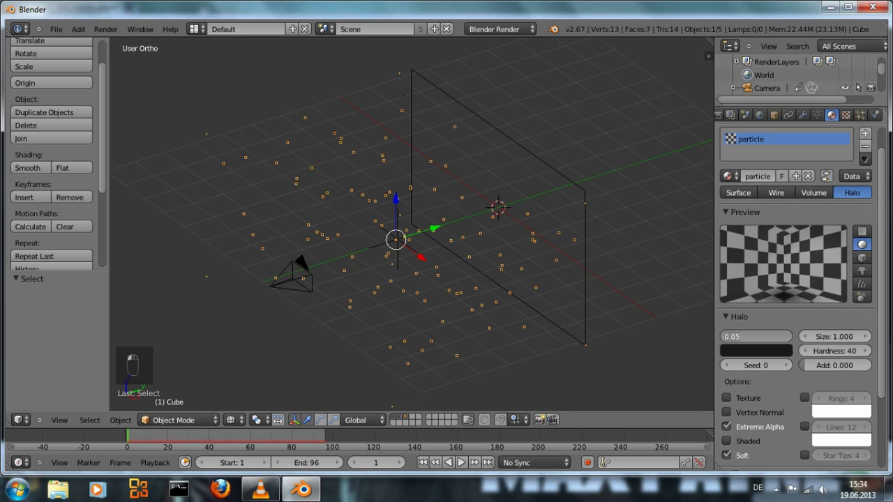
type("1")
key("Return")
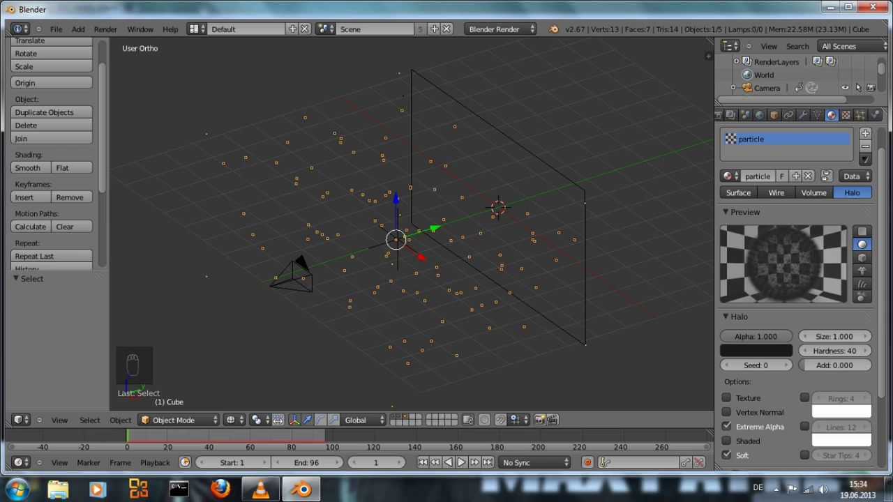
left_click(756, 336)
type("0.5")
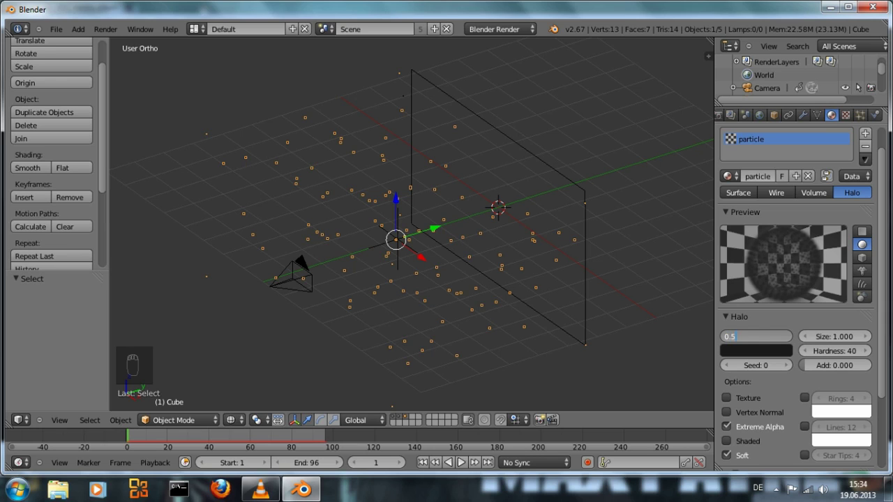
key("Return")
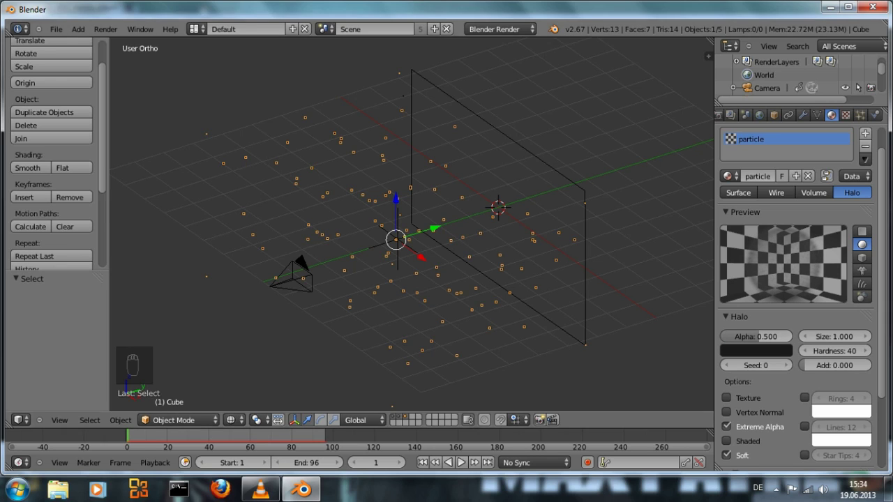
Render the scene from the Compositing layout and examine the Particle layer's output in the enlarged node editor
left_click(194, 28)
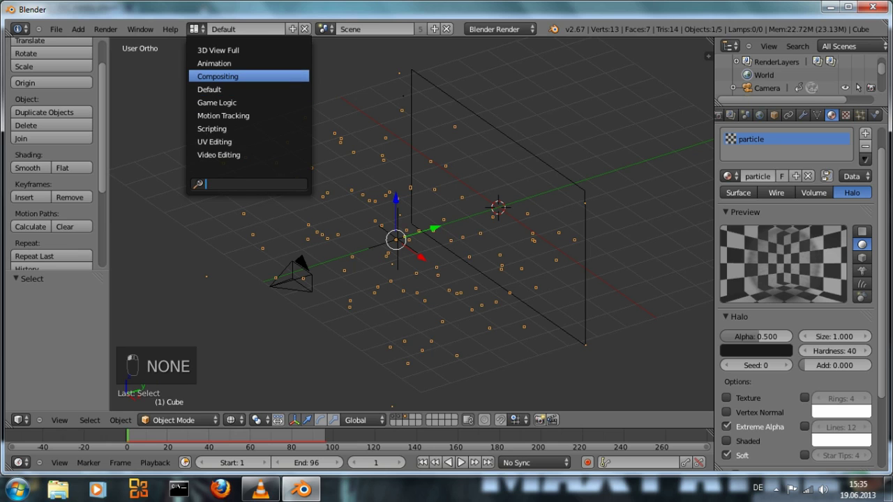
left_click(218, 76)
key("F12")
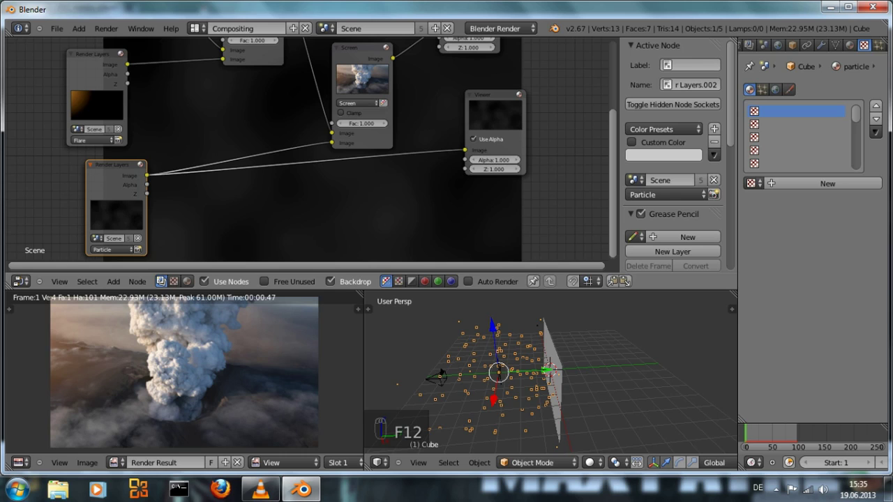
key("ctrl+Up")
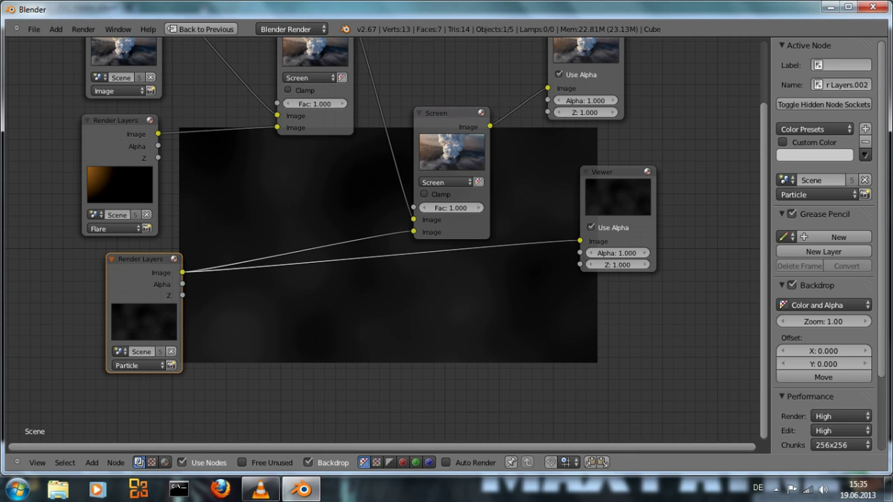
key("ctrl+Down")
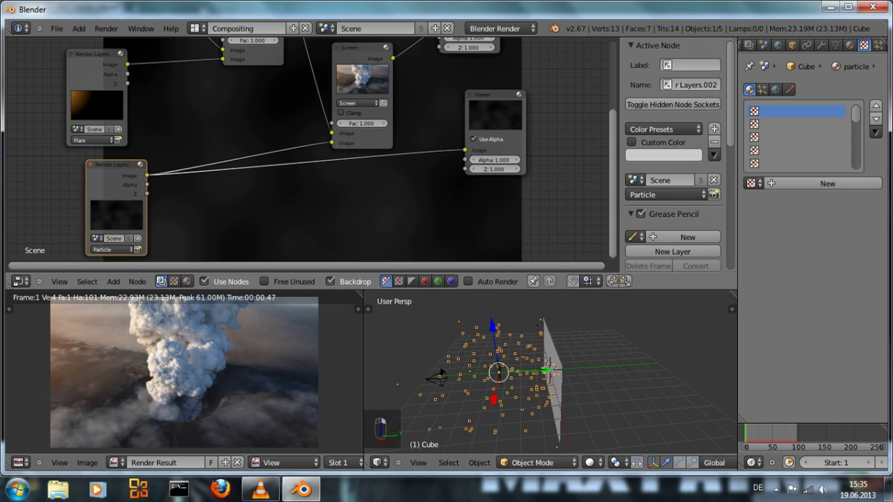
Return to the Default layout, set the particle material's halo size to 0.5, and render the frame to check it
left_click(198, 28)
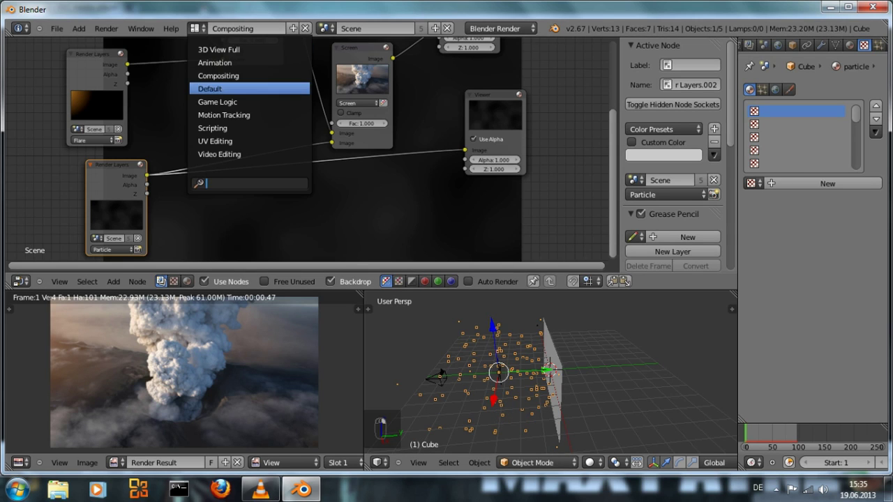
left_click(220, 87)
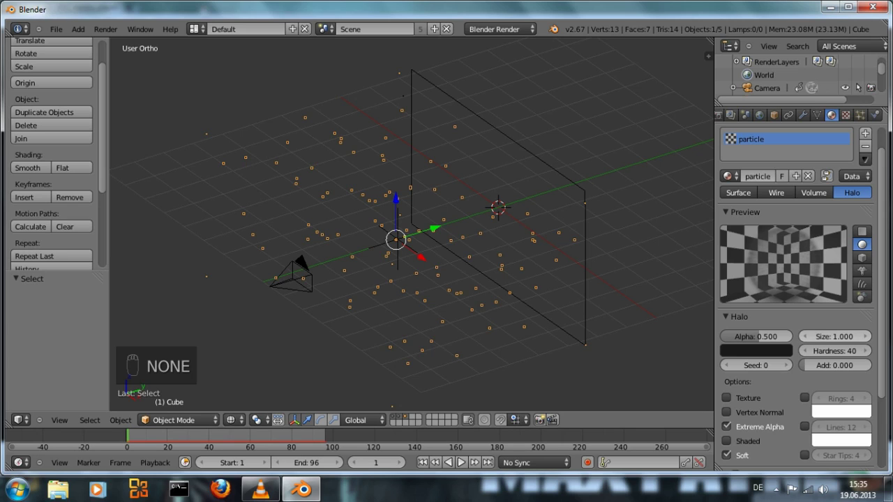
left_click(833, 336)
type("0.5")
key("Return")
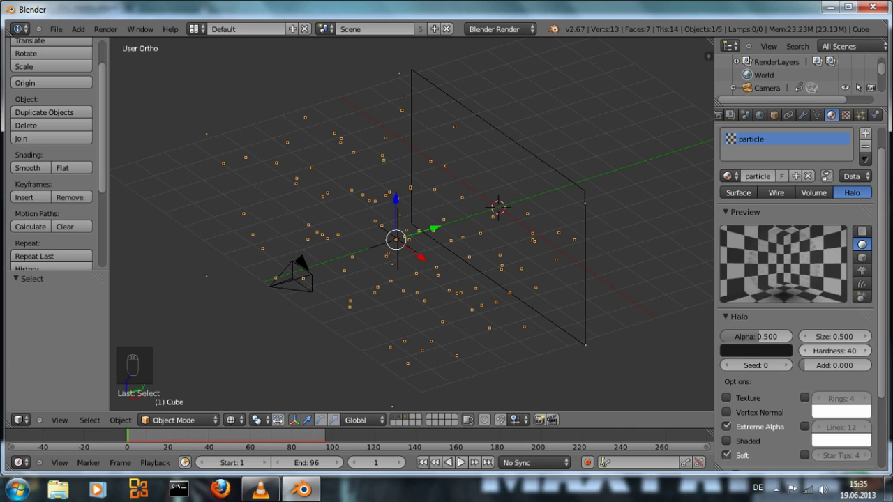
key("F12")
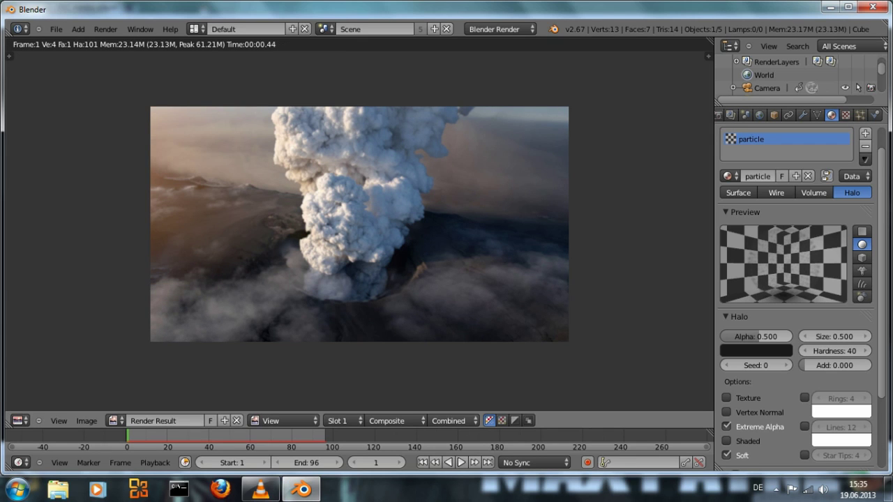
key("Escape")
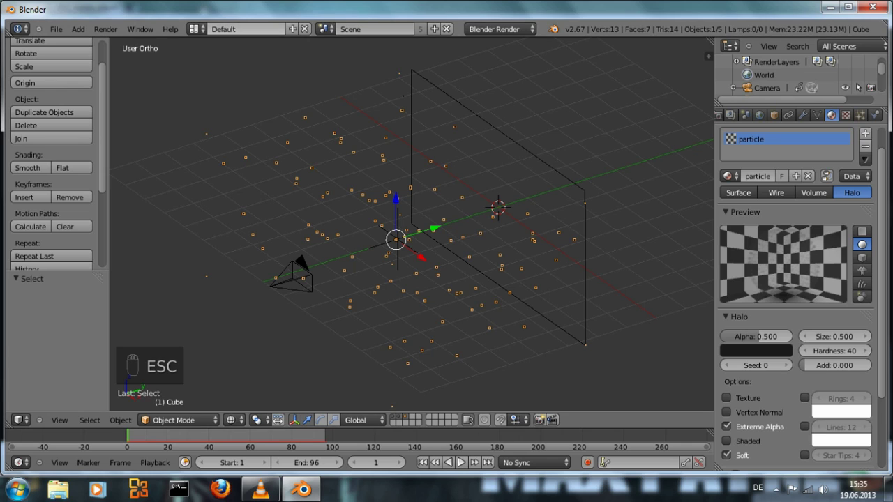
Switch to the Video Editing layout to preview the scene strip with the adjusted particles
left_click(198, 29)
left_click(223, 152)
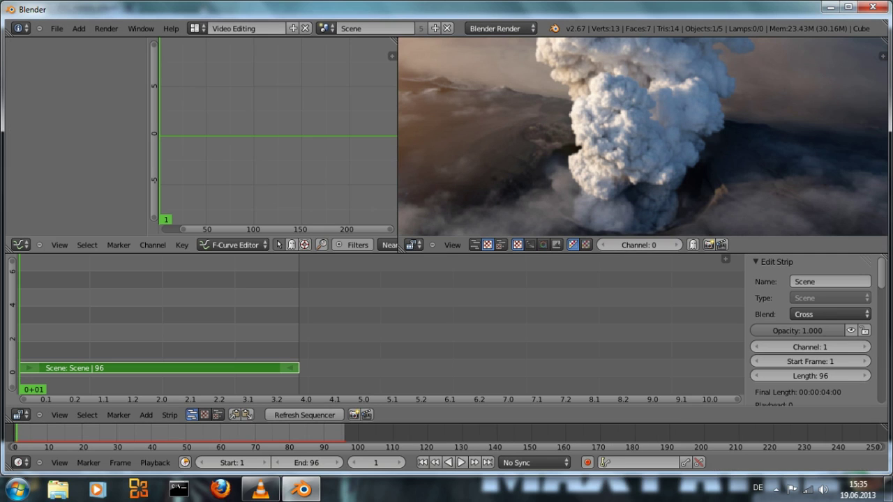